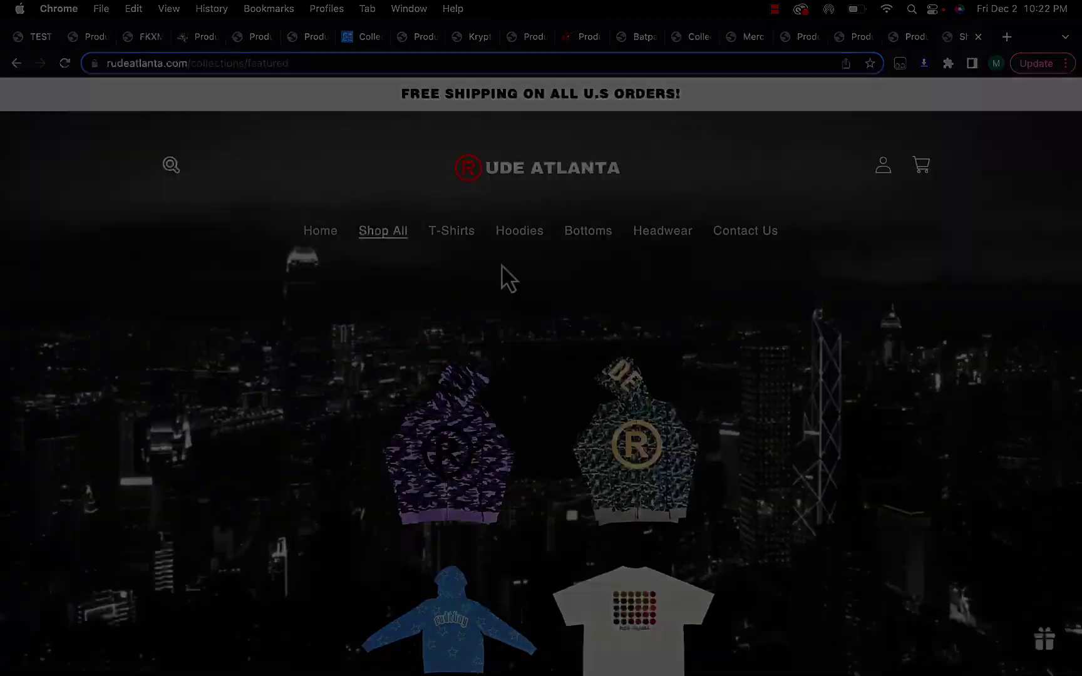
{"action": "scroll", "coordinate": [508, 278], "scroll_direction": "down", "scroll_amount": 5}
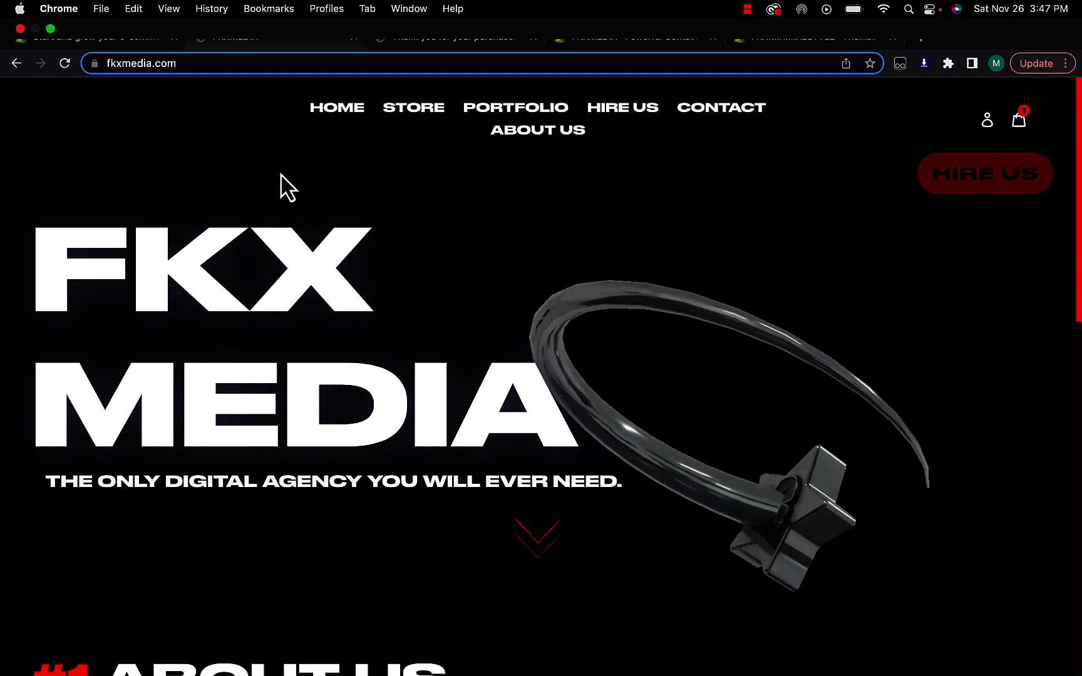
Go through the FKXMEDIA store to the purchased FKX V1 product and download its theme_export__fkxv1-com-fkx-v1__10NOV2022-0605pm.zip theme file
{"action": "left_click", "coordinate": [111, 38]}
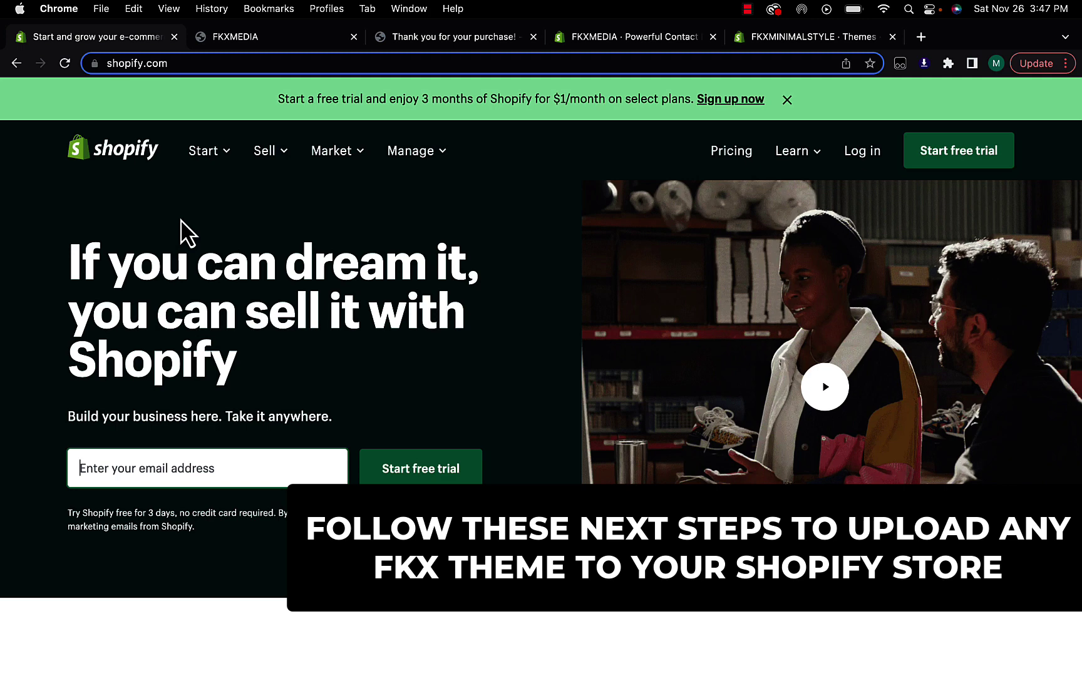
{"action": "left_click", "coordinate": [244, 38]}
{"action": "left_click", "coordinate": [401, 116]}
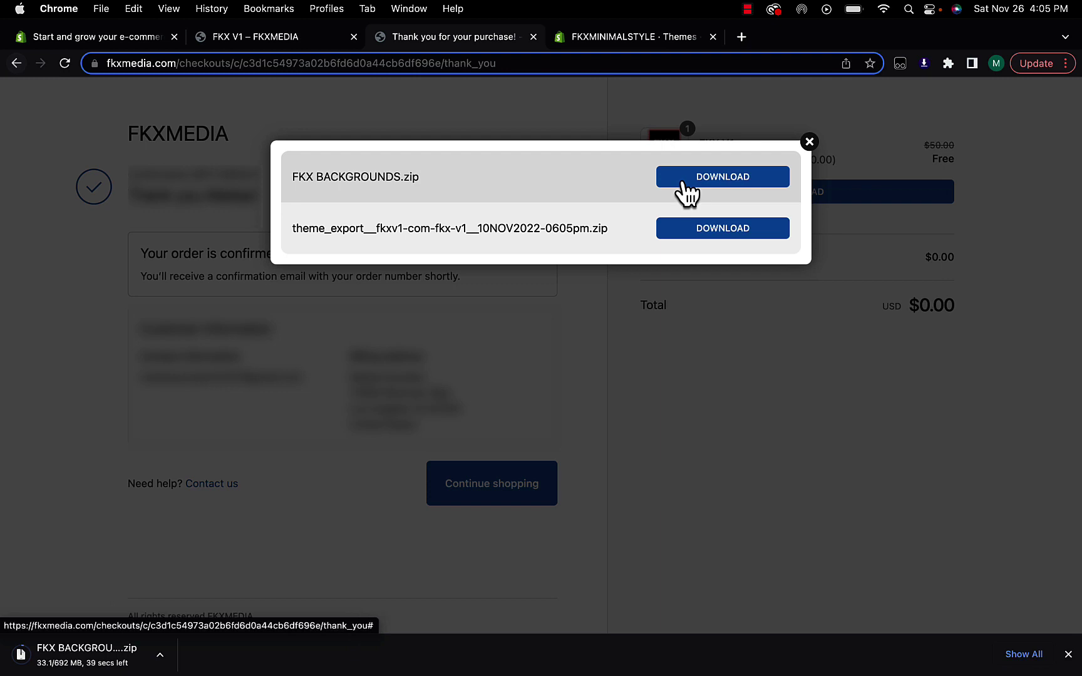
{"action": "left_click", "coordinate": [694, 227]}
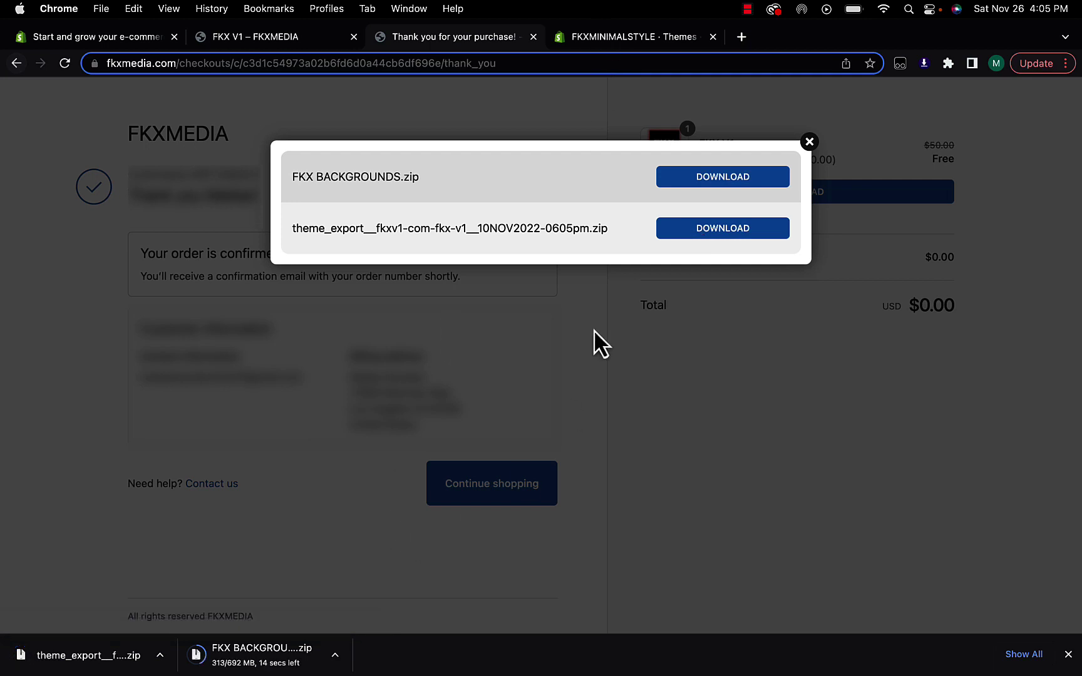
Upload theme_export__fkxv1-com-fkx-v1__10NOV2022-0605pm (3).zip from Downloads to the Shopify store's theme library
{"action": "left_click", "coordinate": [583, 42]}
{"action": "left_click", "coordinate": [925, 441]}
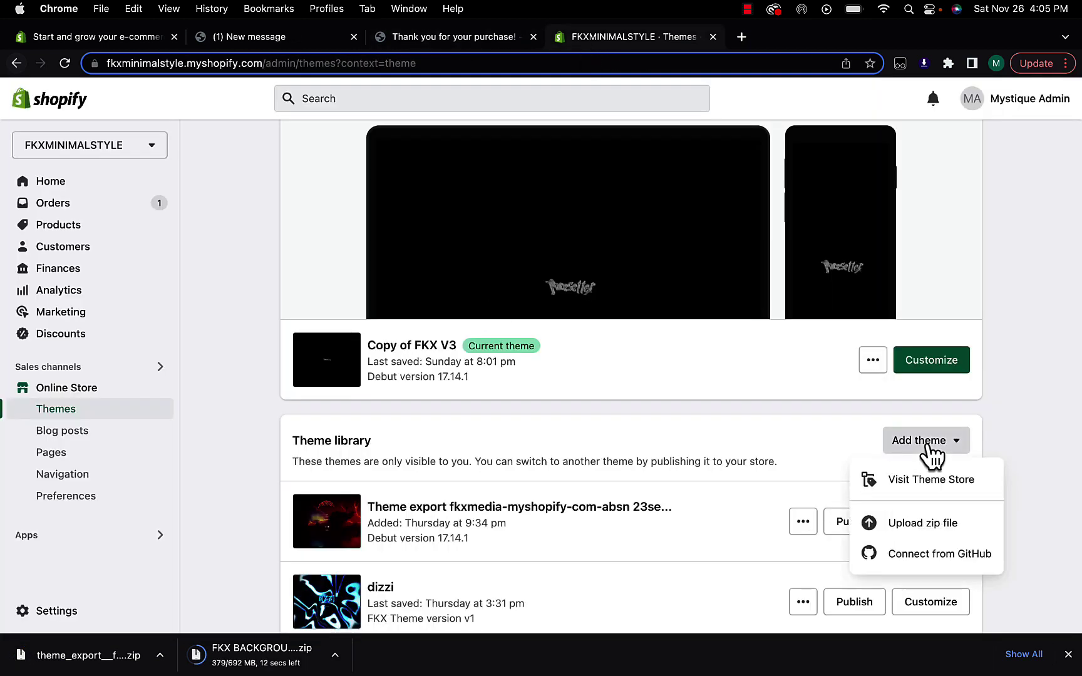
{"action": "left_click", "coordinate": [914, 525]}
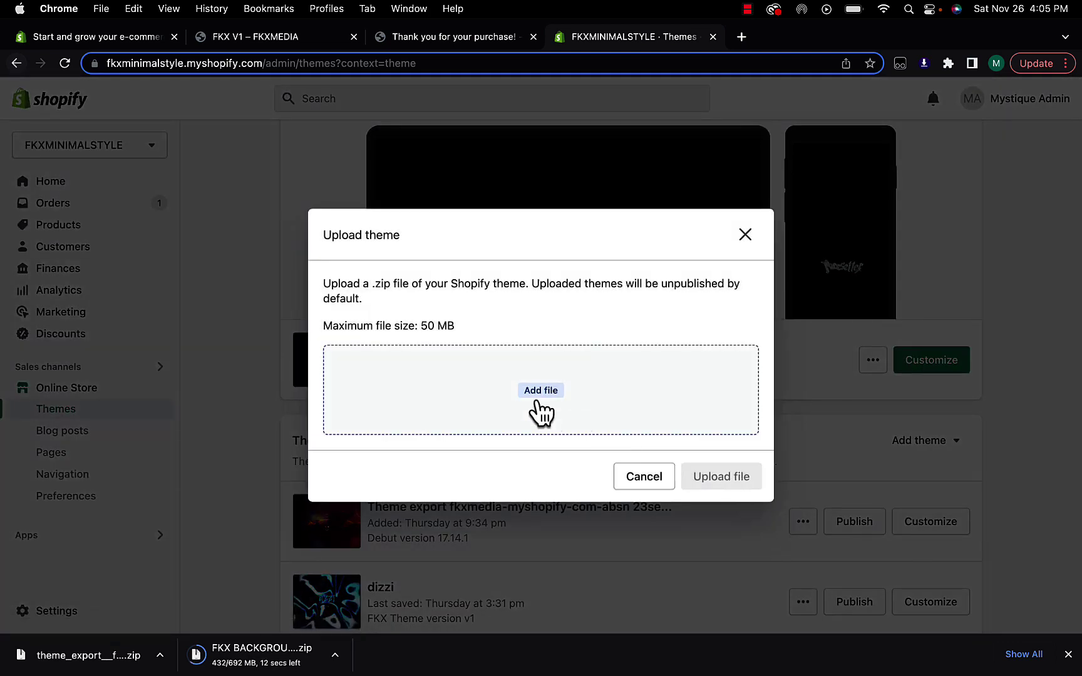
{"action": "left_click", "coordinate": [539, 395]}
{"action": "scroll", "coordinate": [464, 338], "scroll_direction": "down", "scroll_amount": 1}
{"action": "left_click", "coordinate": [464, 333]}
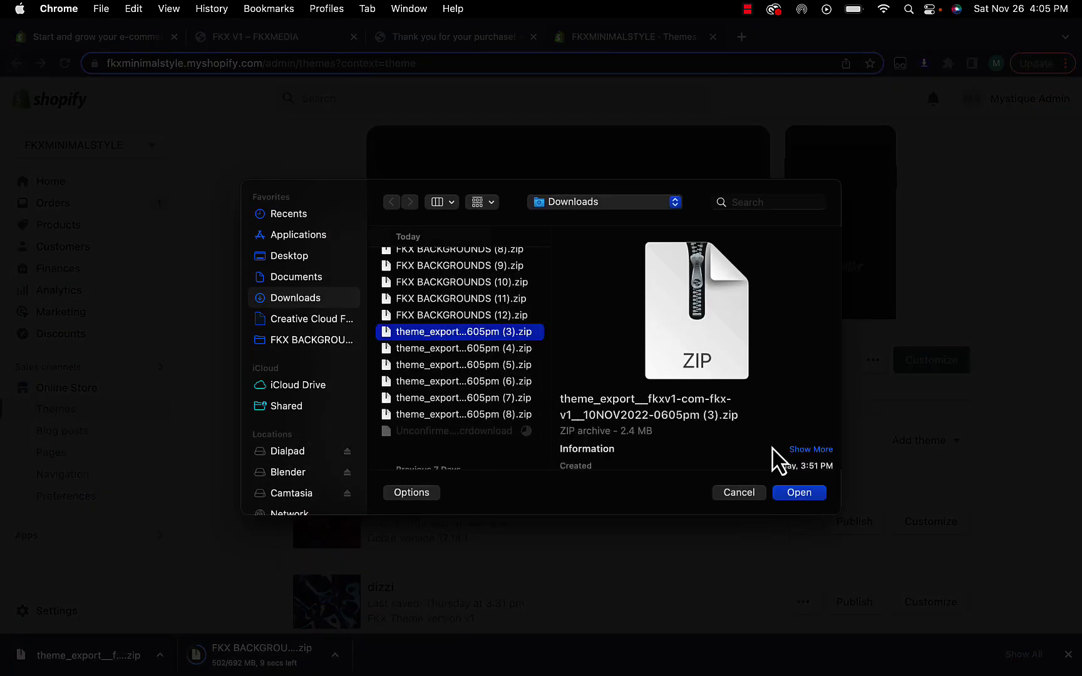
{"action": "left_click", "coordinate": [799, 493]}
{"action": "left_click", "coordinate": [725, 477]}
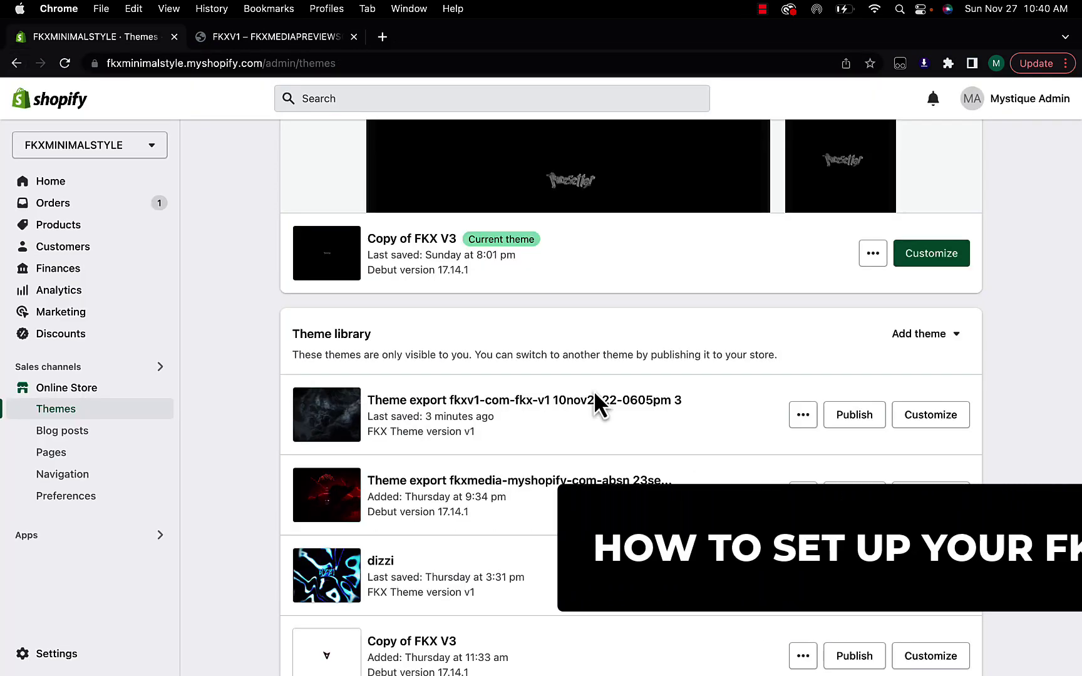
Open the uploaded FKX V1 theme for customizing and show the FKX Enter Page section's settings
{"action": "left_click", "coordinate": [932, 418]}
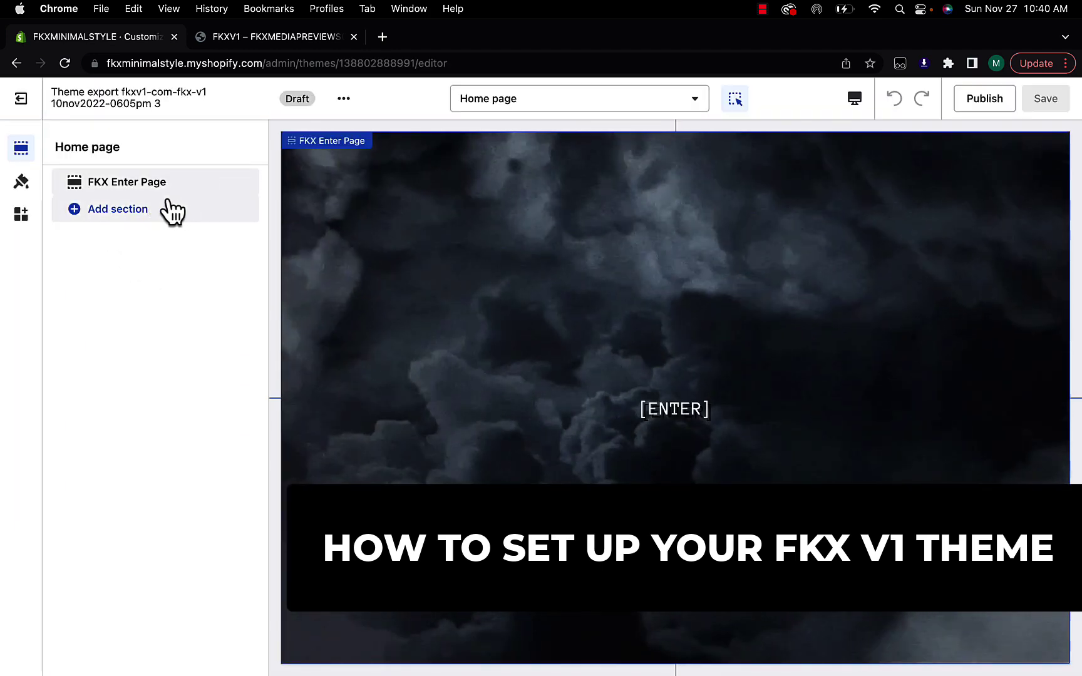
{"action": "left_click", "coordinate": [136, 223]}
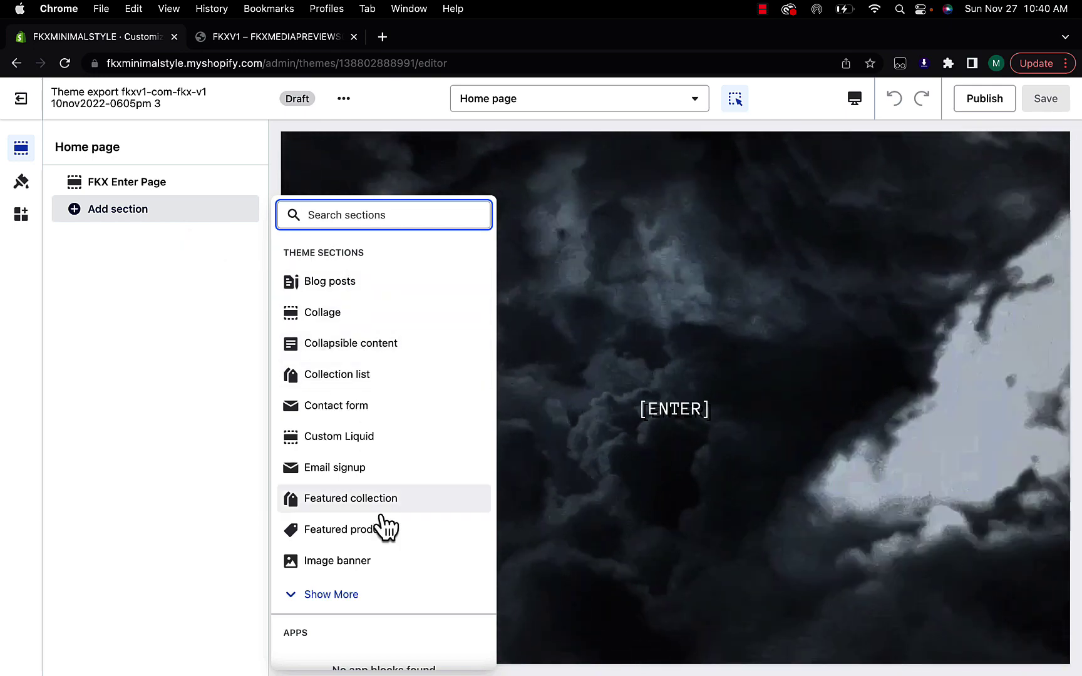
{"action": "left_click", "coordinate": [113, 186]}
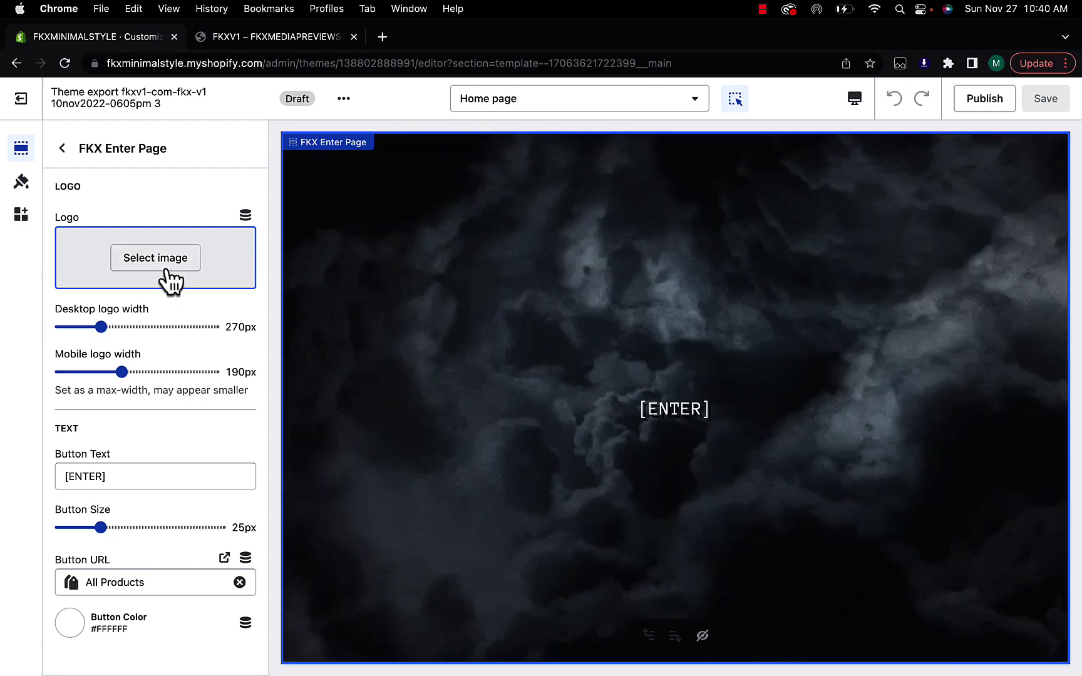
Use the red animated GIF from the image library as the enter page logo and set its desktop width to 280px
{"action": "left_click", "coordinate": [170, 283]}
{"action": "left_click", "coordinate": [188, 285]}
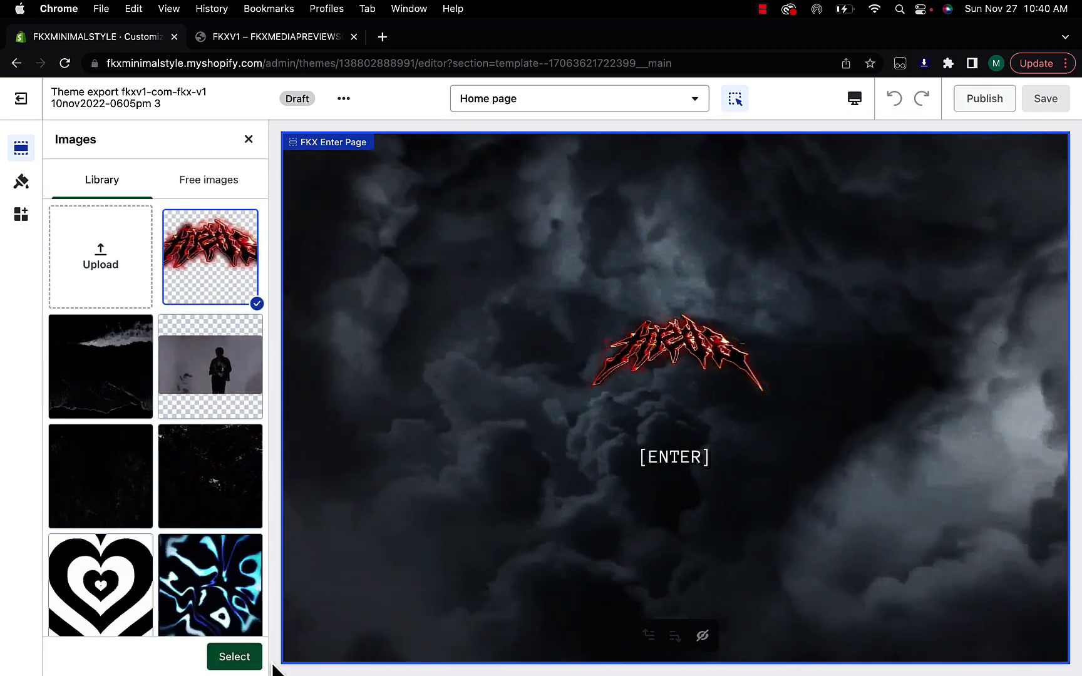
{"action": "left_click", "coordinate": [233, 657]}
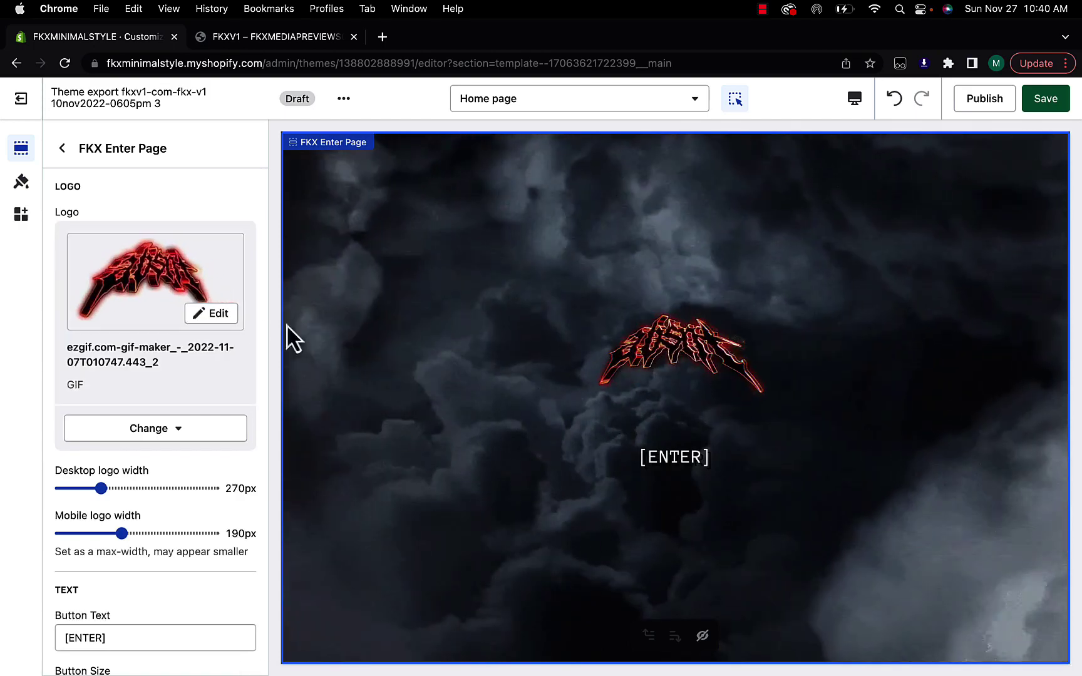
{"action": "scroll", "coordinate": [138, 387], "scroll_direction": "down", "scroll_amount": 3}
{"action": "mouse_move", "coordinate": [99, 406]}
{"action": "left_mouse_down"}
{"action": "mouse_move", "coordinate": [147, 405]}
{"action": "mouse_move", "coordinate": [103, 404]}
{"action": "left_mouse_up"}
Change the enter page's button text to "shop" and undo that text change
{"action": "scroll", "coordinate": [204, 435], "scroll_direction": "down", "scroll_amount": 2}
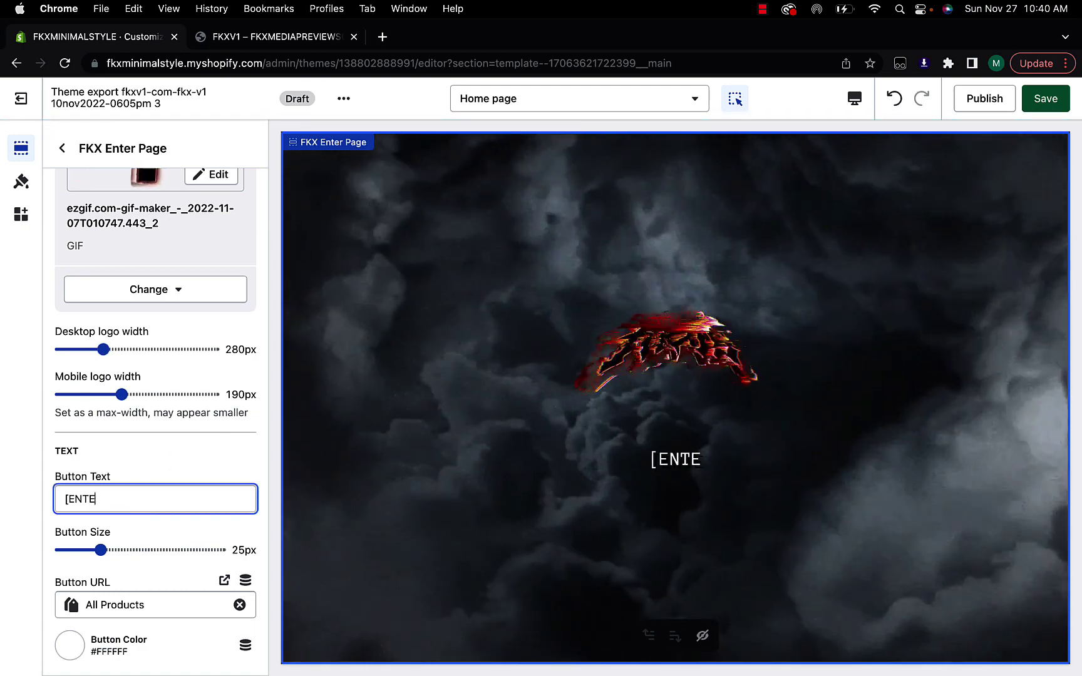
{"action": "key", "text": "BackSpace"}
{"action": "key", "text": "BackSpace"}
{"action": "key", "text": "BackSpace"}
{"action": "type", "text": "s"}
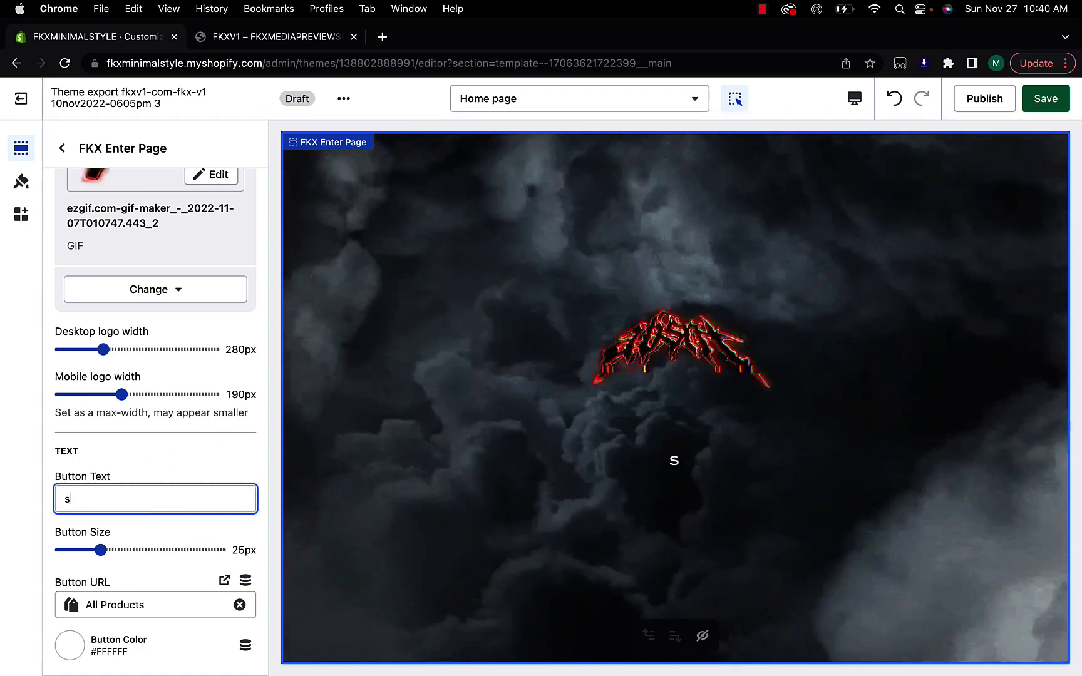
{"action": "type", "text": "hop"}
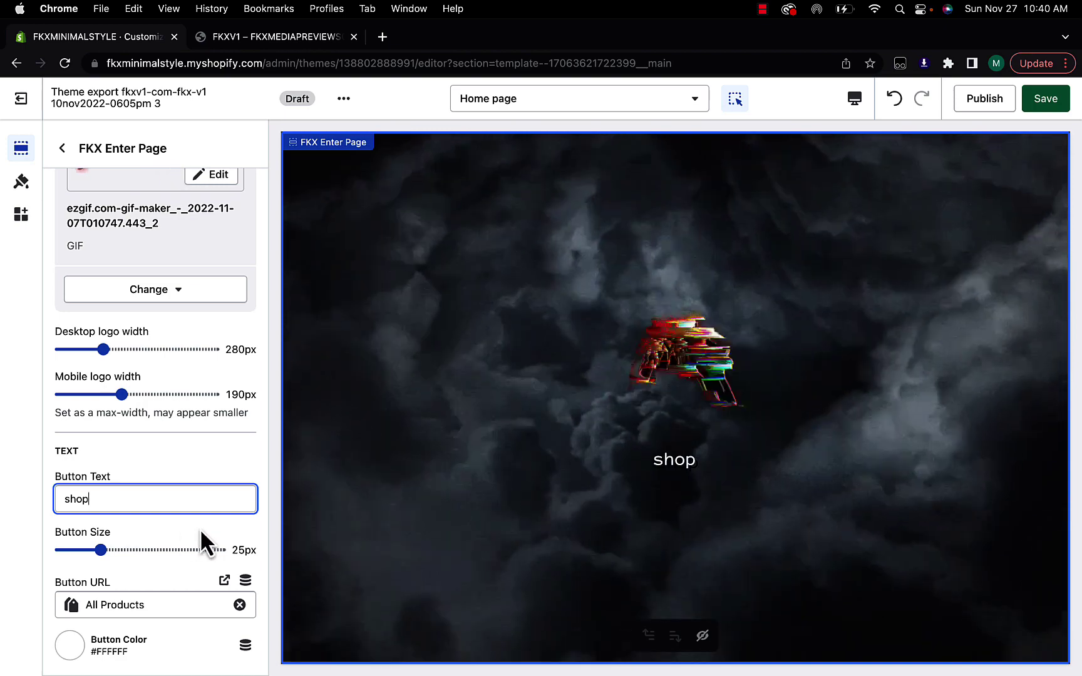
{"action": "left_click", "coordinate": [895, 99]}
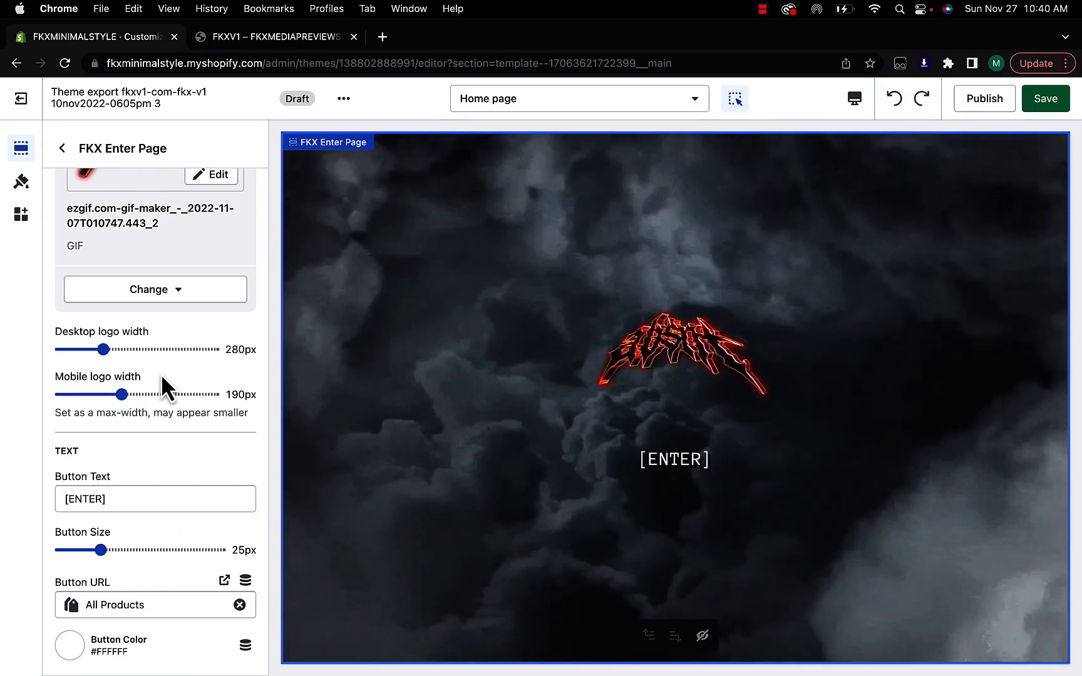
Set the enter button's size to 35px and link it to the Contact page
{"action": "left_click_drag", "start_coordinate": [101, 549], "coordinate": [125, 549]}
{"action": "left_click", "coordinate": [145, 605]}
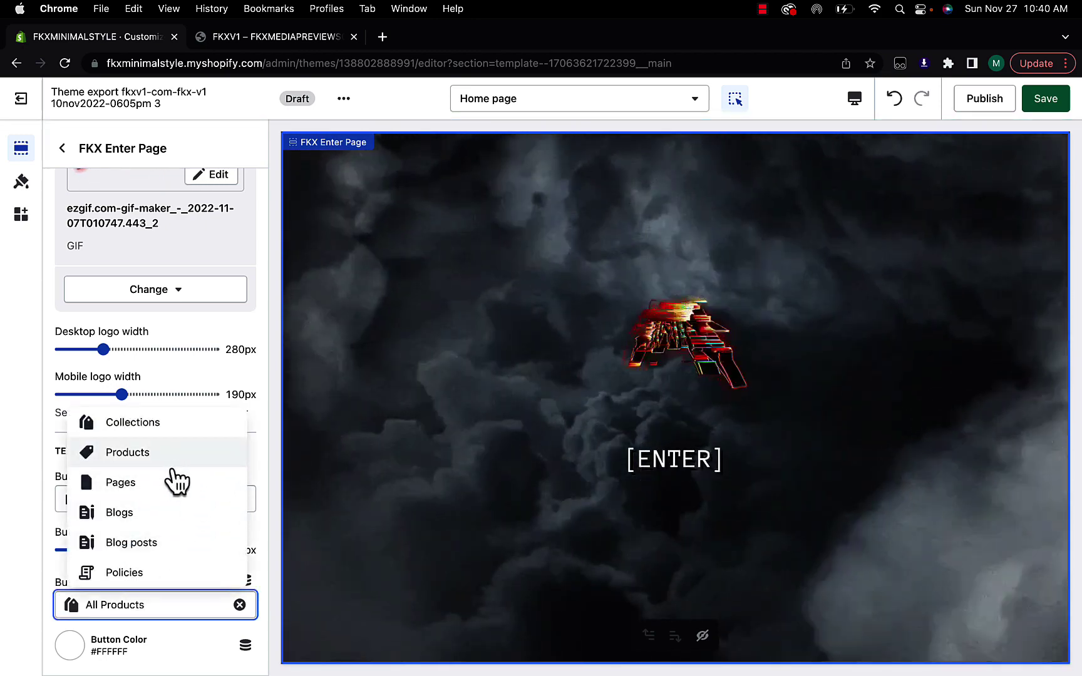
{"action": "left_click", "coordinate": [164, 493]}
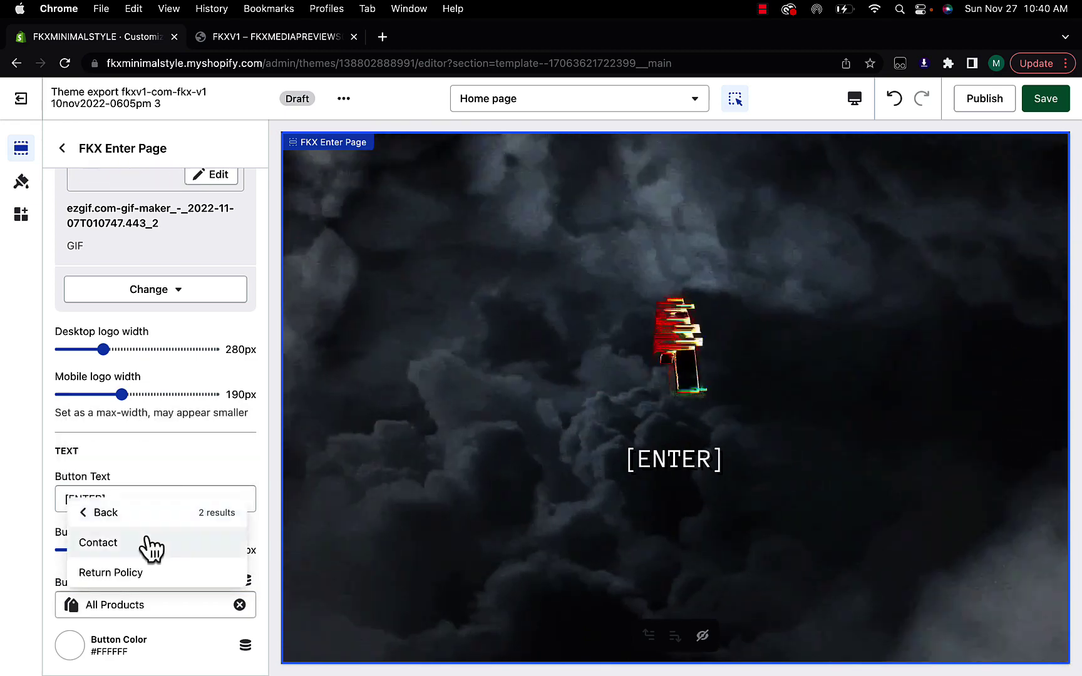
{"action": "left_click", "coordinate": [137, 543]}
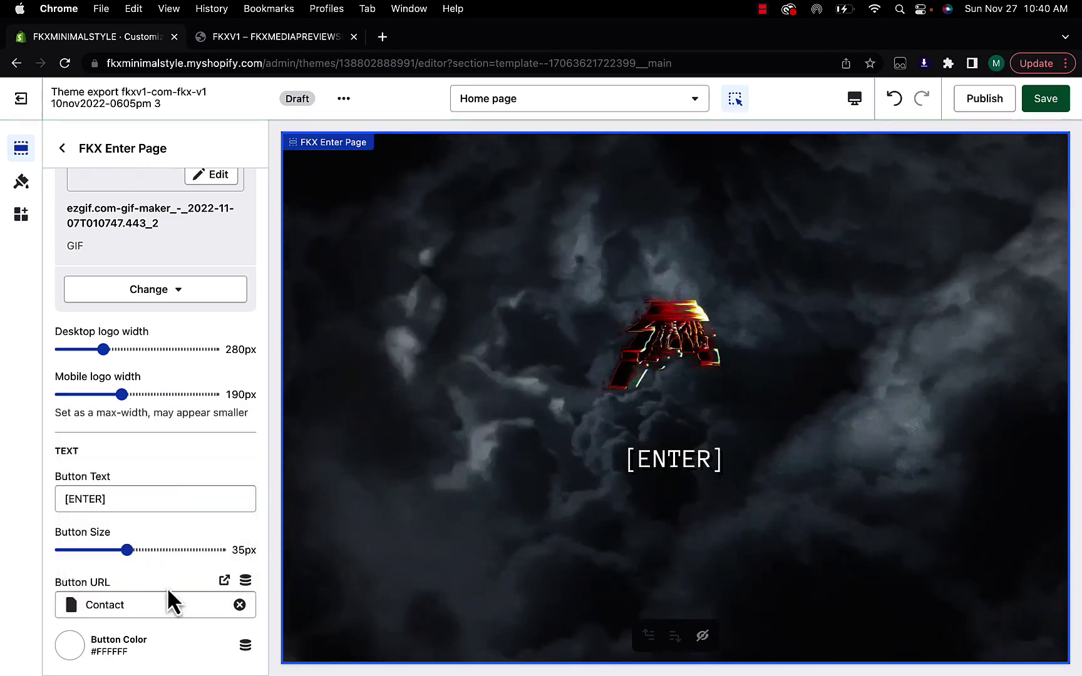
Test the enter button's Contact link in the preview and return to the home page's FKX Enter Page settings
{"action": "left_click", "coordinate": [668, 476]}
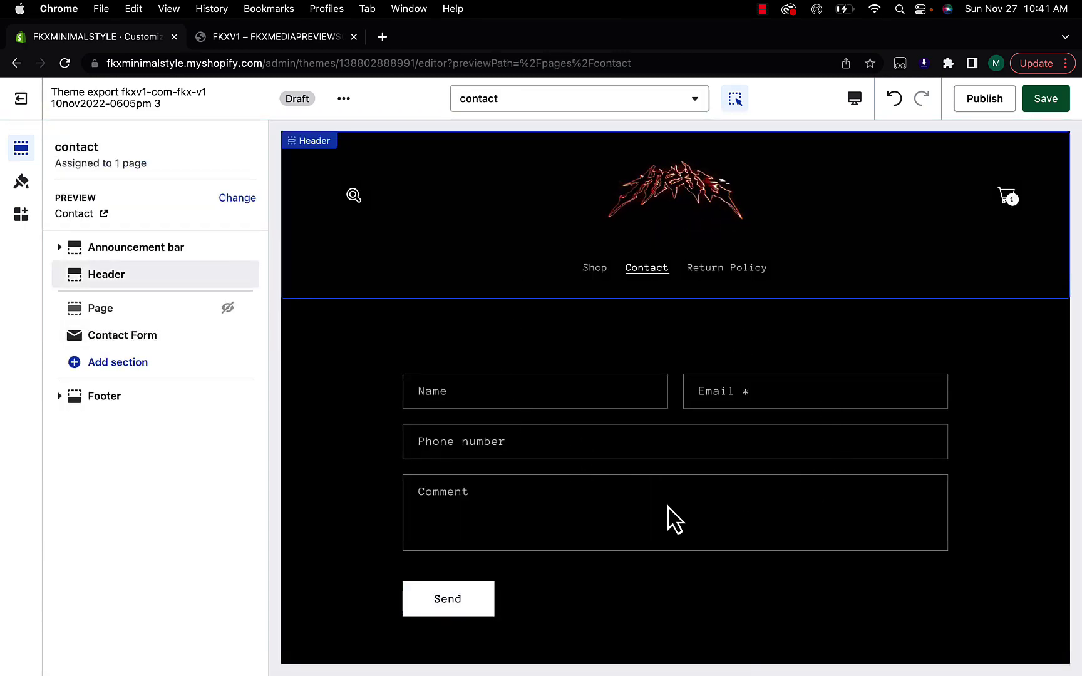
{"action": "left_click", "coordinate": [682, 204]}
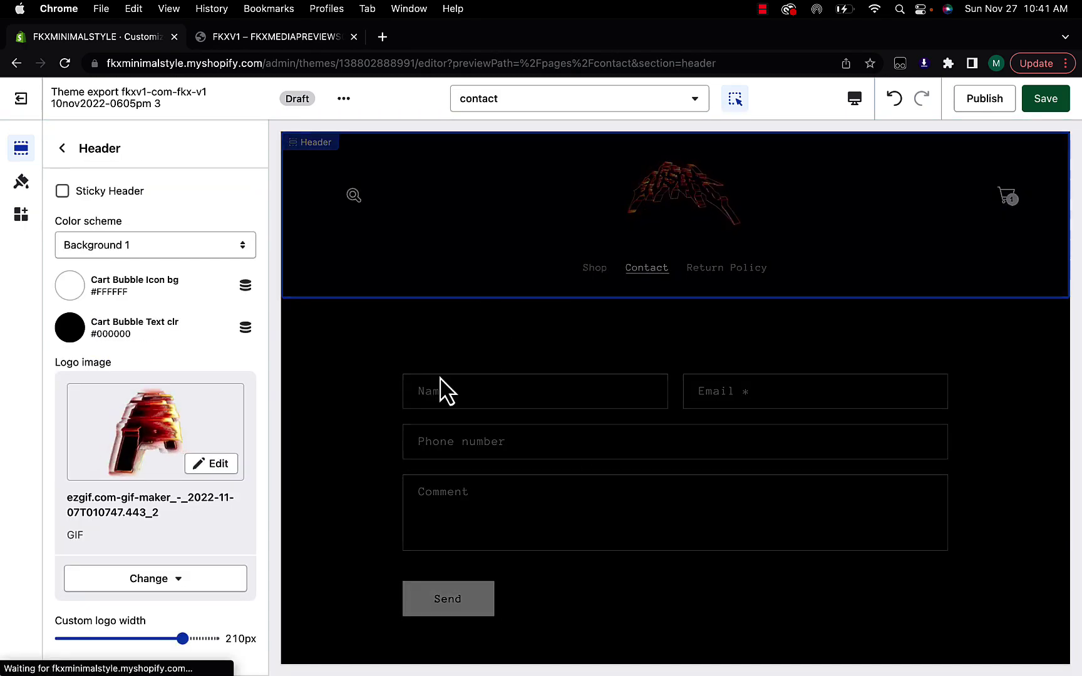
{"action": "left_click", "coordinate": [128, 187]}
{"action": "scroll", "coordinate": [150, 344], "scroll_direction": "down", "scroll_amount": 4}
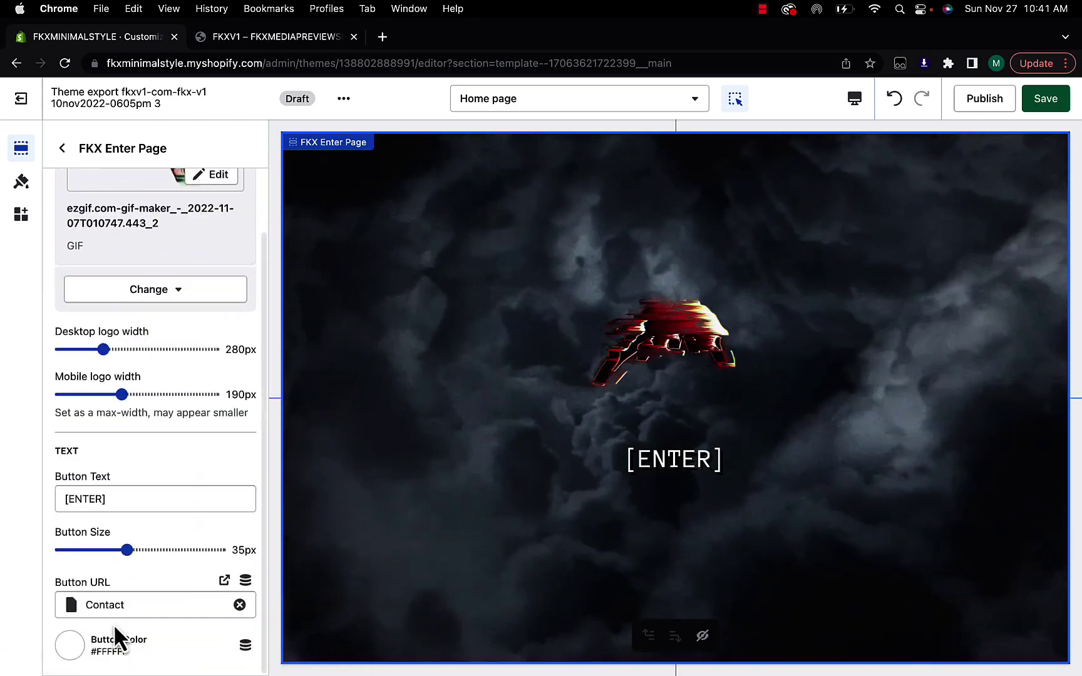
Try red #FA0000 as the enter button's color and restore it to white #FFFFFF
{"action": "left_click", "coordinate": [72, 648]}
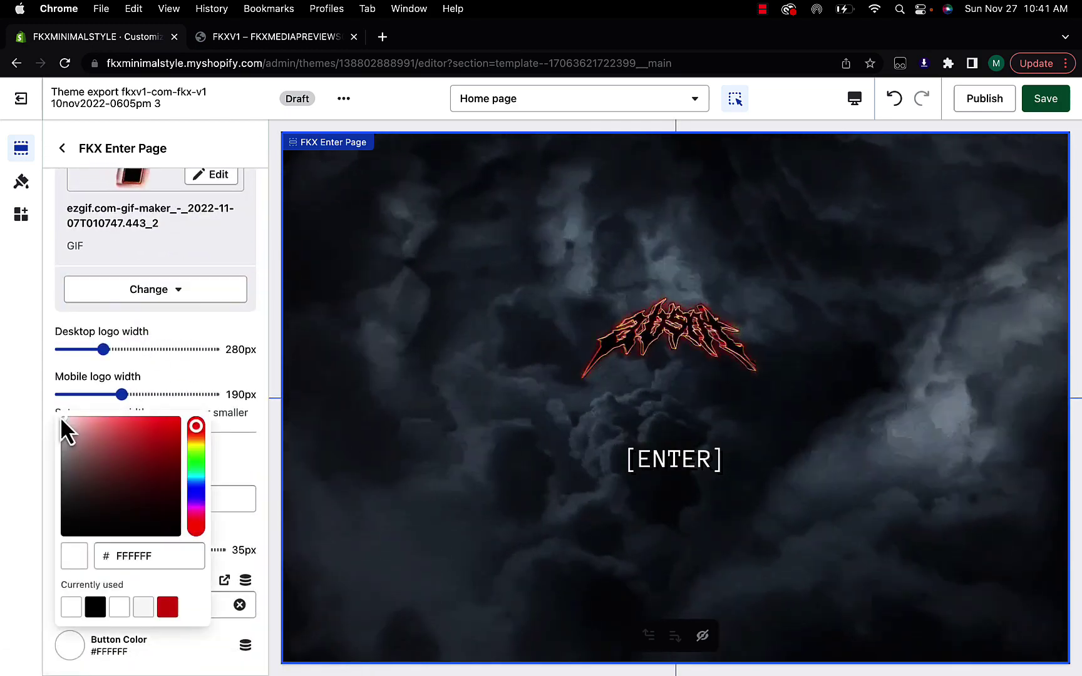
{"action": "left_click_drag", "start_coordinate": [66, 431], "coordinate": [215, 434]}
{"action": "left_click", "coordinate": [519, 433]}
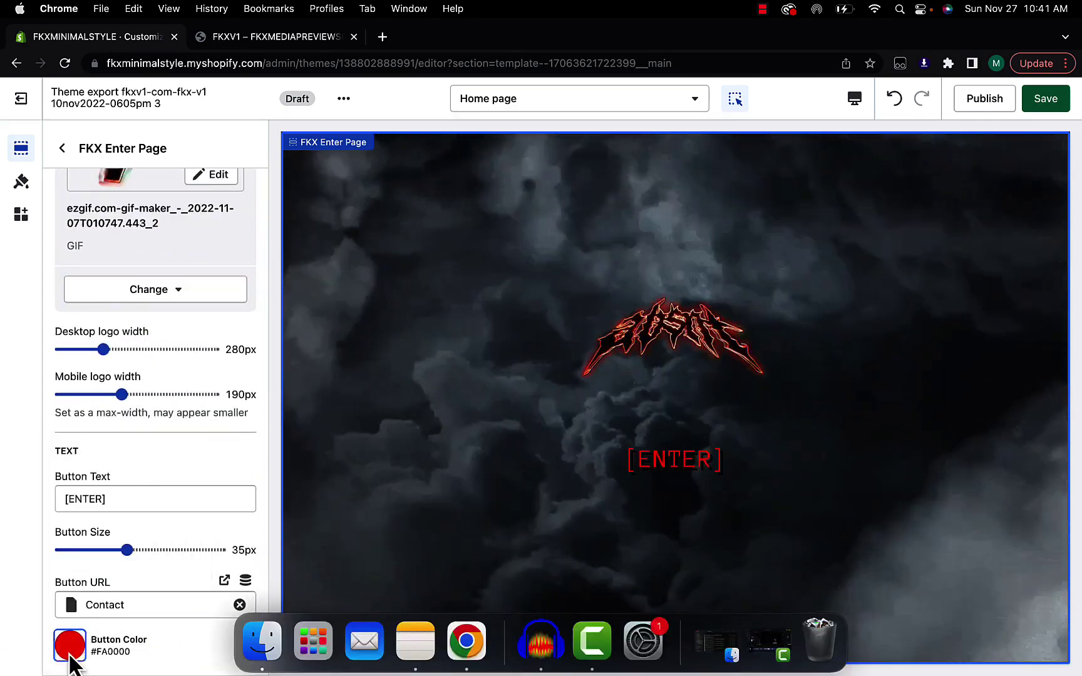
{"action": "left_click", "coordinate": [70, 651]}
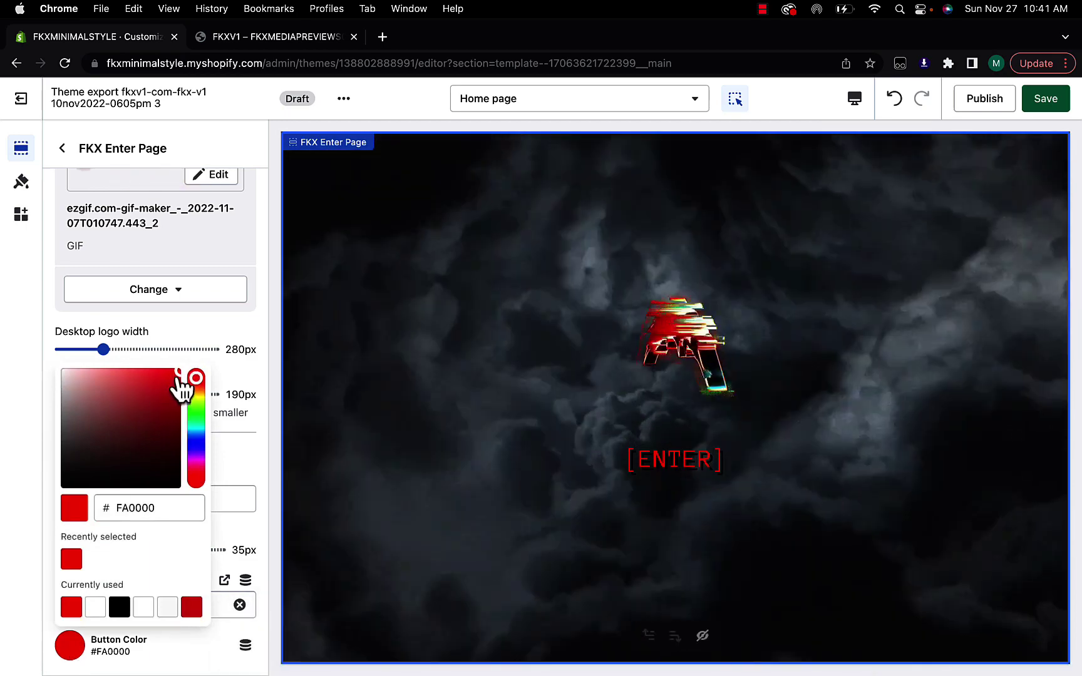
{"action": "left_click", "coordinate": [90, 371]}
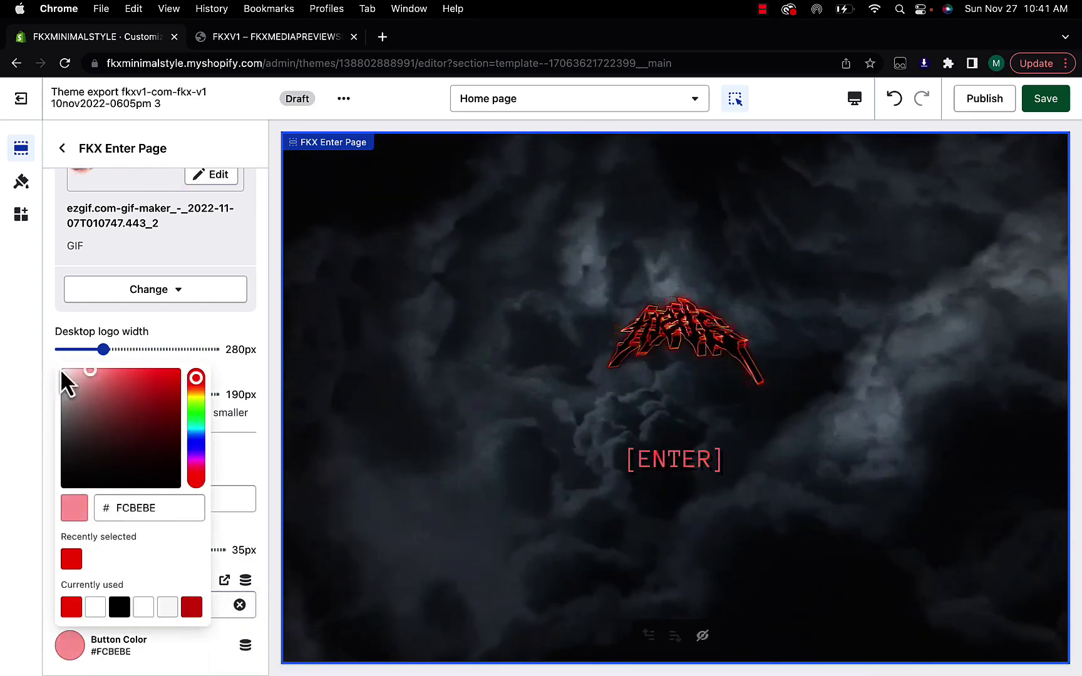
{"action": "left_click_drag", "start_coordinate": [66, 382], "coordinate": [12, 367]}
Change the enter button's link to All products
{"action": "left_click", "coordinate": [118, 606]}
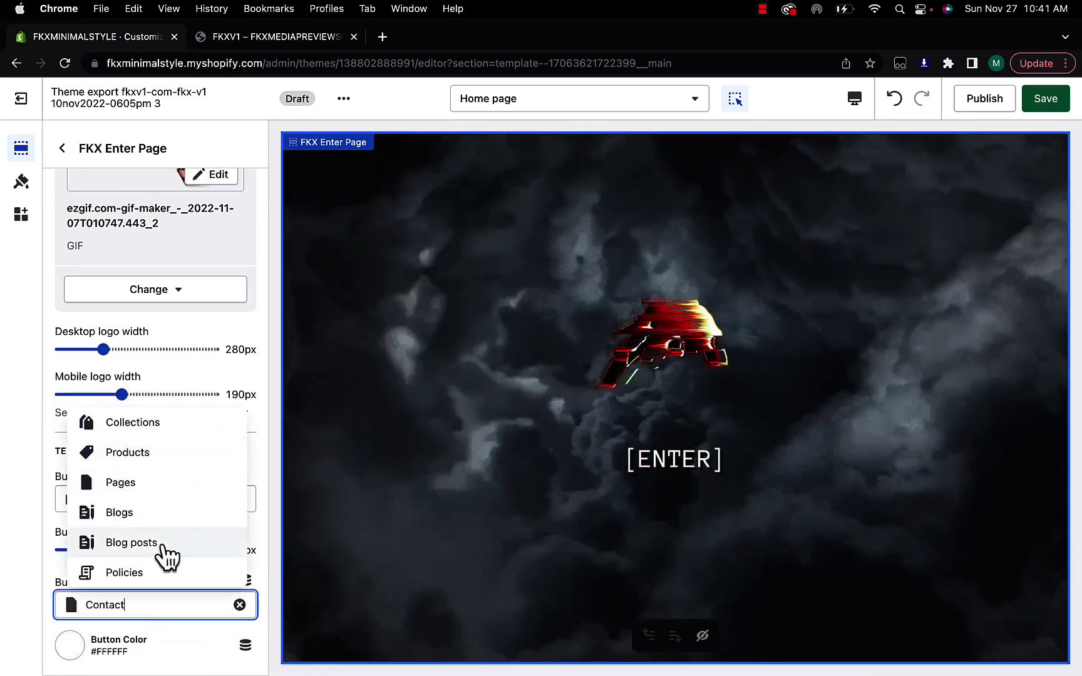
{"action": "left_click", "coordinate": [152, 468]}
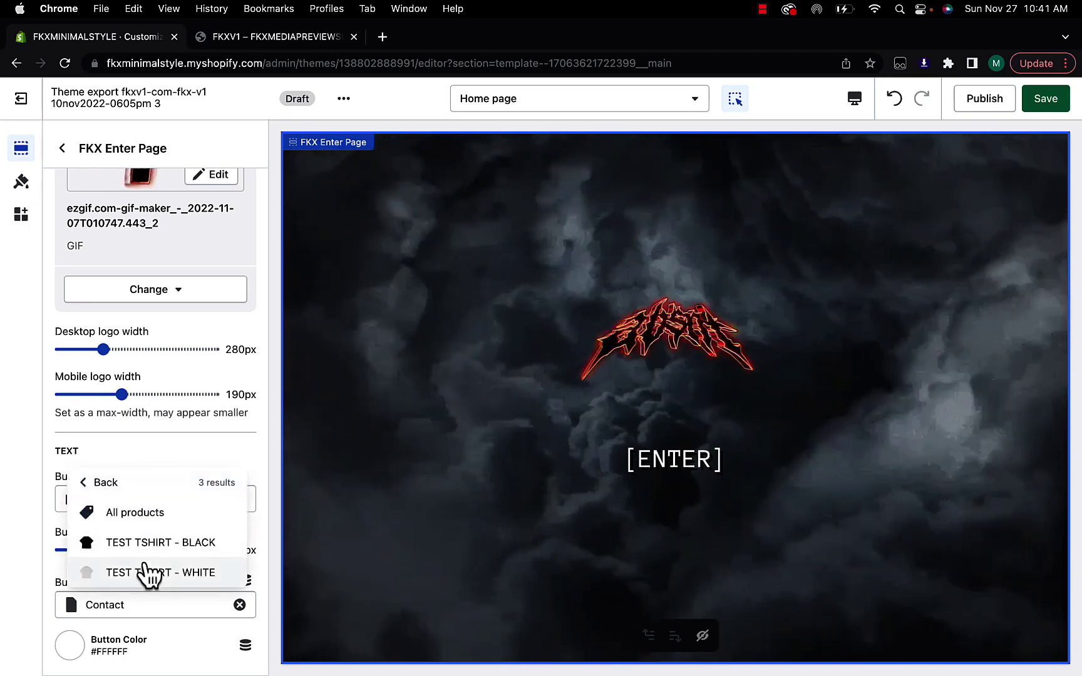
{"action": "left_click", "coordinate": [102, 515]}
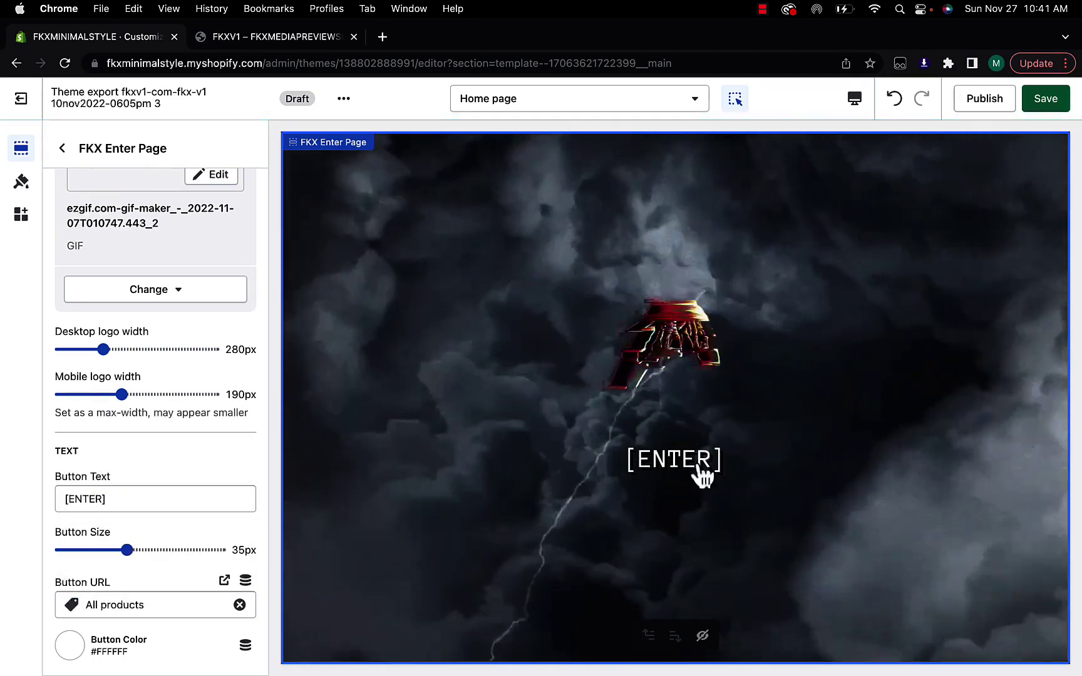
Follow the enter button to the product collection in the preview, look through it, and return to the home page
{"action": "left_click", "coordinate": [669, 482]}
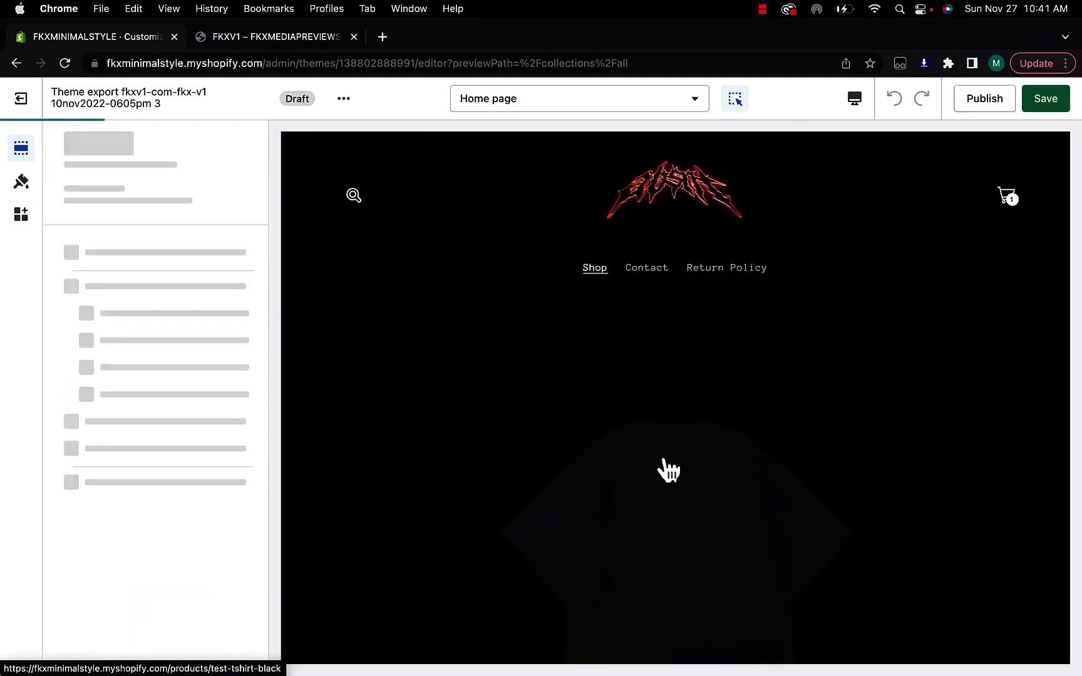
{"action": "scroll", "coordinate": [595, 375], "scroll_direction": "down", "scroll_amount": 3}
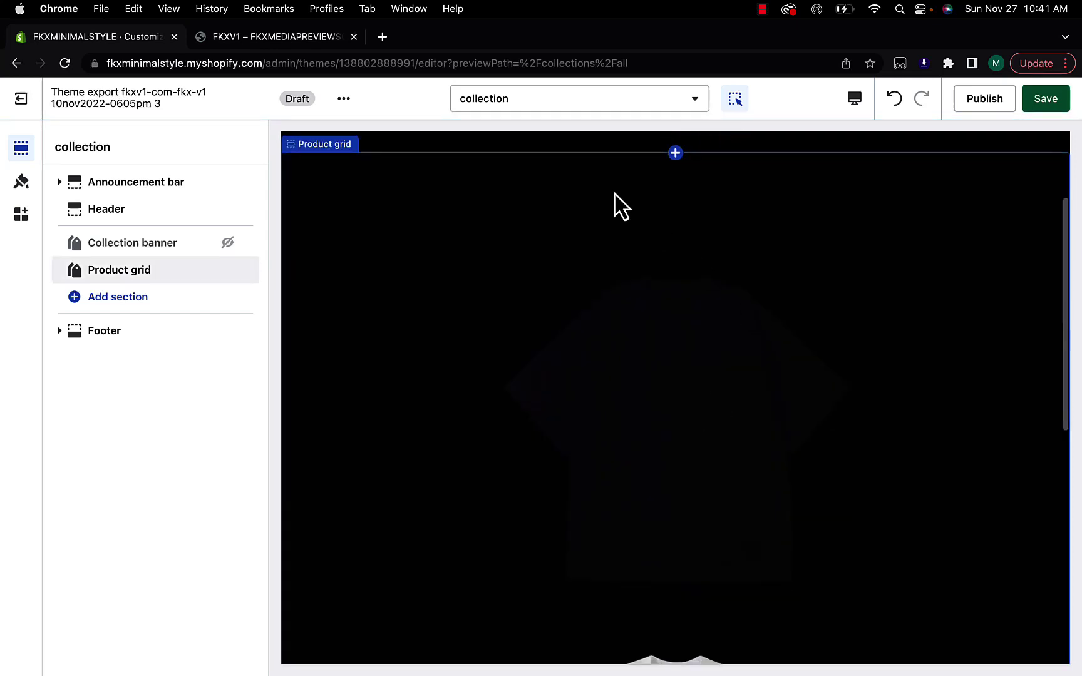
{"action": "scroll", "coordinate": [557, 338], "scroll_direction": "up", "scroll_amount": 4}
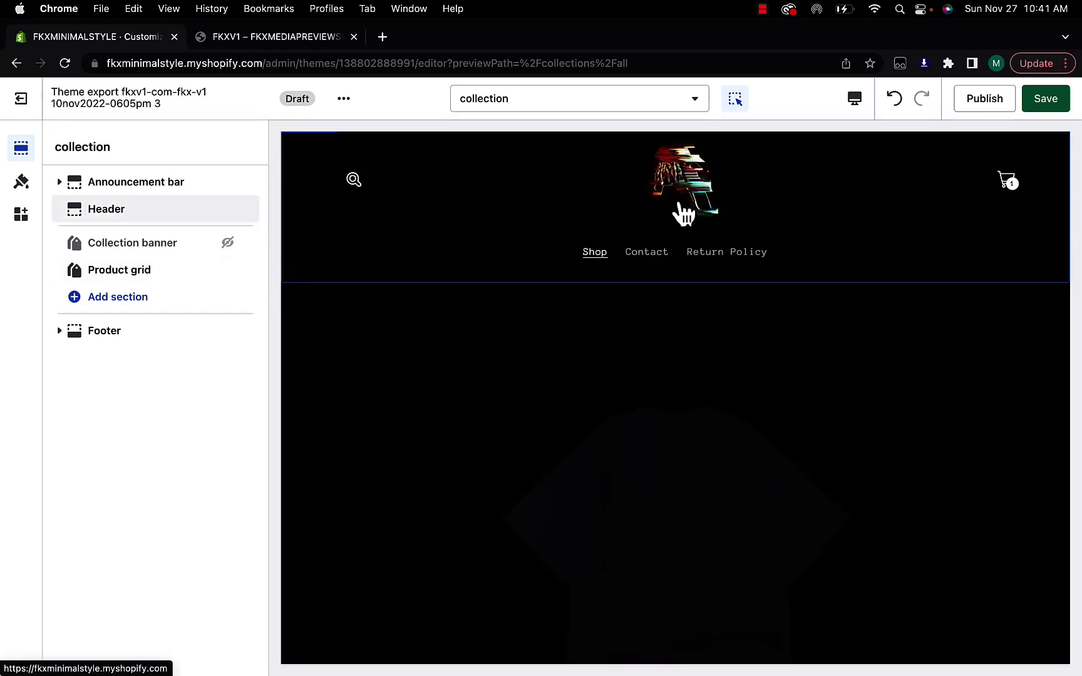
{"action": "left_click", "coordinate": [685, 214]}
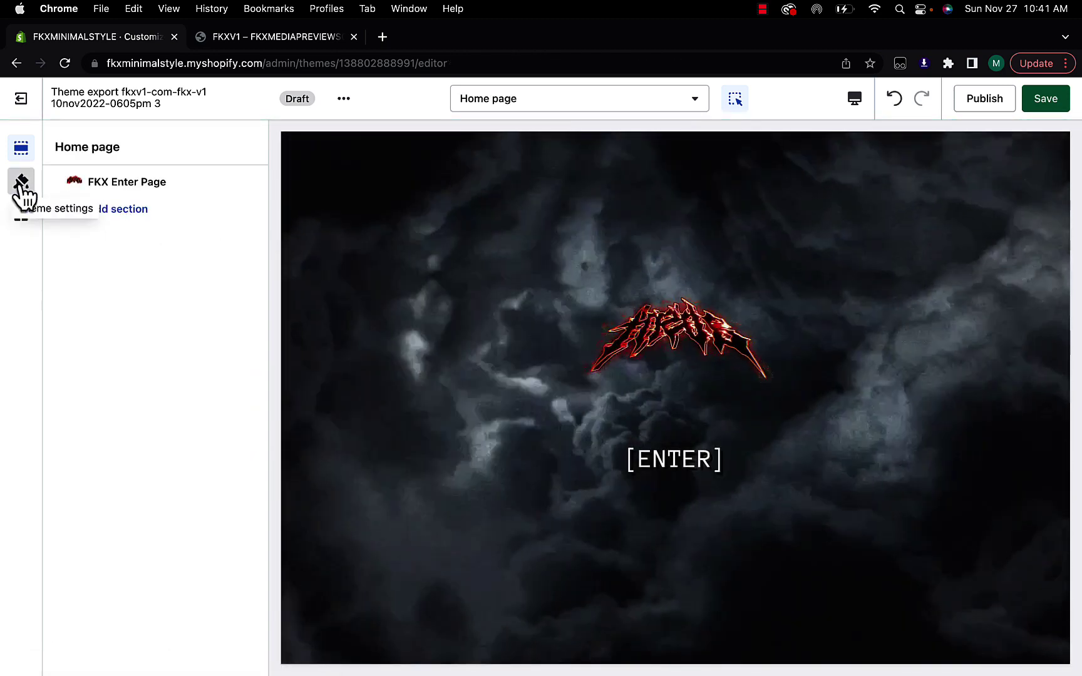
Open the FKX Background options in the theme settings
{"action": "left_click", "coordinate": [22, 182]}
{"action": "left_click", "coordinate": [124, 185]}
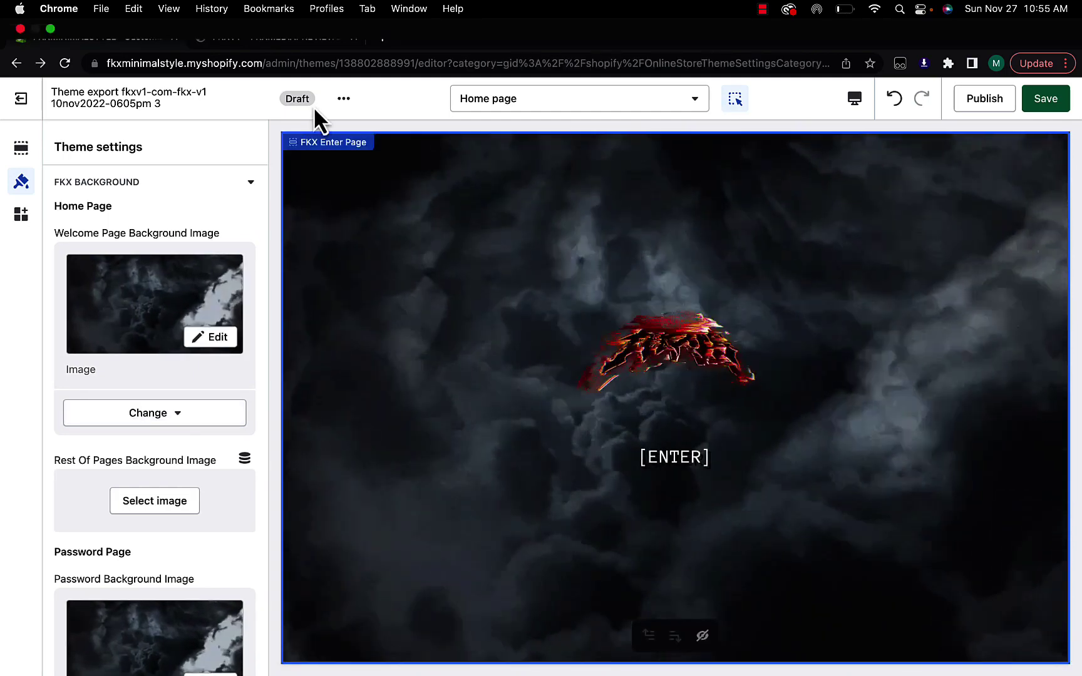
Extract the FKX BACKGROUNDS (12).zip archive on the desktop, view the GIFs in the extracted folder, and close the folder
{"action": "left_click", "coordinate": [49, 28]}
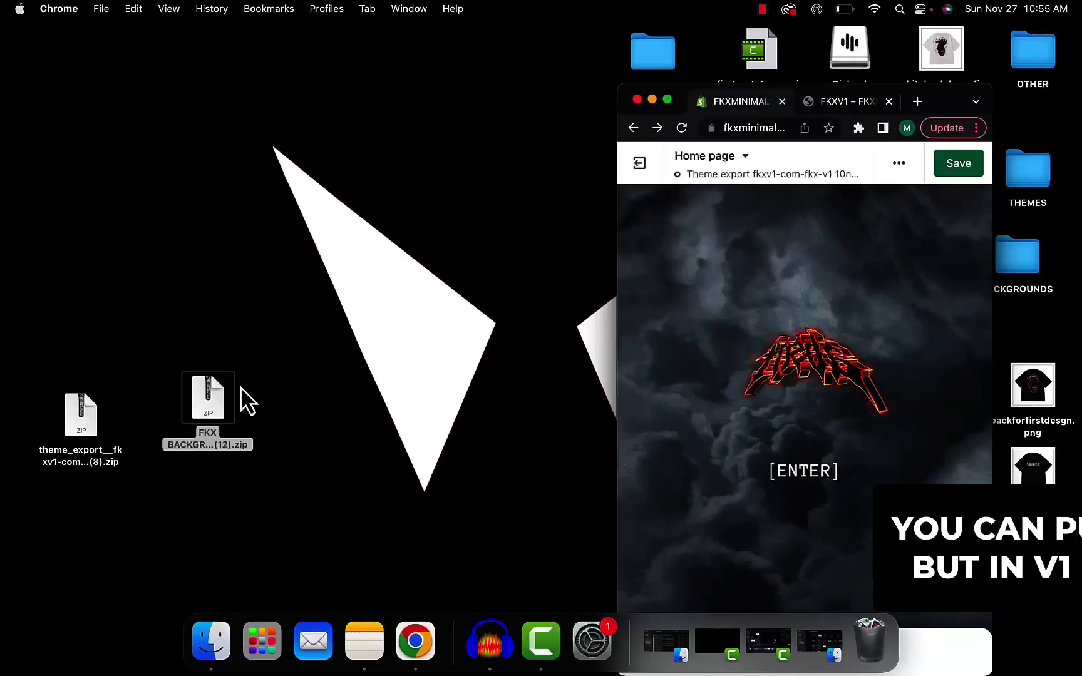
{"action": "double_click", "coordinate": [206, 407]}
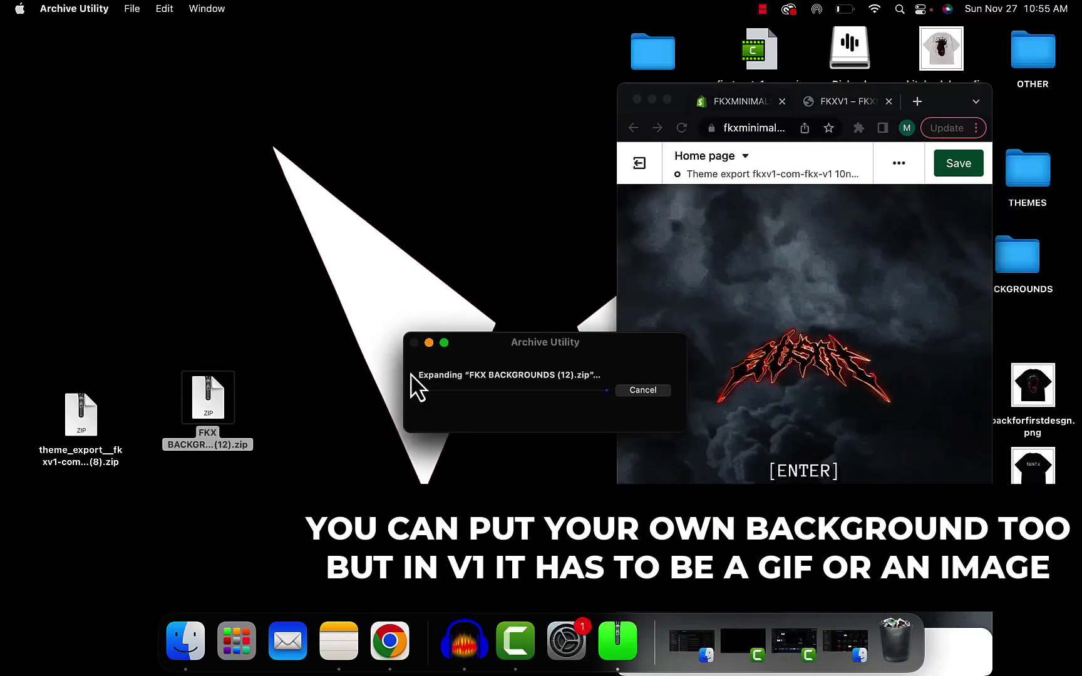
{"action": "double_click", "coordinate": [283, 263]}
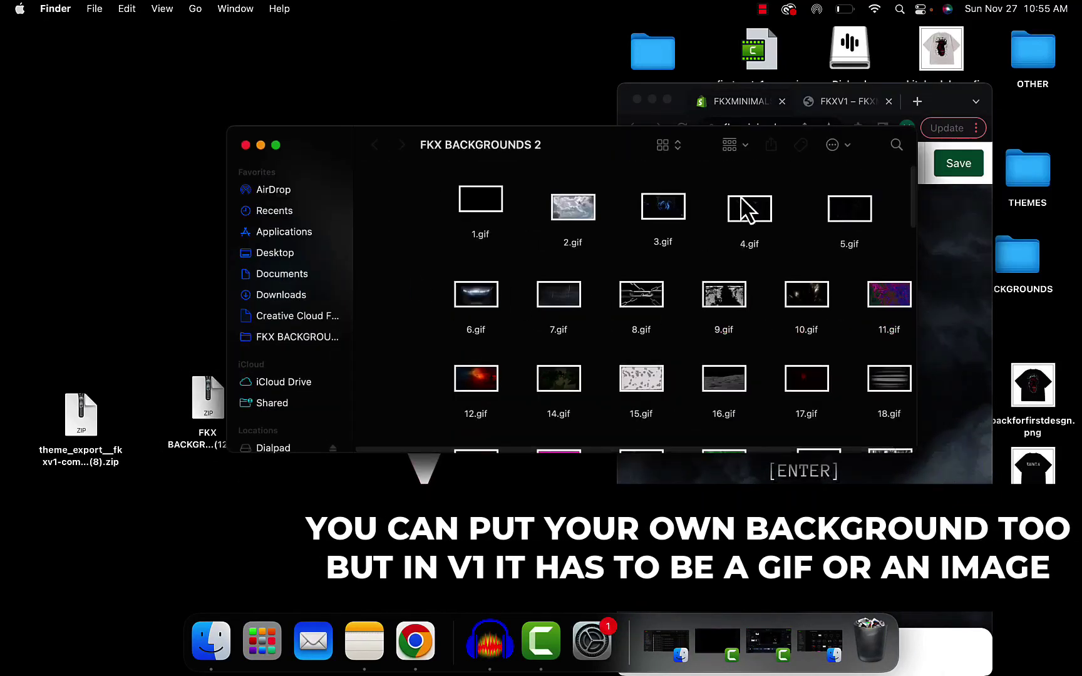
{"action": "left_click", "coordinate": [245, 145]}
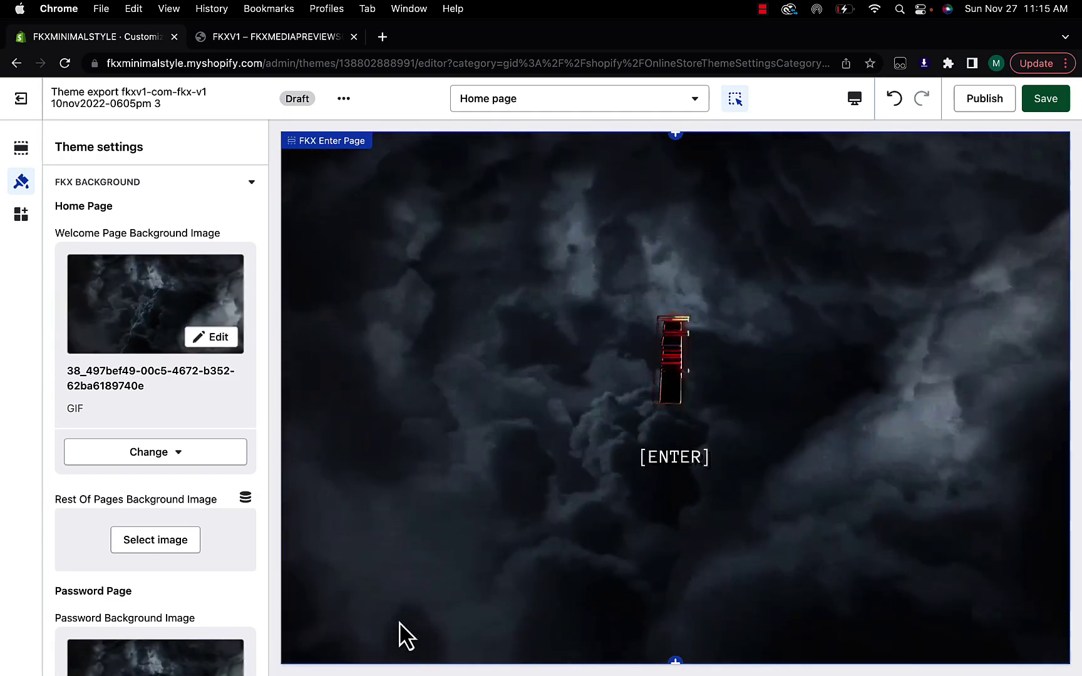
Change the welcome page background image to the red lightning GIF starting with 13_a14e9779 and save the theme
{"action": "left_click", "coordinate": [178, 452]}
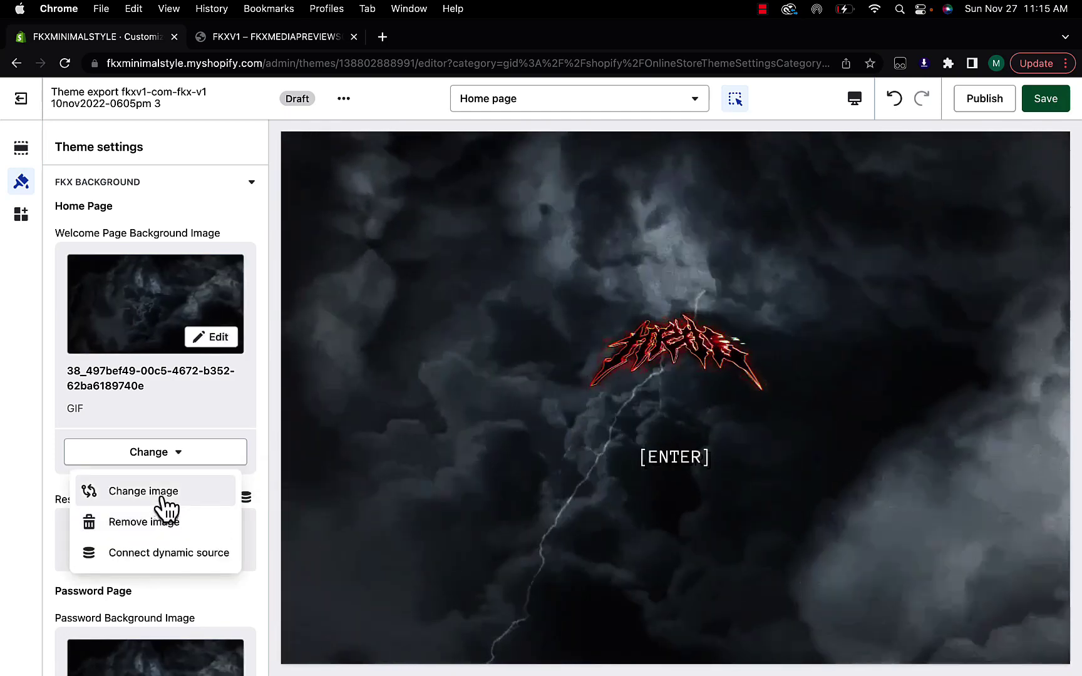
{"action": "left_click", "coordinate": [164, 504]}
{"action": "scroll", "coordinate": [216, 369], "scroll_direction": "down", "scroll_amount": 5}
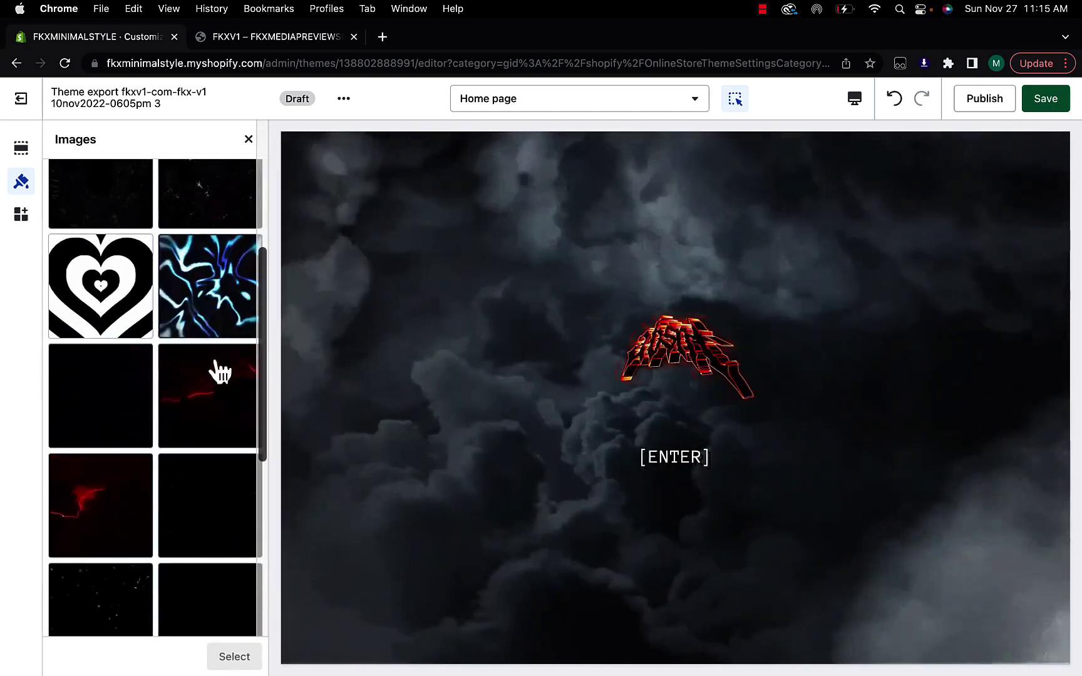
{"action": "left_click", "coordinate": [213, 416]}
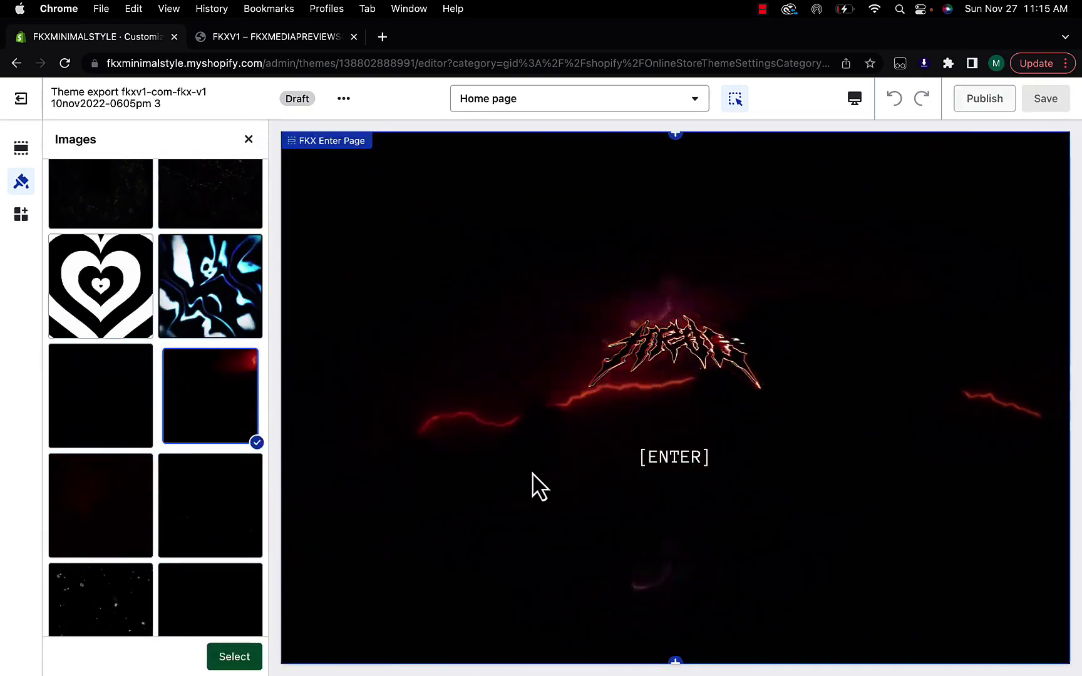
{"action": "left_click", "coordinate": [234, 657]}
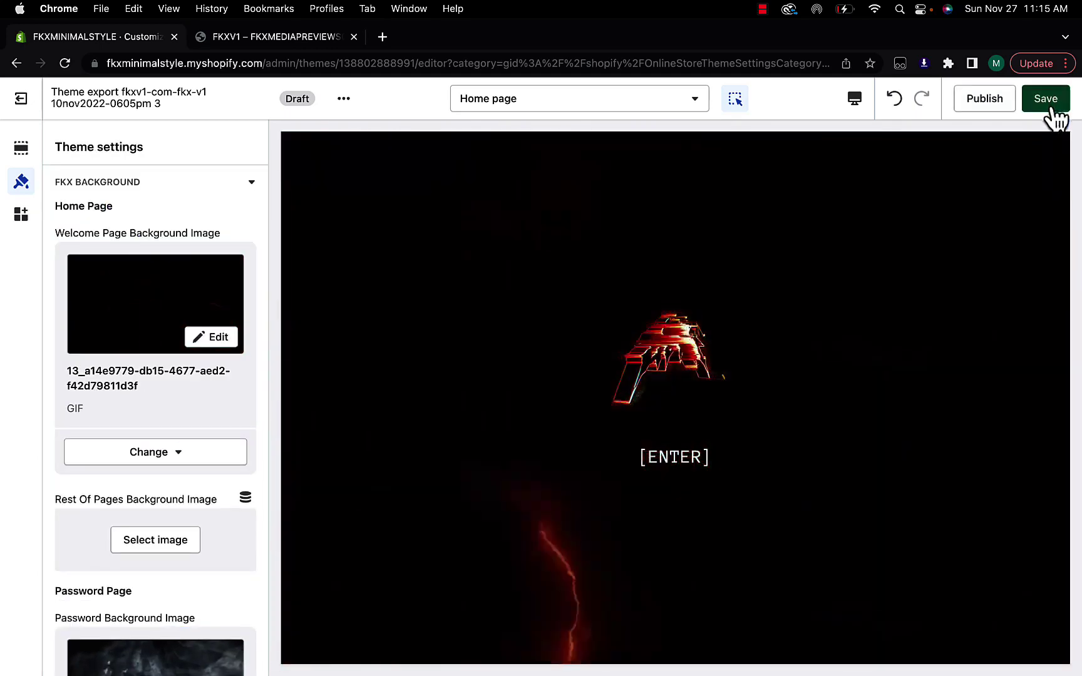
{"action": "left_click", "coordinate": [1047, 100]}
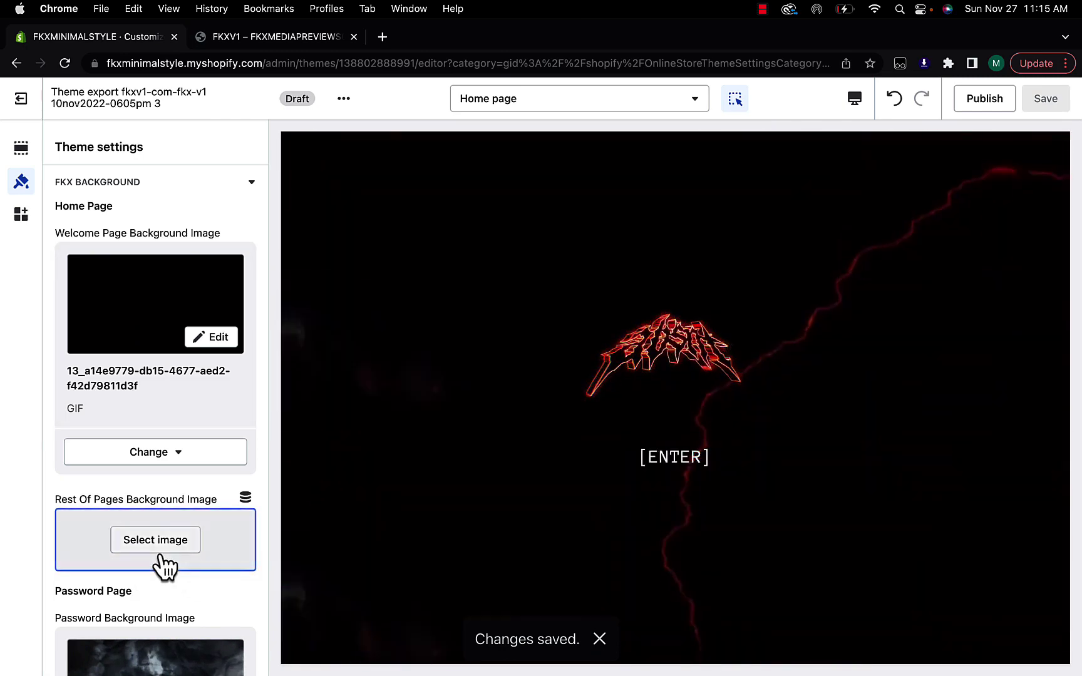
Set the background image for the rest of the pages to the same red lightning GIF
{"action": "left_click", "coordinate": [156, 548]}
{"action": "scroll", "coordinate": [263, 427], "scroll_direction": "down", "scroll_amount": 5}
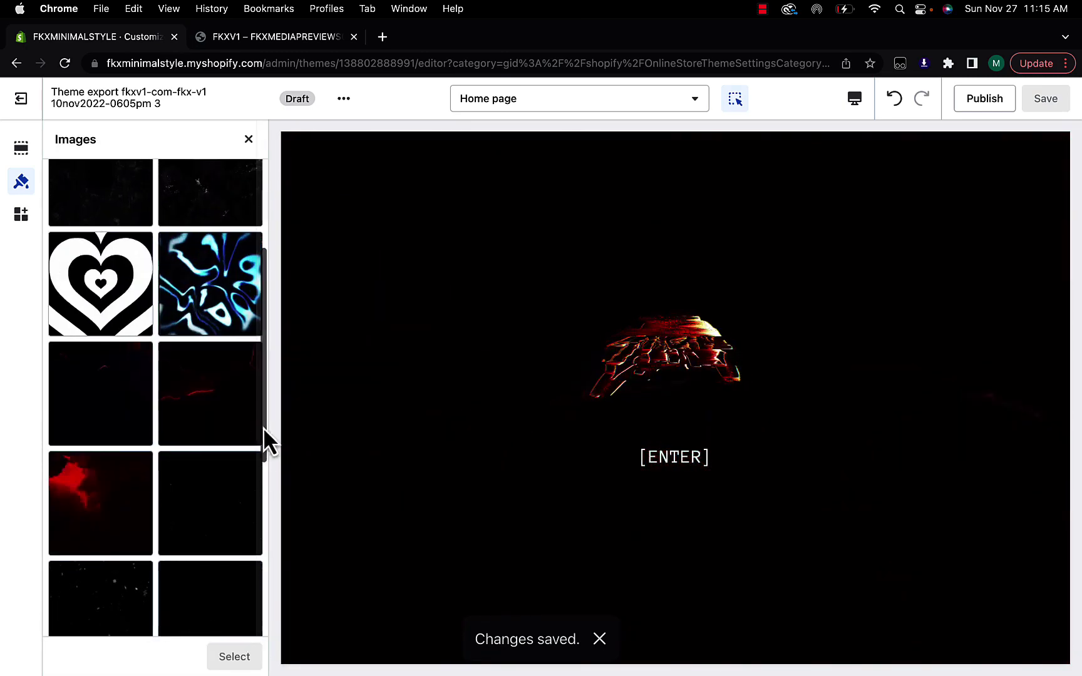
{"action": "left_click", "coordinate": [208, 415]}
{"action": "left_click", "coordinate": [245, 656]}
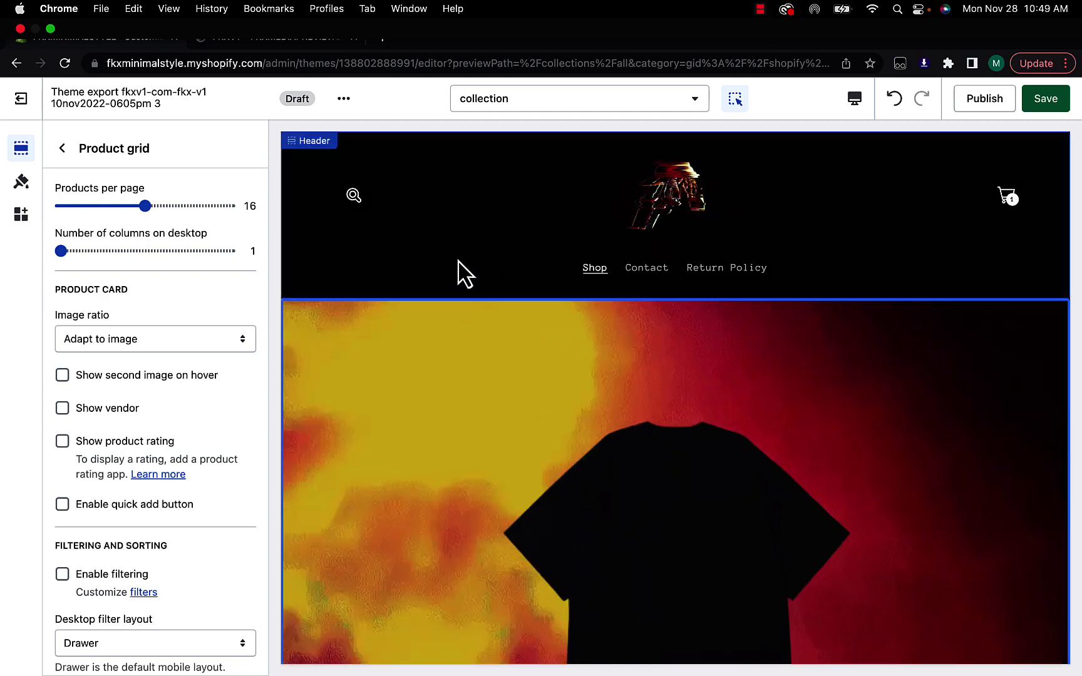
Clear the Background 1 color in the theme's color settings to make it transparent
{"action": "left_click", "coordinate": [464, 272]}
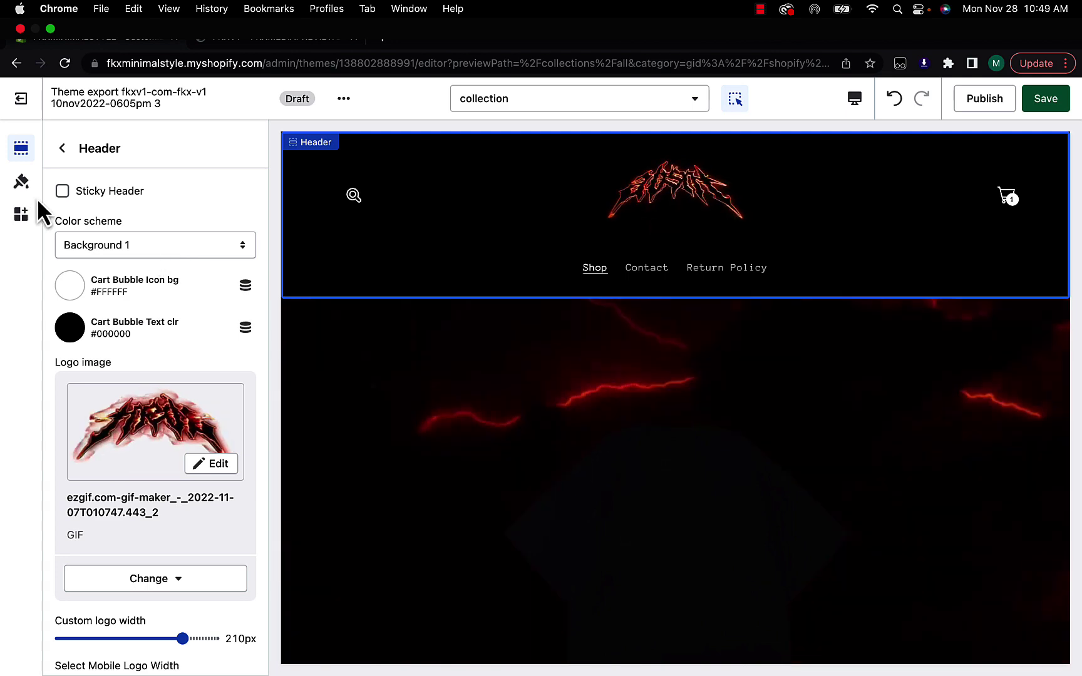
{"action": "left_click", "coordinate": [20, 182]}
{"action": "scroll", "coordinate": [147, 297], "scroll_direction": "down", "scroll_amount": 6}
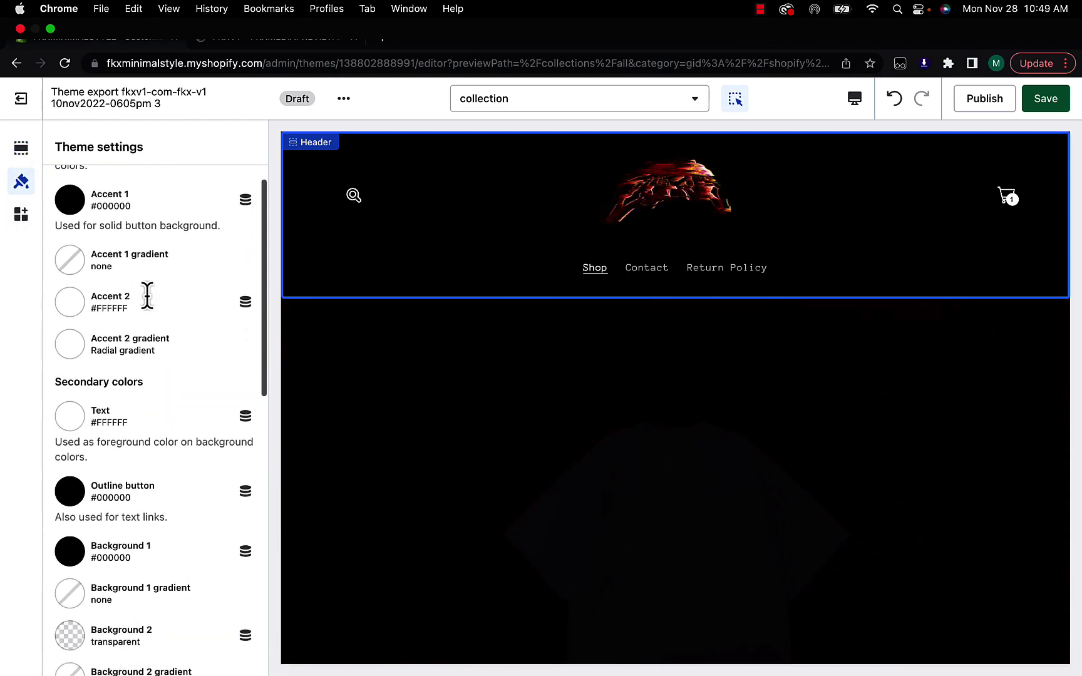
{"action": "left_click", "coordinate": [68, 321]}
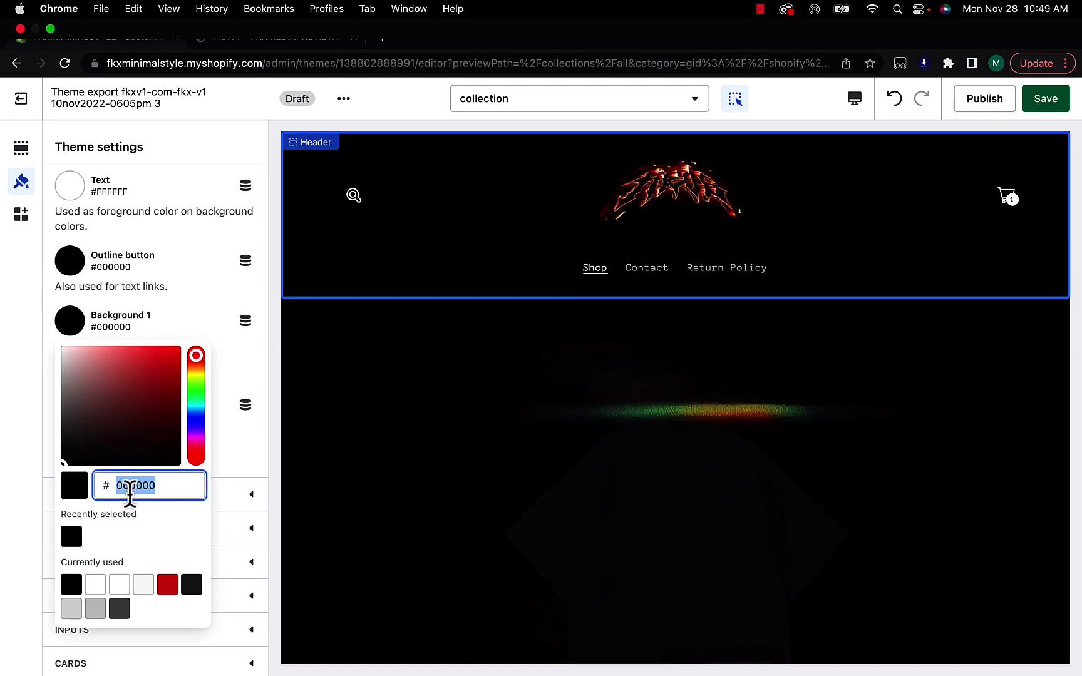
{"action": "key", "text": "BackSpace"}
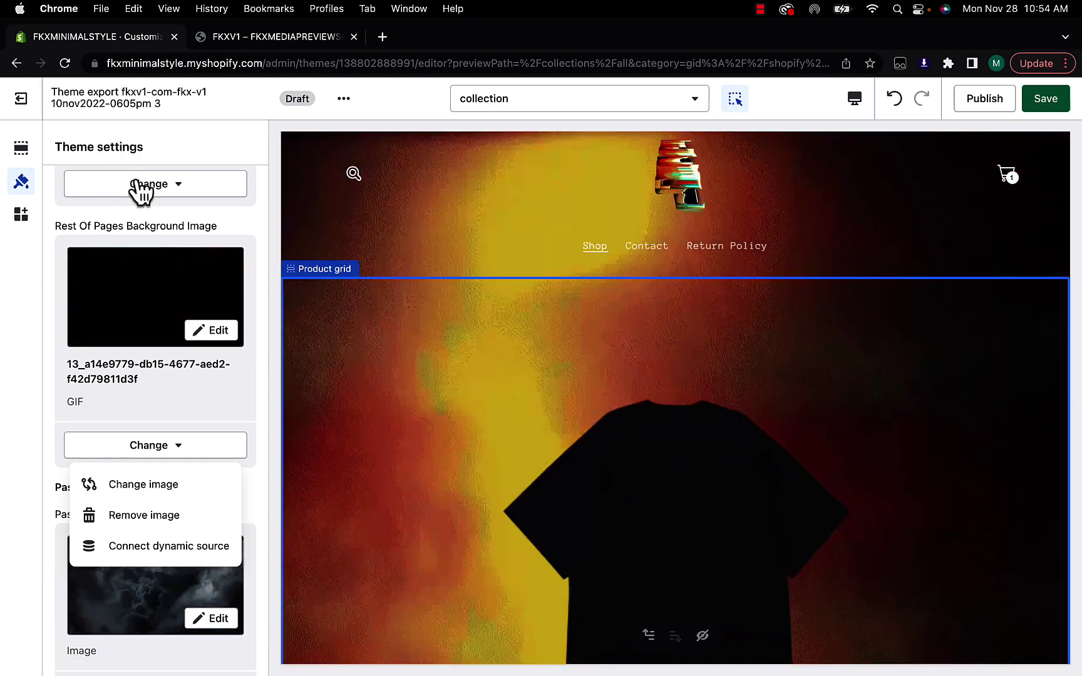
Remove the background image used for the rest of the pages
{"action": "scroll", "coordinate": [133, 249], "scroll_direction": "up", "scroll_amount": 4}
{"action": "scroll", "coordinate": [116, 282], "scroll_direction": "down", "scroll_amount": 4}
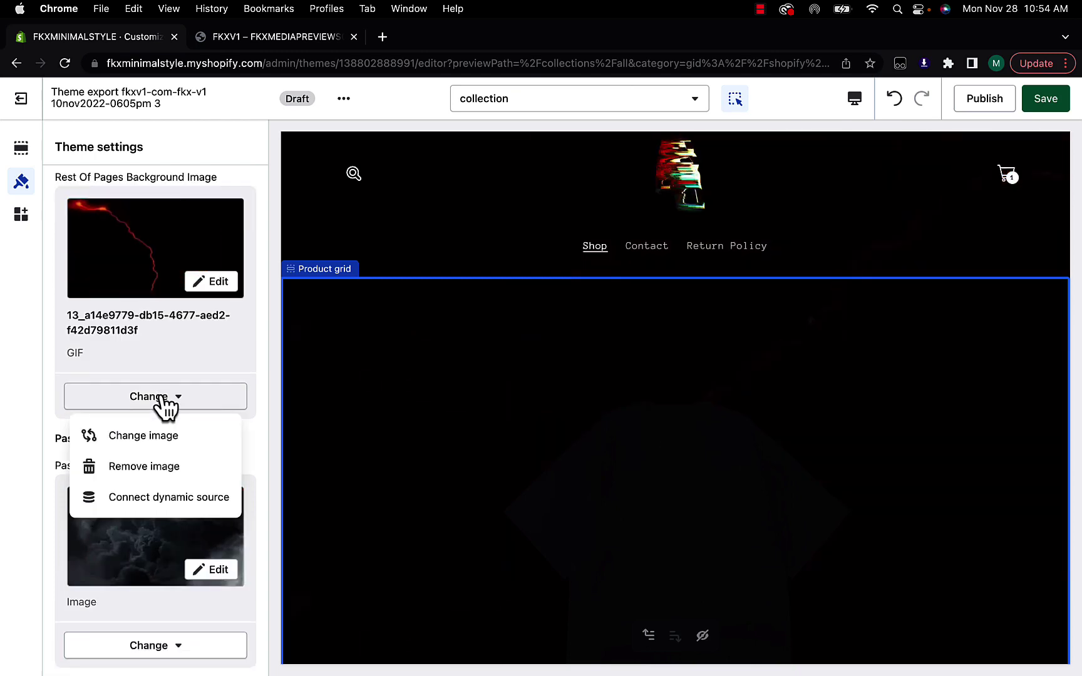
{"action": "left_click", "coordinate": [159, 474]}
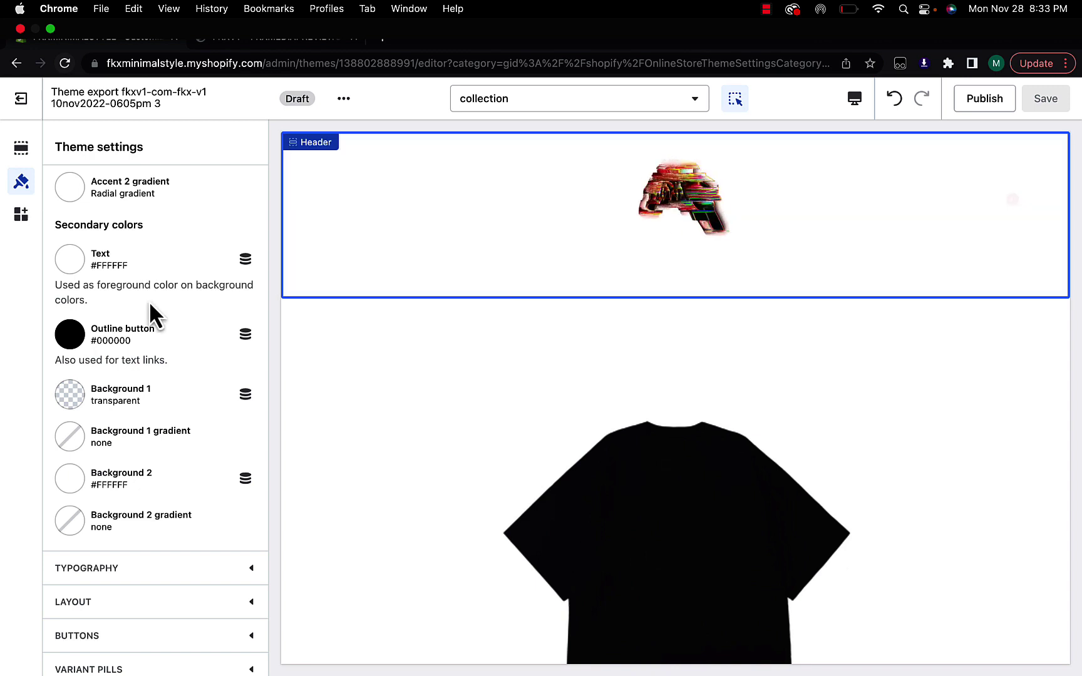
Set the secondary Text color to black #000000 and the Background 1 color to white #FFFFFF
{"action": "left_click", "coordinate": [70, 261]}
{"action": "left_click", "coordinate": [66, 401]}
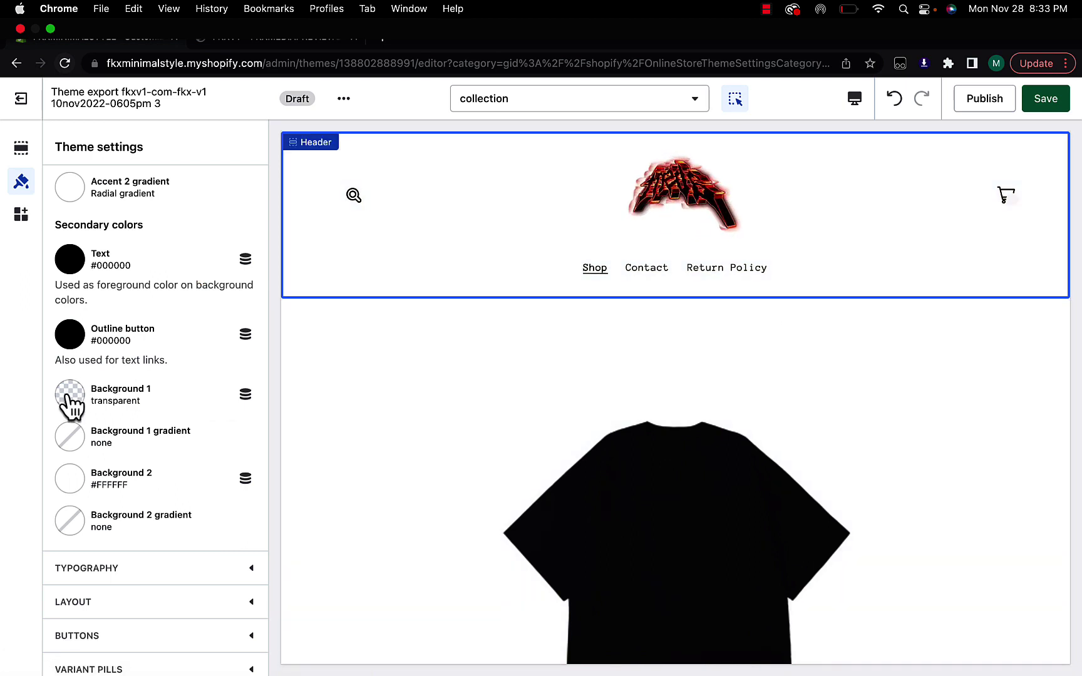
{"action": "left_click", "coordinate": [69, 394]}
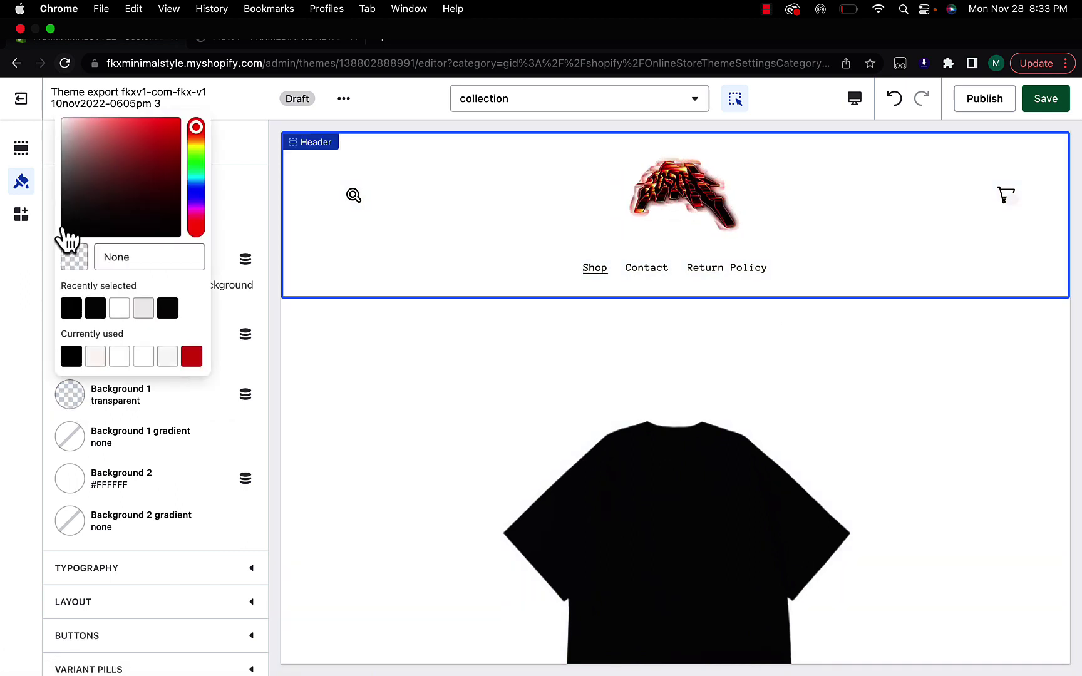
{"action": "left_click_drag", "start_coordinate": [64, 230], "coordinate": [39, 117]}
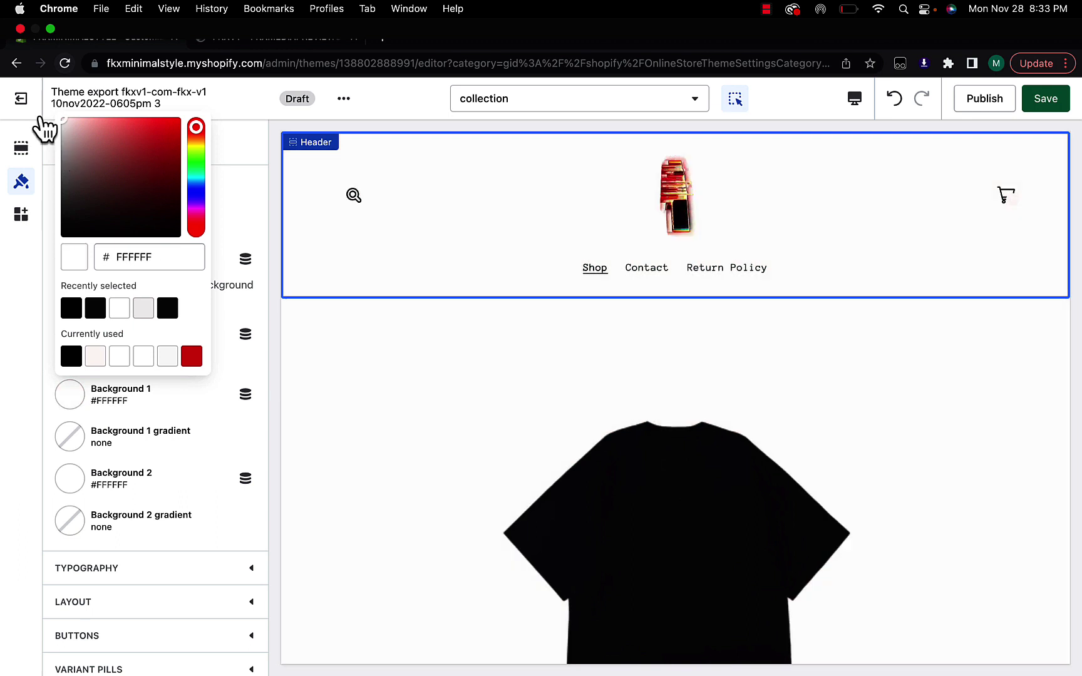
{"action": "left_click", "coordinate": [42, 121]}
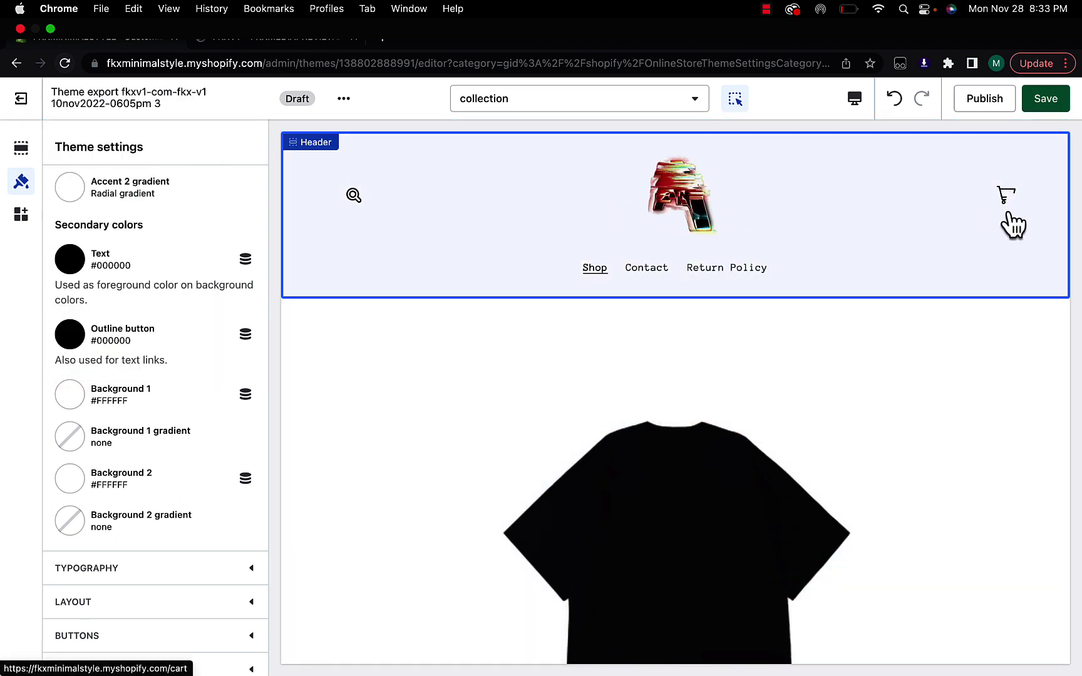
Open the header's cart bubble icon background color for editing
{"action": "left_click", "coordinate": [836, 230]}
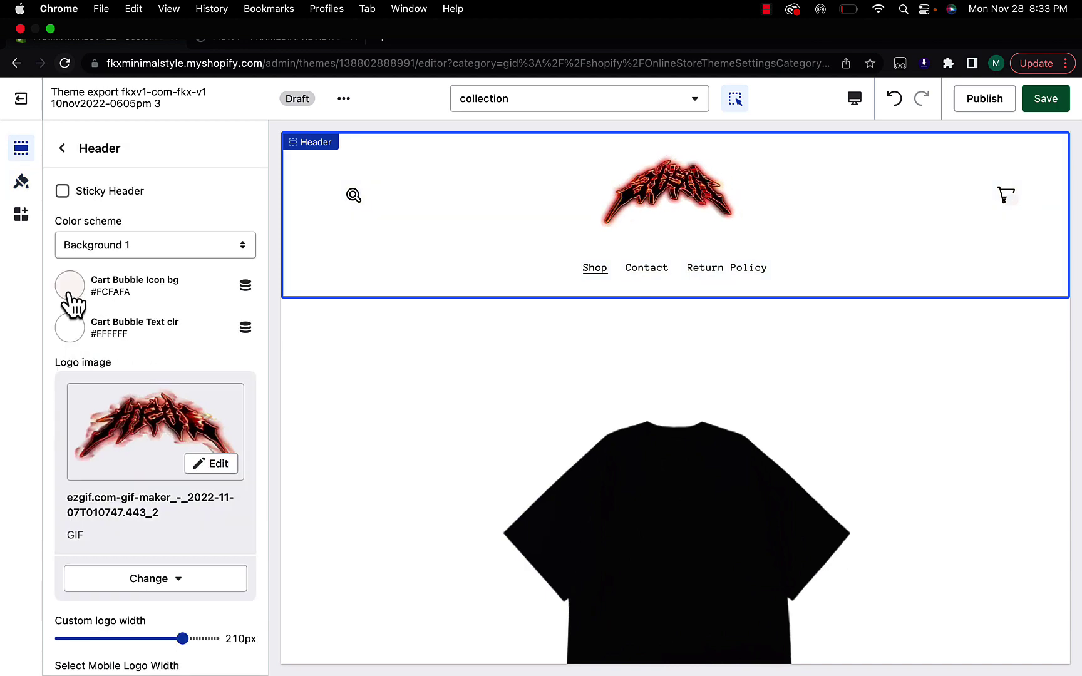
{"action": "left_click", "coordinate": [69, 288]}
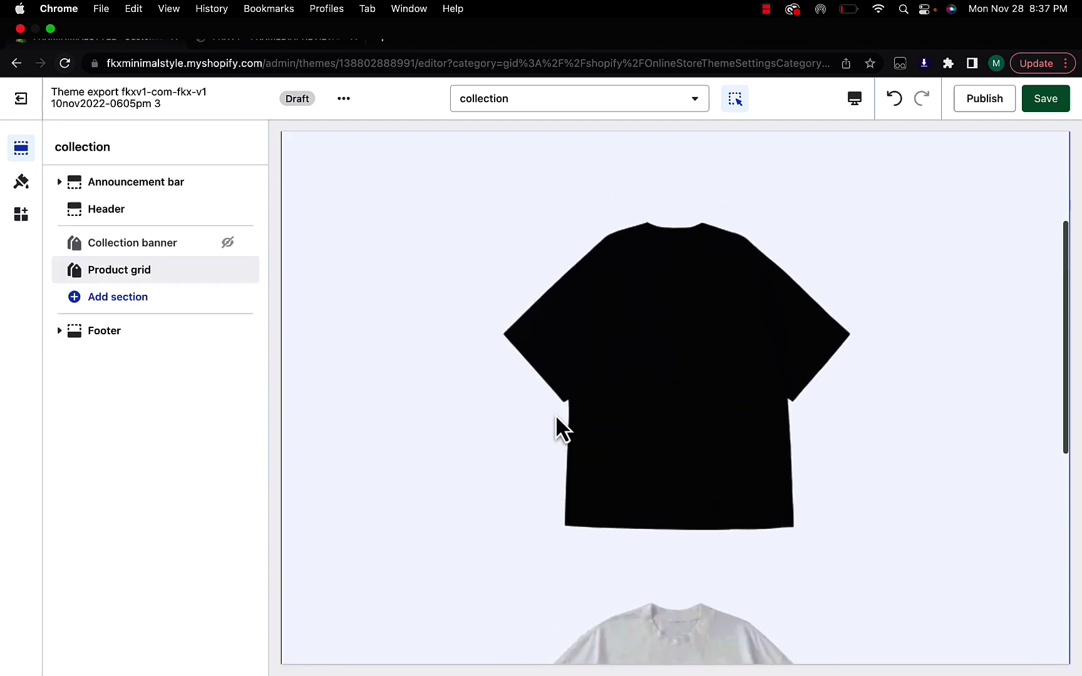
Look over the products on the collection page and save the theme changes
{"action": "scroll", "coordinate": [556, 415], "scroll_direction": "down", "scroll_amount": 5}
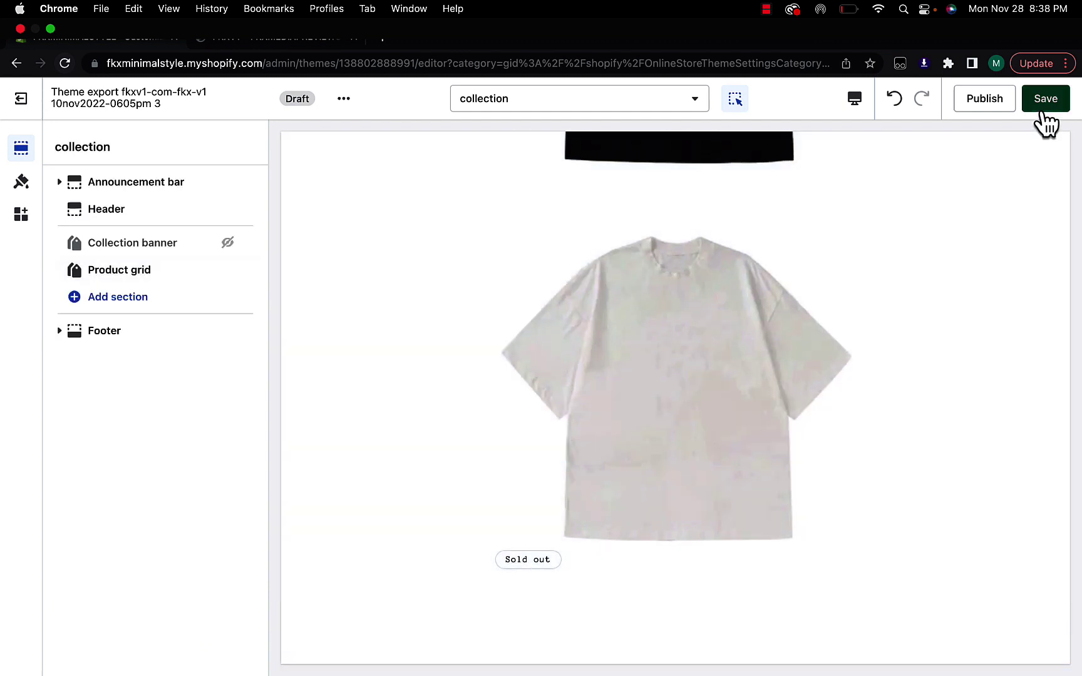
{"action": "left_click", "coordinate": [1045, 99]}
{"action": "scroll", "coordinate": [785, 309], "scroll_direction": "up", "scroll_amount": 5}
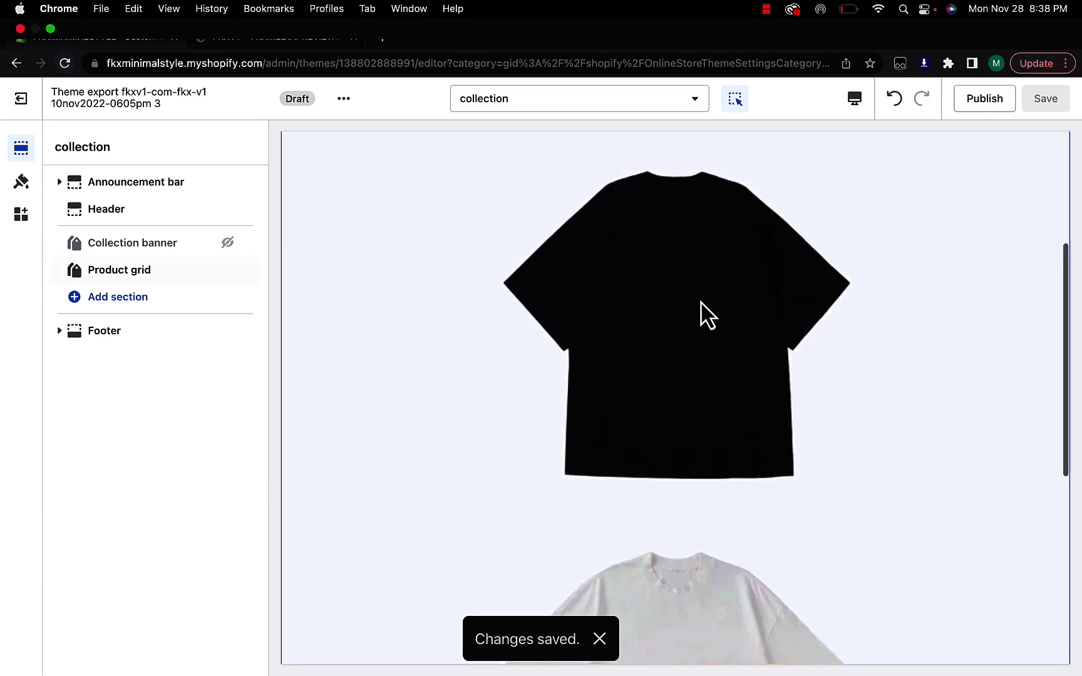
Open the black test T-shirt's product page and examine the variant picker color options in its Product information section
{"action": "left_click", "coordinate": [681, 303]}
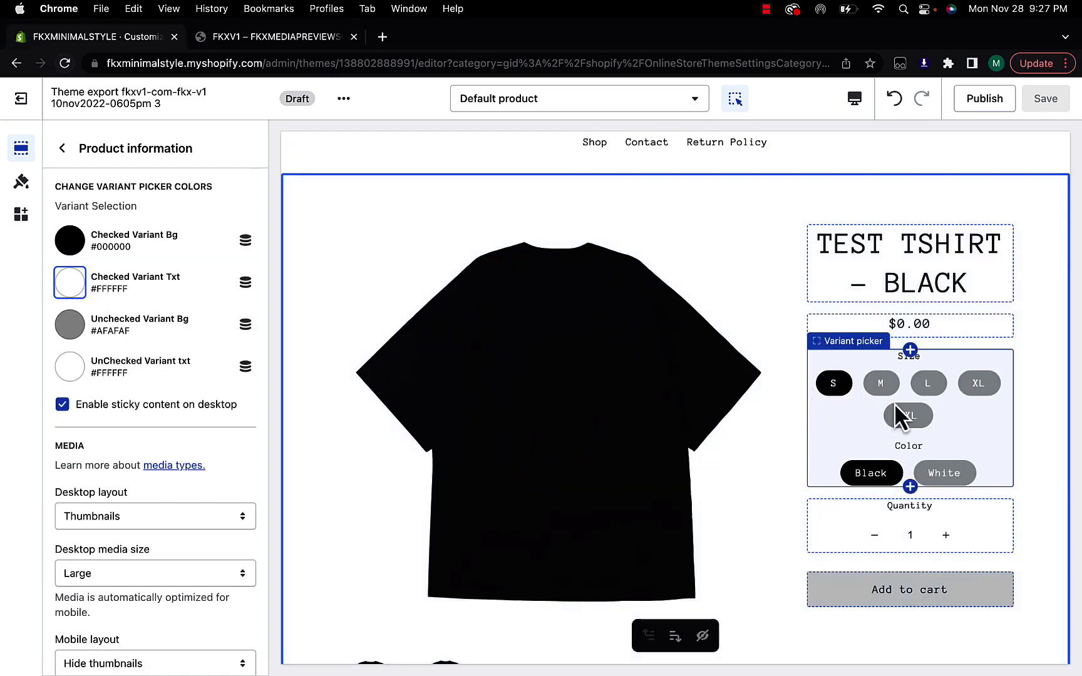
{"action": "left_click", "coordinate": [879, 416]}
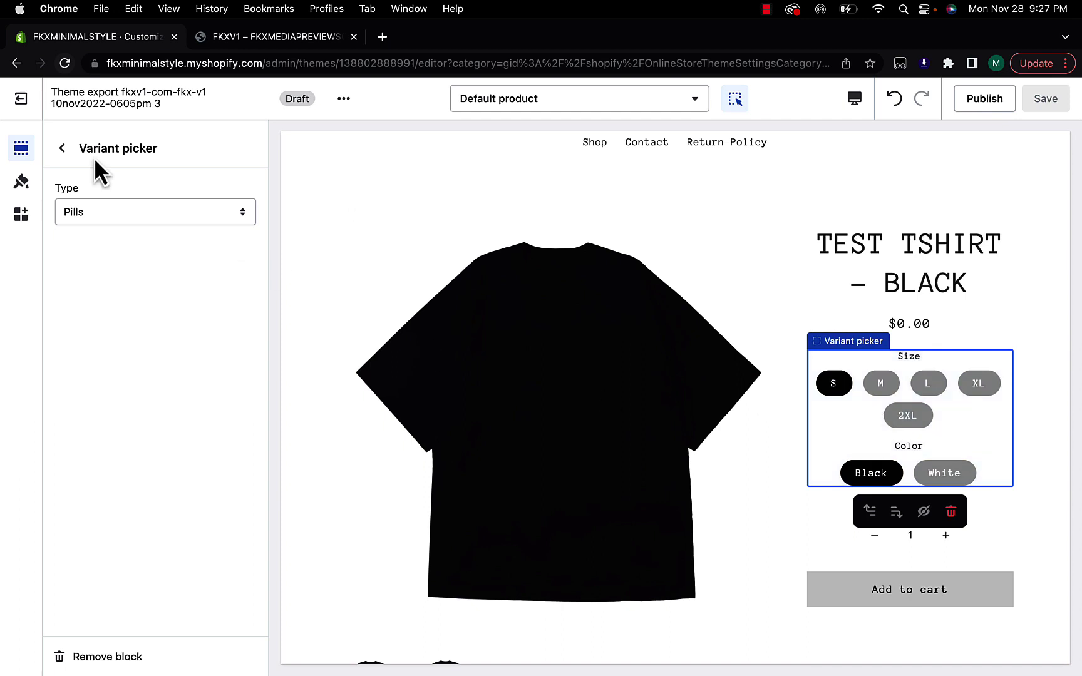
{"action": "left_click", "coordinate": [62, 149]}
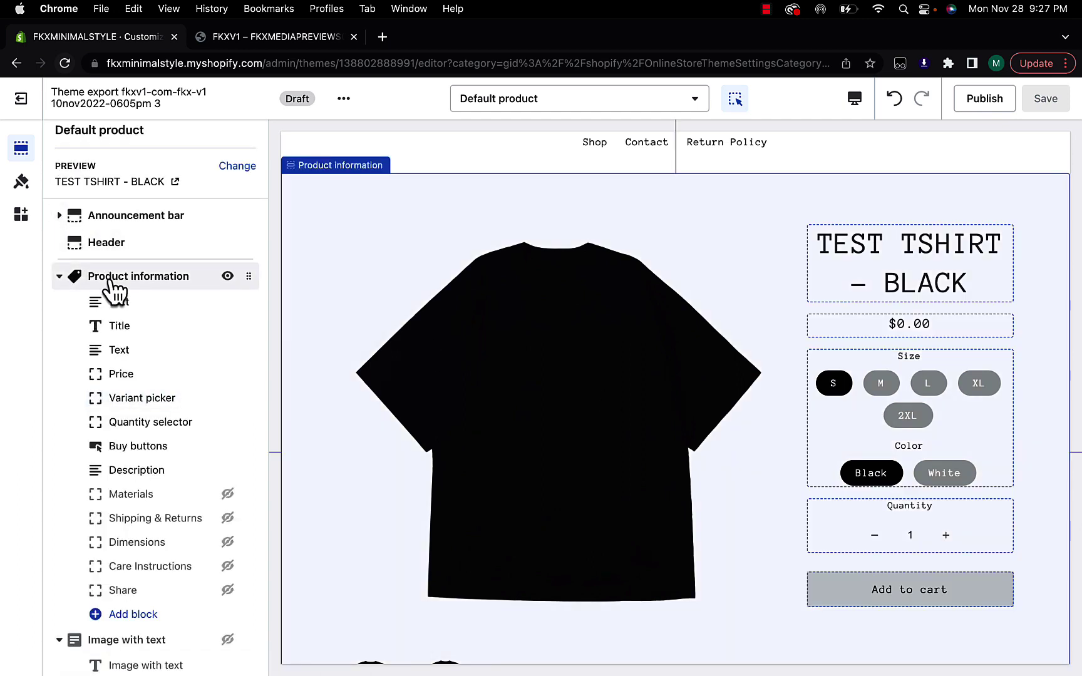
{"action": "left_click", "coordinate": [111, 280]}
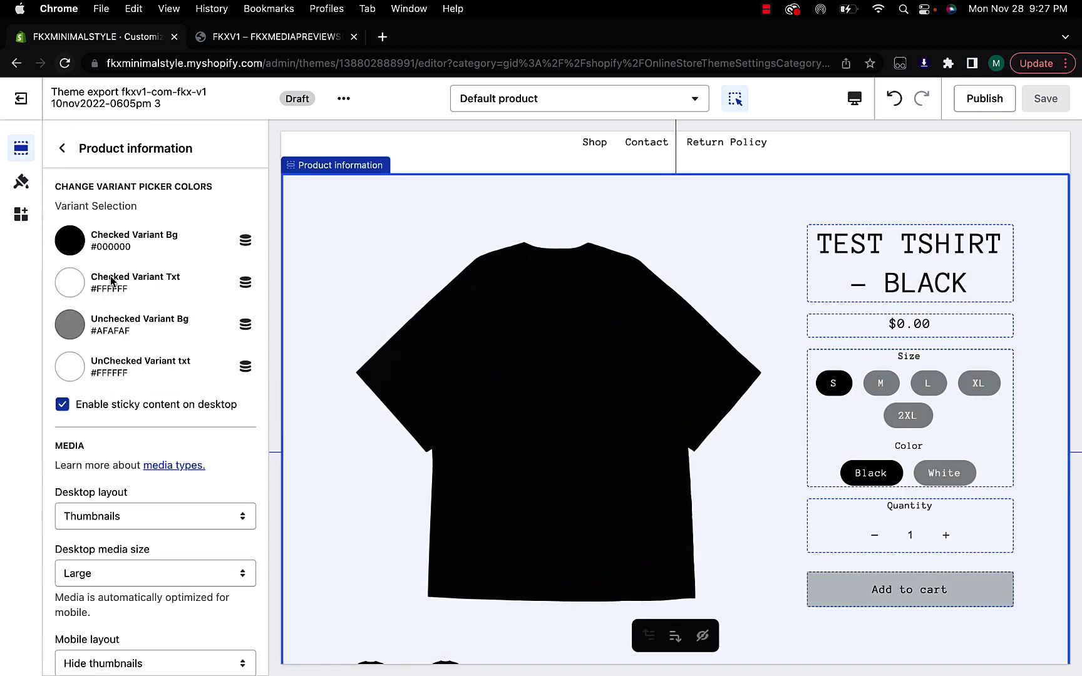
{"action": "left_click", "coordinate": [70, 243]}
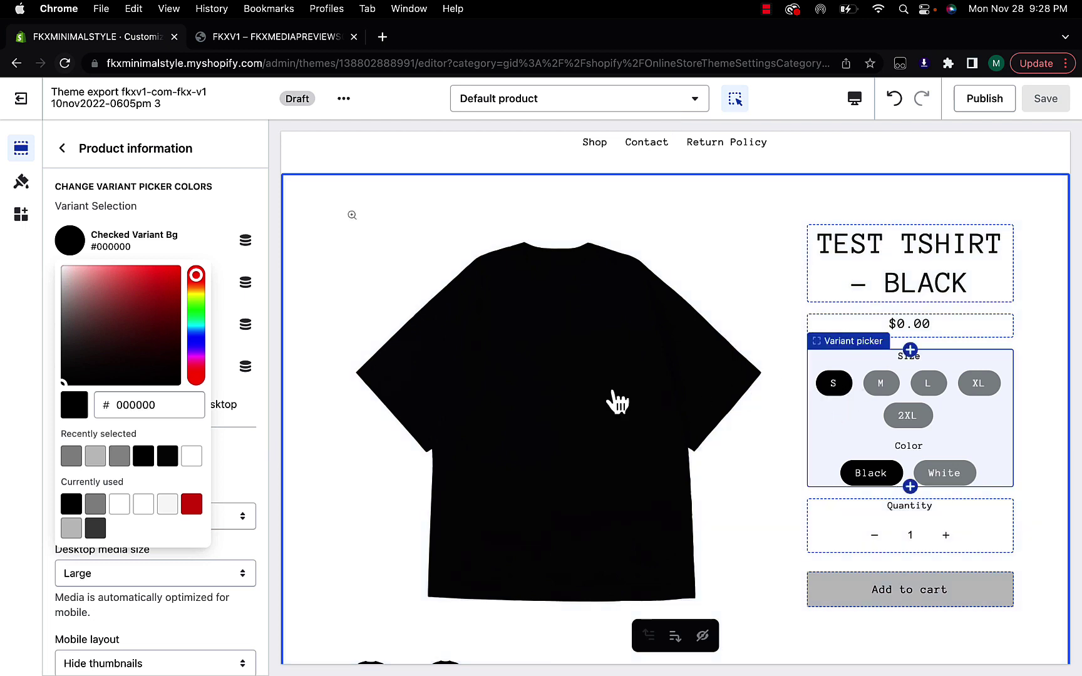
{"action": "left_click", "coordinate": [120, 246]}
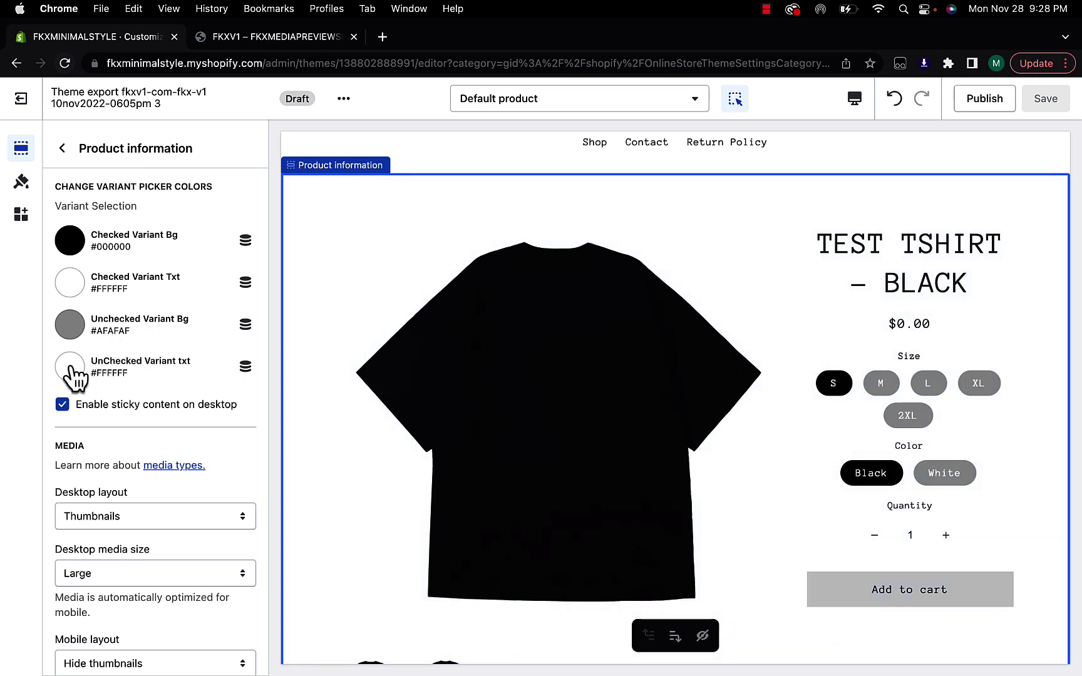
Select the product page's add-to-cart block, close the theme's color settings, and open the Typography settings
{"action": "scroll", "coordinate": [867, 406], "scroll_direction": "down", "scroll_amount": 3}
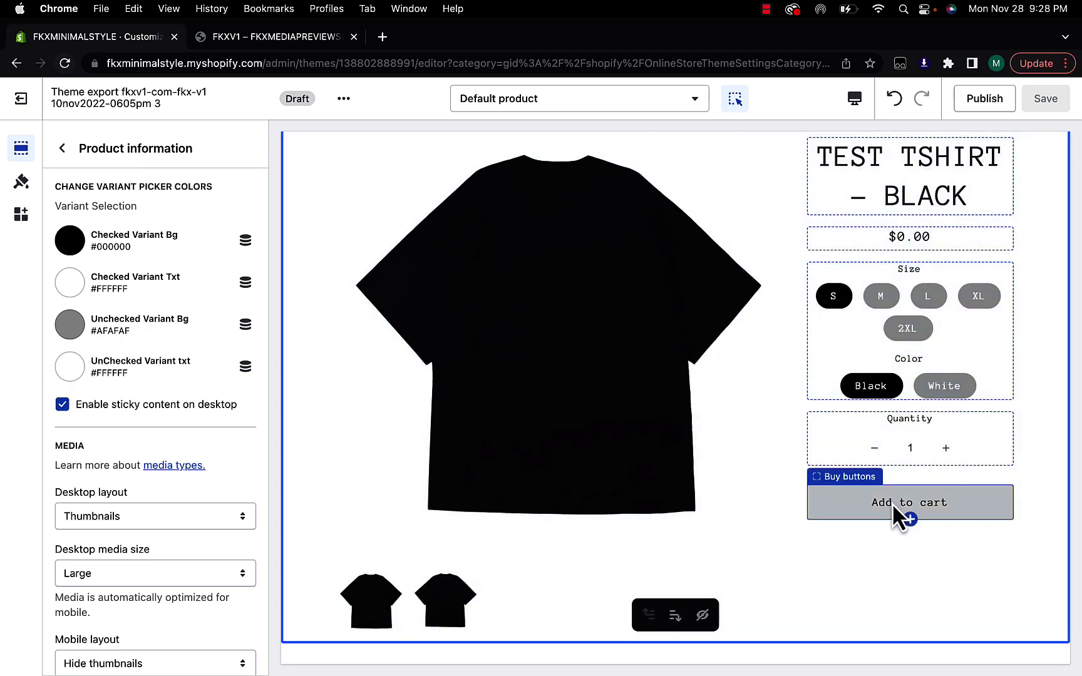
{"action": "left_click", "coordinate": [891, 502]}
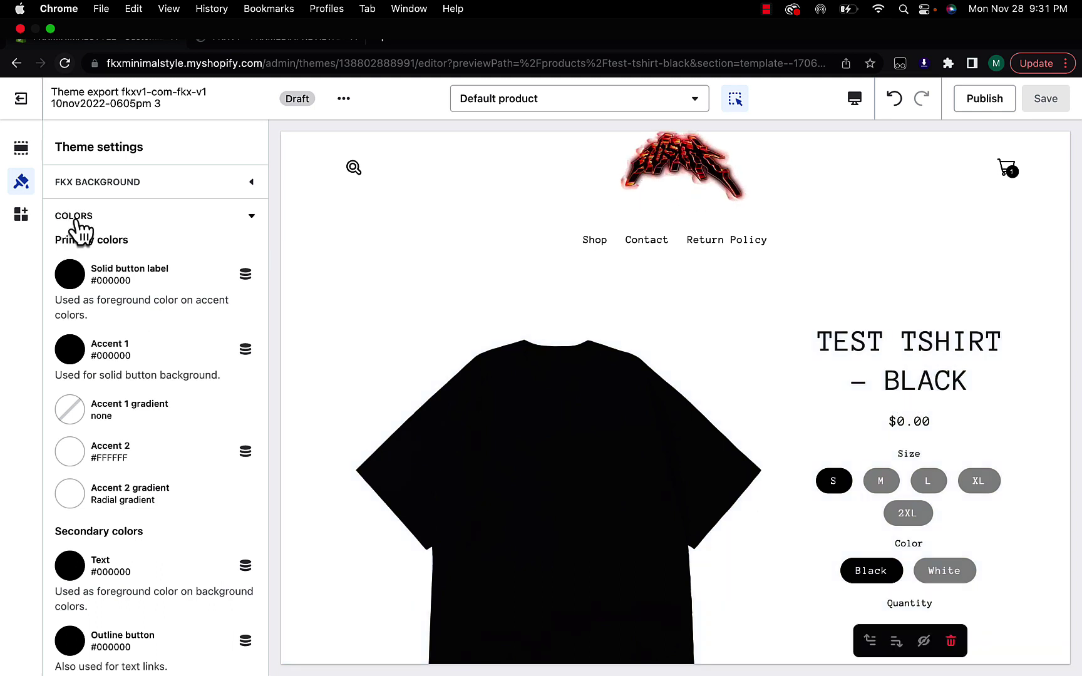
{"action": "left_click", "coordinate": [251, 216]}
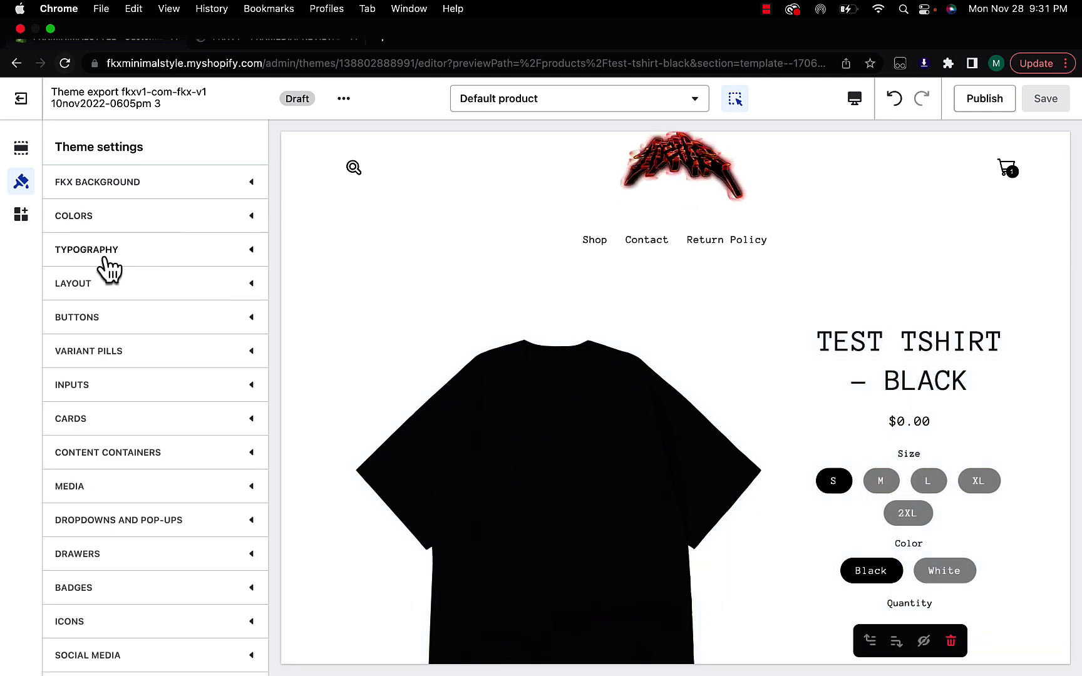
{"action": "left_click", "coordinate": [181, 254]}
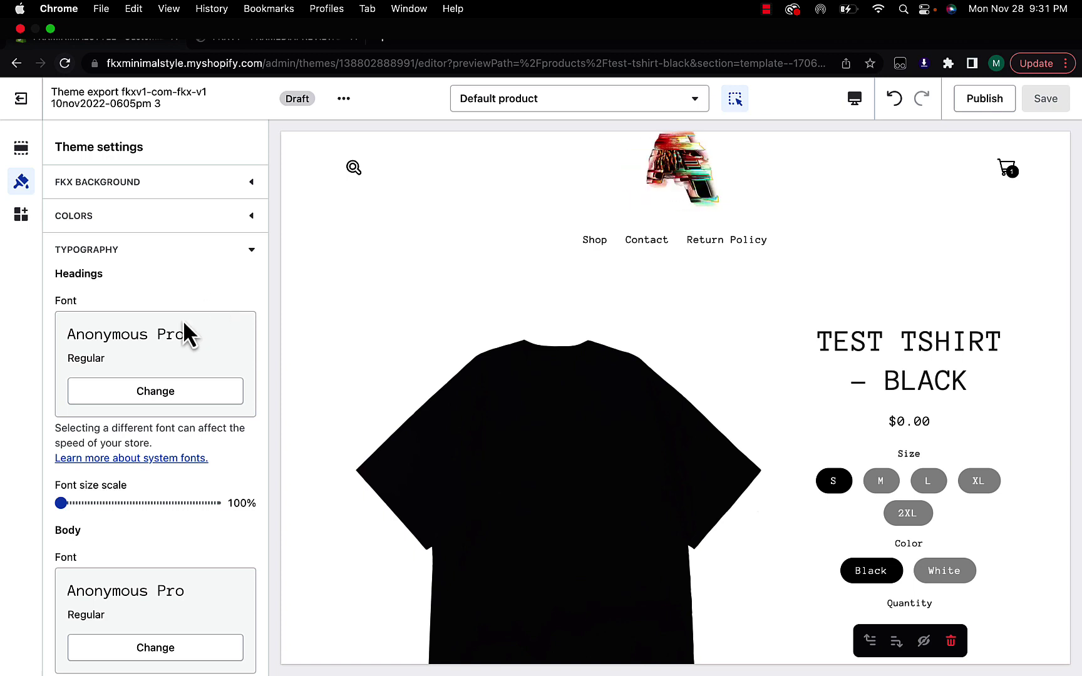
Change both the Headings font and the Body font to the system font Mono
{"action": "left_click", "coordinate": [157, 392]}
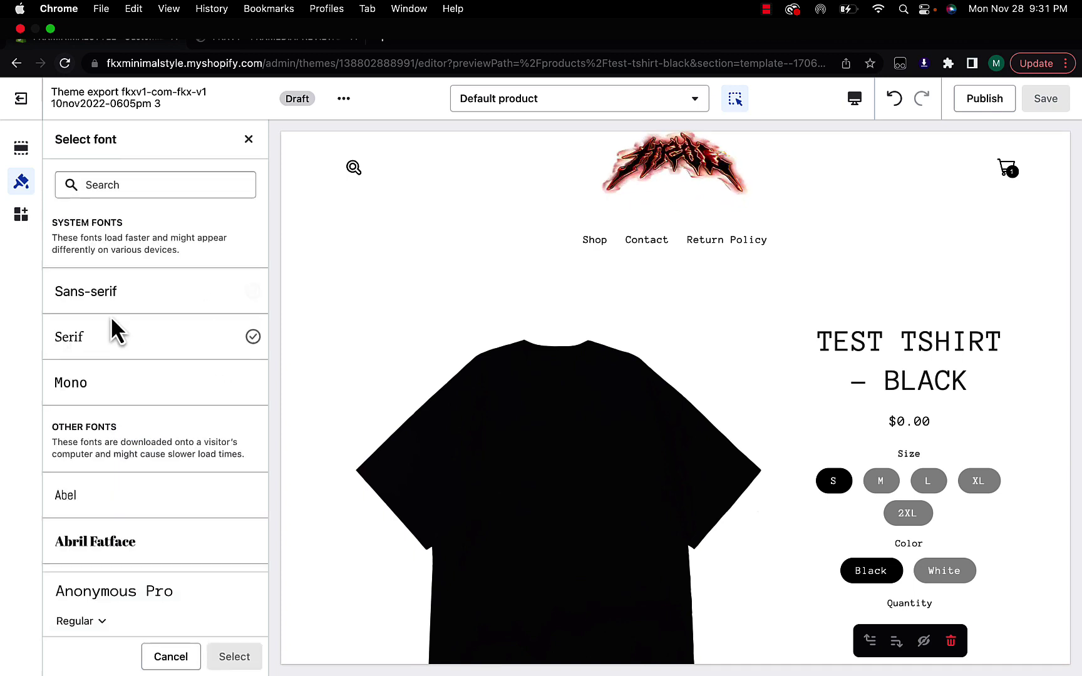
{"action": "left_click", "coordinate": [122, 388]}
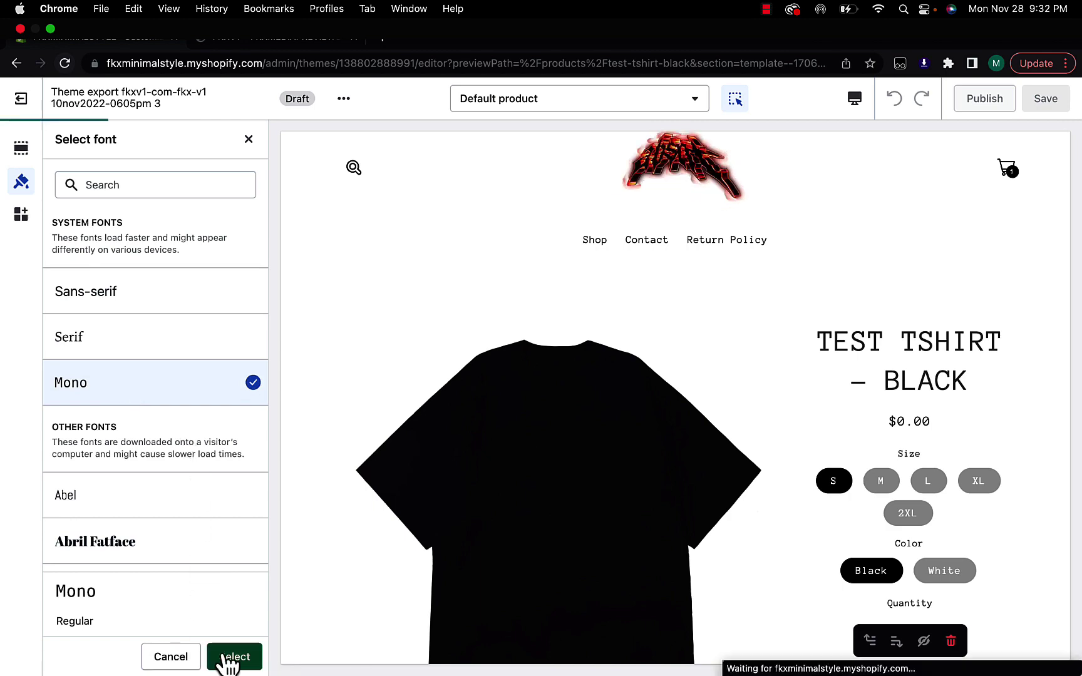
{"action": "left_click", "coordinate": [230, 655]}
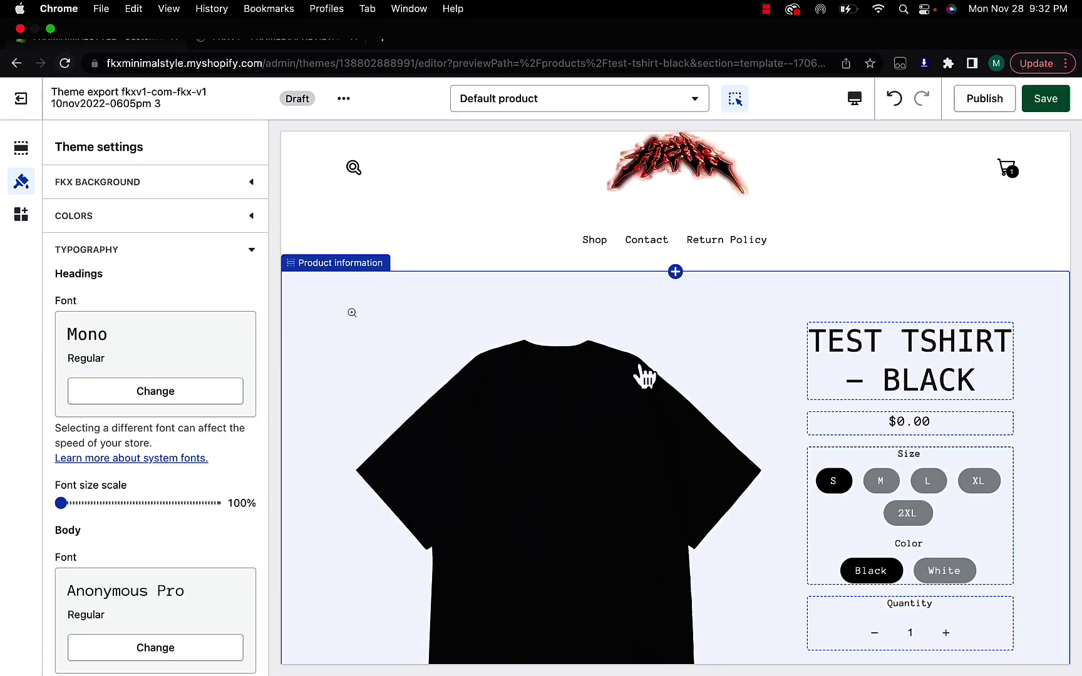
{"action": "scroll", "coordinate": [158, 406], "scroll_direction": "down", "scroll_amount": 2}
{"action": "left_click", "coordinate": [157, 597]}
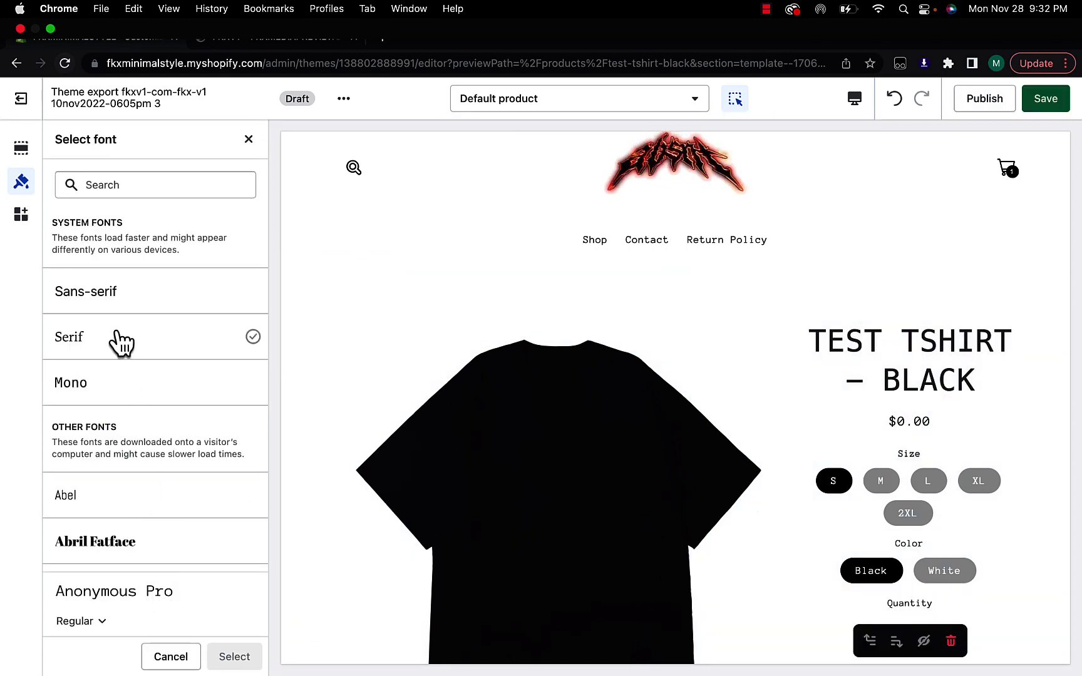
{"action": "left_click", "coordinate": [119, 382]}
{"action": "left_click", "coordinate": [231, 656]}
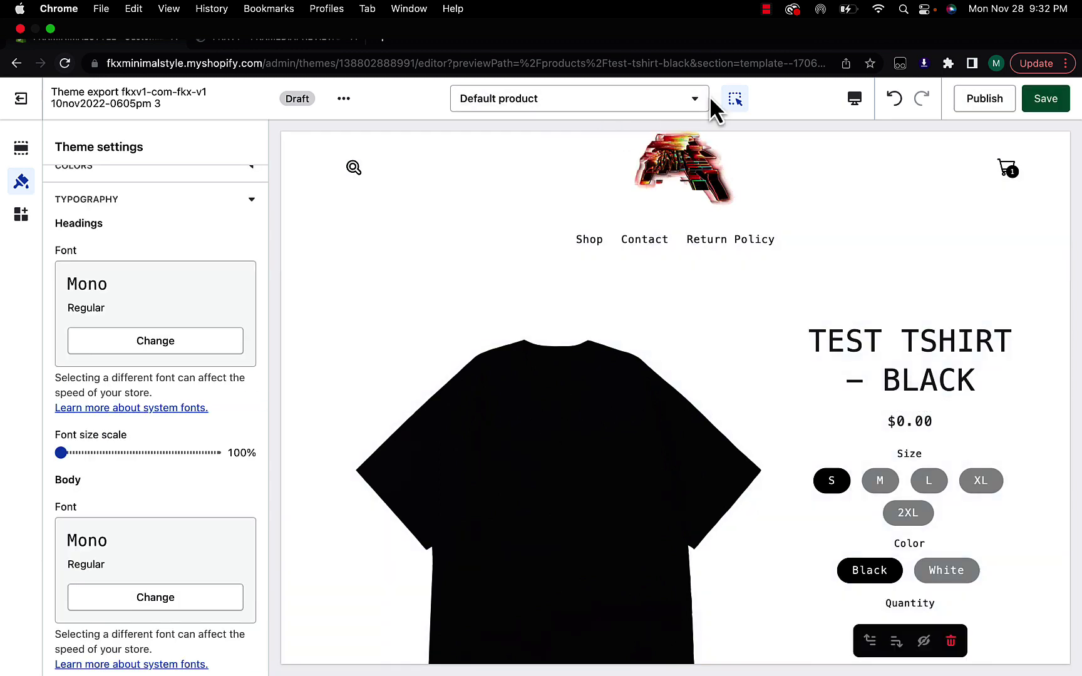
Find the Password template and open it in the theme editor
{"action": "left_click", "coordinate": [693, 108]}
{"action": "left_click", "coordinate": [600, 139]}
{"action": "type", "text": "password"}
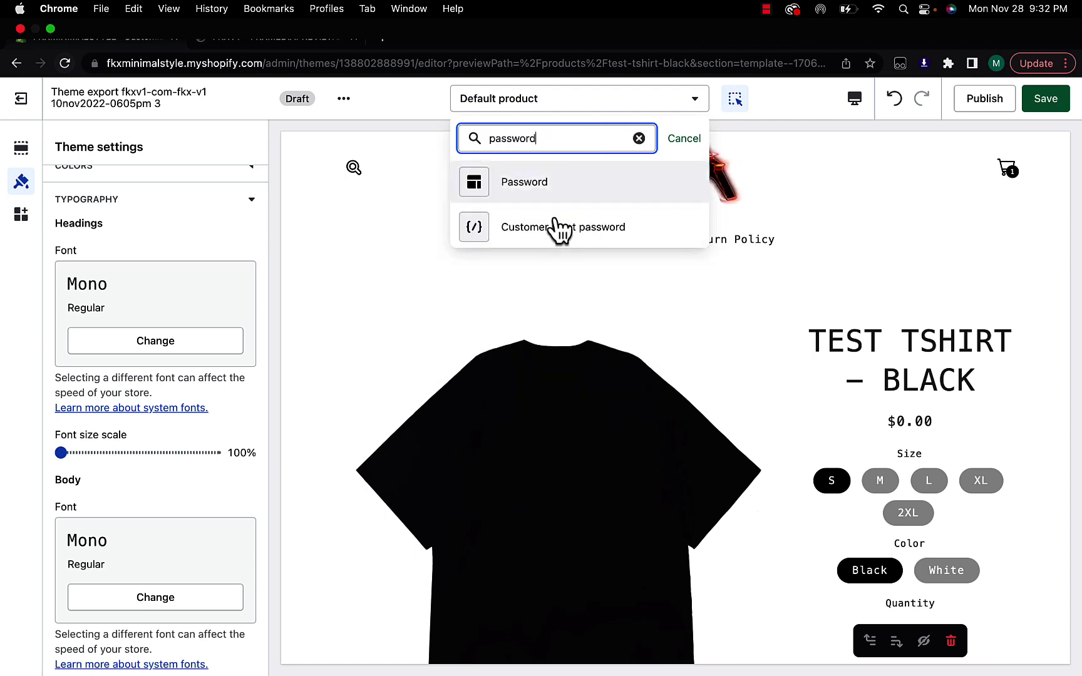
{"action": "left_click", "coordinate": [515, 179]}
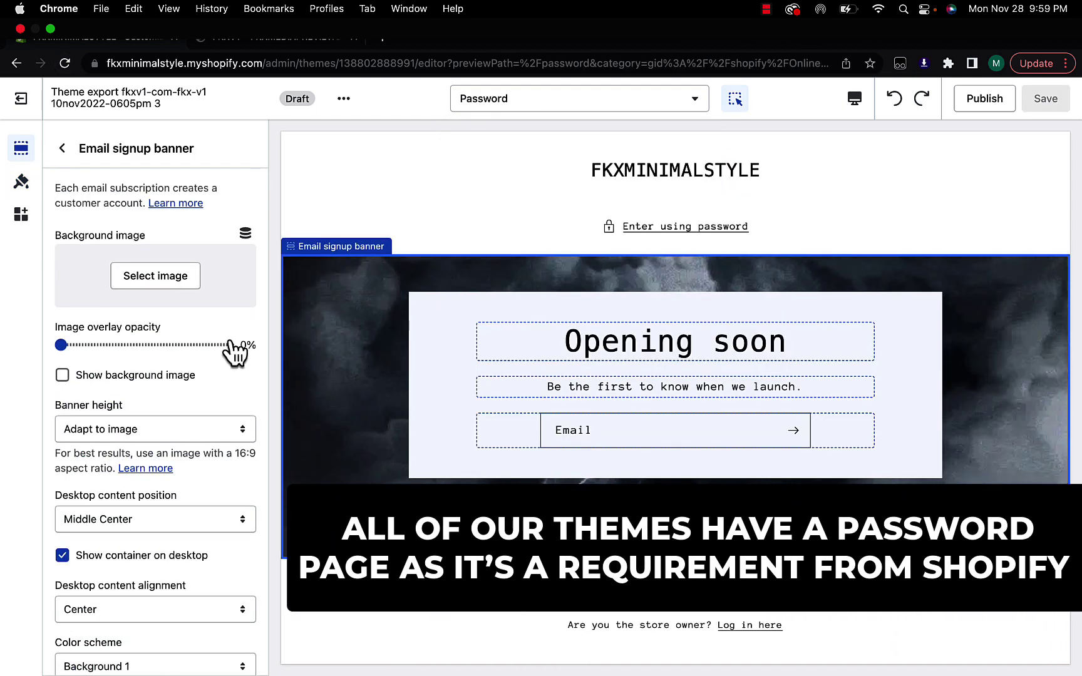
Replace the Password Background Image in the FKX Background settings with the red lightning GIF from the image library
{"action": "left_click", "coordinate": [21, 181]}
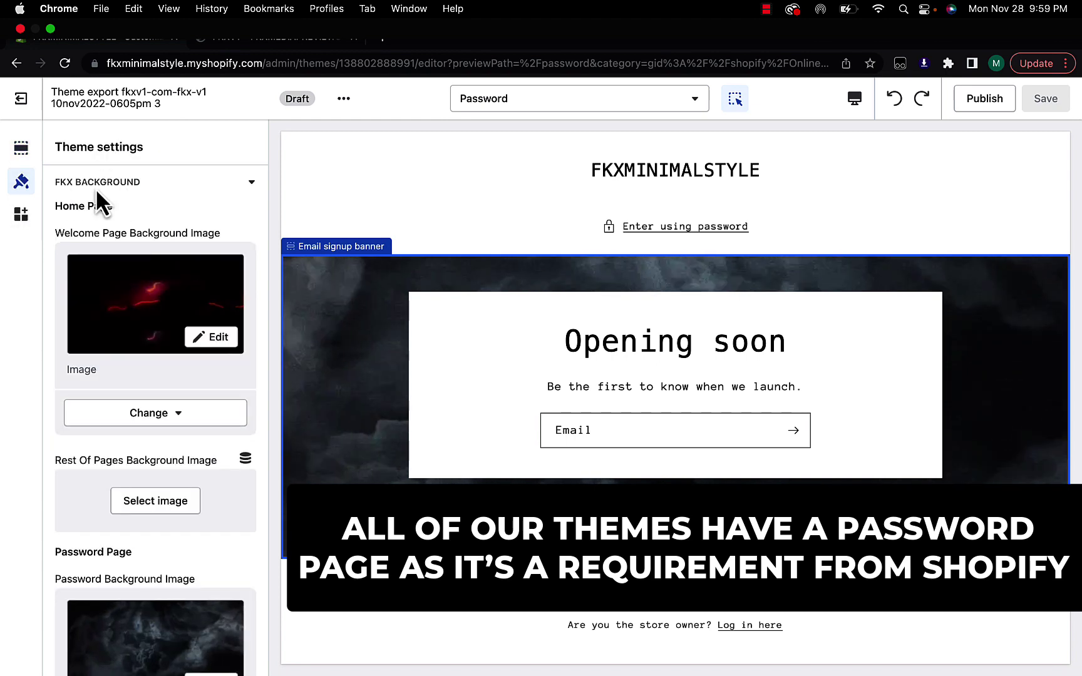
{"action": "scroll", "coordinate": [150, 373], "scroll_direction": "down", "scroll_amount": 4}
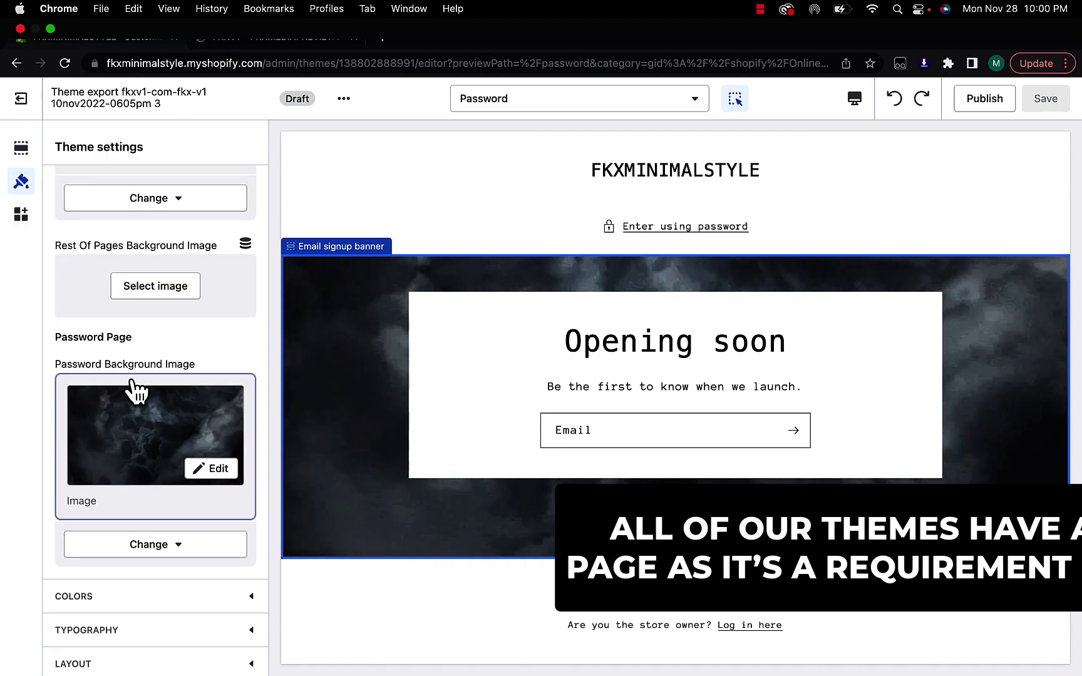
{"action": "left_click", "coordinate": [162, 554]}
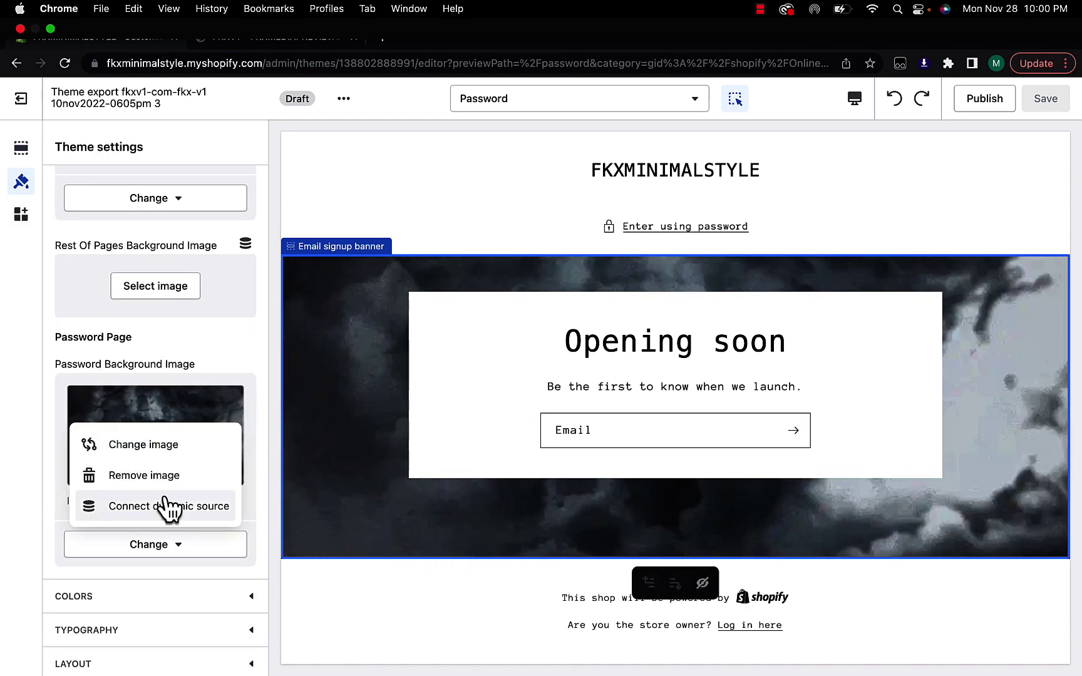
{"action": "left_click", "coordinate": [160, 456]}
{"action": "scroll", "coordinate": [201, 411], "scroll_direction": "down", "scroll_amount": 5}
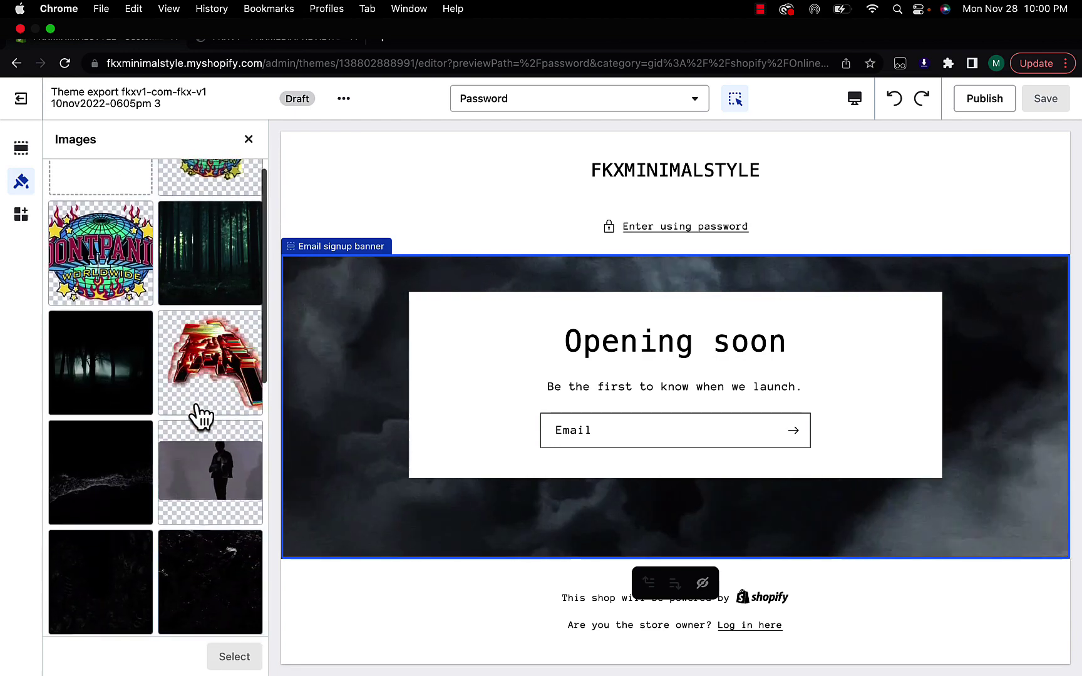
{"action": "scroll", "coordinate": [200, 417], "scroll_direction": "down", "scroll_amount": 5}
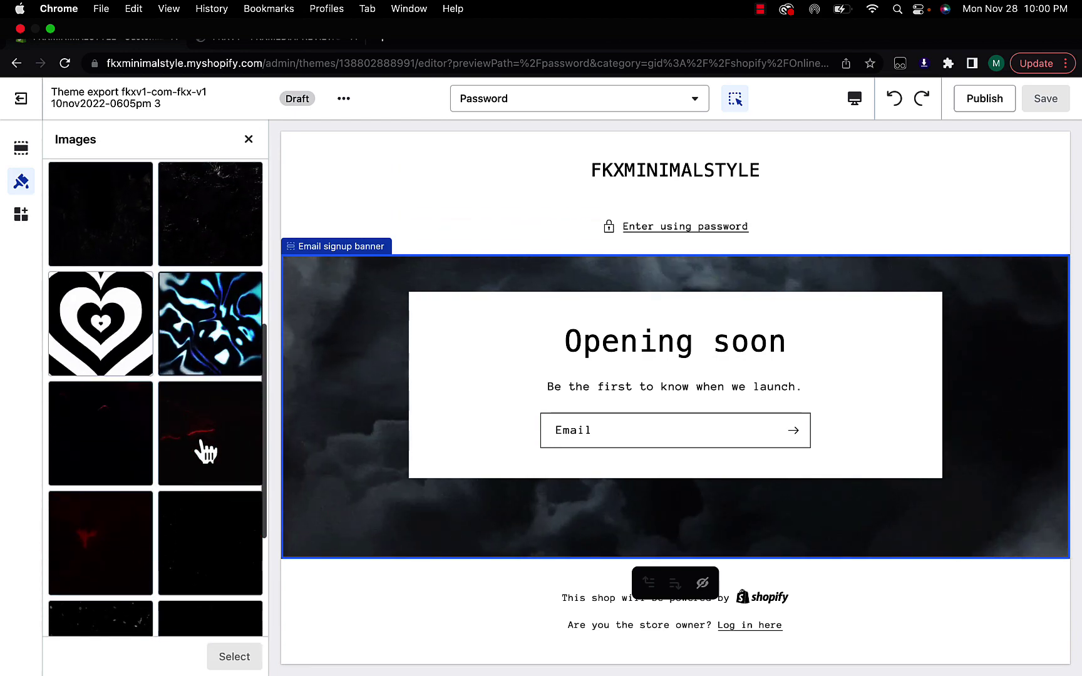
{"action": "left_click", "coordinate": [205, 451]}
{"action": "left_click", "coordinate": [230, 657]}
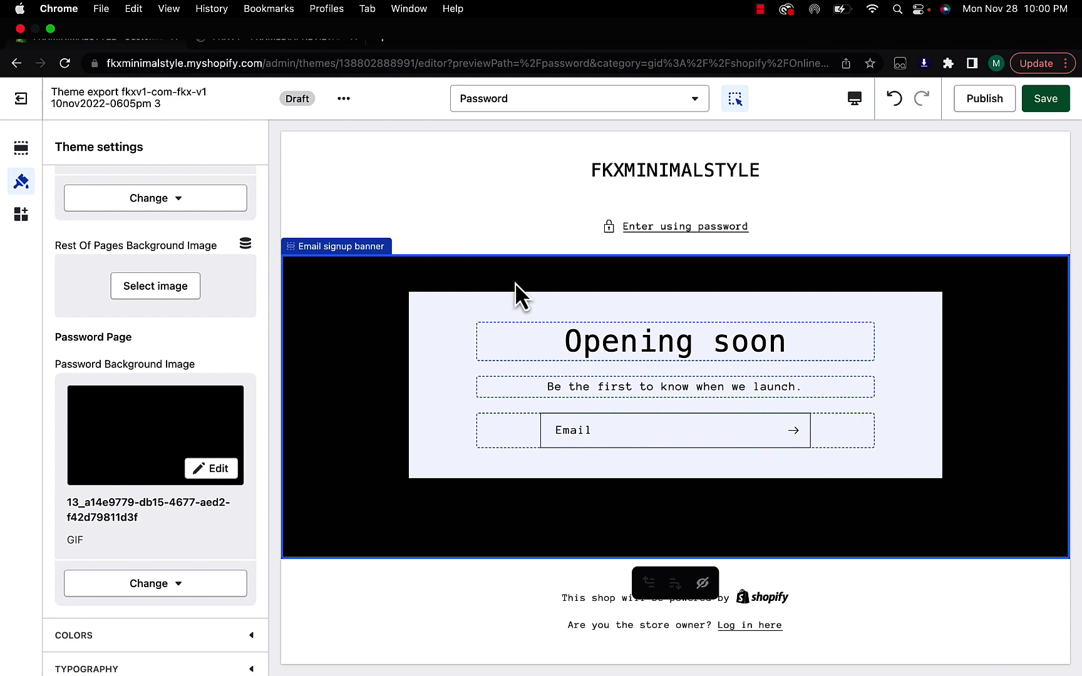
Set the Password header section's color scheme to Accent 2
{"action": "left_click", "coordinate": [476, 201]}
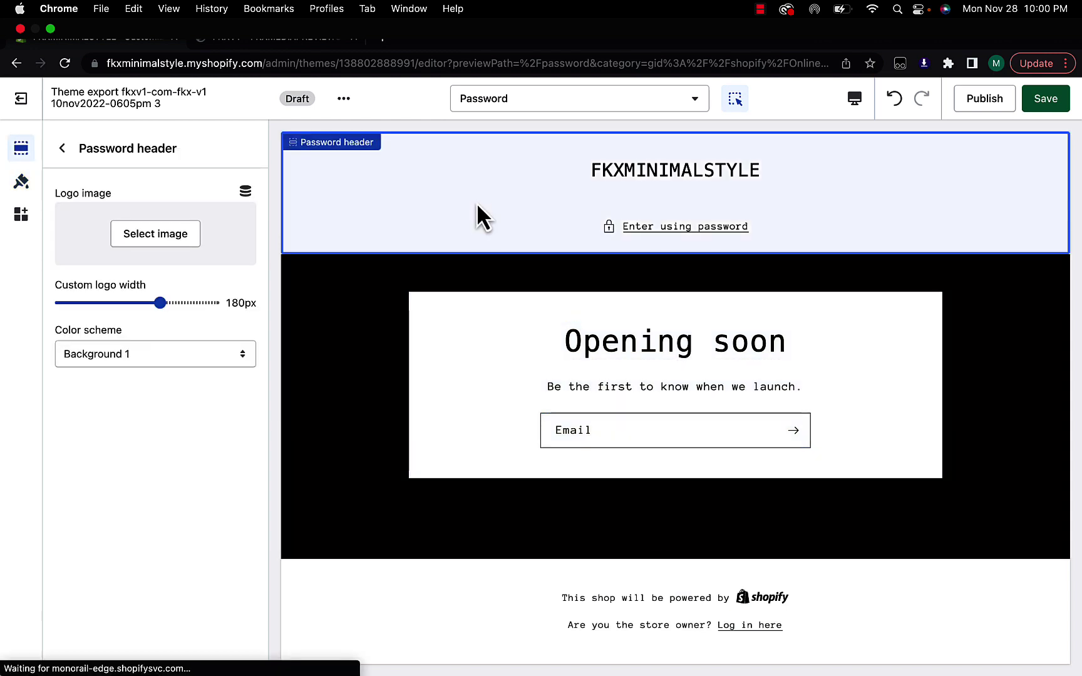
{"action": "left_click", "coordinate": [122, 355]}
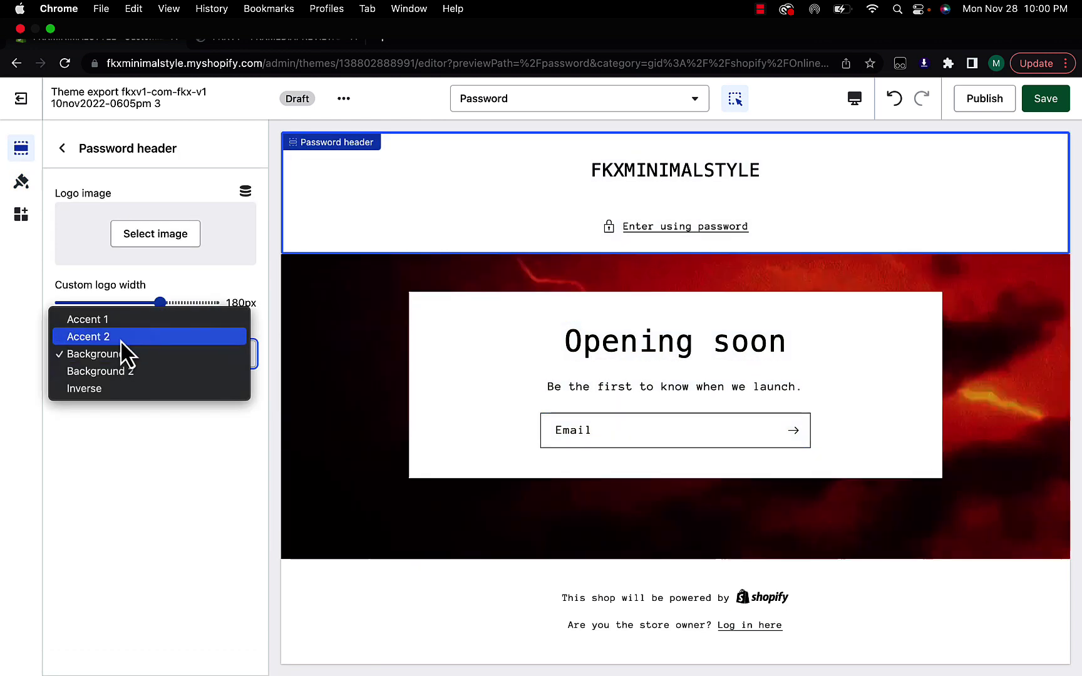
{"action": "left_click", "coordinate": [121, 340]}
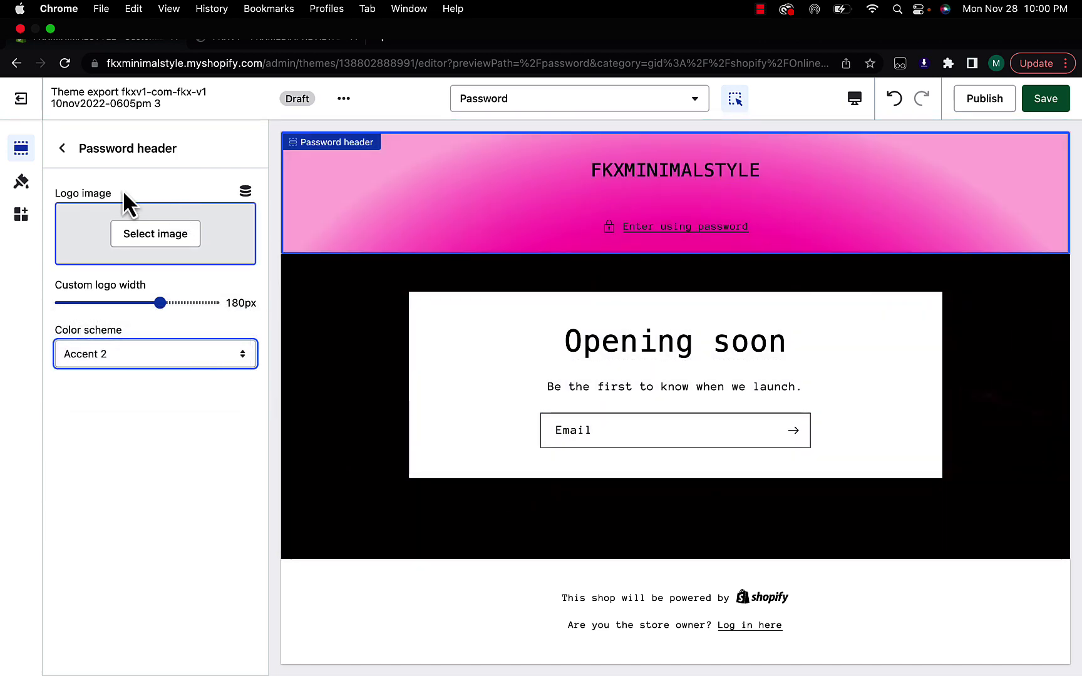
Make the Accent 2 radial gradient transparent in the theme colors by clearing the hex value of its 42% color stop
{"action": "left_click", "coordinate": [20, 182]}
{"action": "scroll", "coordinate": [111, 483], "scroll_direction": "down", "scroll_amount": 7}
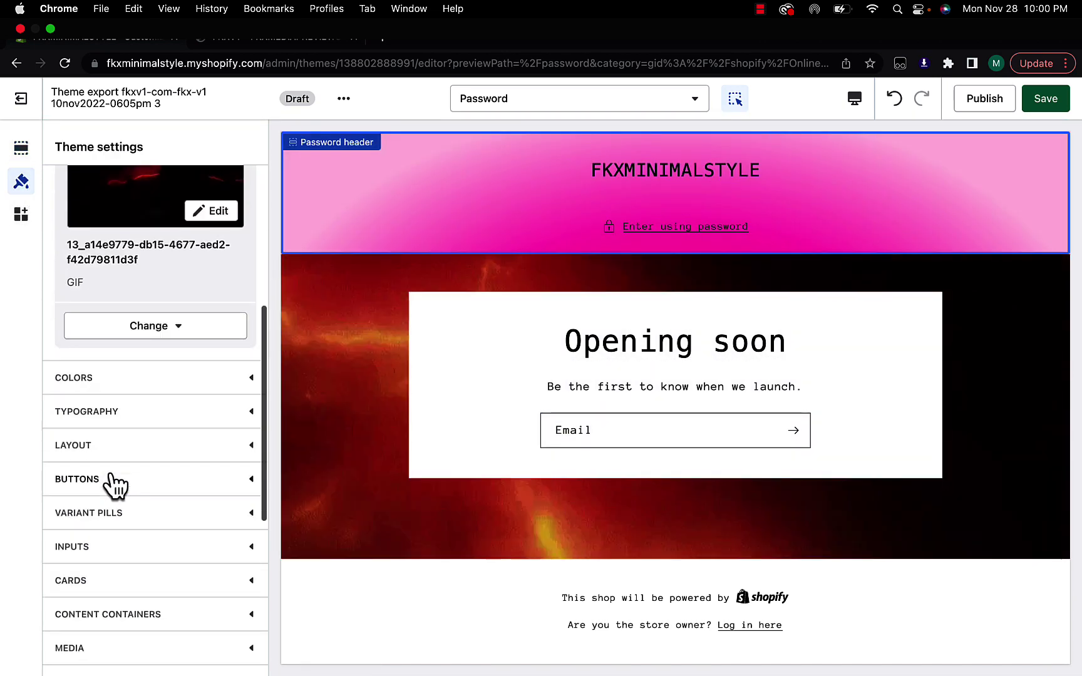
{"action": "scroll", "coordinate": [115, 457], "scroll_direction": "up", "scroll_amount": 1}
{"action": "left_click", "coordinate": [119, 394]}
{"action": "scroll", "coordinate": [135, 325], "scroll_direction": "up", "scroll_amount": 3}
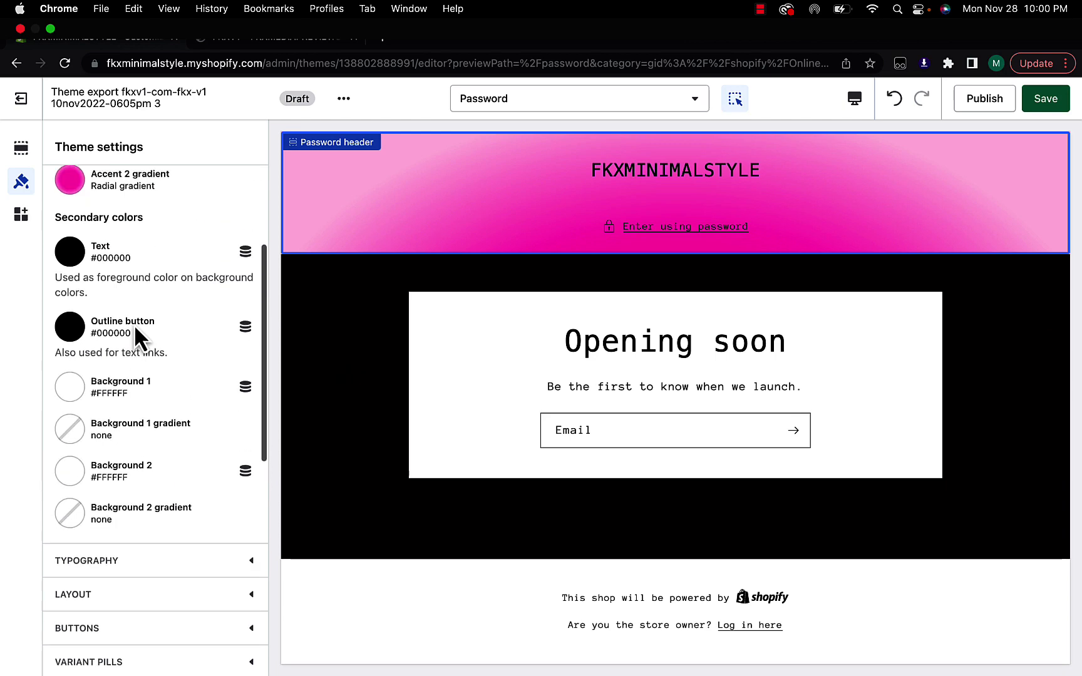
{"action": "scroll", "coordinate": [131, 305], "scroll_direction": "up", "scroll_amount": 3}
{"action": "left_click", "coordinate": [71, 316]}
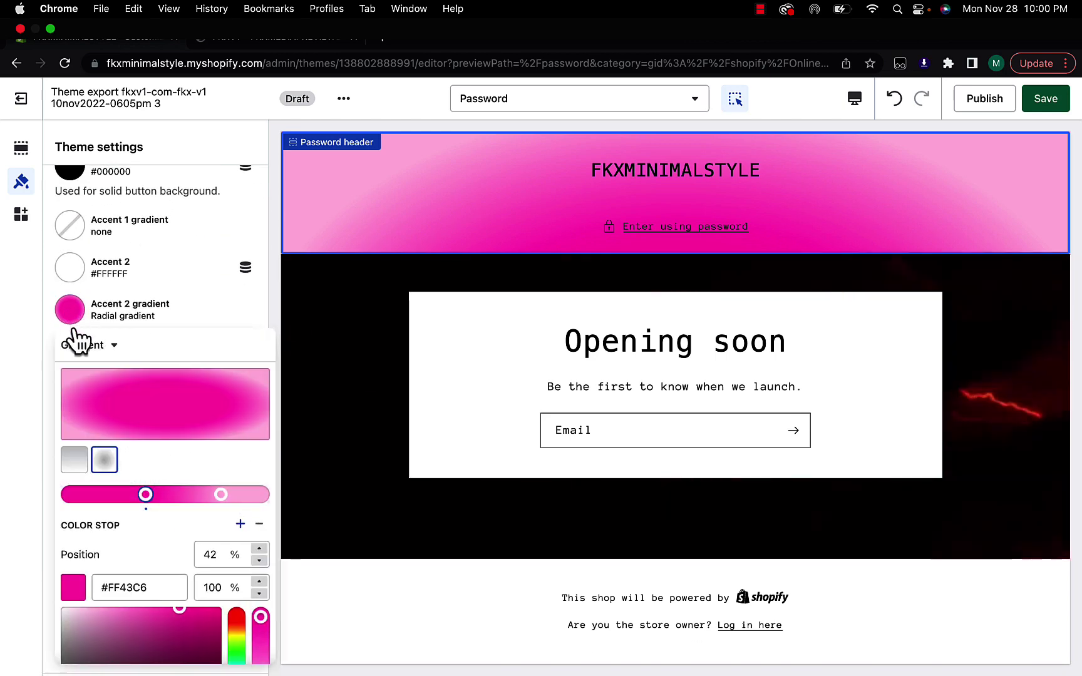
{"action": "double_click", "coordinate": [153, 587]}
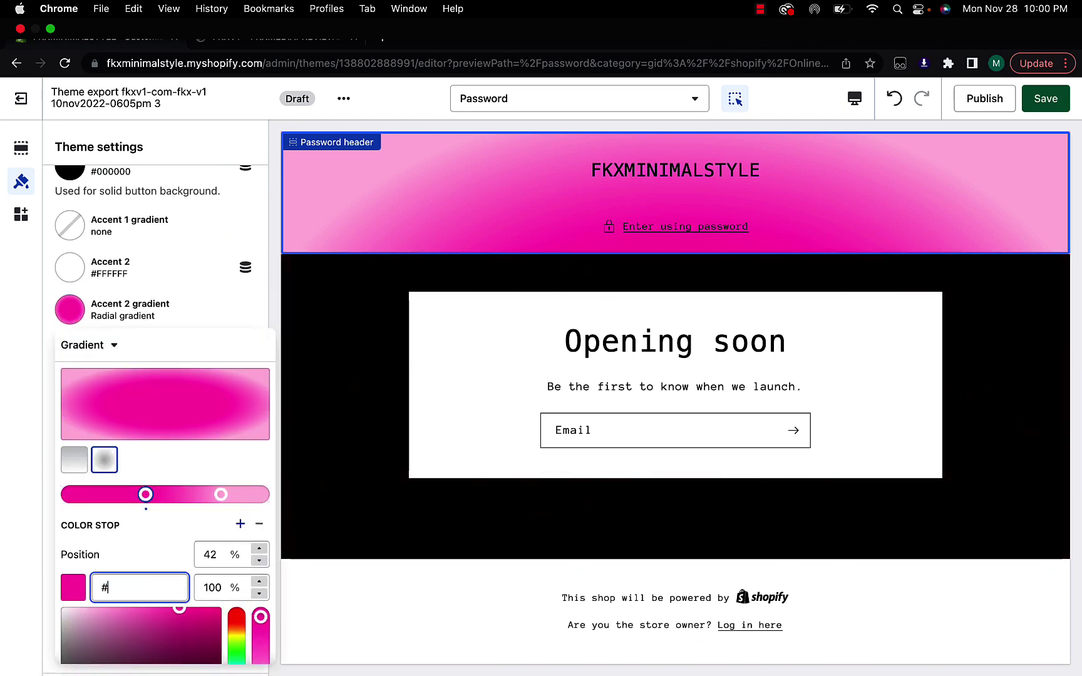
{"action": "key", "text": "BackSpace"}
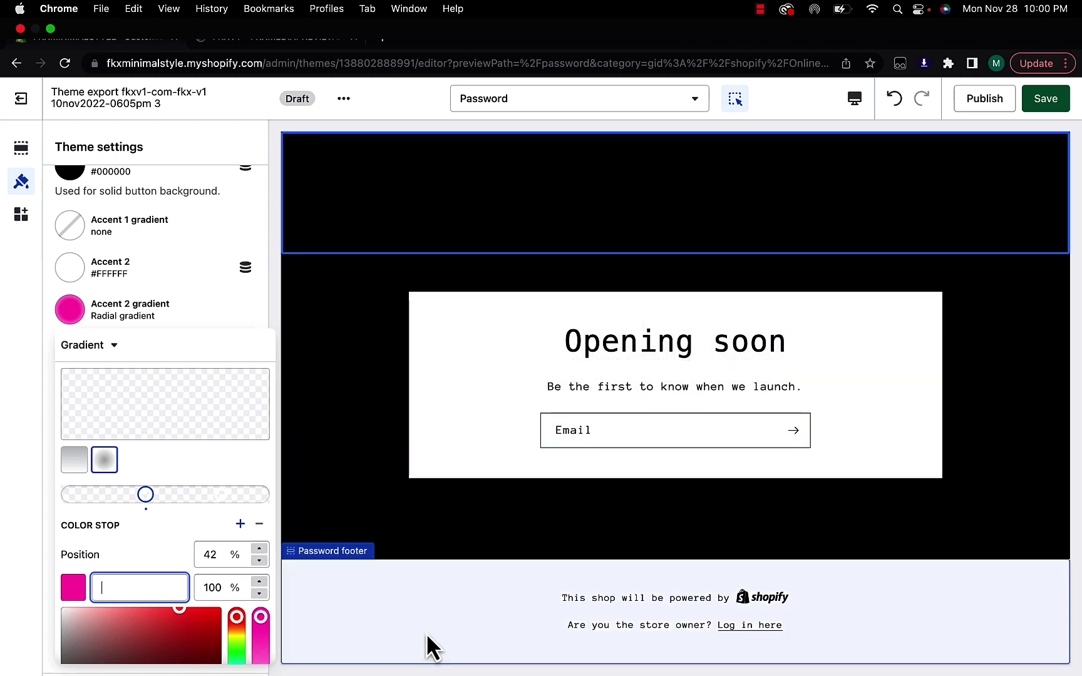
Set the Password footer section's color scheme to Accent 2
{"action": "left_click", "coordinate": [426, 633]}
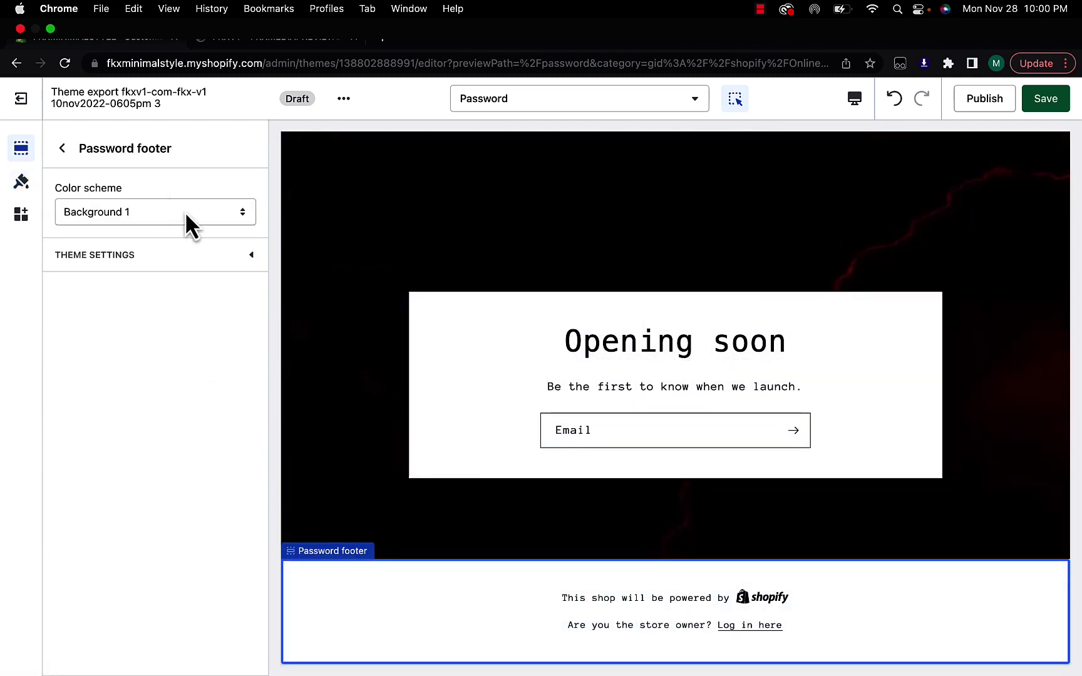
{"action": "left_click", "coordinate": [186, 211]}
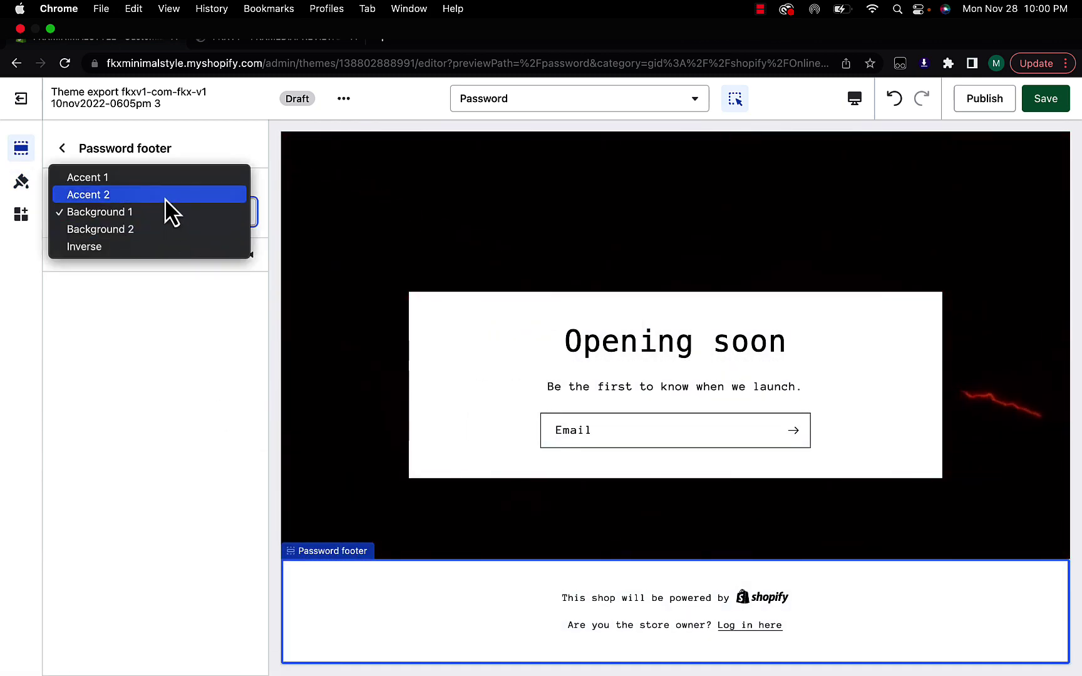
{"action": "left_click", "coordinate": [165, 198]}
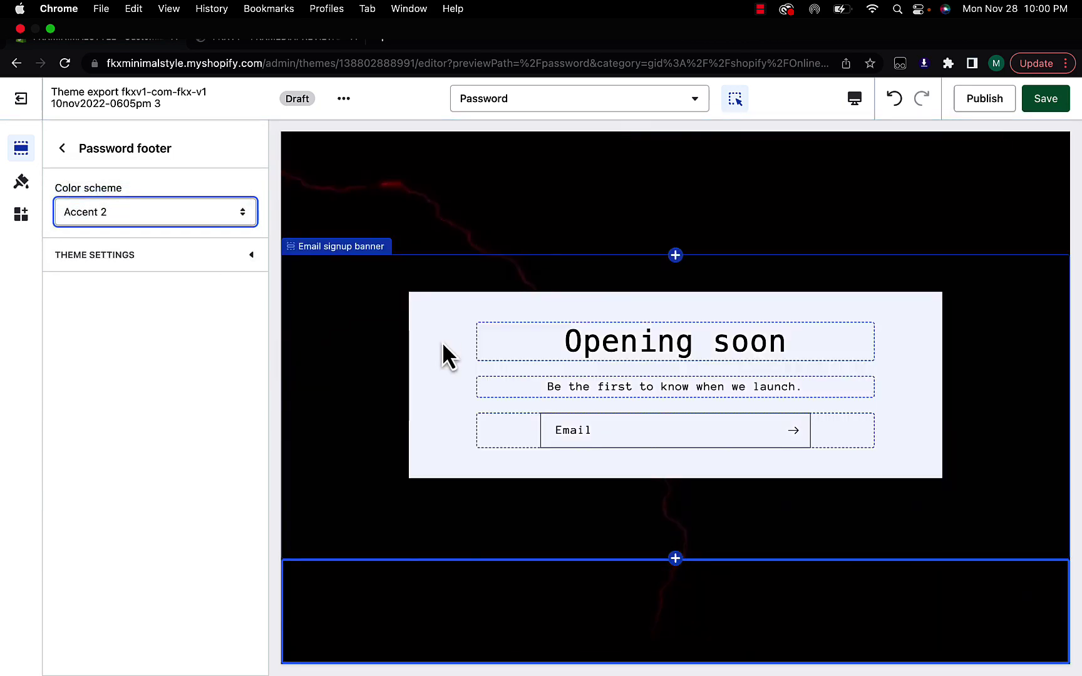
Set the Email signup banner's color scheme to Accent 2
{"action": "left_click", "coordinate": [443, 352]}
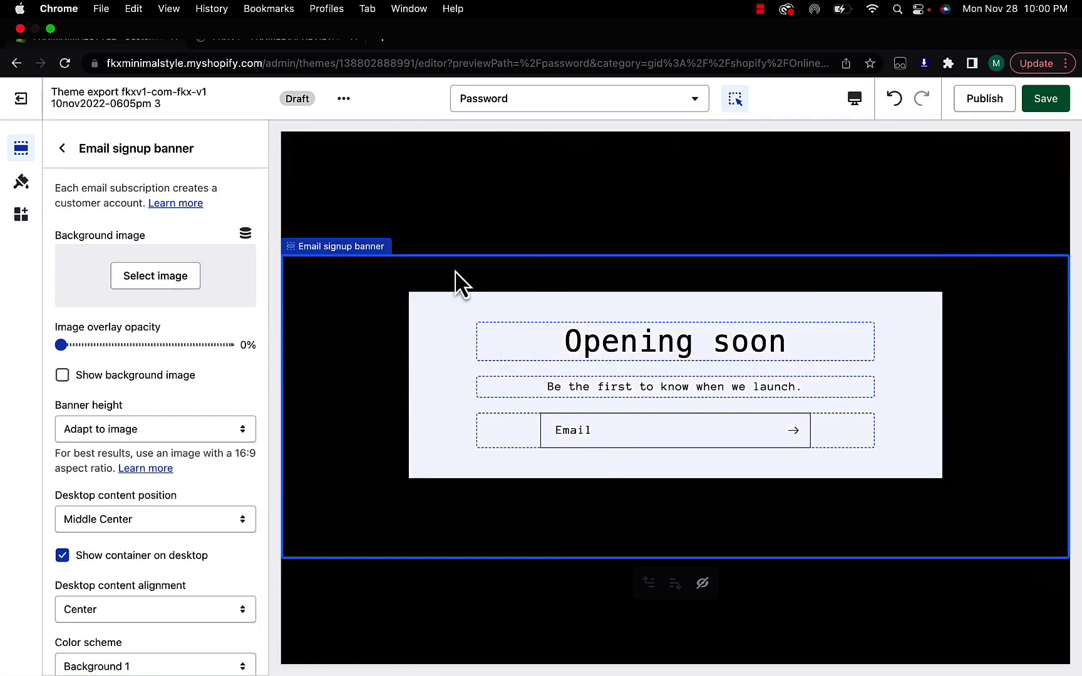
{"action": "scroll", "coordinate": [219, 350], "scroll_direction": "down", "scroll_amount": 5}
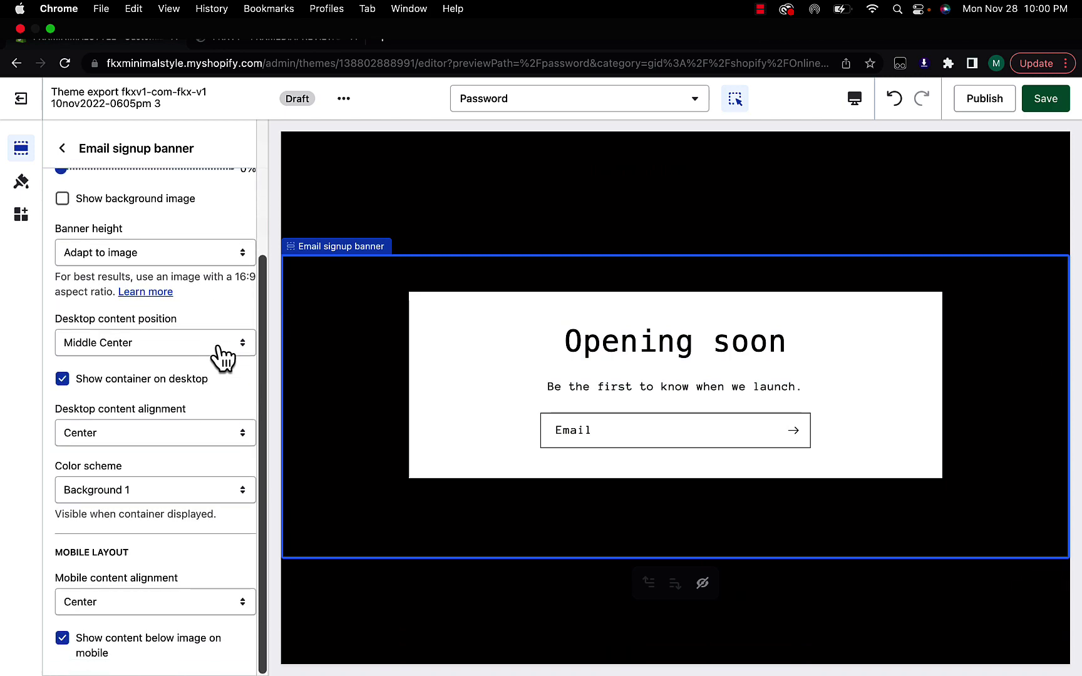
{"action": "left_click", "coordinate": [132, 482]}
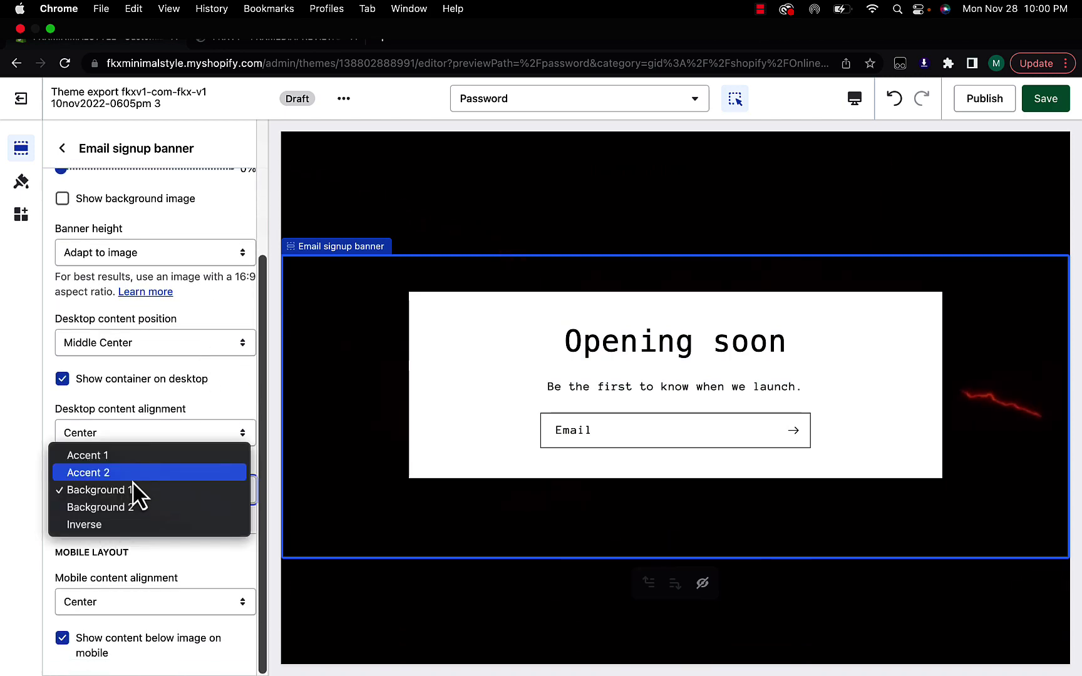
{"action": "left_click", "coordinate": [133, 479]}
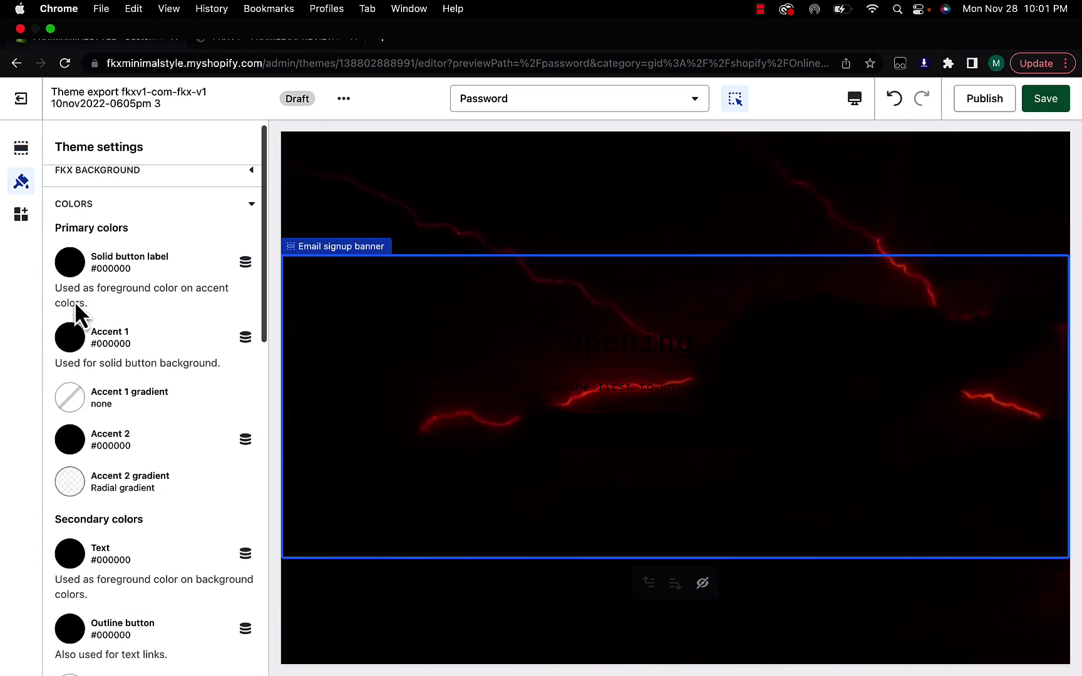
Set the Solid button label color to white (#FFFFFF) in the theme's primary colors and save the theme
{"action": "scroll", "coordinate": [75, 301], "scroll_direction": "up", "scroll_amount": 1}
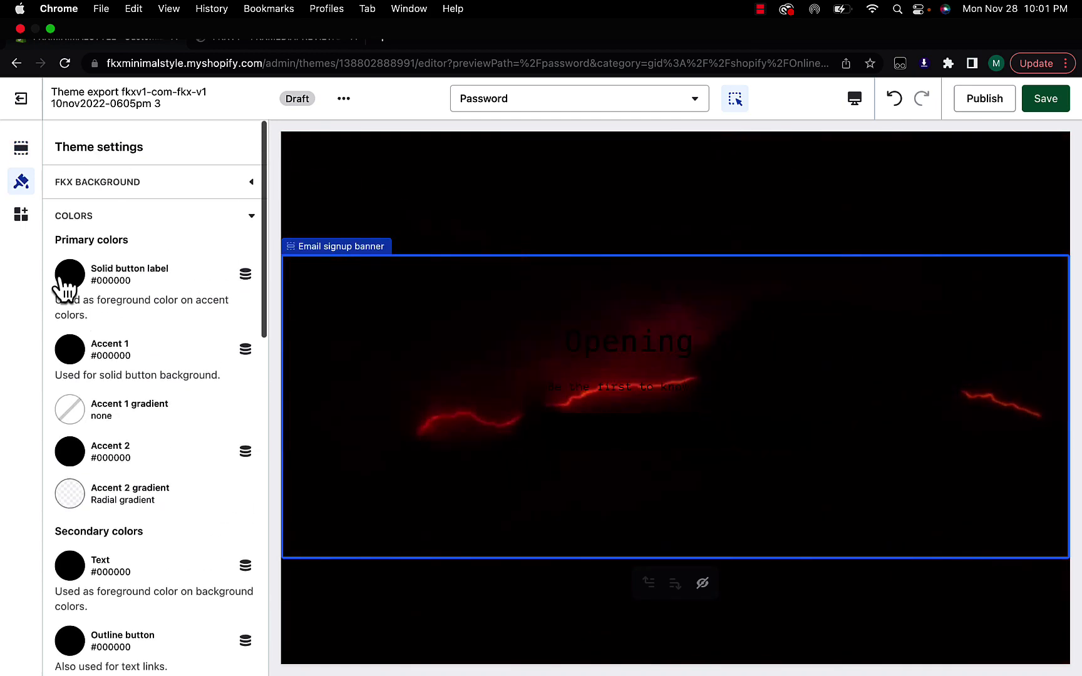
{"action": "left_click", "coordinate": [69, 276]}
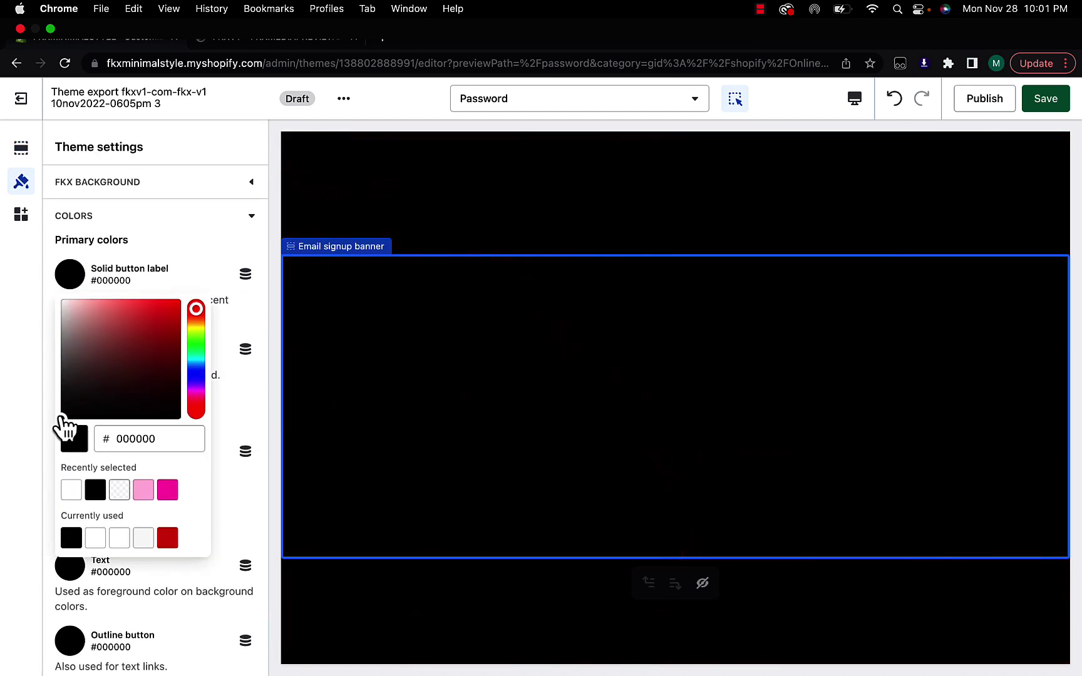
{"action": "left_click_drag", "start_coordinate": [62, 430], "coordinate": [50, 257]}
{"action": "left_click", "coordinate": [50, 257]}
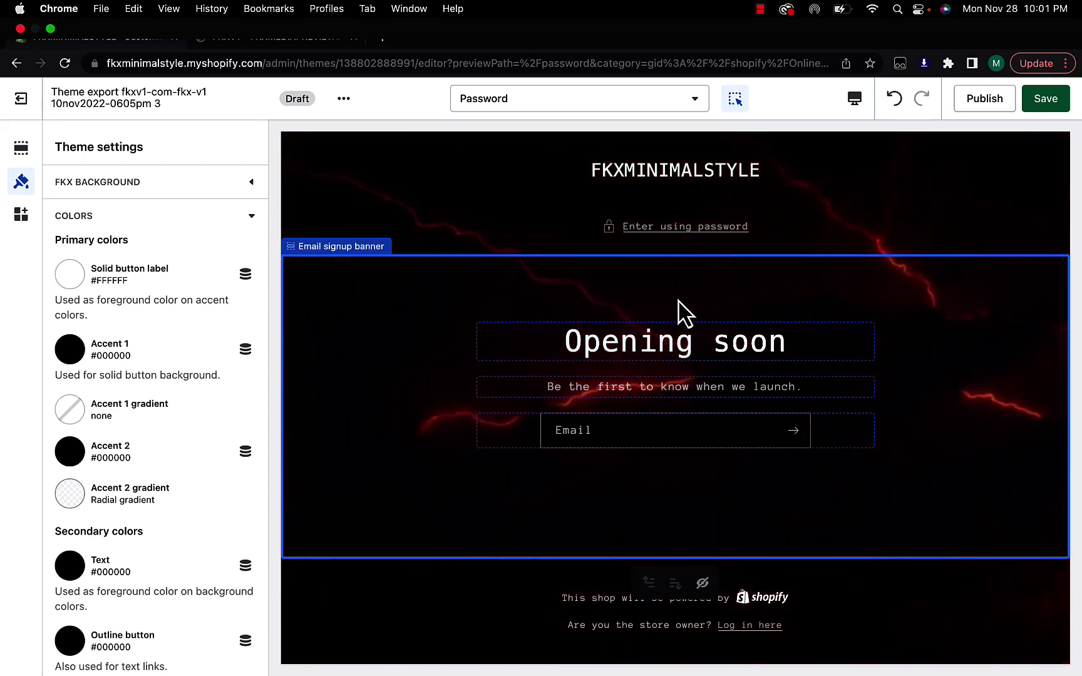
{"action": "left_click", "coordinate": [1046, 98]}
{"action": "left_click", "coordinate": [742, 354]}
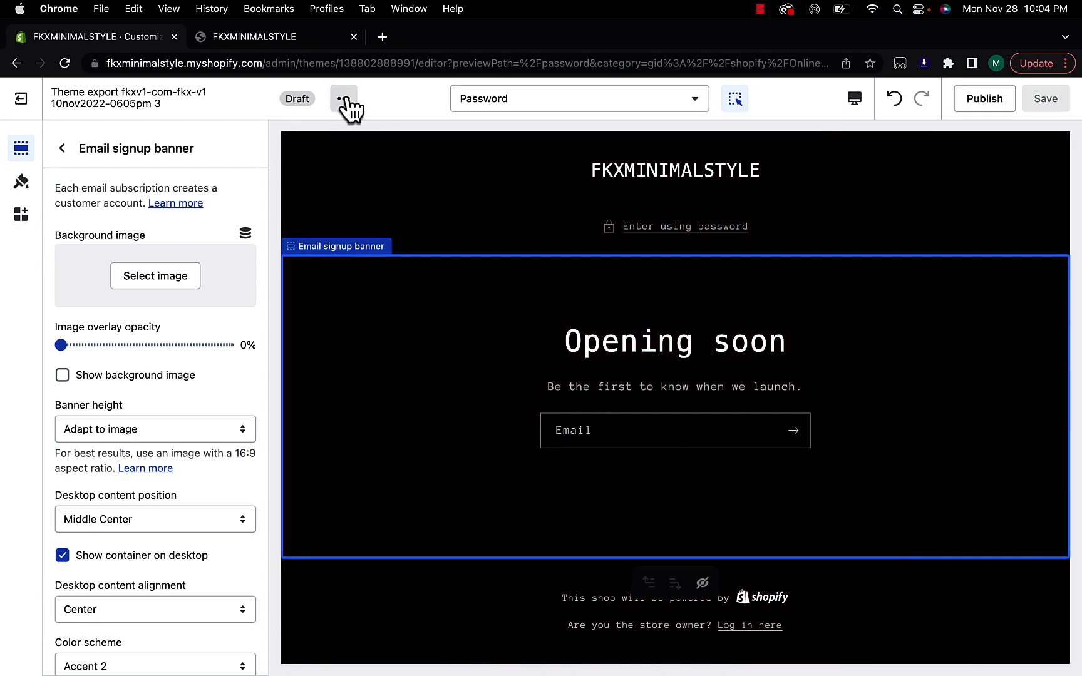
Preview the draft theme in the browser and enter the store from its welcome page
{"action": "left_click", "coordinate": [345, 102]}
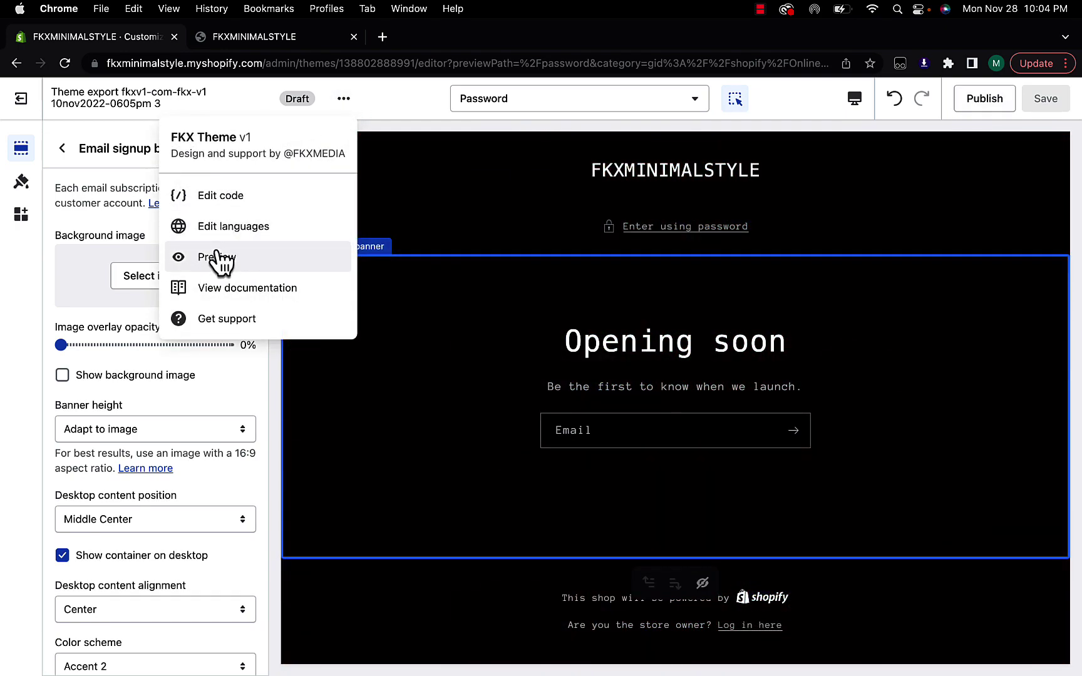
{"action": "left_click", "coordinate": [221, 262]}
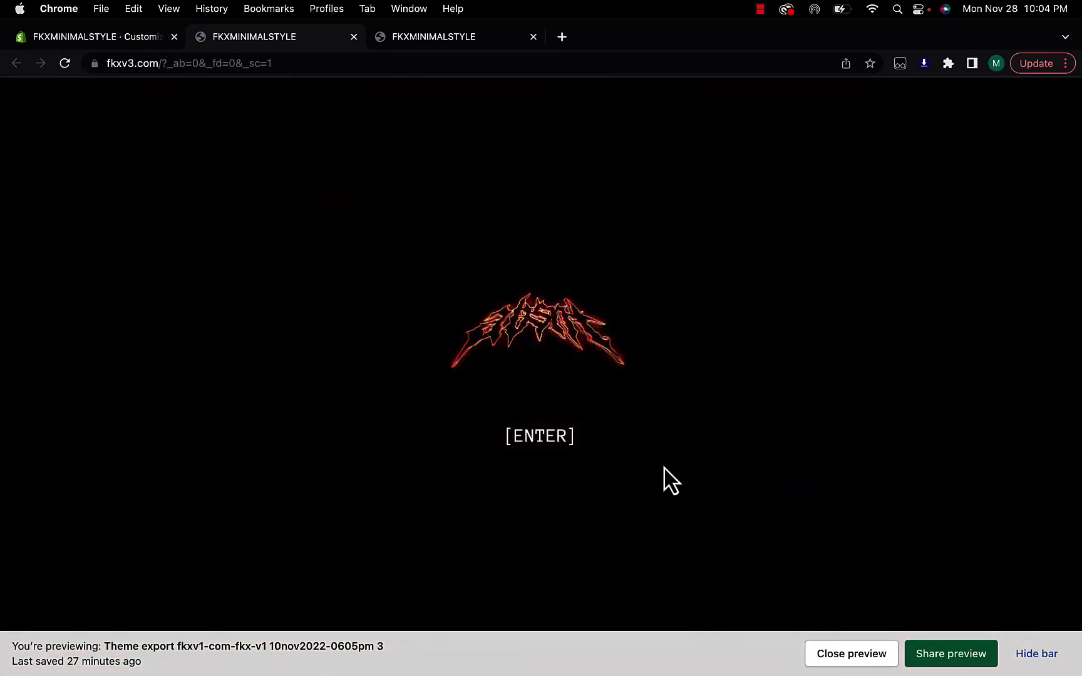
{"action": "left_click", "coordinate": [542, 443]}
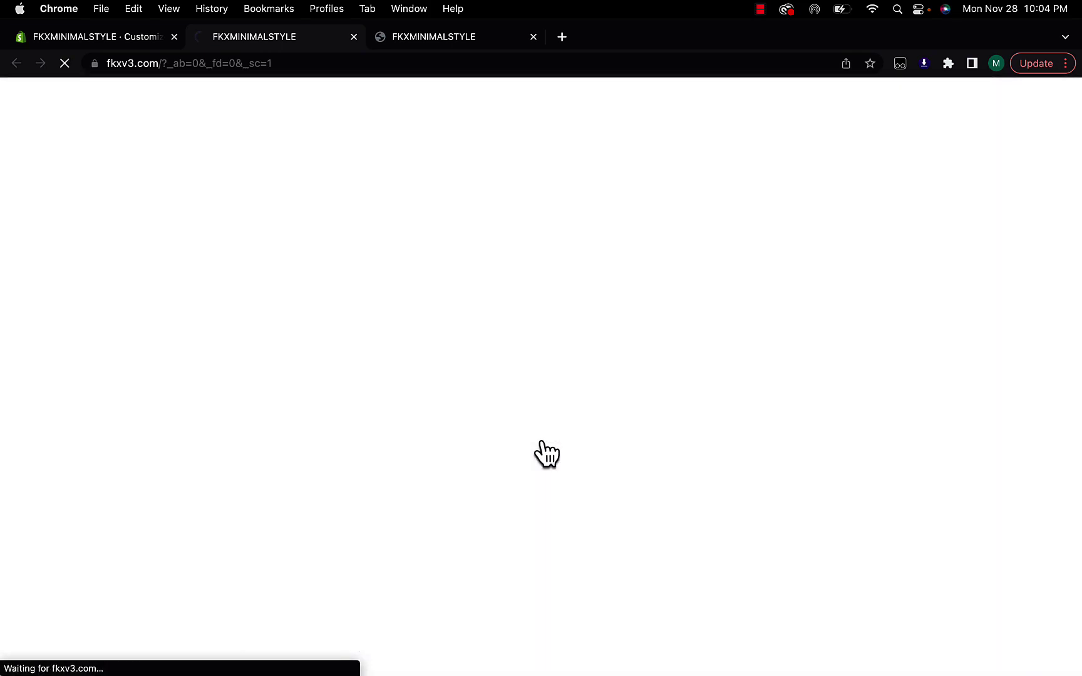
Review the products page and the cart contents in the theme preview
{"action": "scroll", "coordinate": [600, 289], "scroll_direction": "down", "scroll_amount": 10}
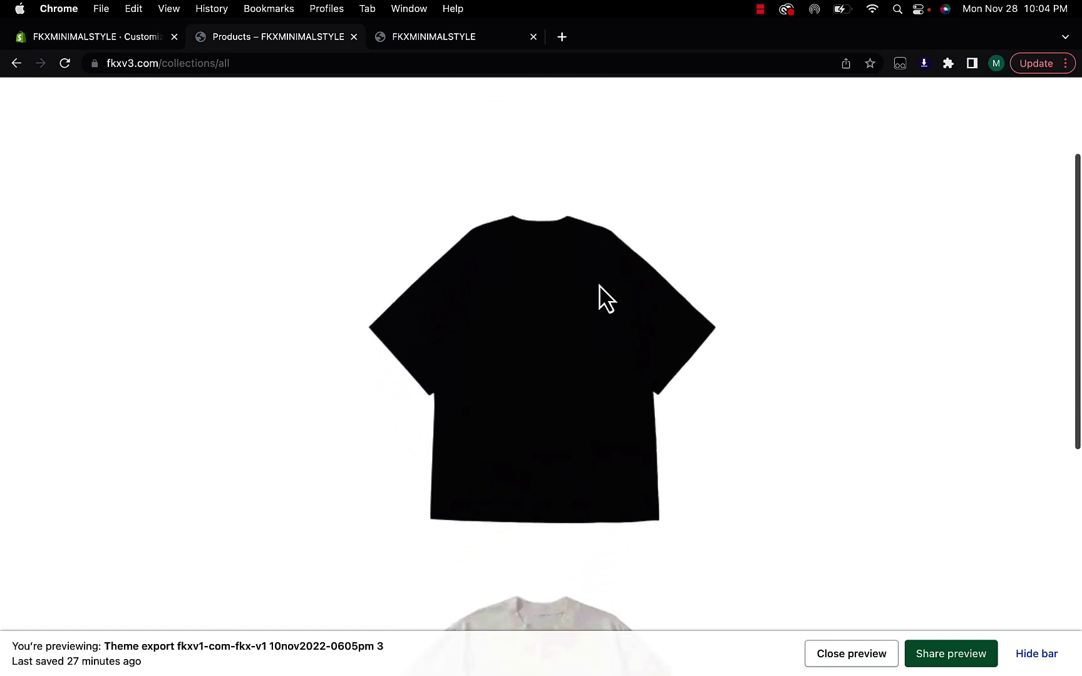
{"action": "scroll", "coordinate": [600, 291], "scroll_direction": "up", "scroll_amount": 10}
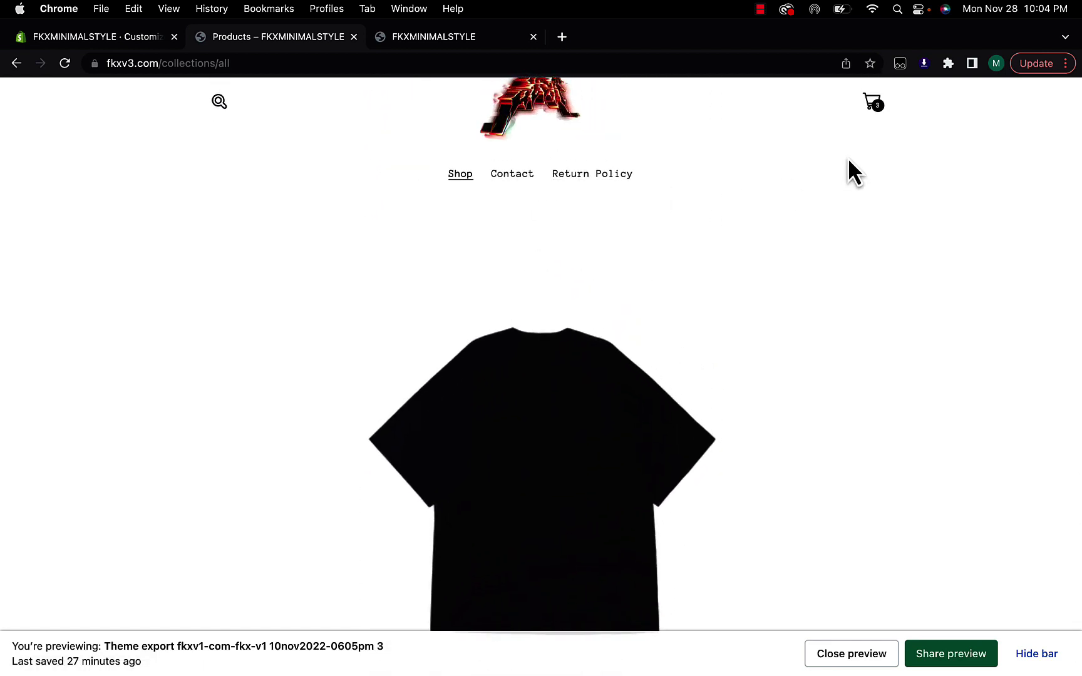
{"action": "left_click", "coordinate": [872, 141]}
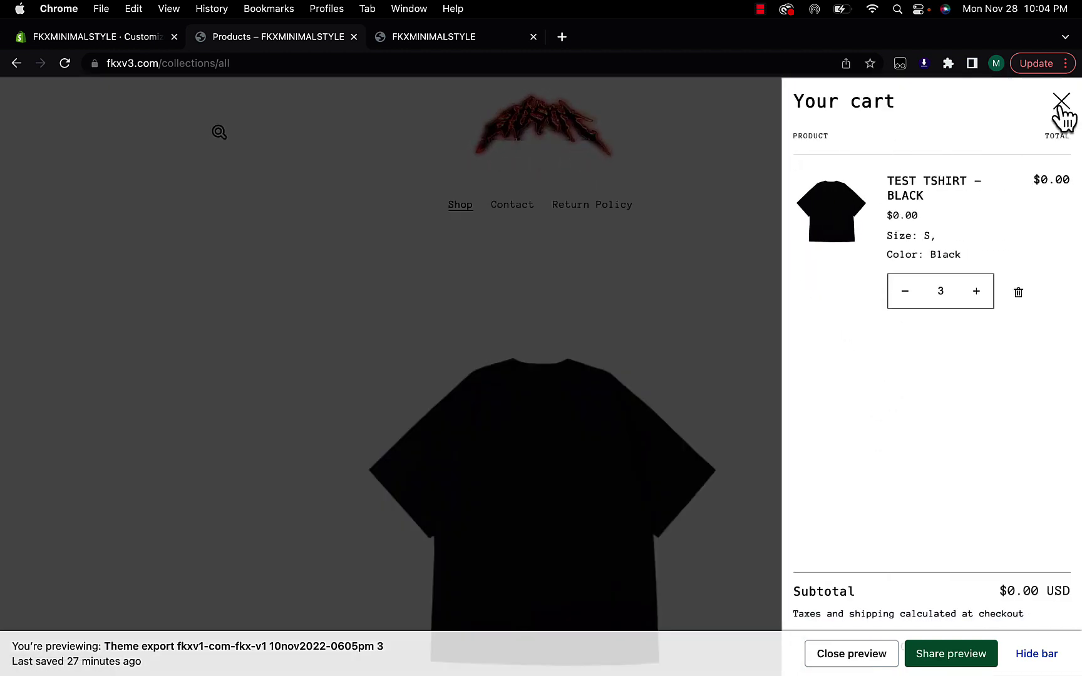
{"action": "left_click", "coordinate": [1060, 105]}
{"action": "scroll", "coordinate": [614, 385], "scroll_direction": "down", "scroll_amount": 3}
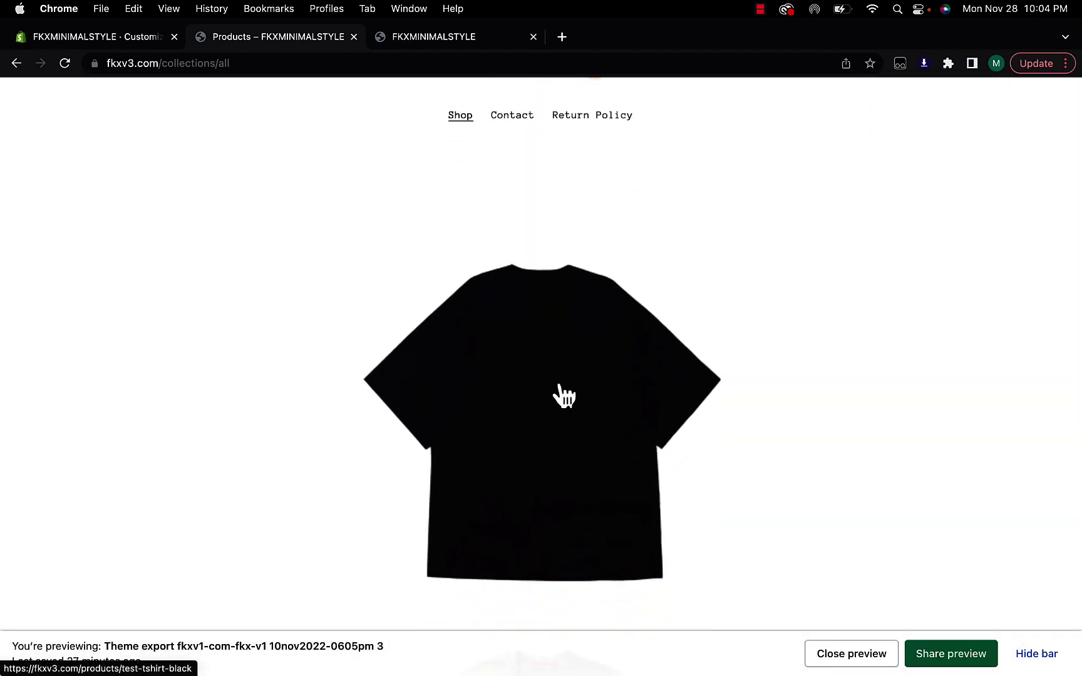
Examine the black test T-shirt's product page in the preview, then return to the shop page
{"action": "left_click", "coordinate": [564, 396]}
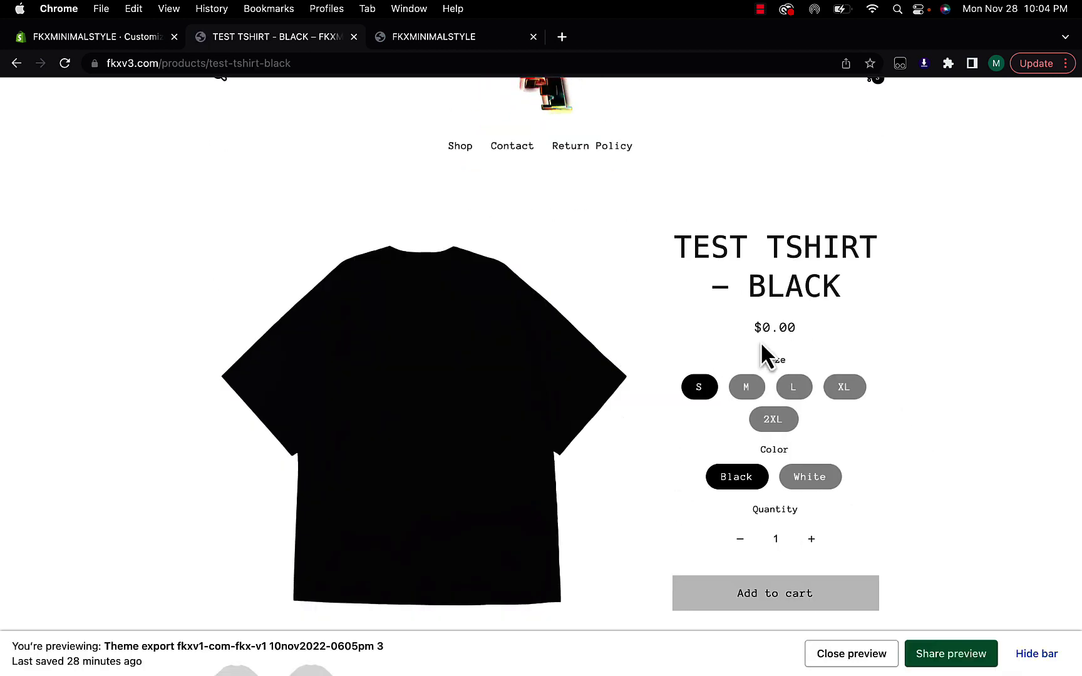
{"action": "scroll", "coordinate": [640, 319], "scroll_direction": "down", "scroll_amount": 3}
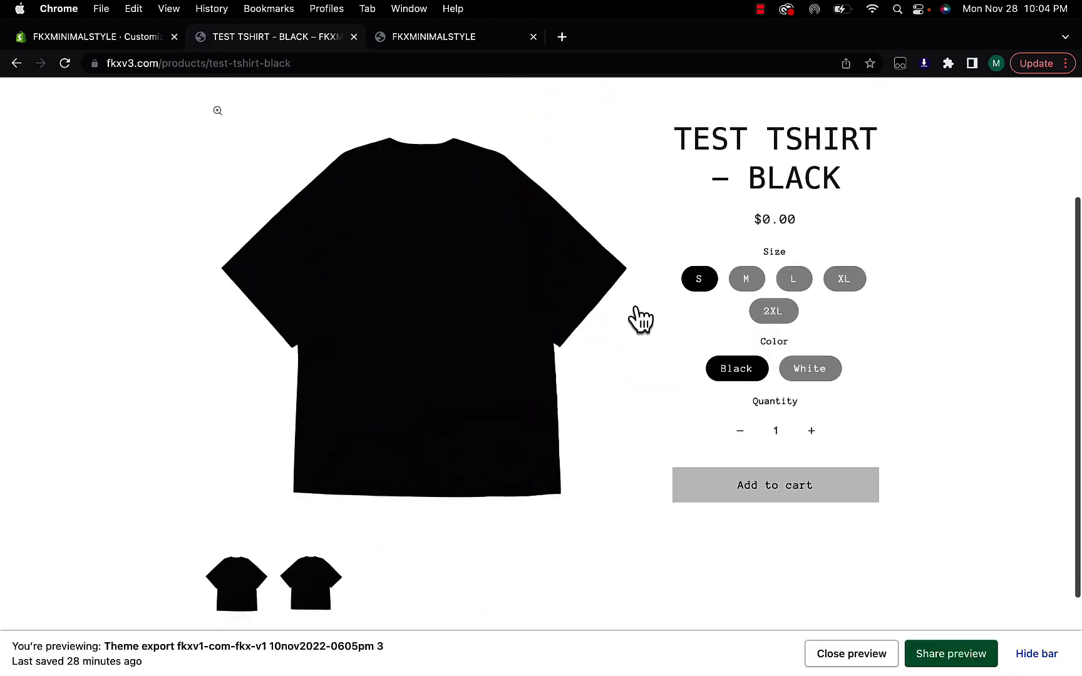
{"action": "scroll", "coordinate": [479, 375], "scroll_direction": "up", "scroll_amount": 3}
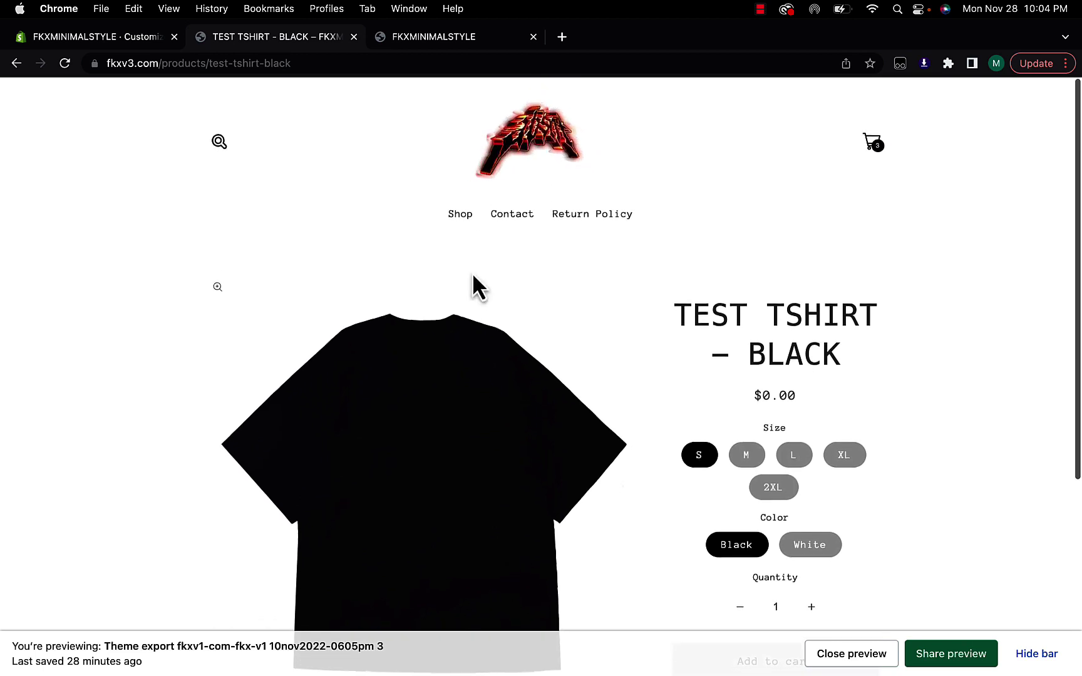
{"action": "left_click", "coordinate": [462, 216]}
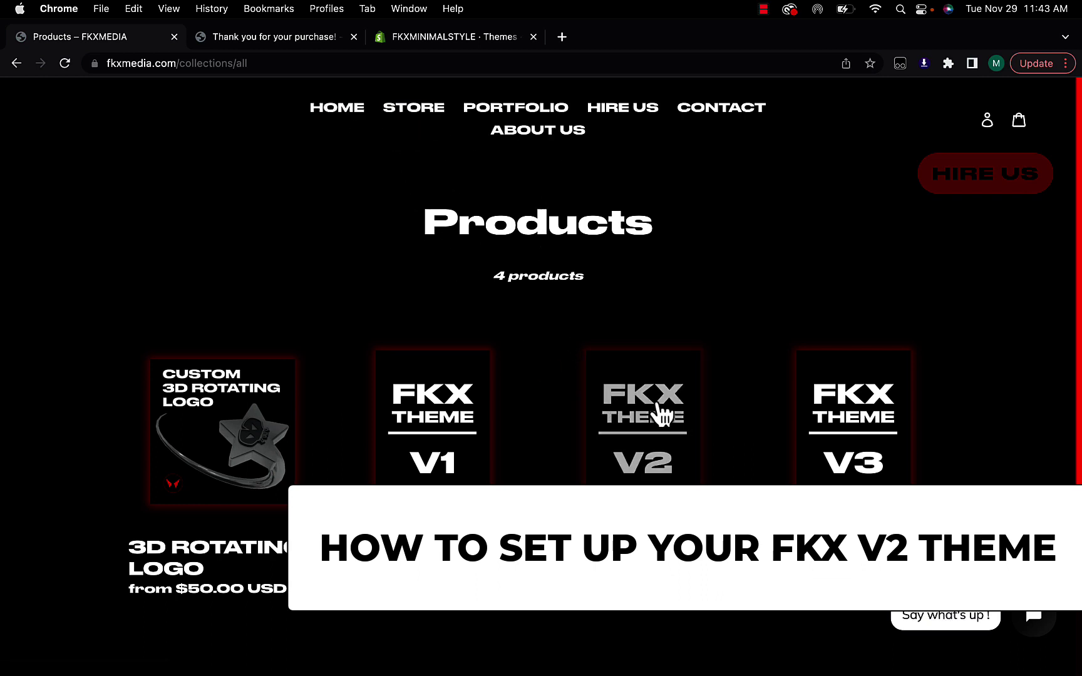
View the FKX V2 product and its order confirmation, and extract the downloaded FKXV2 backgrounds archive
{"action": "left_click", "coordinate": [643, 431]}
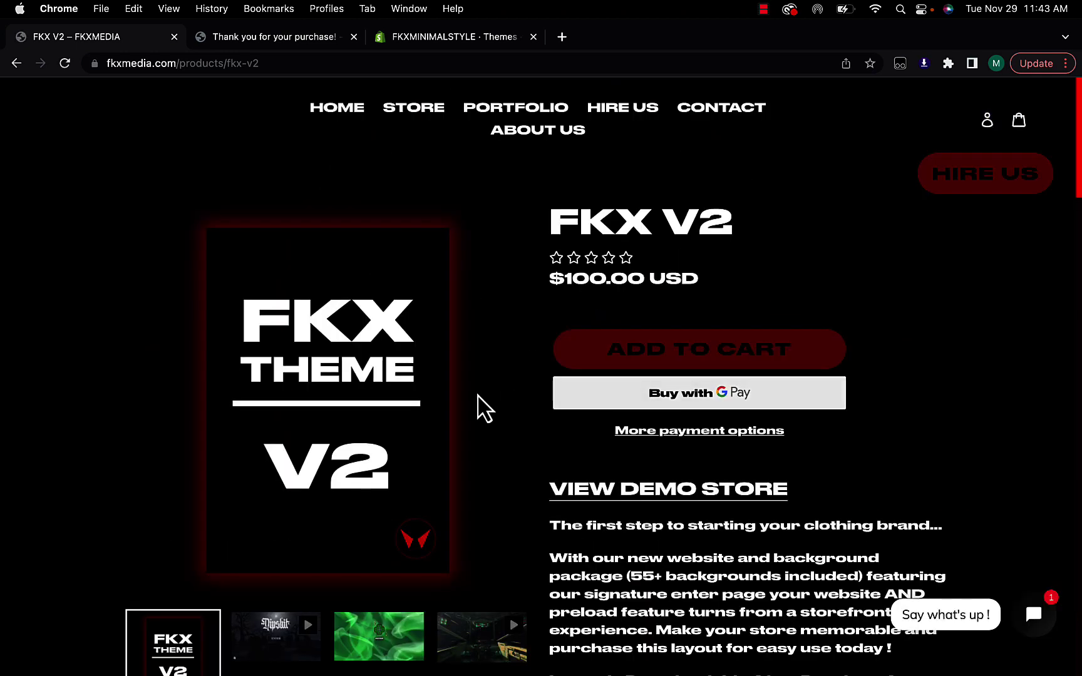
{"action": "left_click", "coordinate": [263, 37]}
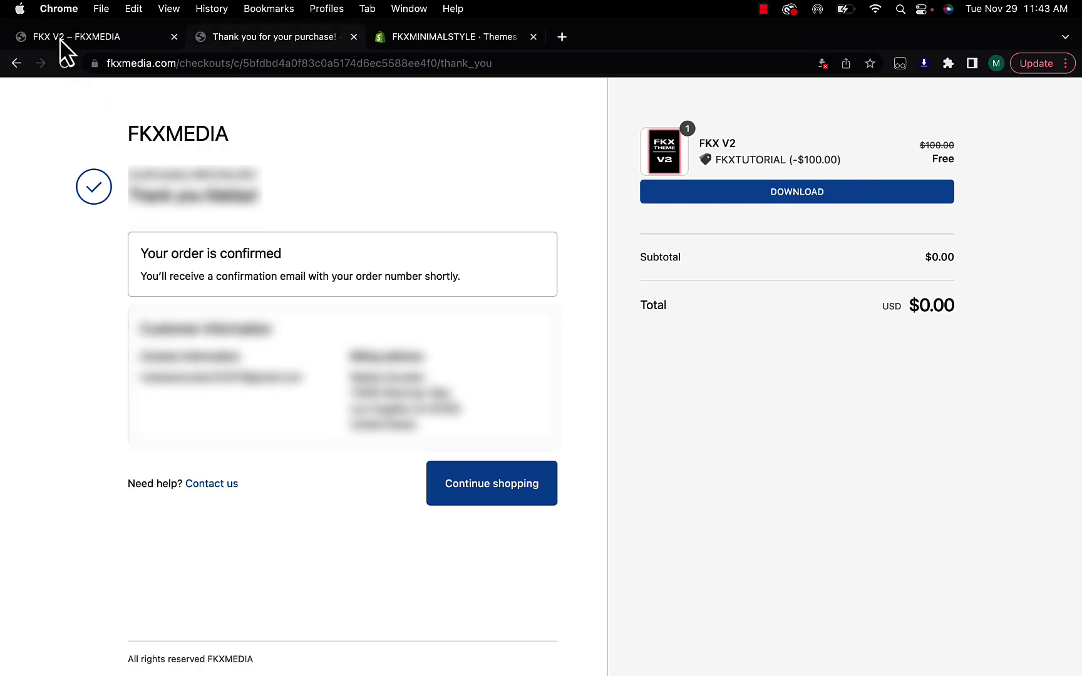
{"action": "double_click", "coordinate": [333, 529]}
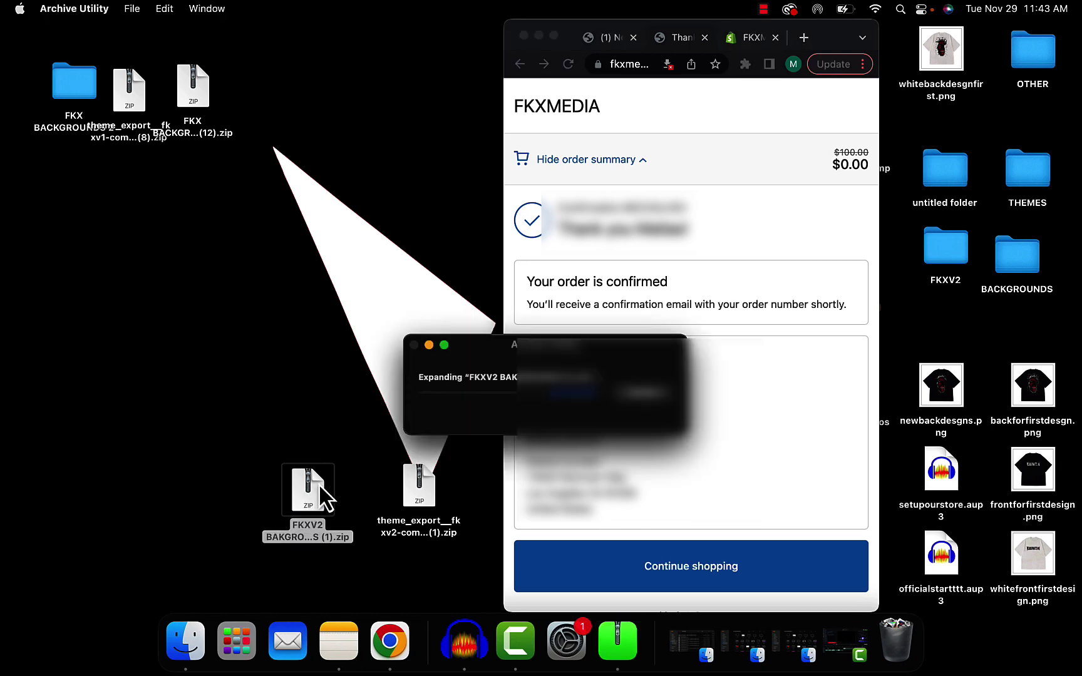
{"action": "left_click", "coordinate": [553, 35]}
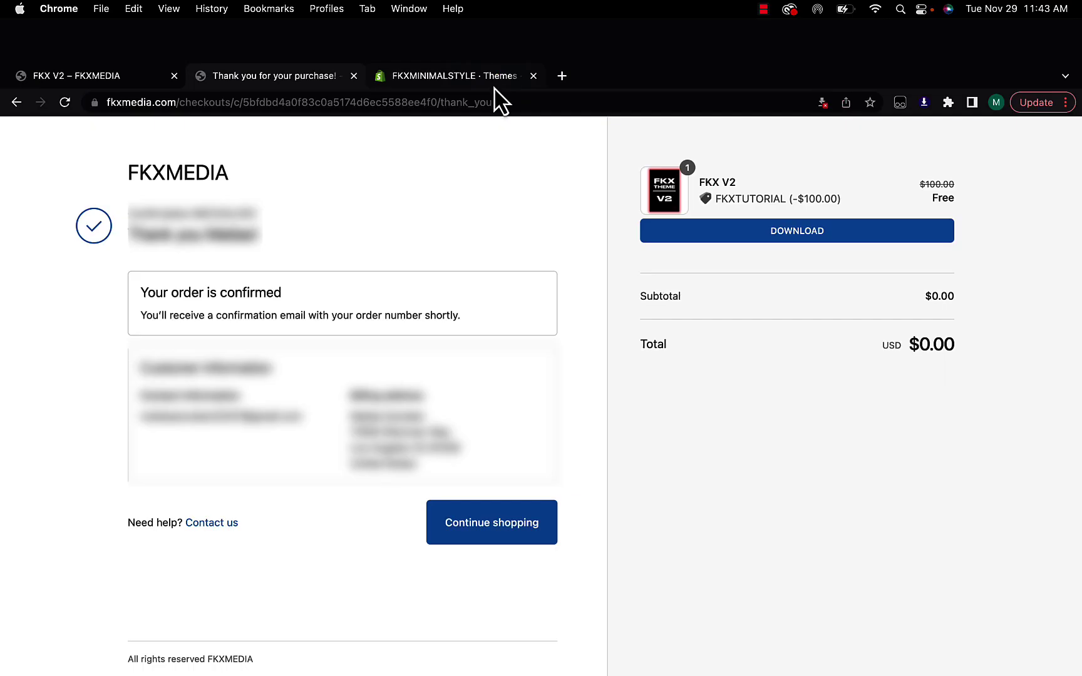
Upload the downloaded fkxv2 theme export zip file to the Shopify theme library
{"action": "left_click", "coordinate": [421, 81]}
{"action": "left_click", "coordinate": [907, 439]}
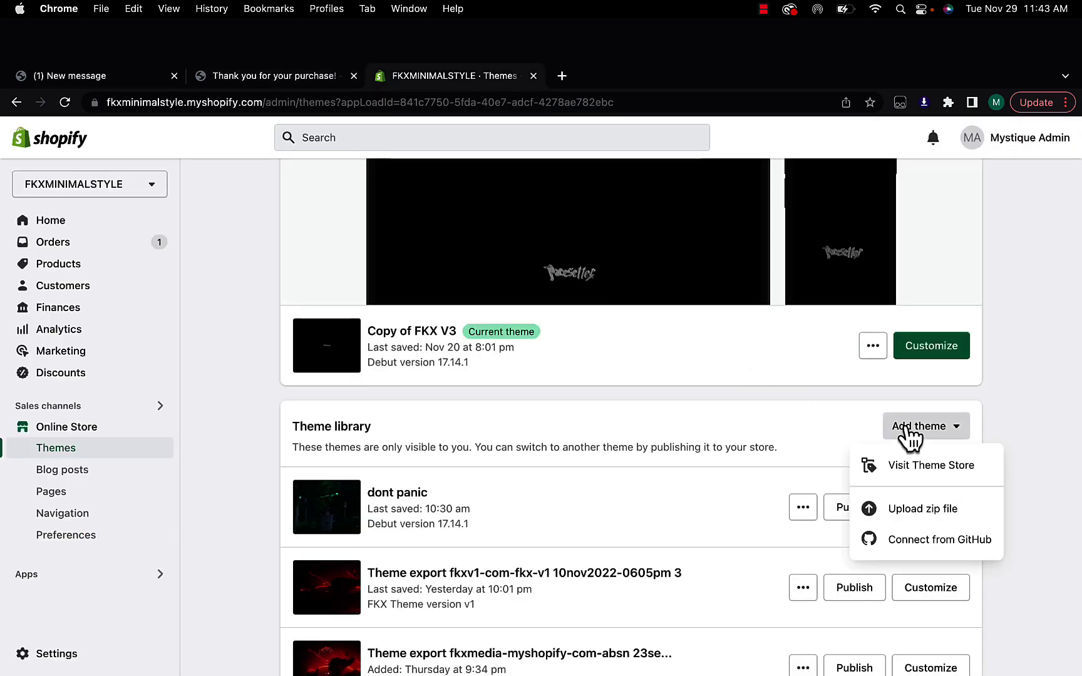
{"action": "left_click", "coordinate": [914, 511]}
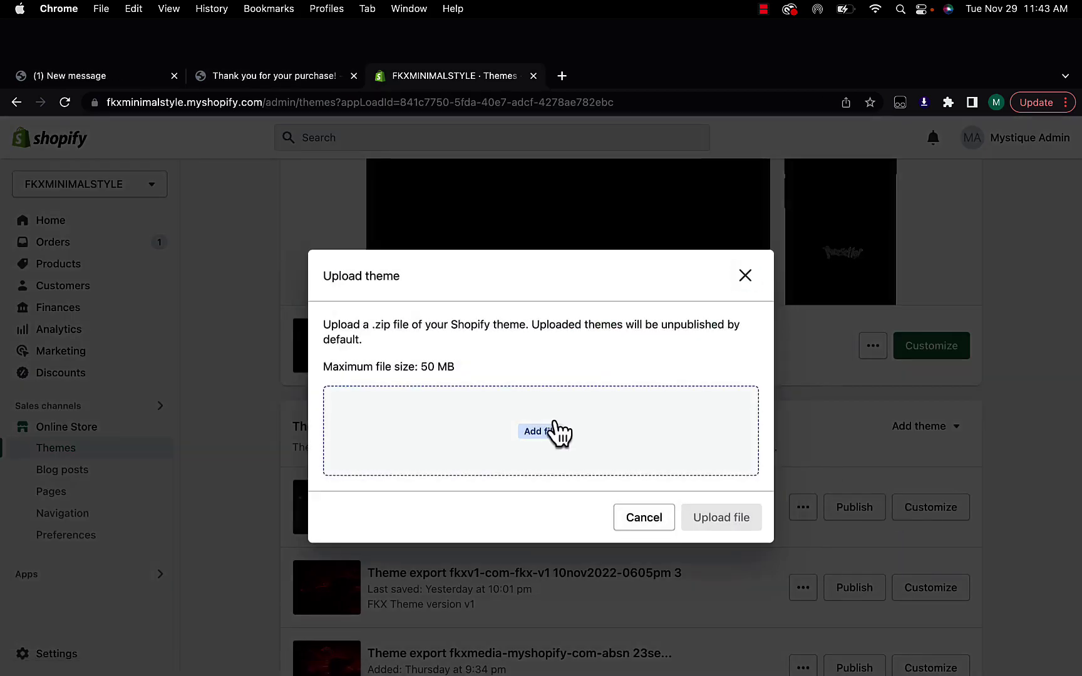
{"action": "left_click", "coordinate": [557, 434]}
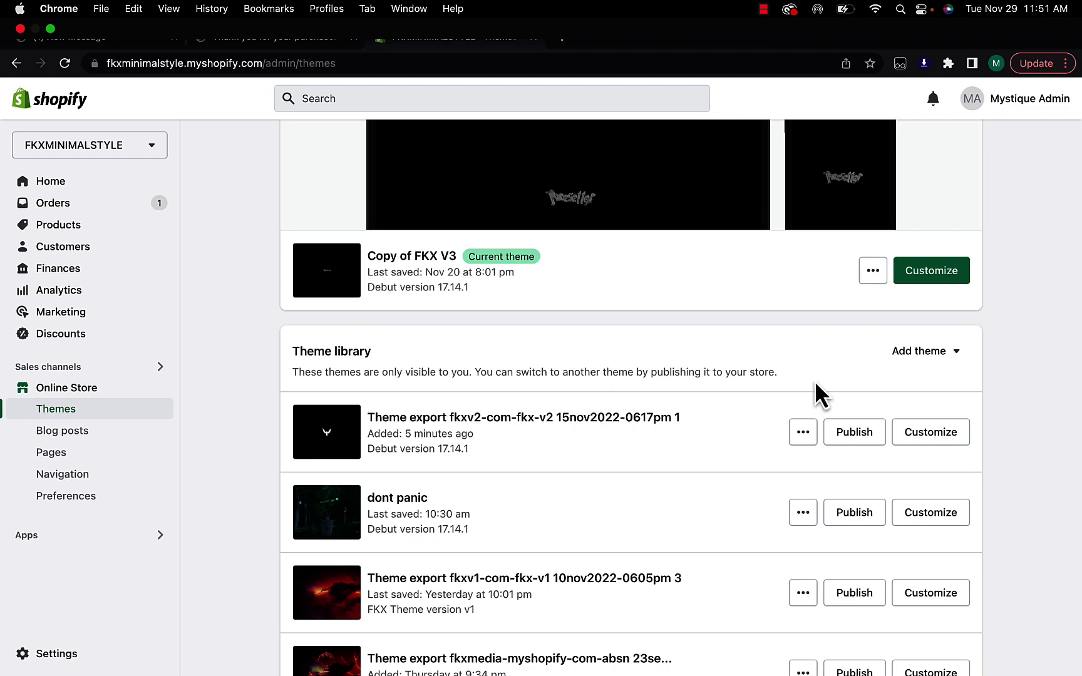
Customize the uploaded FKX V2 theme by giving its Welcome Page the red animated GIF logo at 390px desktop width
{"action": "left_click", "coordinate": [898, 439]}
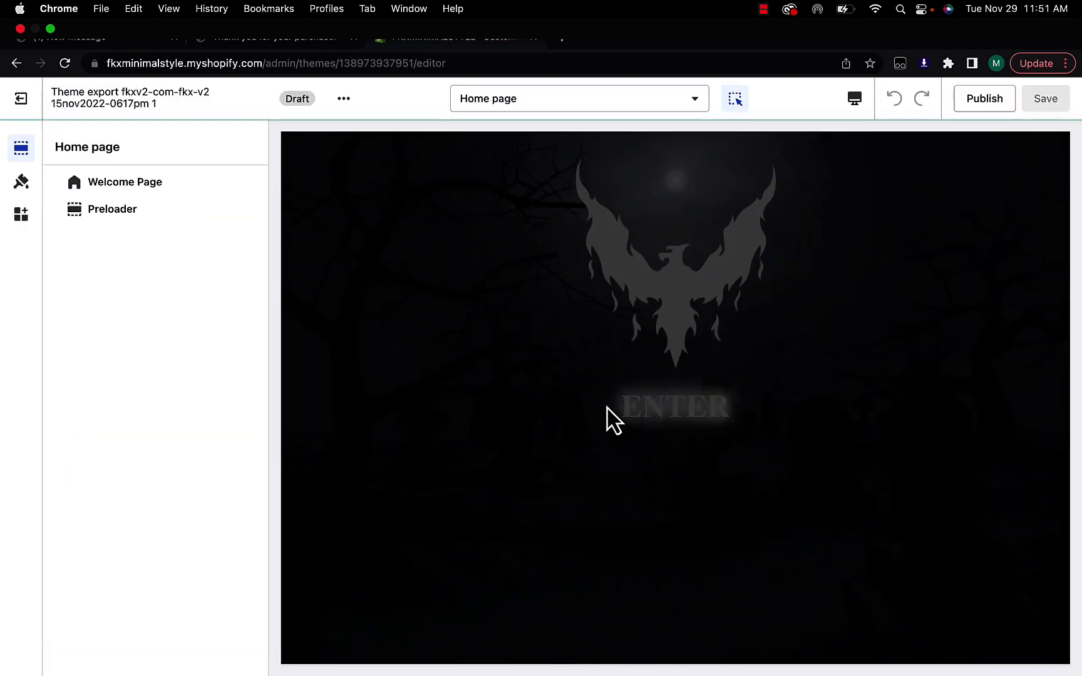
{"action": "left_click", "coordinate": [164, 184]}
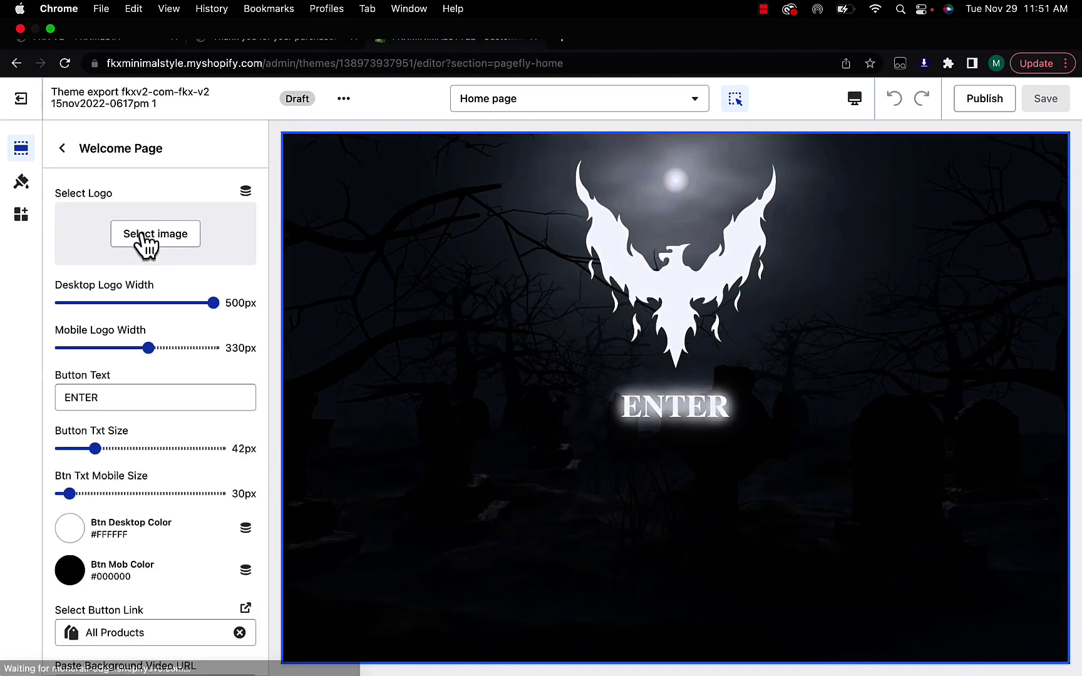
{"action": "left_click", "coordinate": [166, 238]}
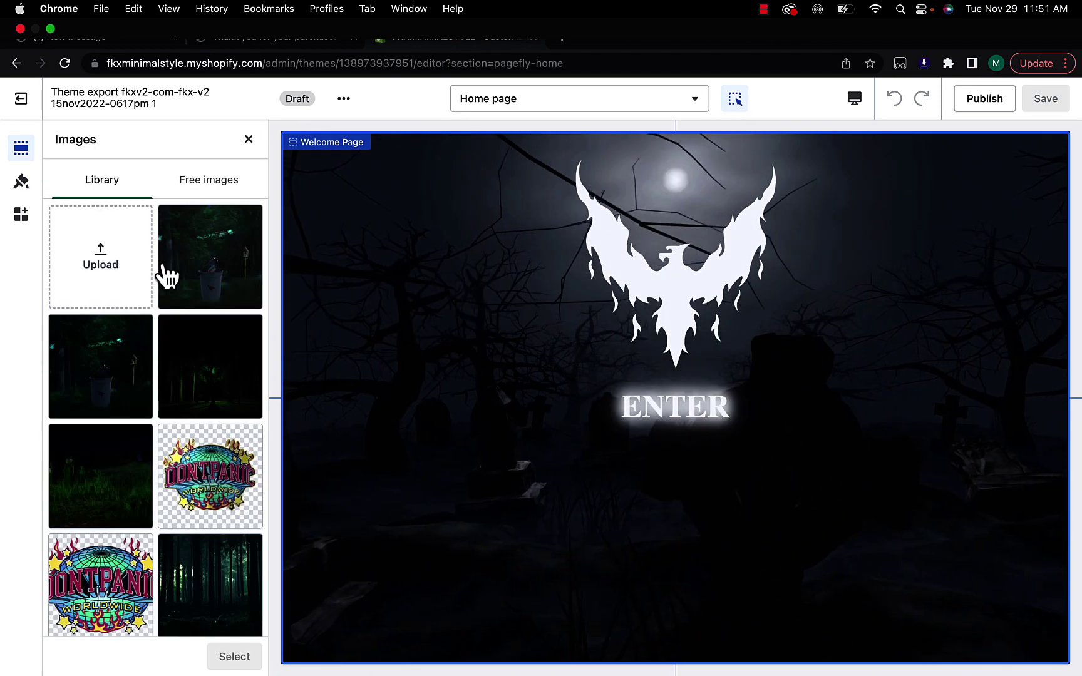
{"action": "scroll", "coordinate": [194, 341], "scroll_direction": "down", "scroll_amount": 5}
{"action": "left_click", "coordinate": [199, 404]}
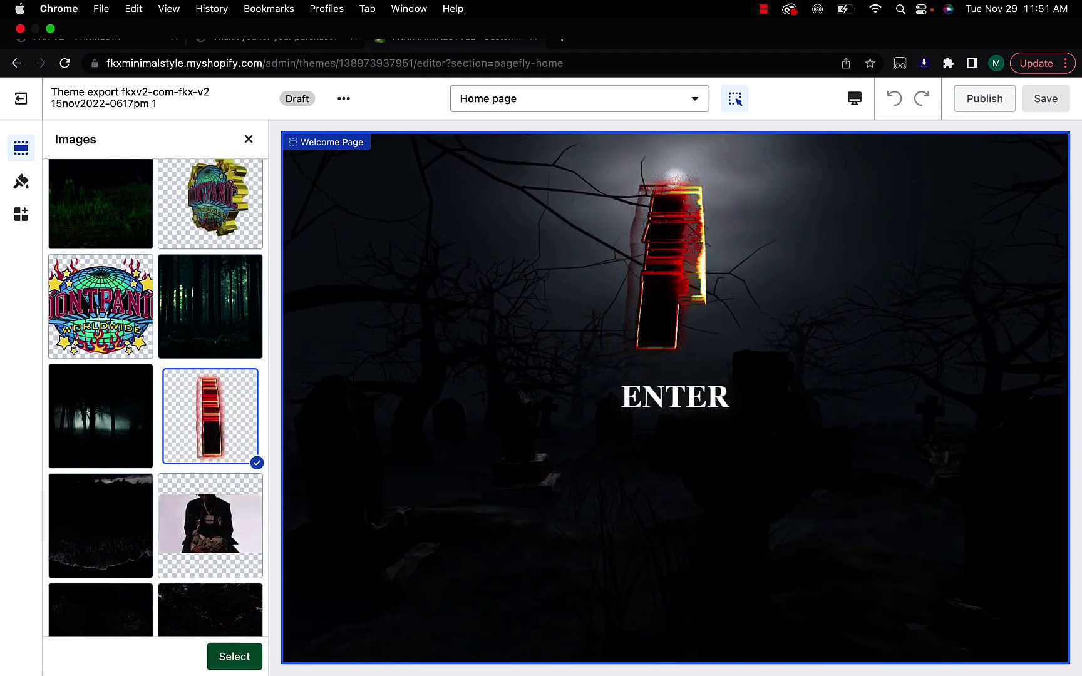
{"action": "left_click", "coordinate": [234, 656]}
{"action": "left_click_drag", "start_coordinate": [212, 465], "coordinate": [171, 464]}
Try "start" as the Welcome Page's button text
{"action": "scroll", "coordinate": [136, 460], "scroll_direction": "down", "scroll_amount": 3}
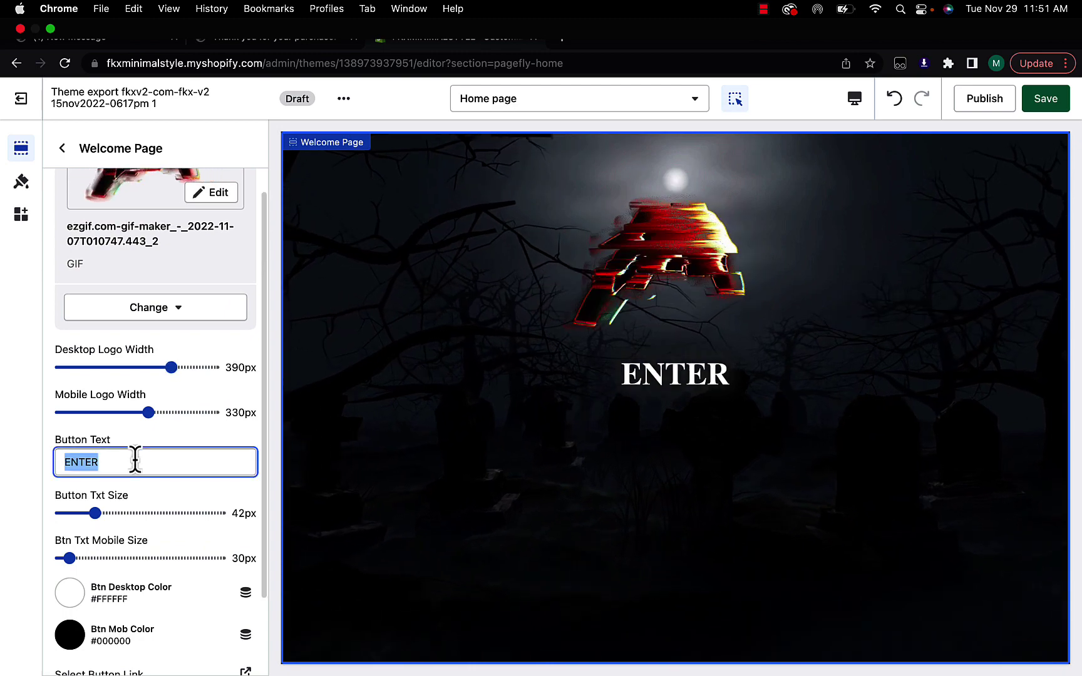
{"action": "key", "text": "BackSpace"}
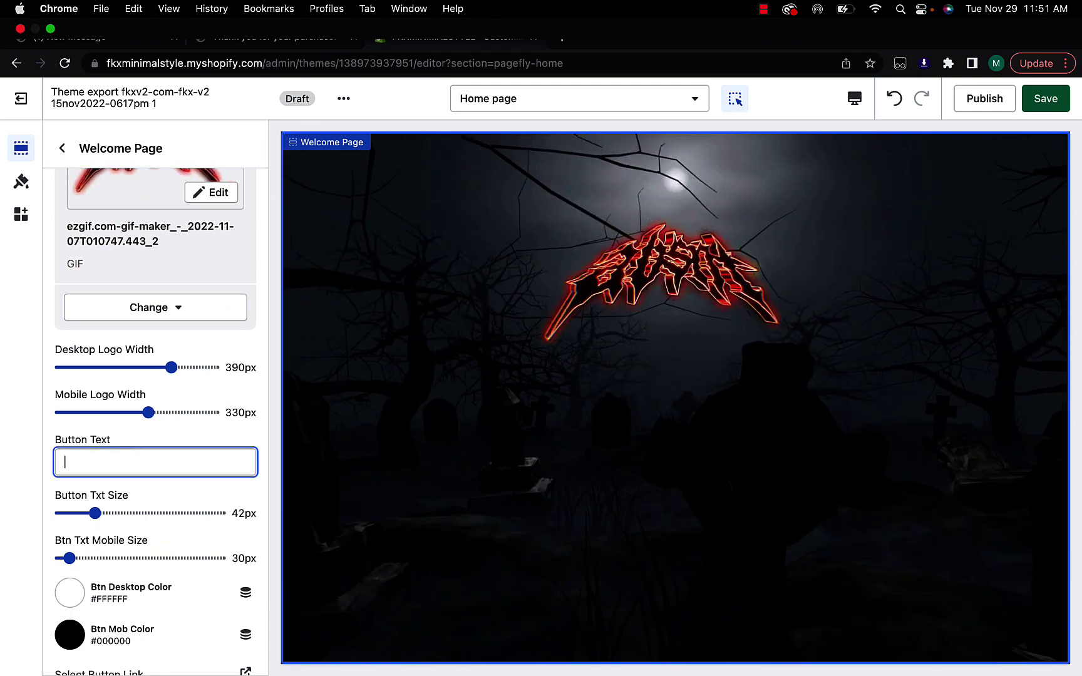
{"action": "type", "text": "start"}
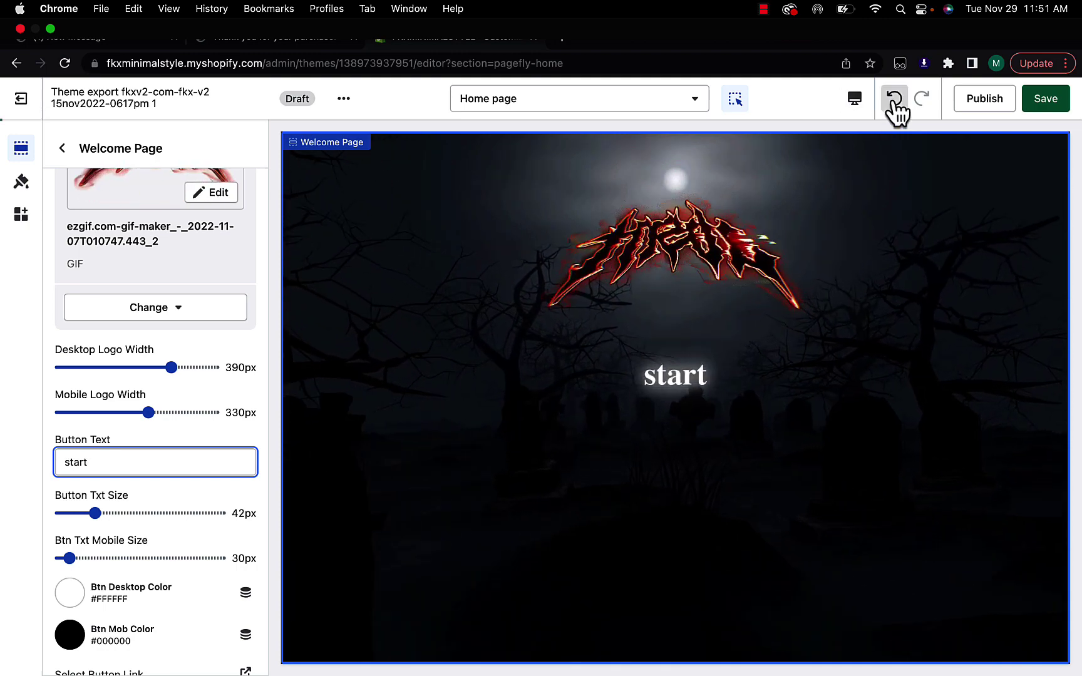
Set the Welcome Page's button text size to 38px and its desktop button color to red (#FF0000)
{"action": "scroll", "coordinate": [97, 417], "scroll_direction": "down", "scroll_amount": 3}
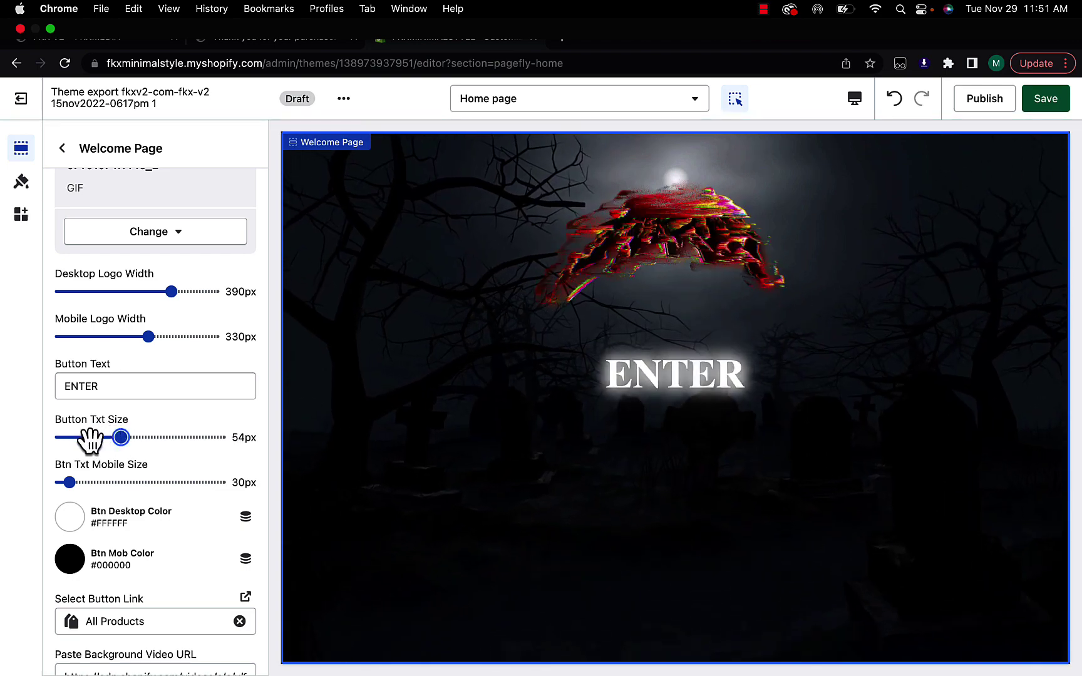
{"action": "left_click_drag", "start_coordinate": [91, 441], "coordinate": [87, 437]}
{"action": "scroll", "coordinate": [88, 473], "scroll_direction": "down", "scroll_amount": 1}
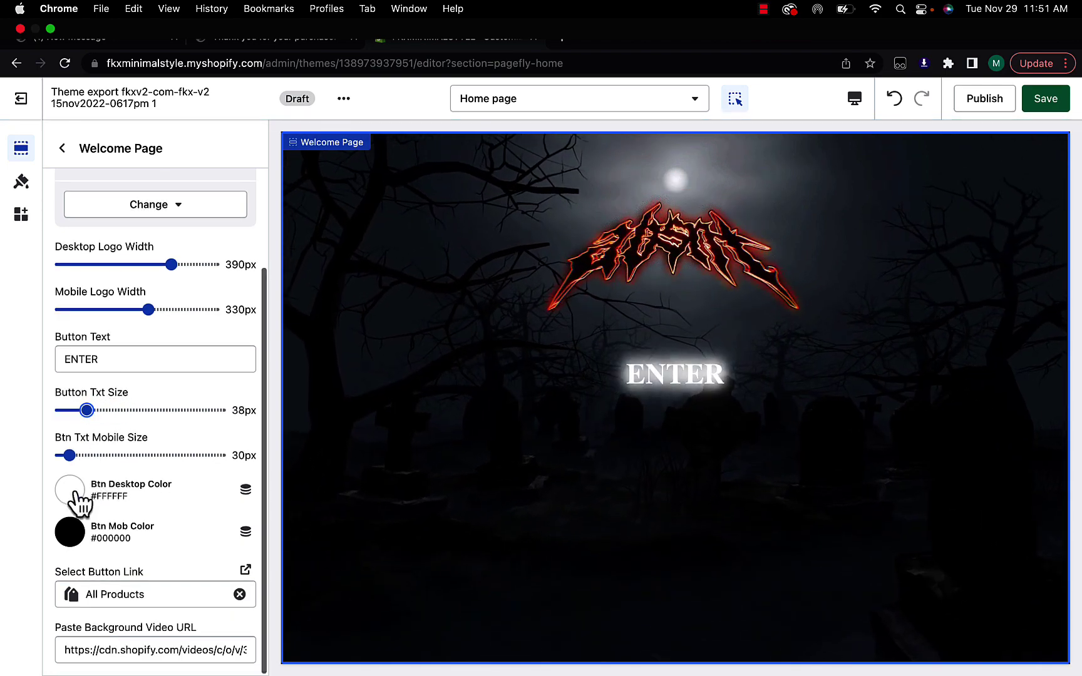
{"action": "left_click", "coordinate": [72, 494]}
{"action": "left_click", "coordinate": [64, 242]}
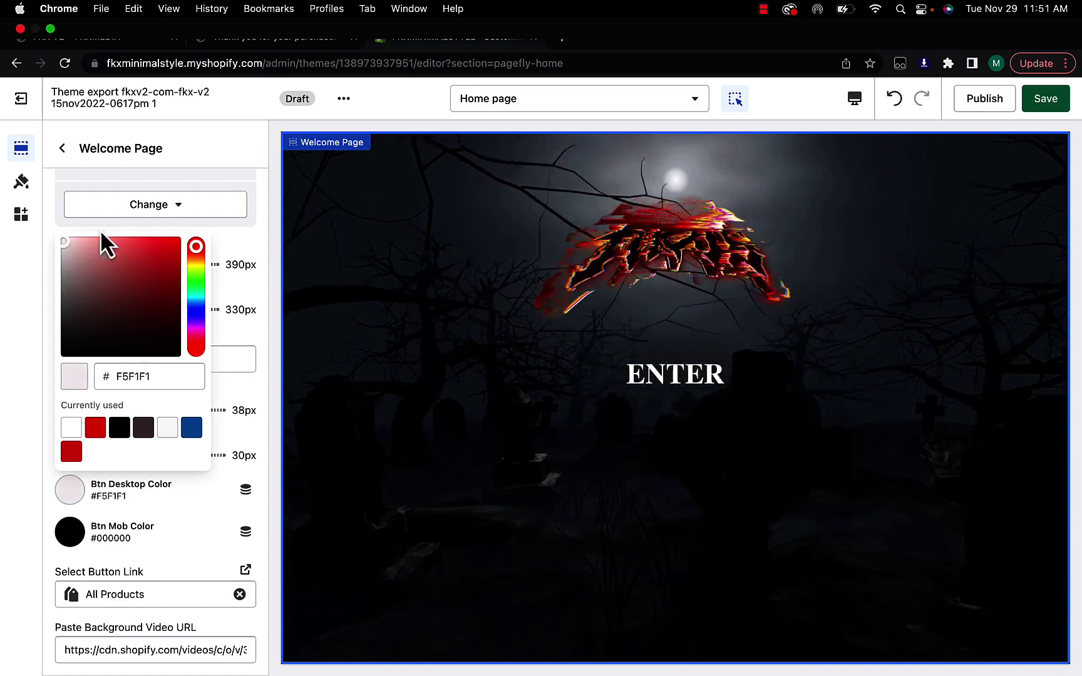
{"action": "left_click_drag", "start_coordinate": [102, 233], "coordinate": [204, 226]}
{"action": "left_click", "coordinate": [204, 226]}
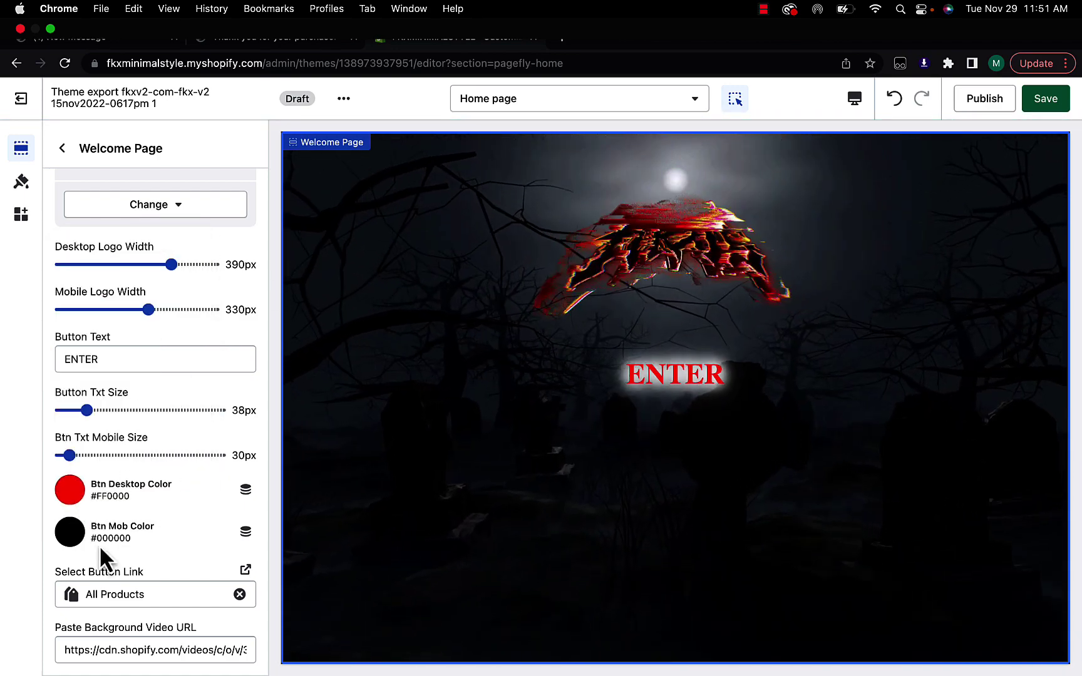
Link the Welcome Page's button to the Contact page and test it in the preview
{"action": "left_click", "coordinate": [156, 596]}
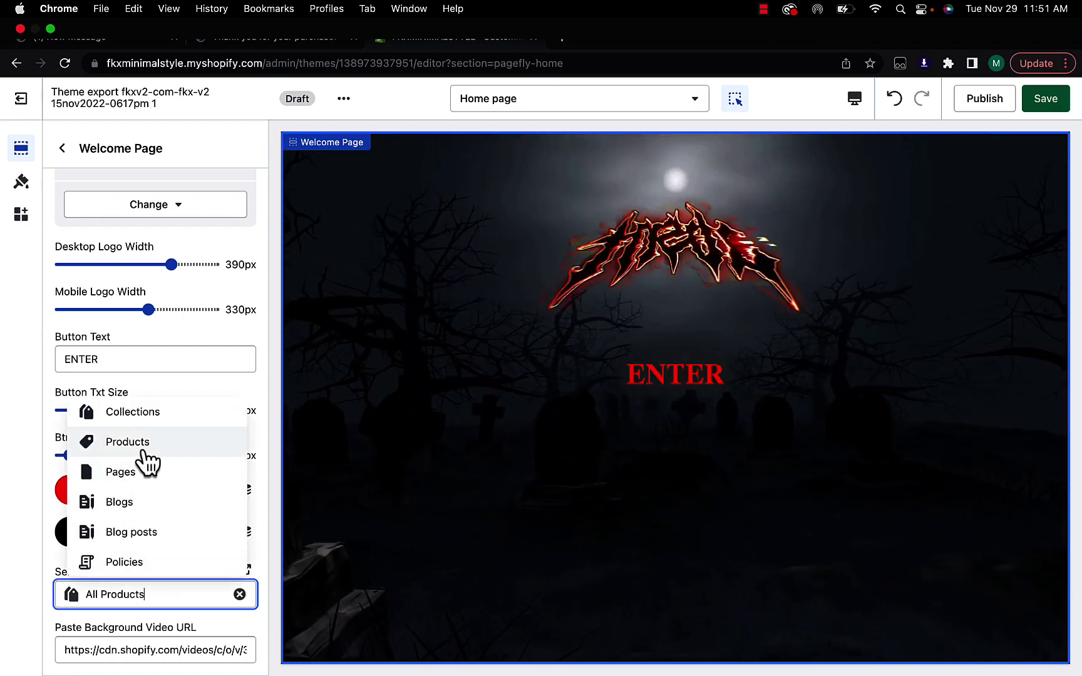
{"action": "left_click", "coordinate": [134, 482]}
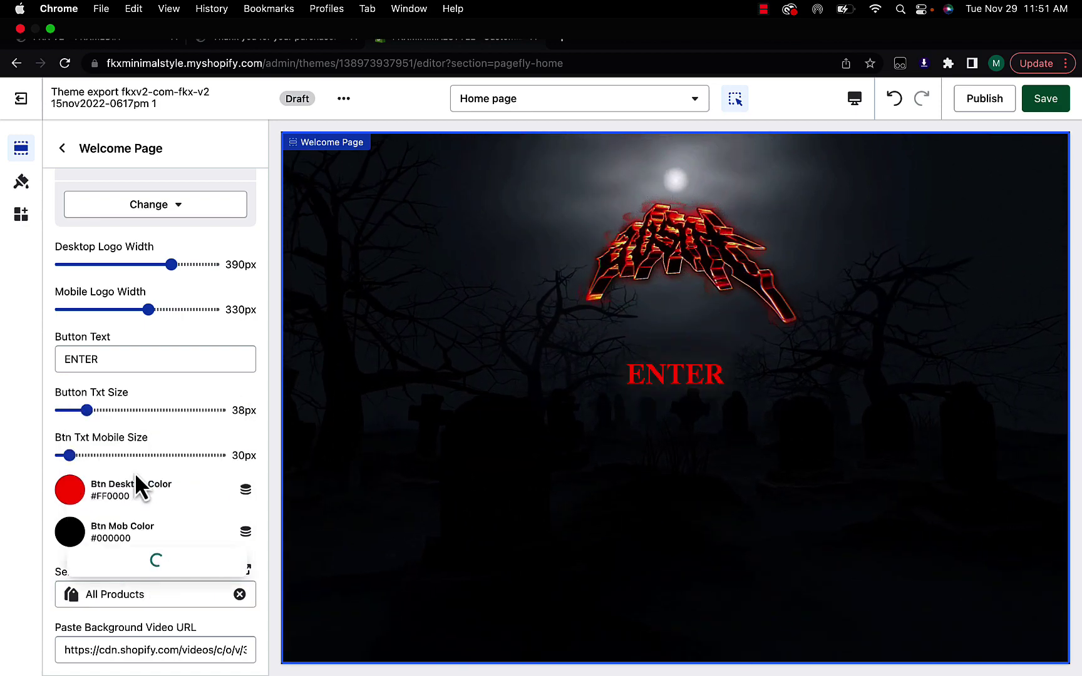
{"action": "left_click", "coordinate": [123, 538]}
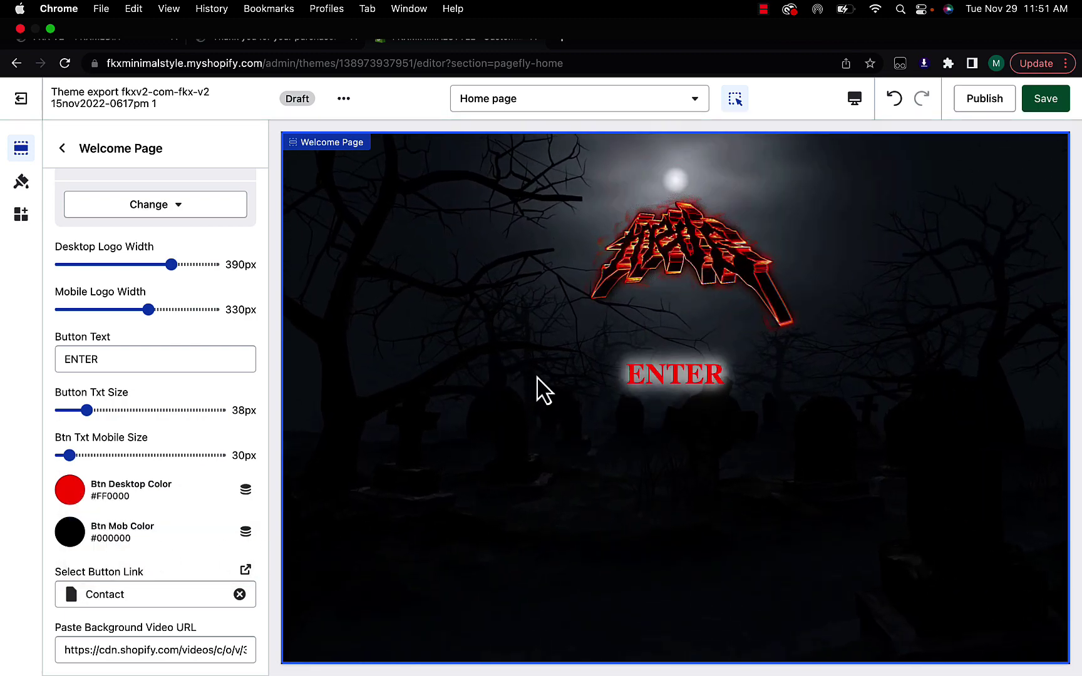
{"action": "left_click", "coordinate": [663, 390]}
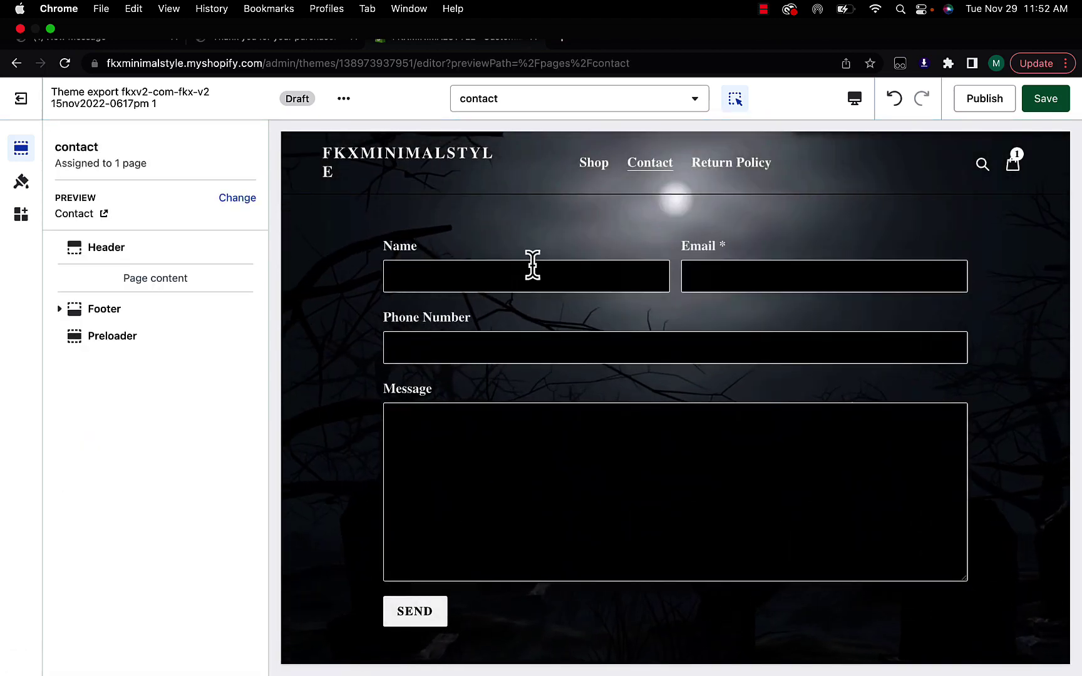
Link the Welcome Page's button to All products, save the theme and exit the editor
{"action": "left_click", "coordinate": [379, 168]}
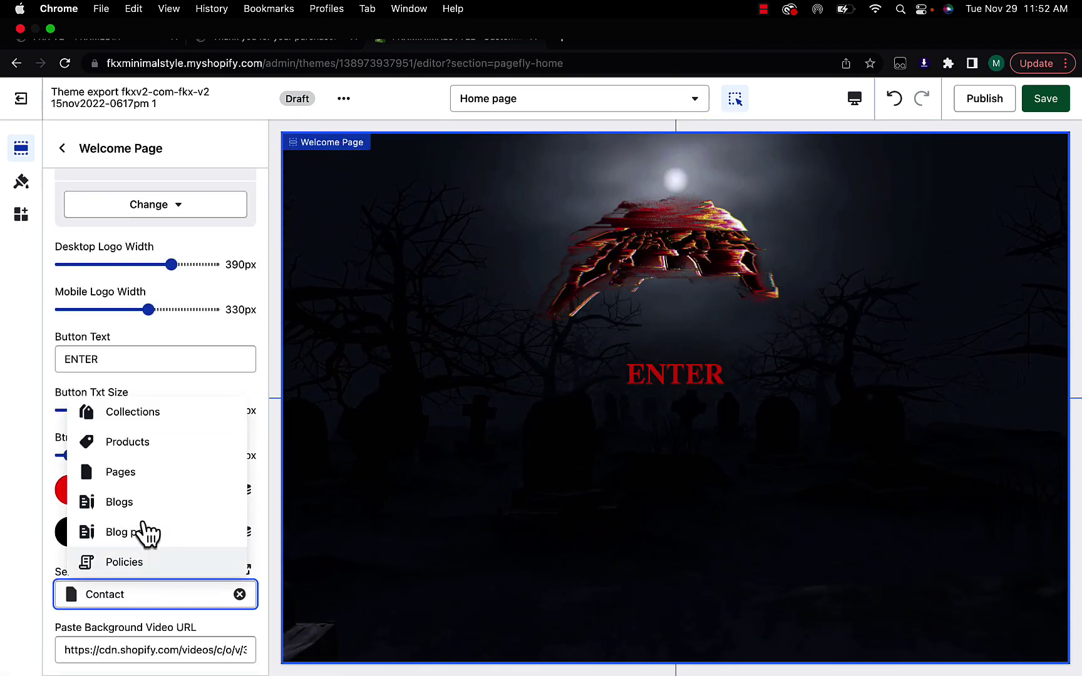
{"action": "left_click", "coordinate": [144, 441]}
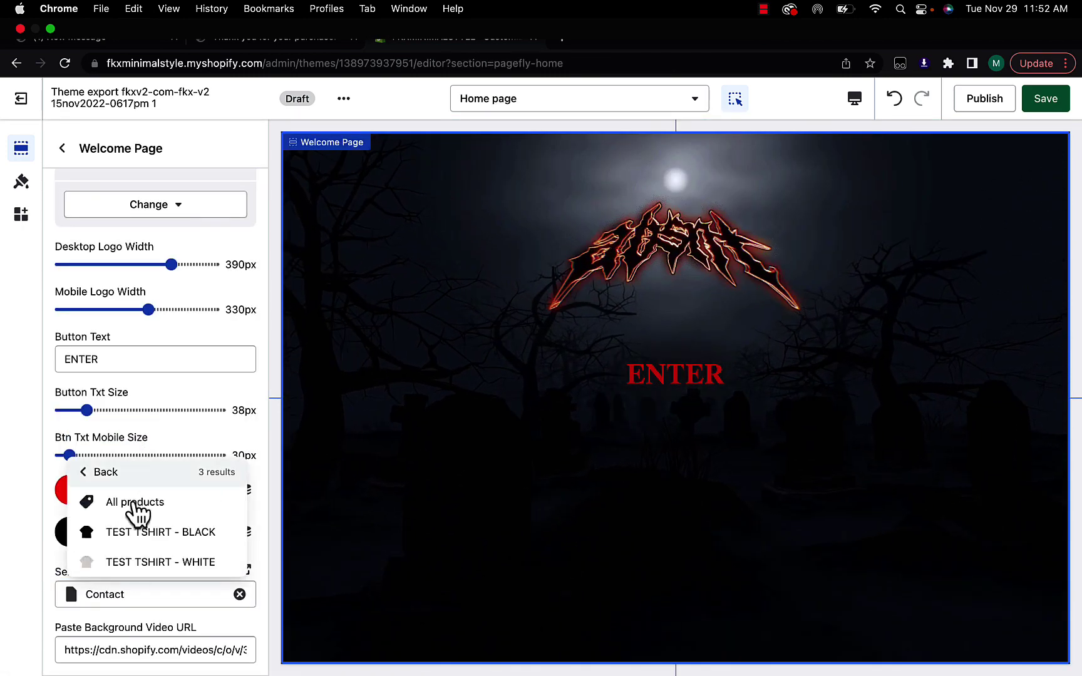
{"action": "left_click", "coordinate": [134, 504]}
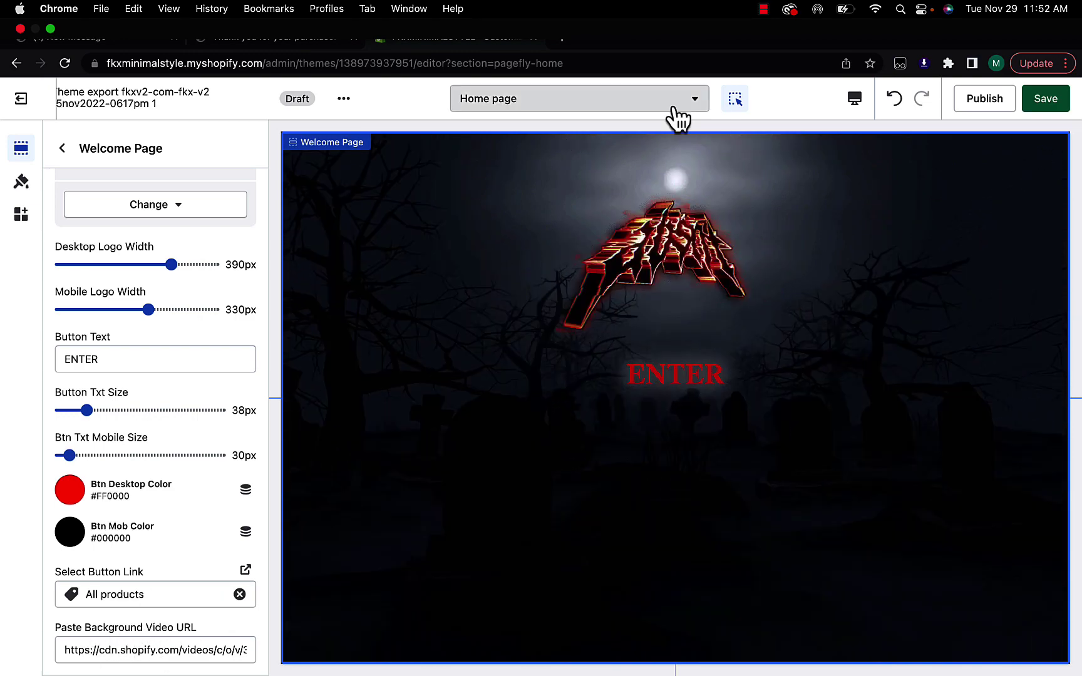
{"action": "left_click", "coordinate": [1045, 99]}
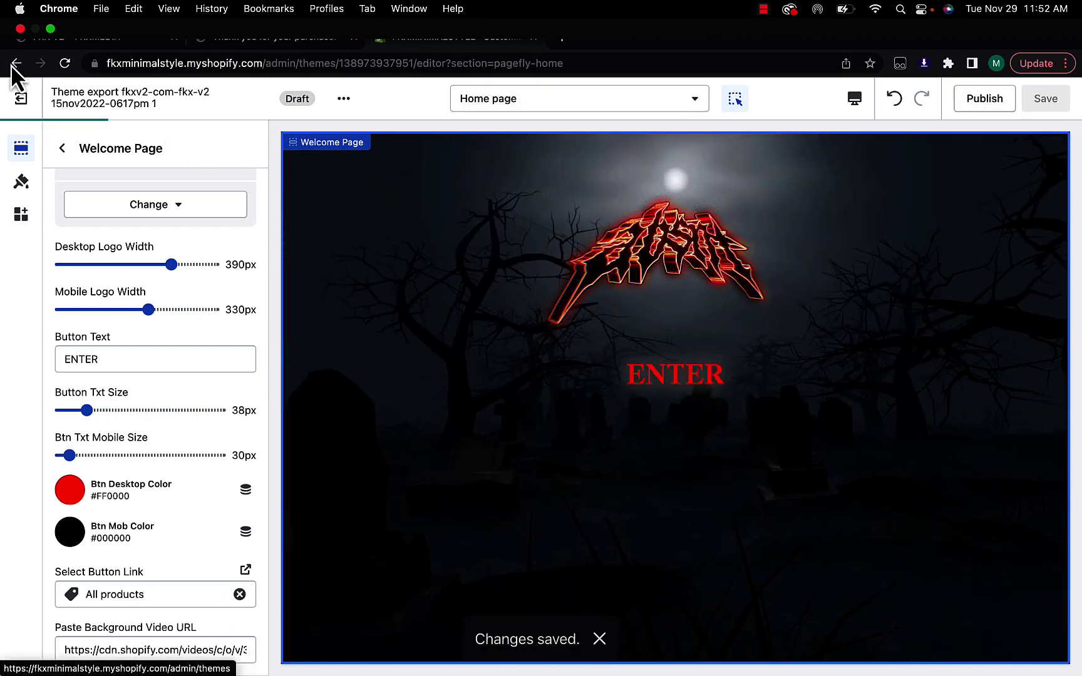
{"action": "left_click", "coordinate": [20, 100]}
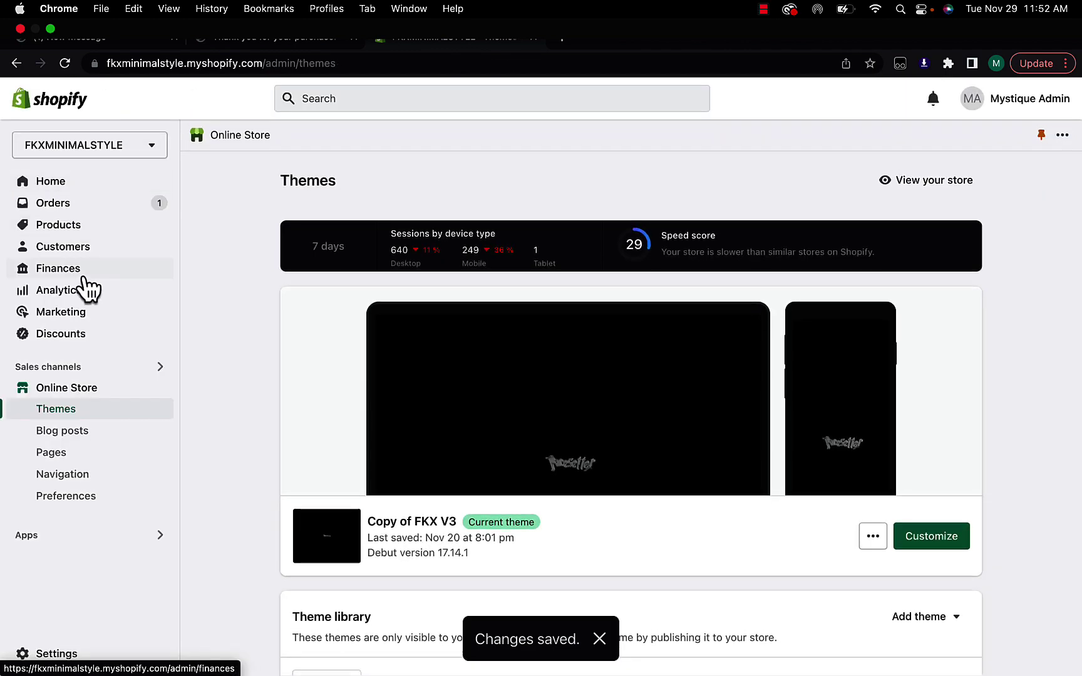
Upload VIDEO23.mp4 from the FKXV2 BAKGROUNDS folder to the store's files, copy its link and leave the settings
{"action": "left_click", "coordinate": [70, 655]}
{"action": "scroll", "coordinate": [201, 333], "scroll_direction": "down", "scroll_amount": 5}
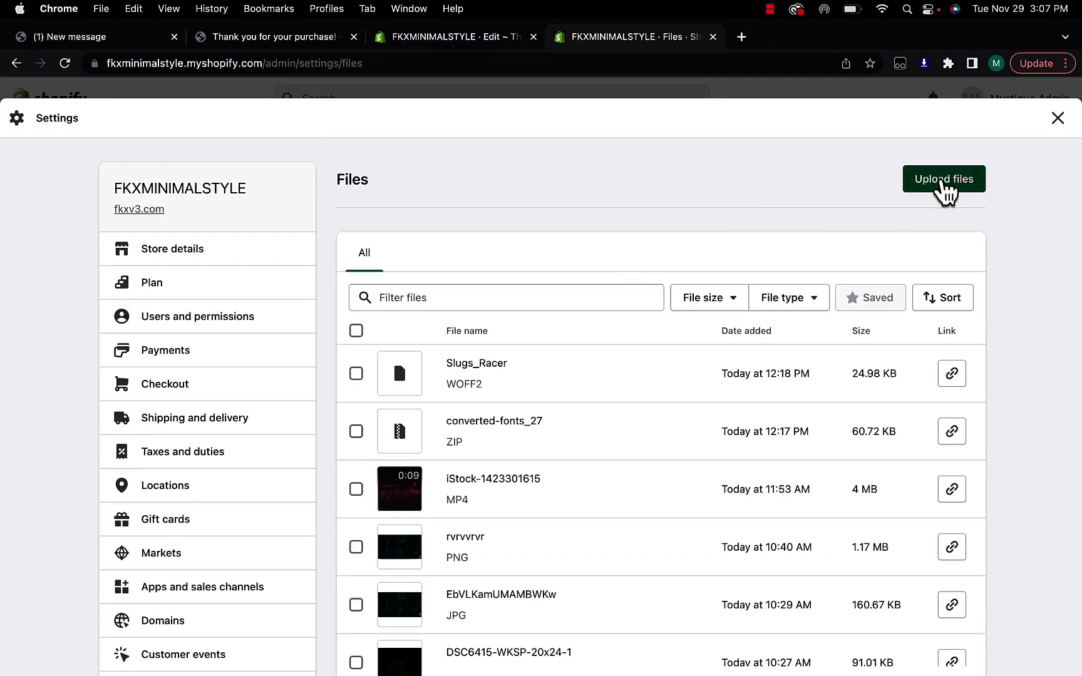
{"action": "left_click", "coordinate": [945, 188]}
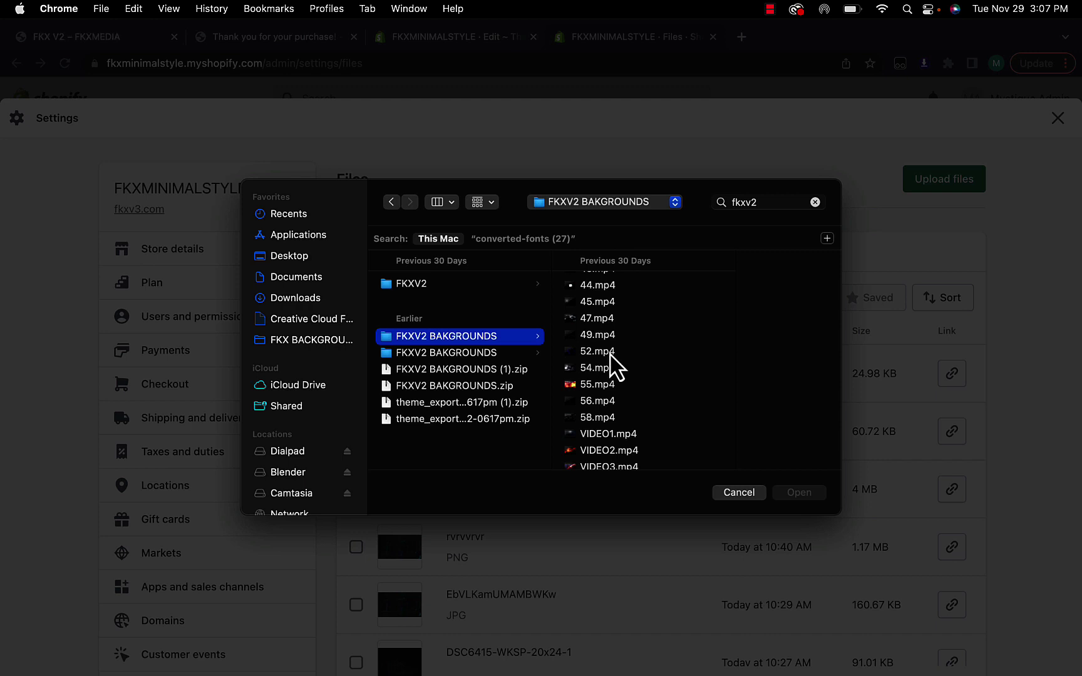
{"action": "scroll", "coordinate": [612, 363], "scroll_direction": "down", "scroll_amount": 1}
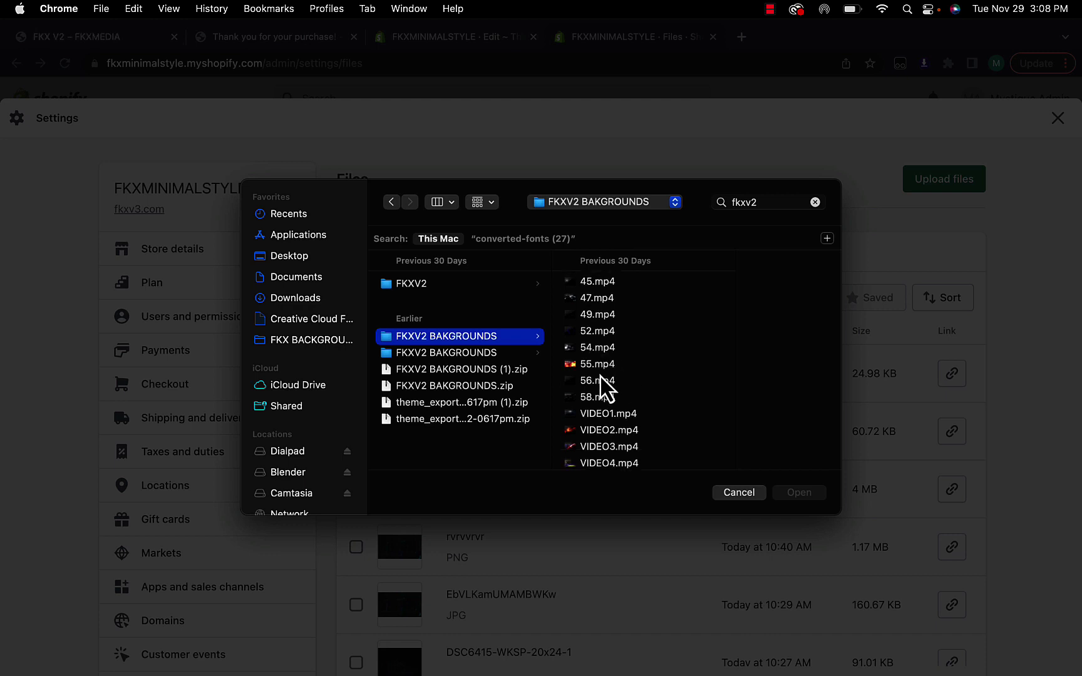
{"action": "scroll", "coordinate": [600, 395], "scroll_direction": "down", "scroll_amount": 9}
{"action": "left_click", "coordinate": [588, 424]}
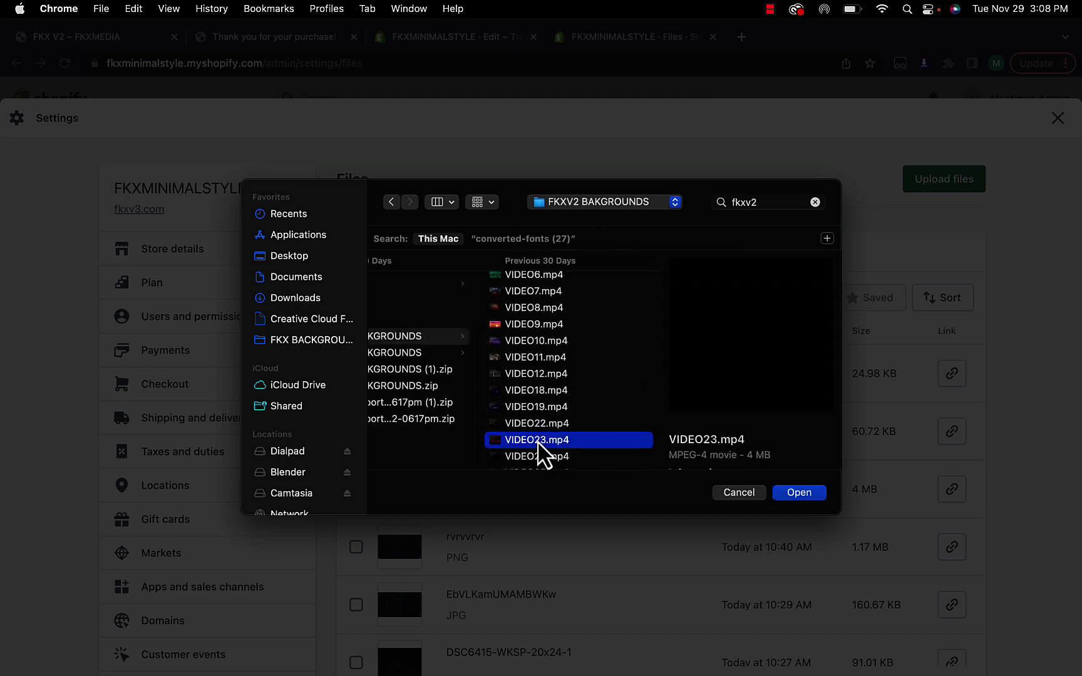
{"action": "left_click", "coordinate": [799, 493]}
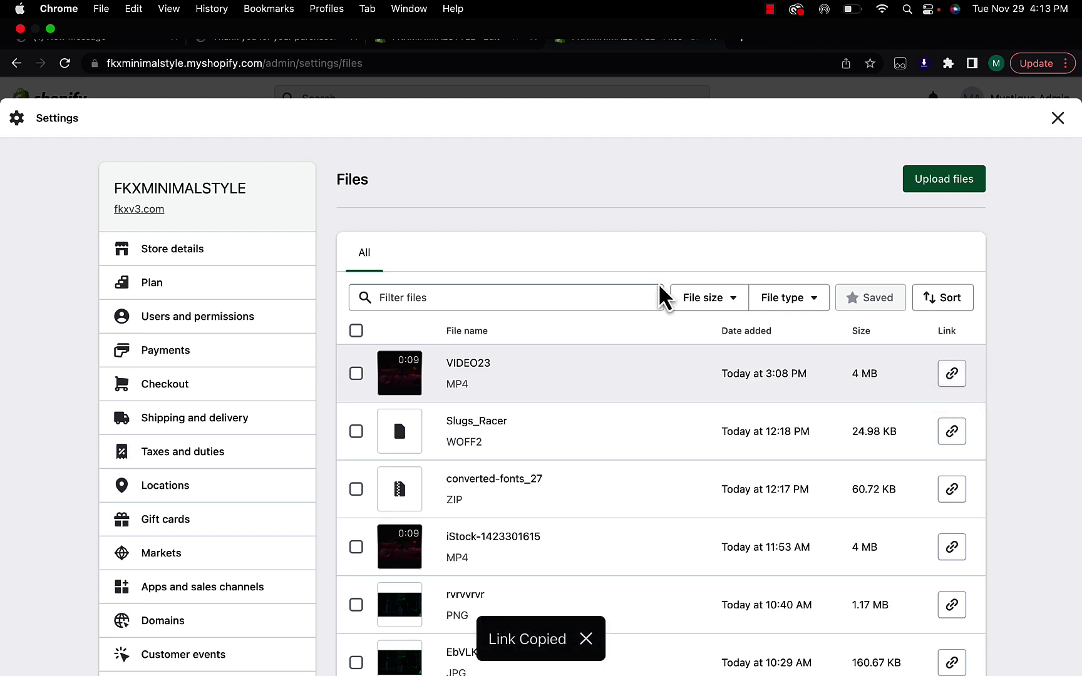
{"action": "left_click", "coordinate": [1059, 119]}
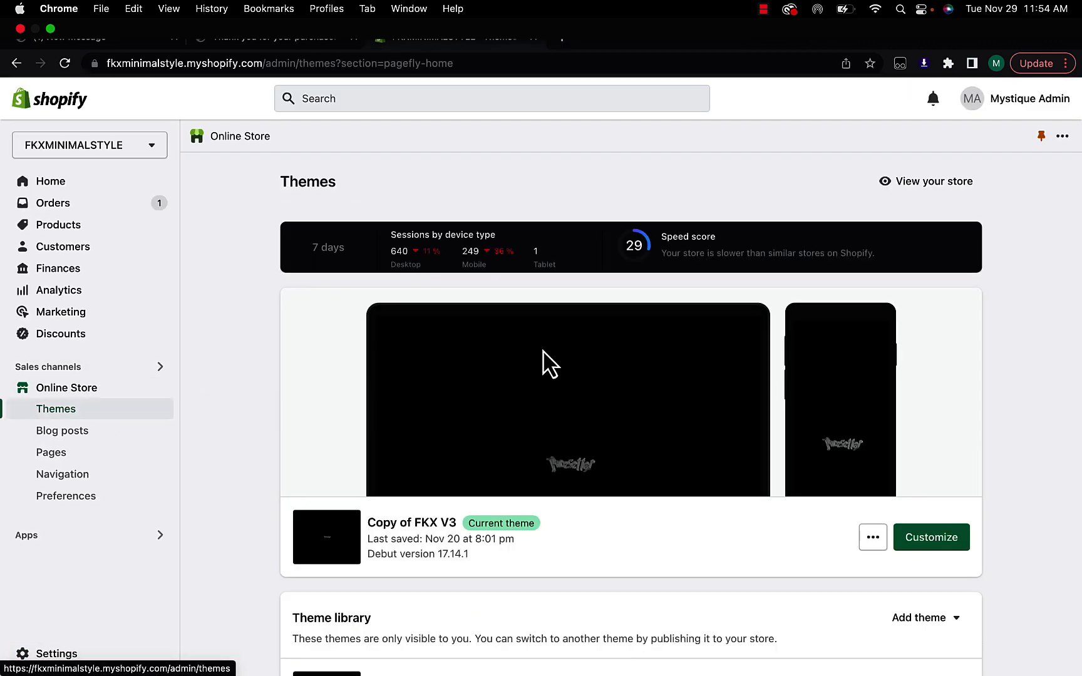
Open the FKX V2 theme export for customizing and replace the Welcome Page's background video URL with the copied VIDEO23 link
{"action": "scroll", "coordinate": [550, 363], "scroll_direction": "down", "scroll_amount": 5}
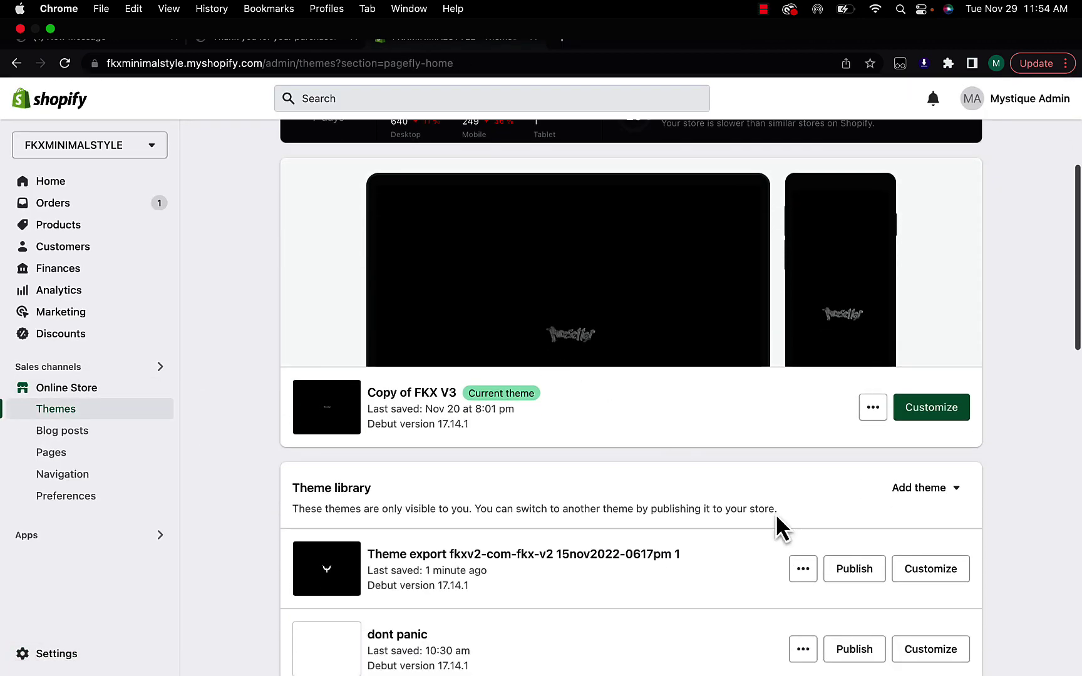
{"action": "left_click", "coordinate": [932, 578]}
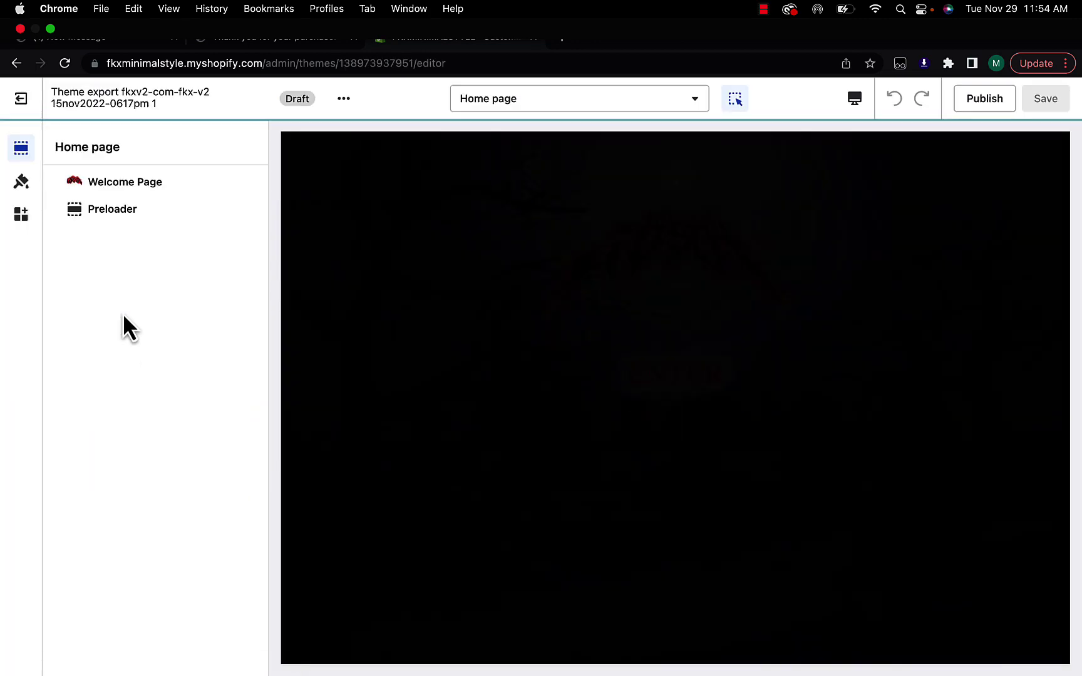
{"action": "left_click", "coordinate": [137, 190]}
{"action": "scroll", "coordinate": [144, 288], "scroll_direction": "down", "scroll_amount": 5}
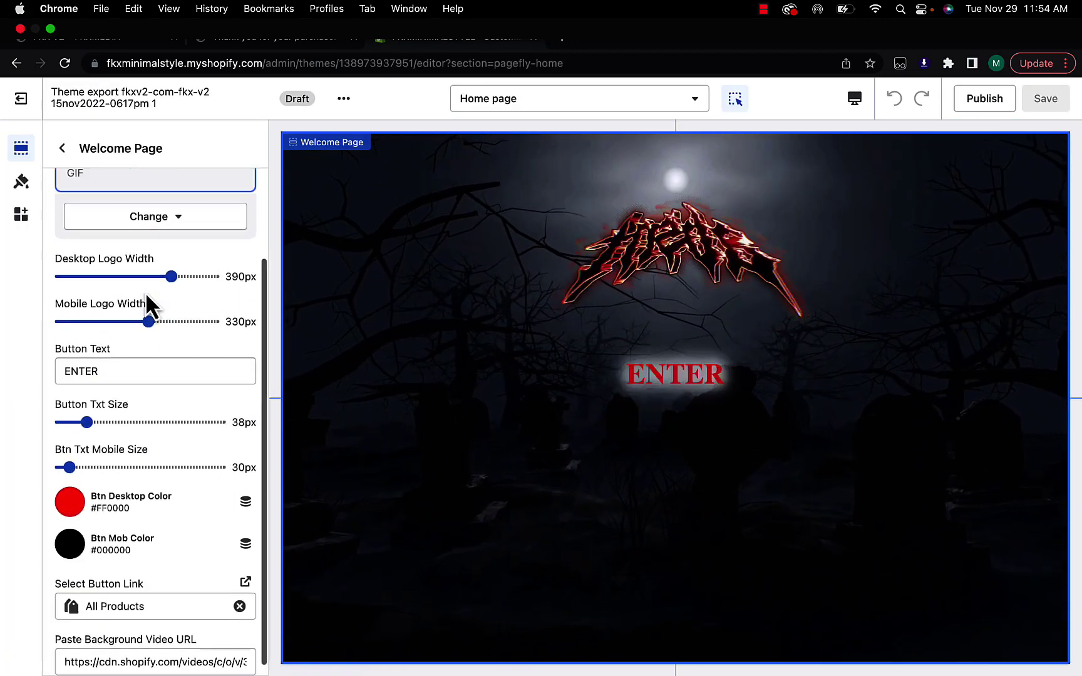
{"action": "triple_click", "coordinate": [132, 651]}
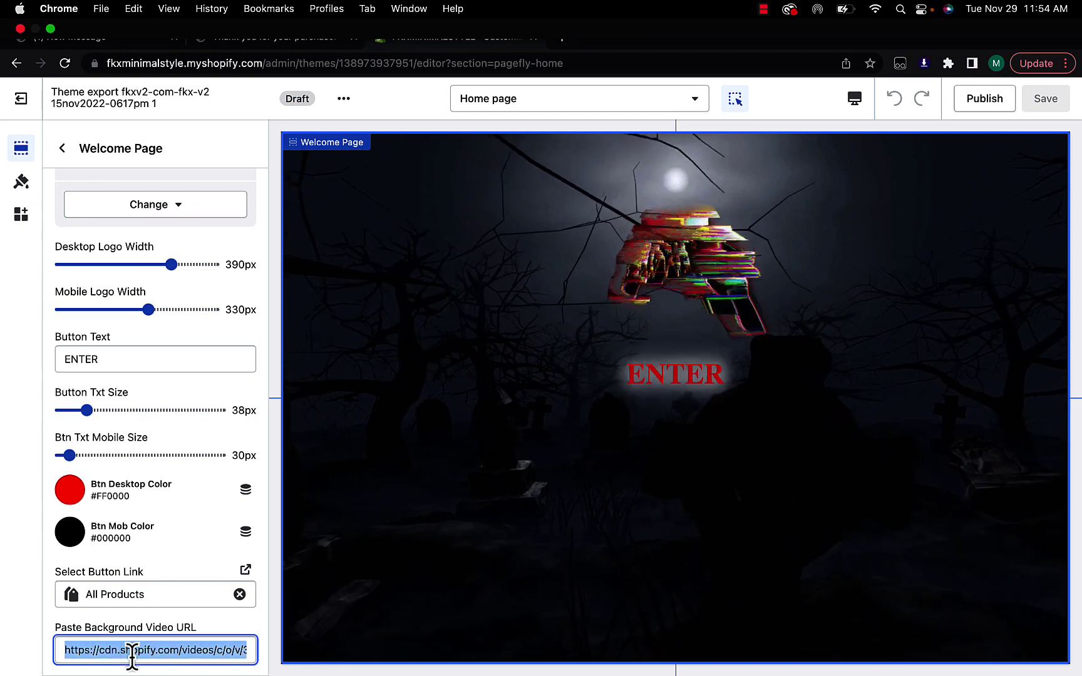
{"action": "key", "text": "BackSpace"}
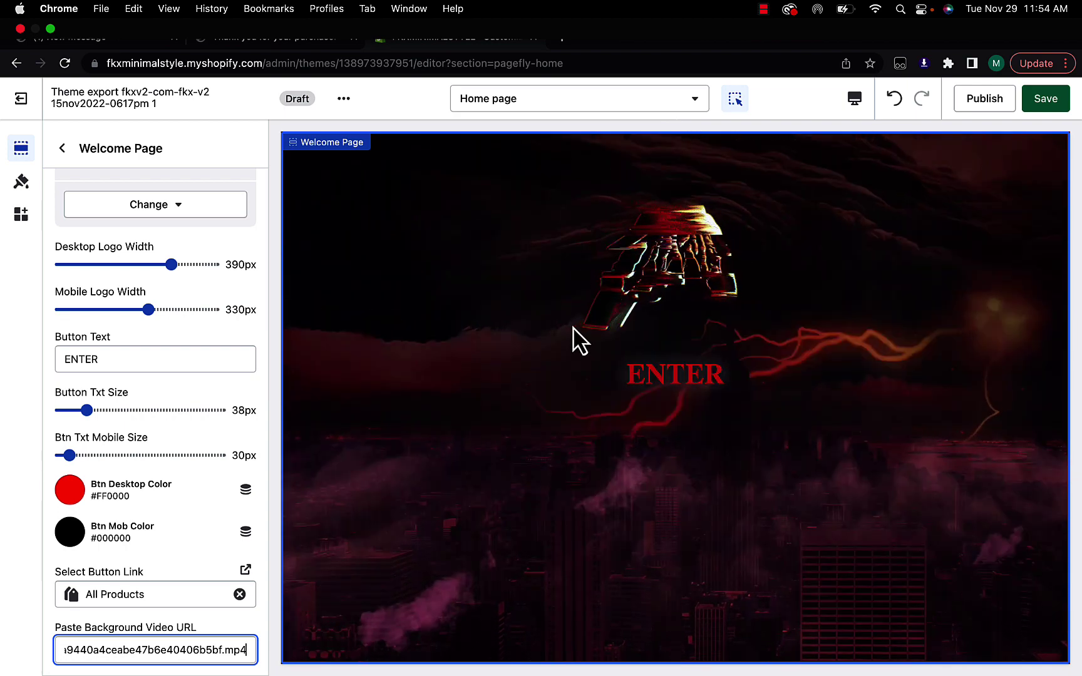
Replace the theme-wide video URL with the copied VIDEO23 link and preview it from the welcome page to the shop and back
{"action": "left_click", "coordinate": [21, 183]}
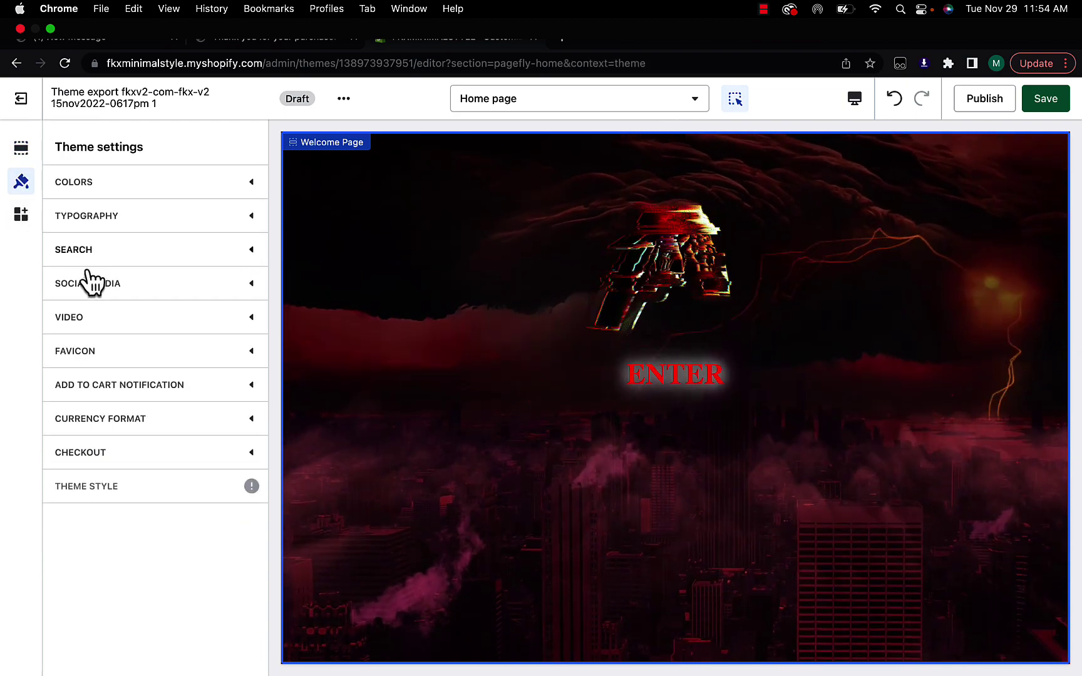
{"action": "left_click", "coordinate": [107, 321]}
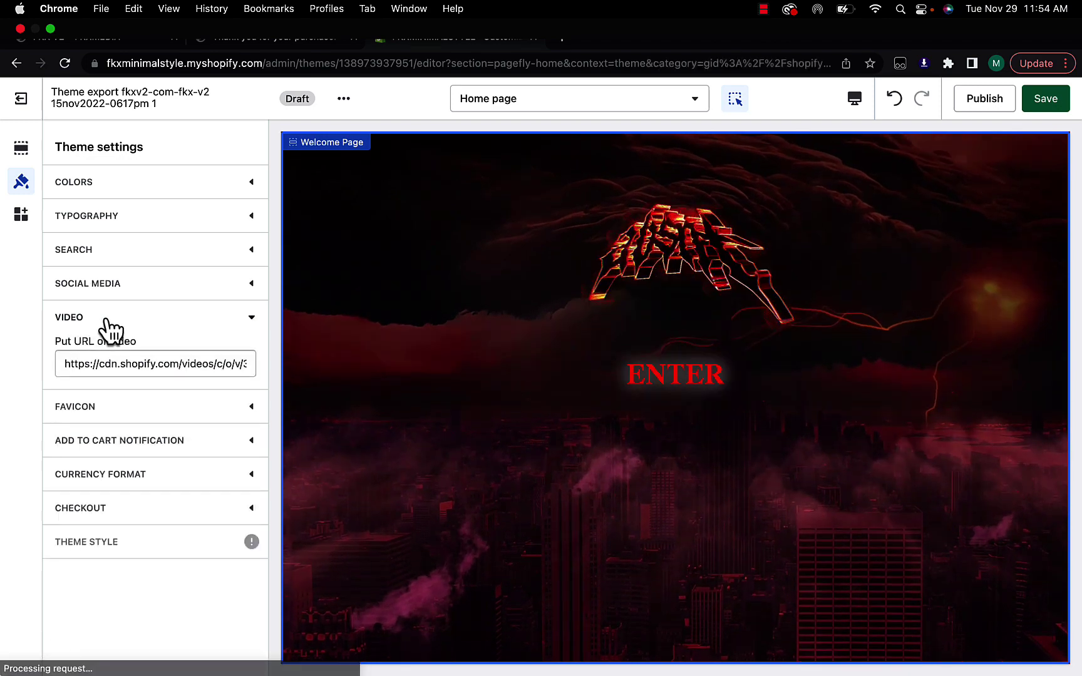
{"action": "double_click", "coordinate": [160, 373]}
{"action": "key", "text": "BackSpace"}
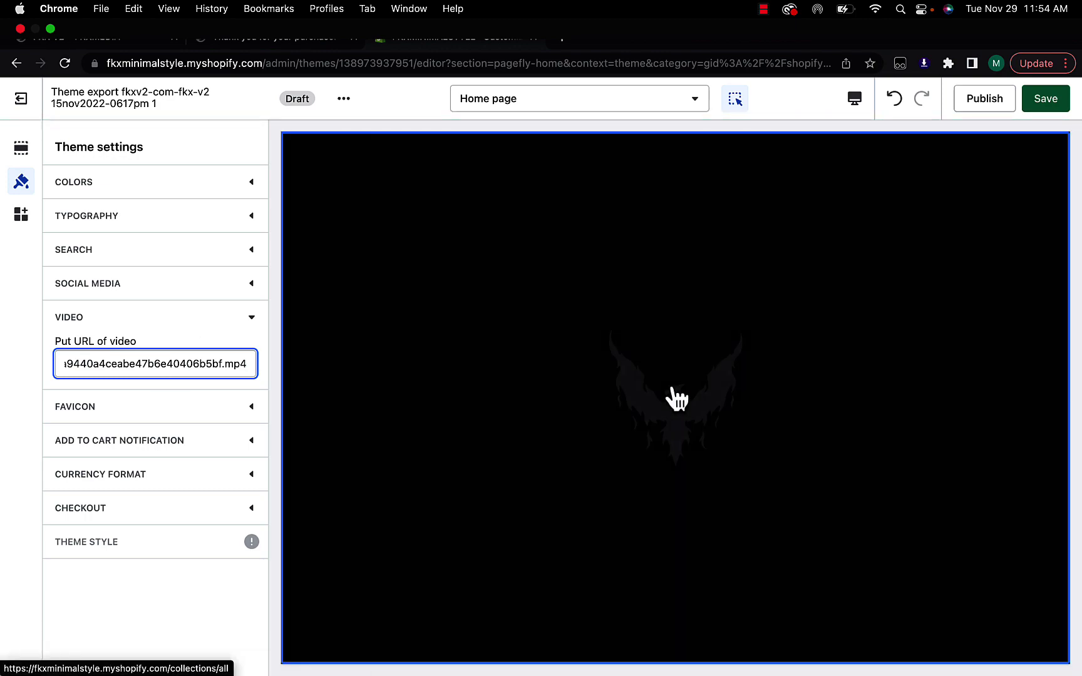
{"action": "left_click", "coordinate": [677, 399]}
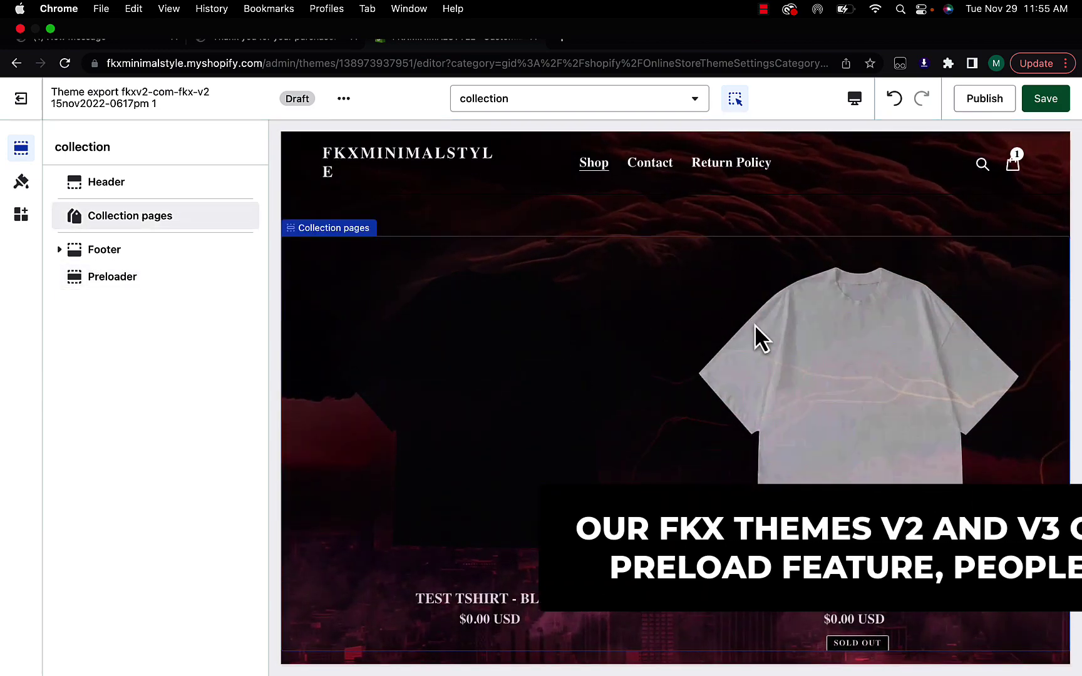
{"action": "left_click", "coordinate": [368, 166]}
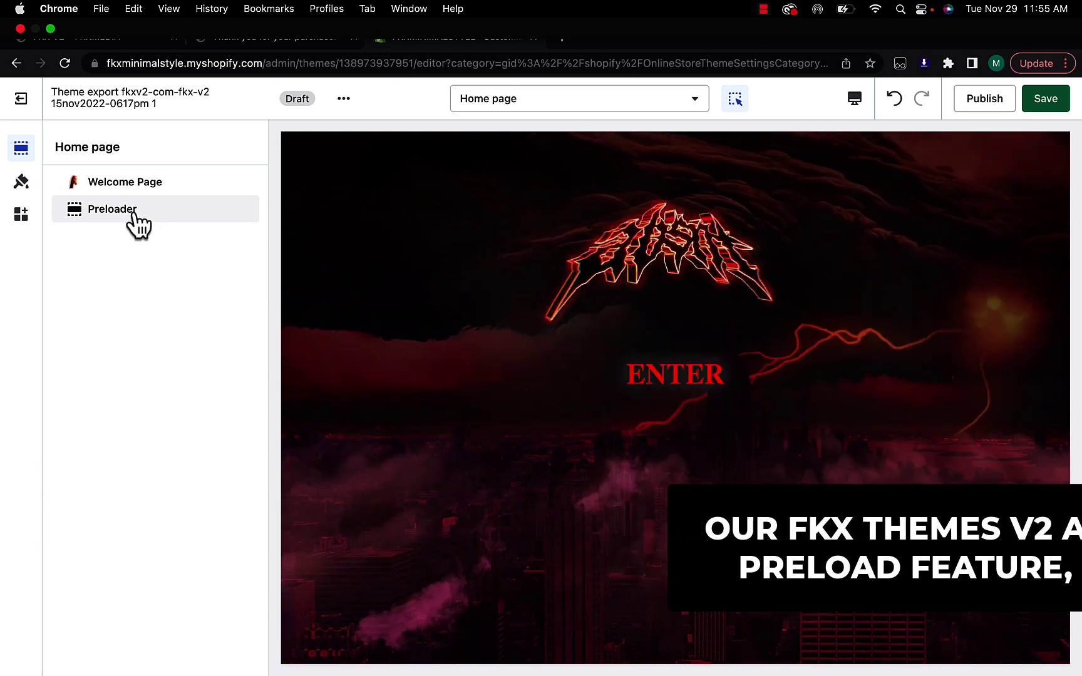
Set the Preloader's logo to the animated red GIF ezgif.com-gif-maker_-_2022-11-07T010747.443_2 from the image library
{"action": "left_click", "coordinate": [119, 215]}
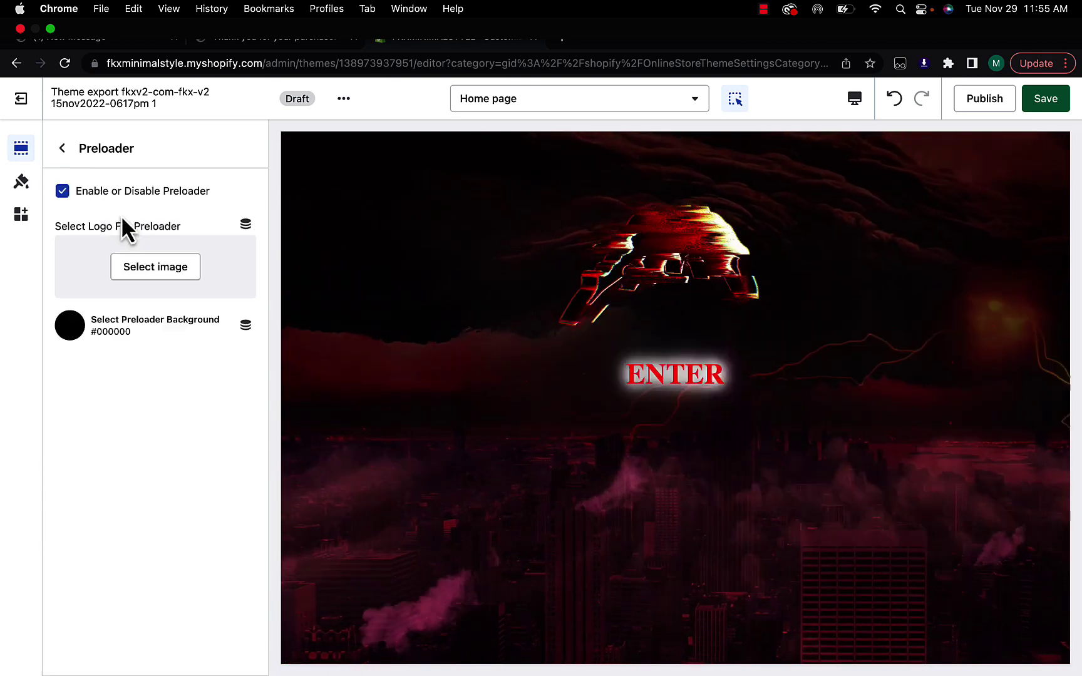
{"action": "left_click", "coordinate": [154, 270]}
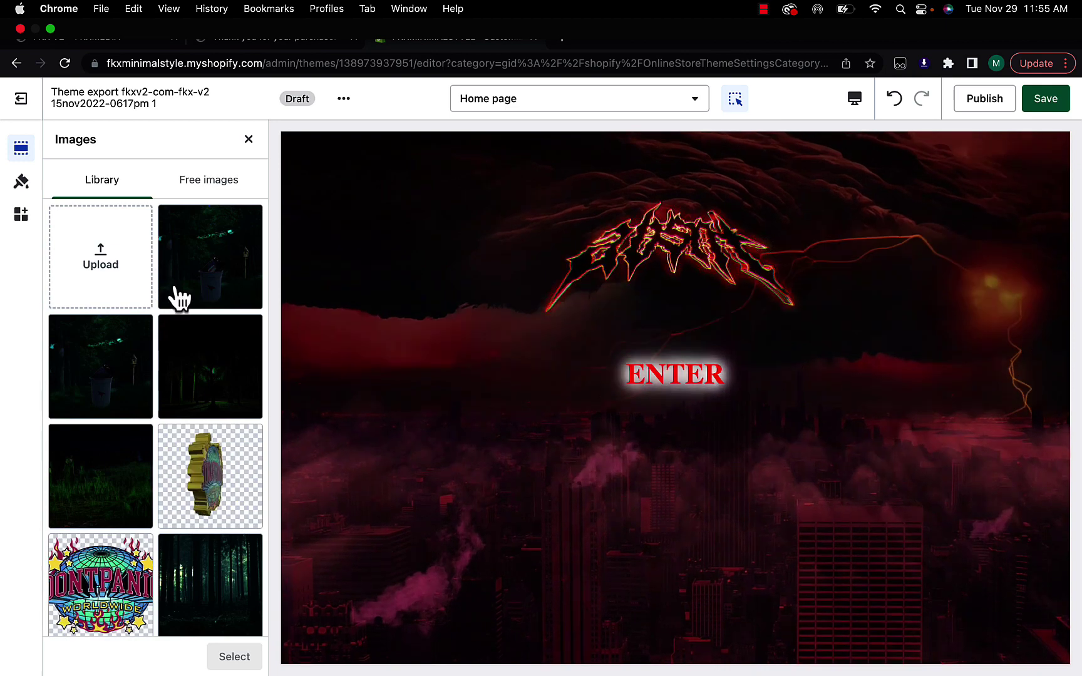
{"action": "scroll", "coordinate": [182, 302], "scroll_direction": "down", "scroll_amount": 3}
{"action": "scroll", "coordinate": [183, 306], "scroll_direction": "down", "scroll_amount": 5}
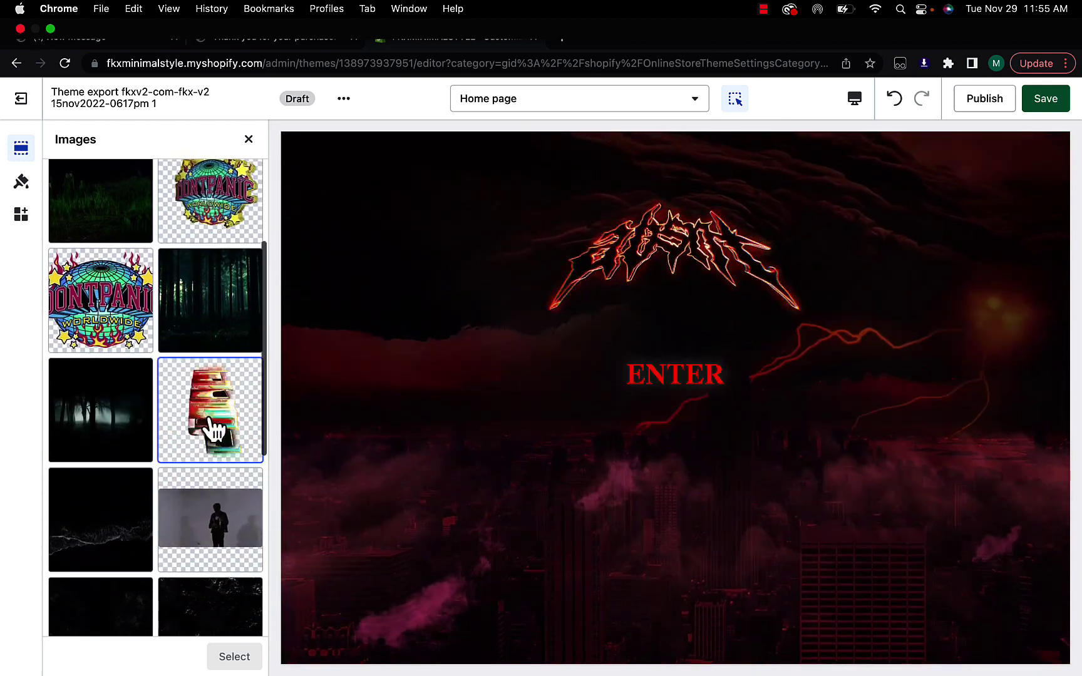
{"action": "left_click", "coordinate": [212, 429]}
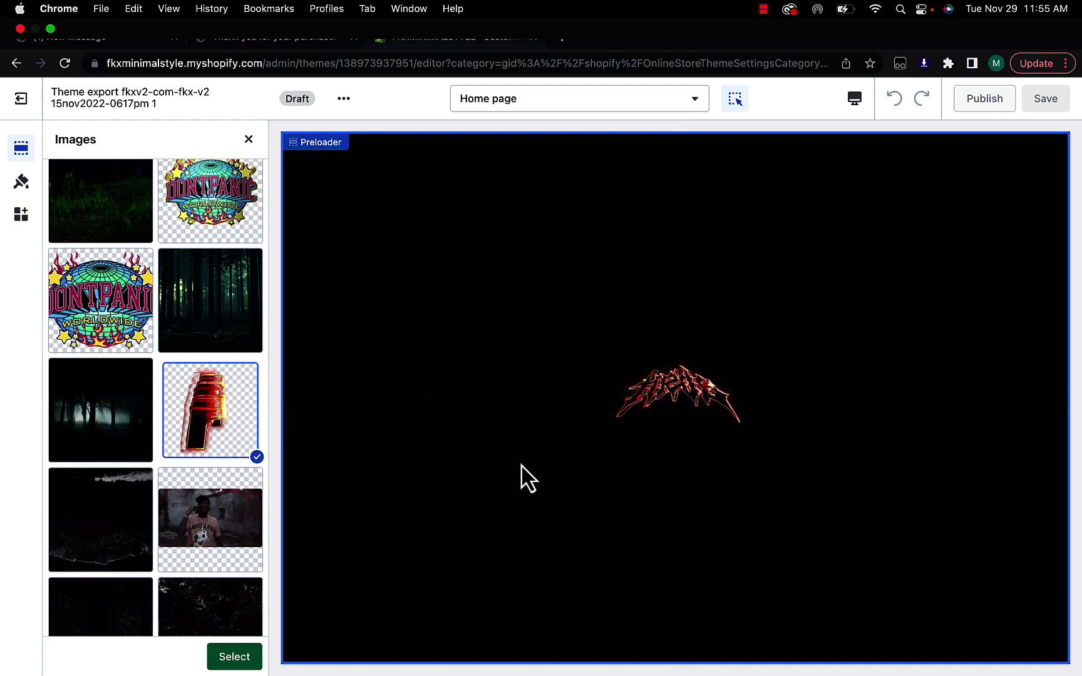
{"action": "left_click", "coordinate": [242, 662]}
Try white (#FFFFFF) as the Preloader's background color and undo the change
{"action": "left_click", "coordinate": [70, 489]}
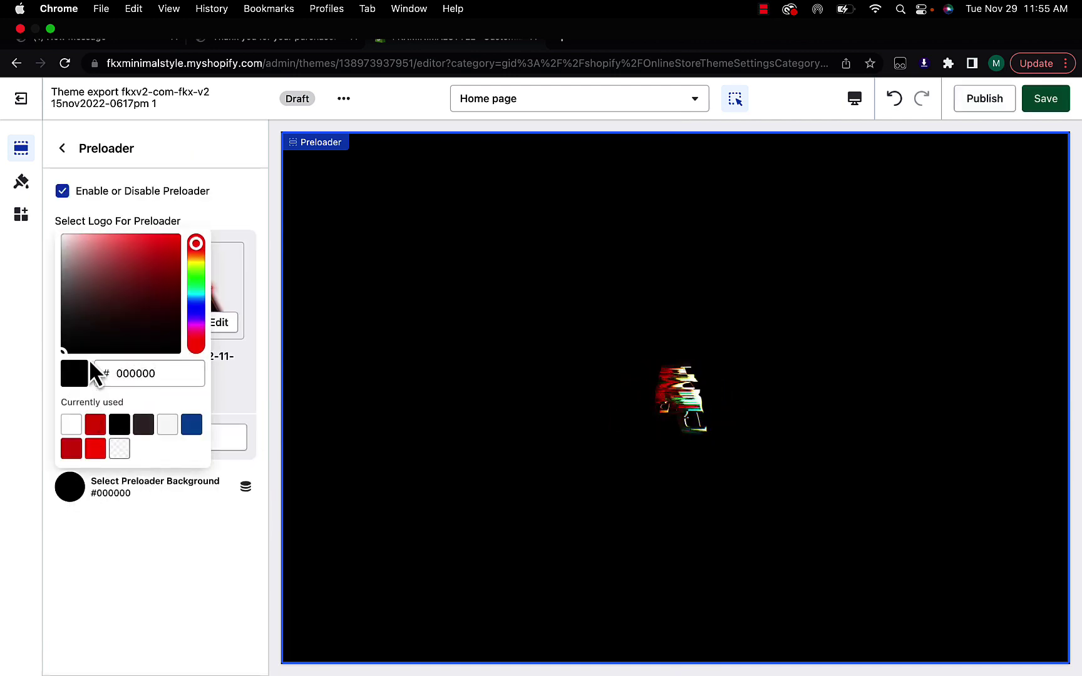
{"action": "left_click_drag", "start_coordinate": [62, 352], "coordinate": [59, 209]}
{"action": "left_click", "coordinate": [58, 209]}
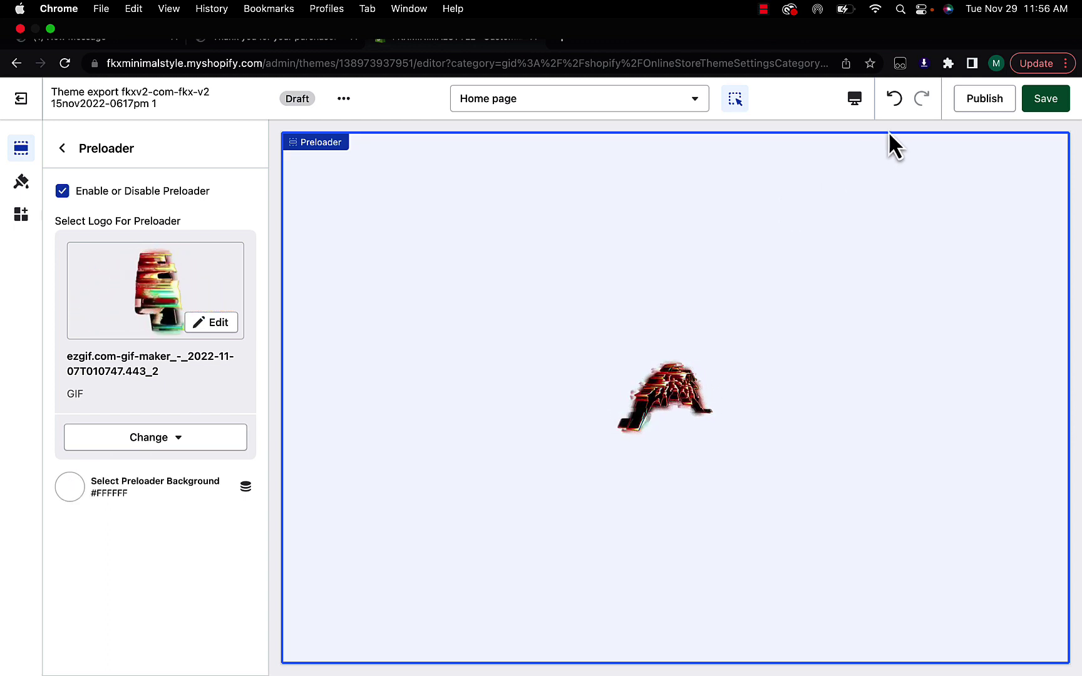
{"action": "left_click", "coordinate": [895, 98]}
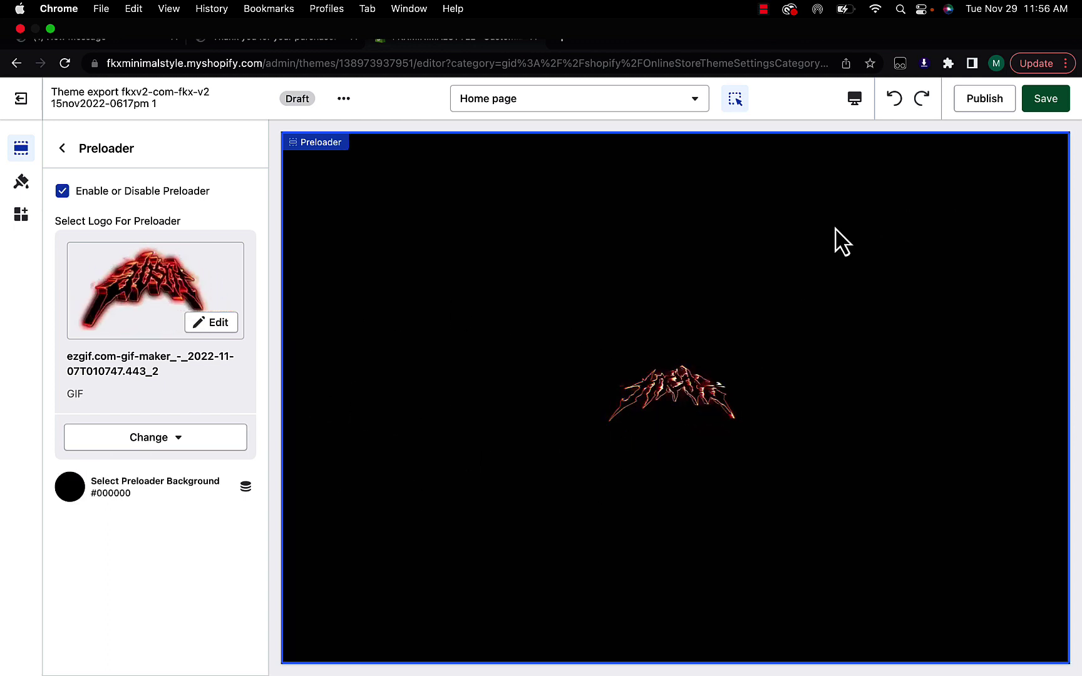
Save the theme and test the Welcome Page's ENTER button through to the shop page in the preview
{"action": "left_click", "coordinate": [1041, 102]}
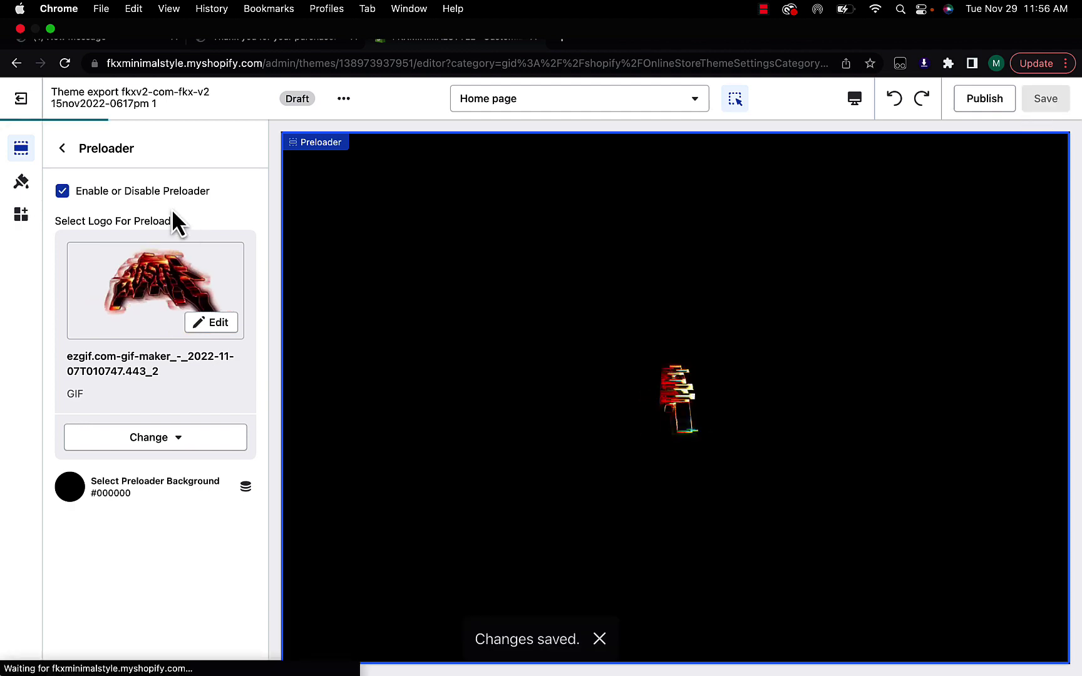
{"action": "left_click", "coordinate": [62, 147]}
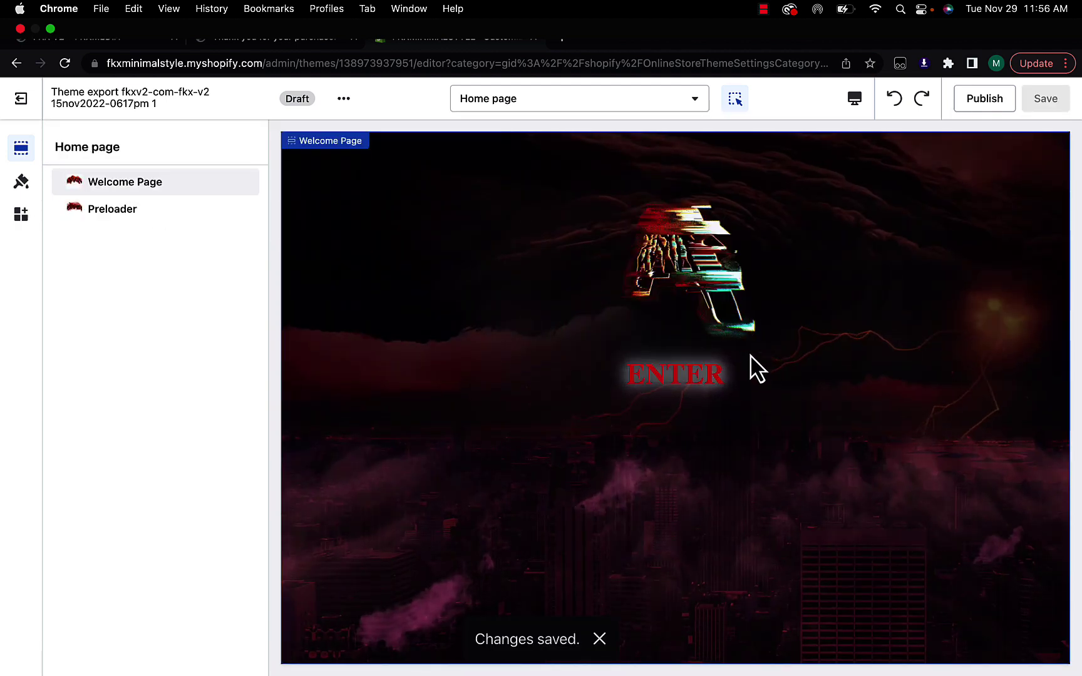
{"action": "left_click", "coordinate": [665, 381]}
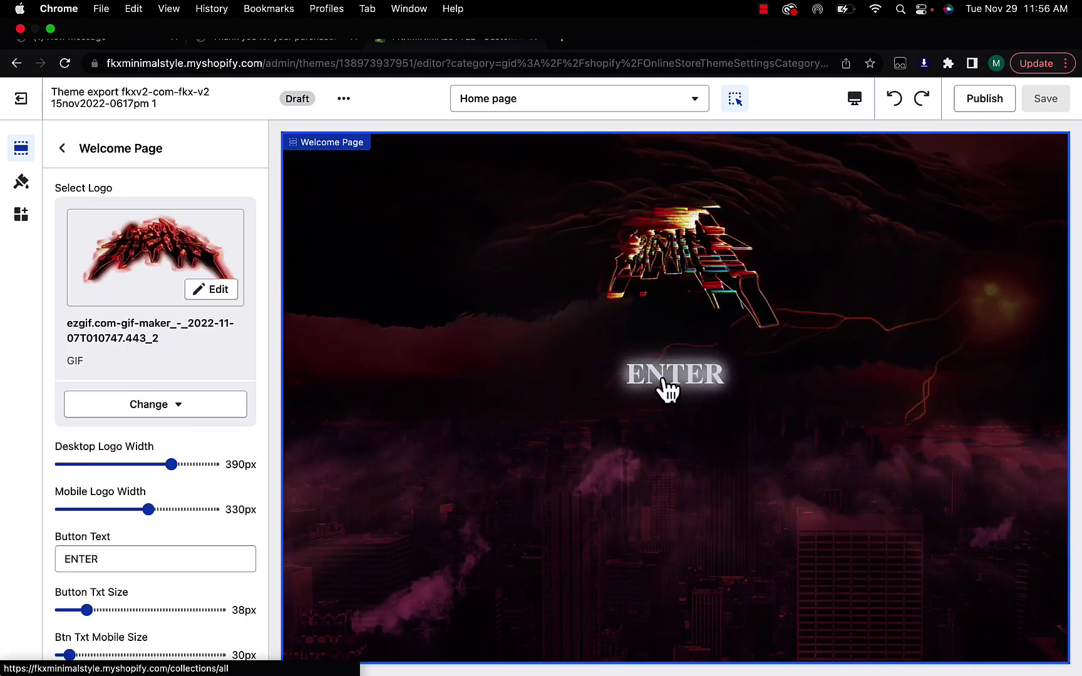
{"action": "left_click", "coordinate": [666, 385]}
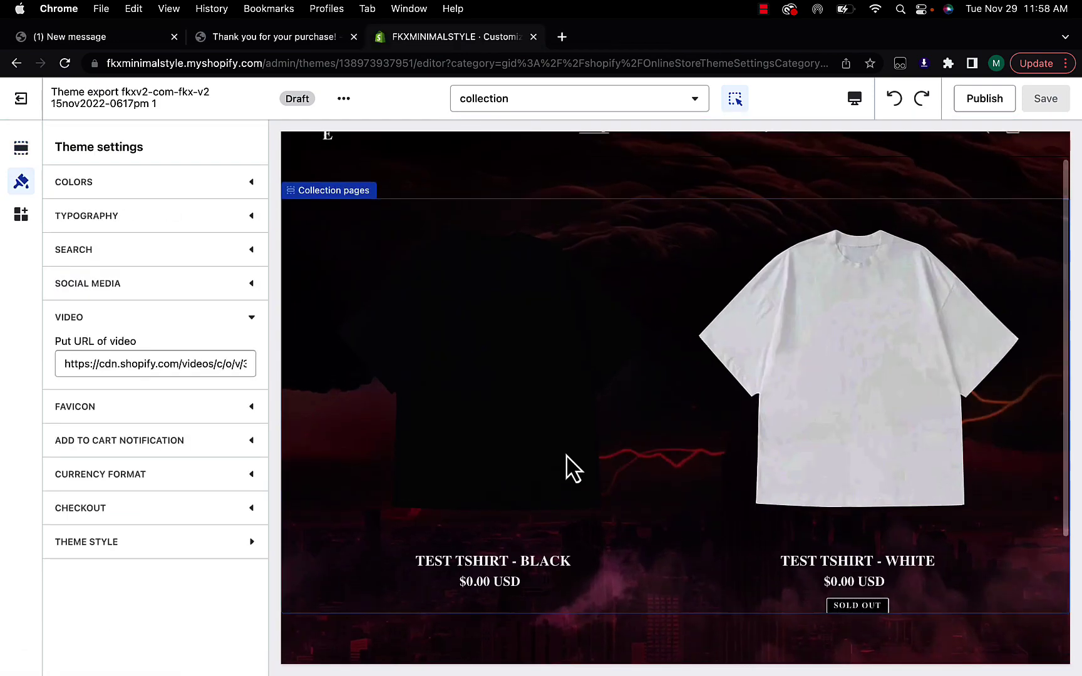
{"action": "scroll", "coordinate": [574, 470], "scroll_direction": "up", "scroll_amount": 1}
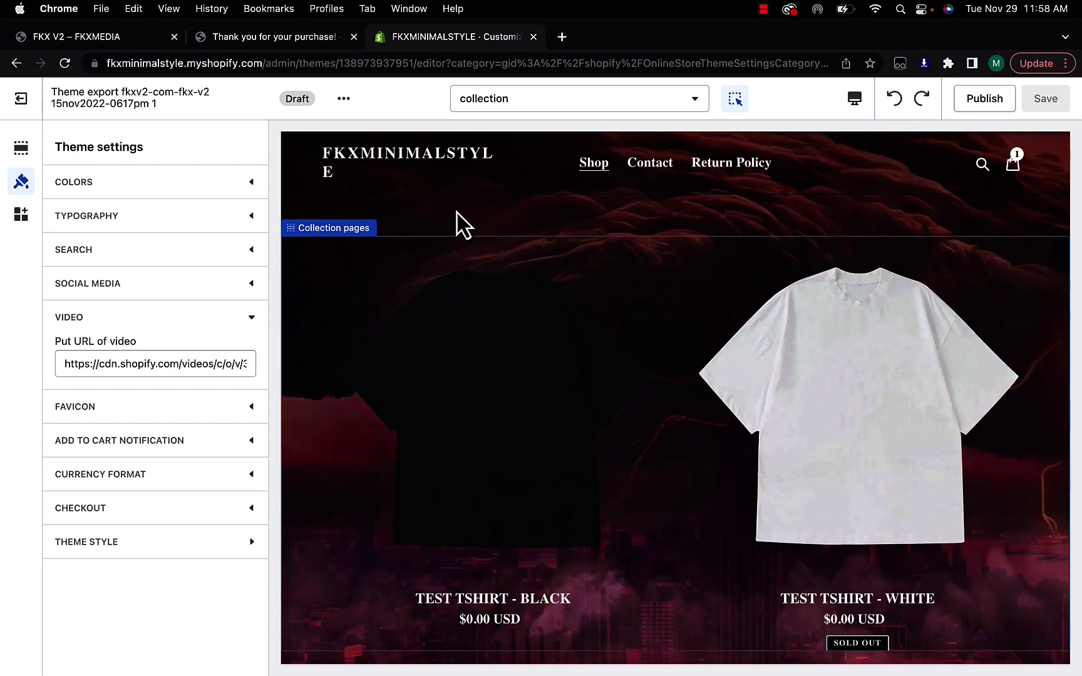
Use the animated red GIF from the image library as the Header's logo and set its custom width to 150px
{"action": "left_click", "coordinate": [384, 166]}
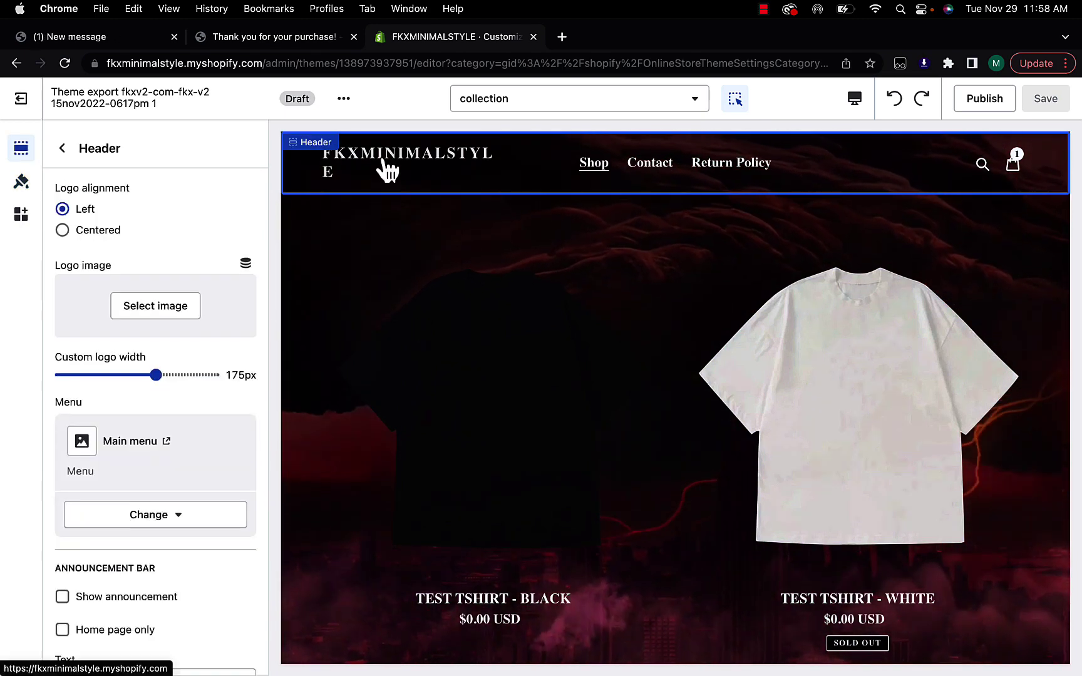
{"action": "left_click", "coordinate": [141, 316]}
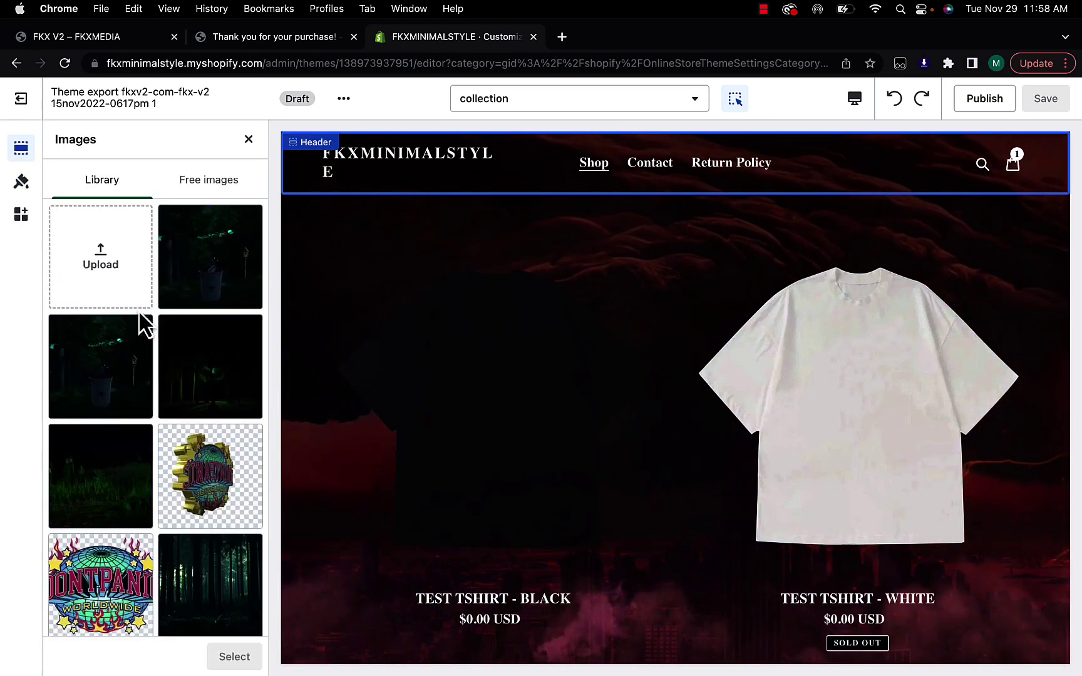
{"action": "scroll", "coordinate": [159, 338], "scroll_direction": "down", "scroll_amount": 5}
{"action": "left_click", "coordinate": [208, 399]}
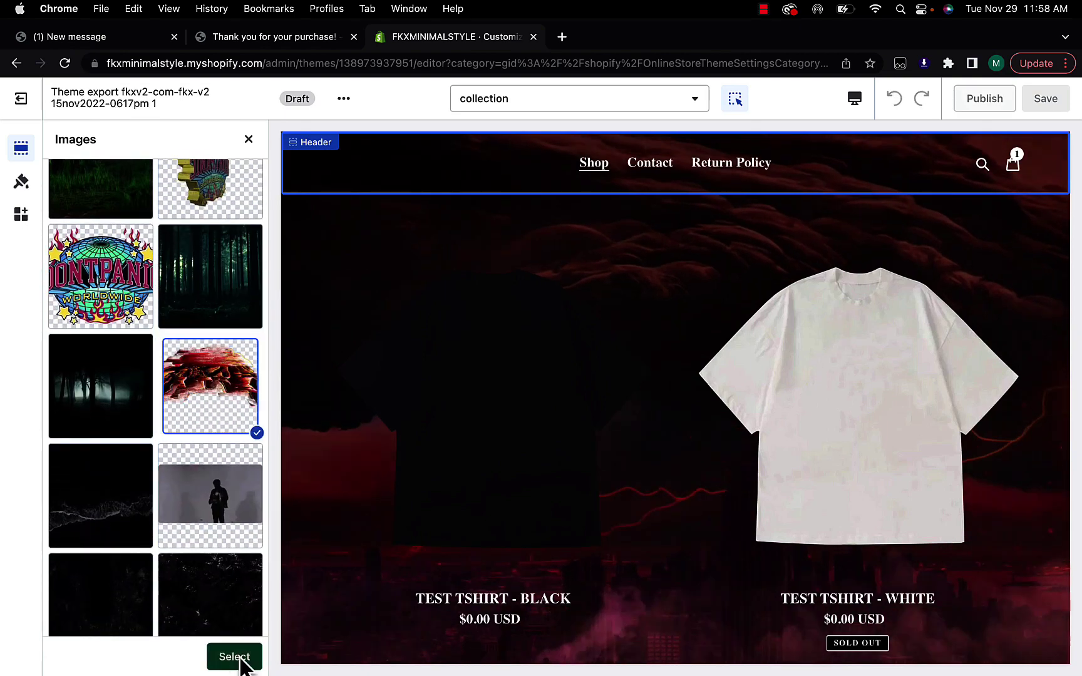
{"action": "left_click", "coordinate": [234, 656]}
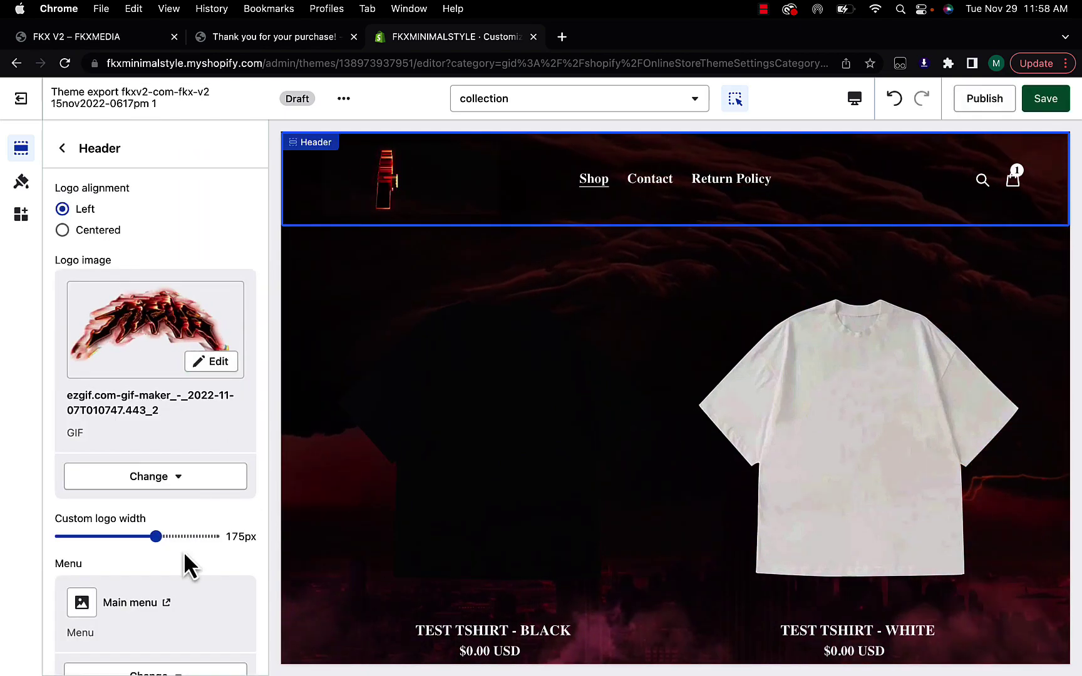
{"action": "left_click_drag", "start_coordinate": [156, 539], "coordinate": [137, 539]}
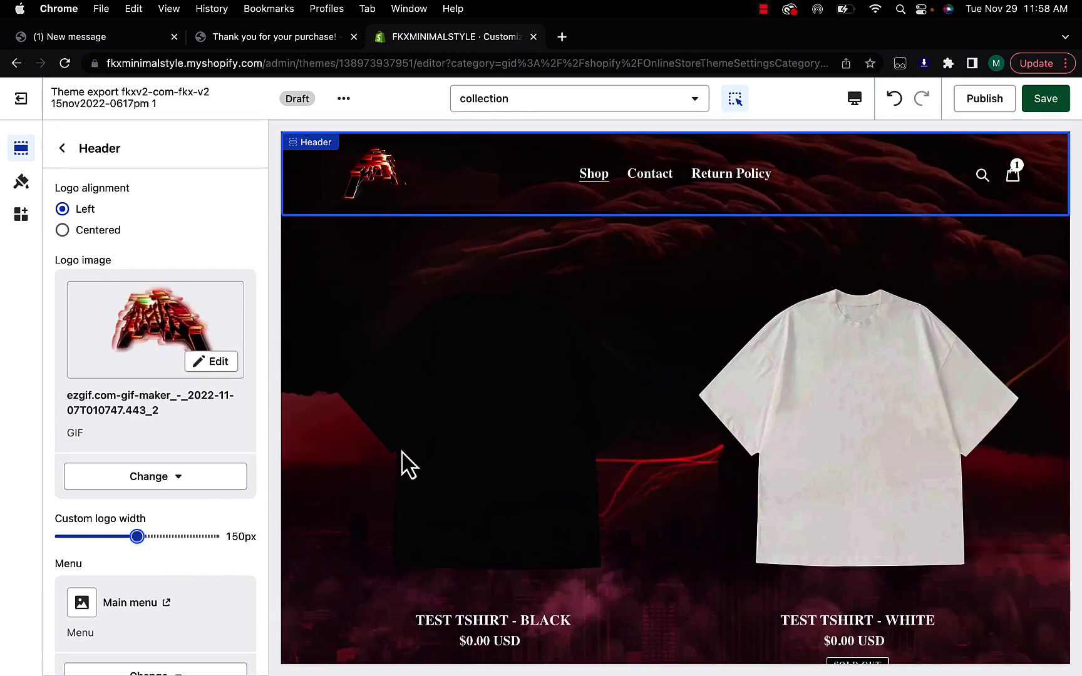
{"action": "scroll", "coordinate": [679, 360], "scroll_direction": "down", "scroll_amount": 3}
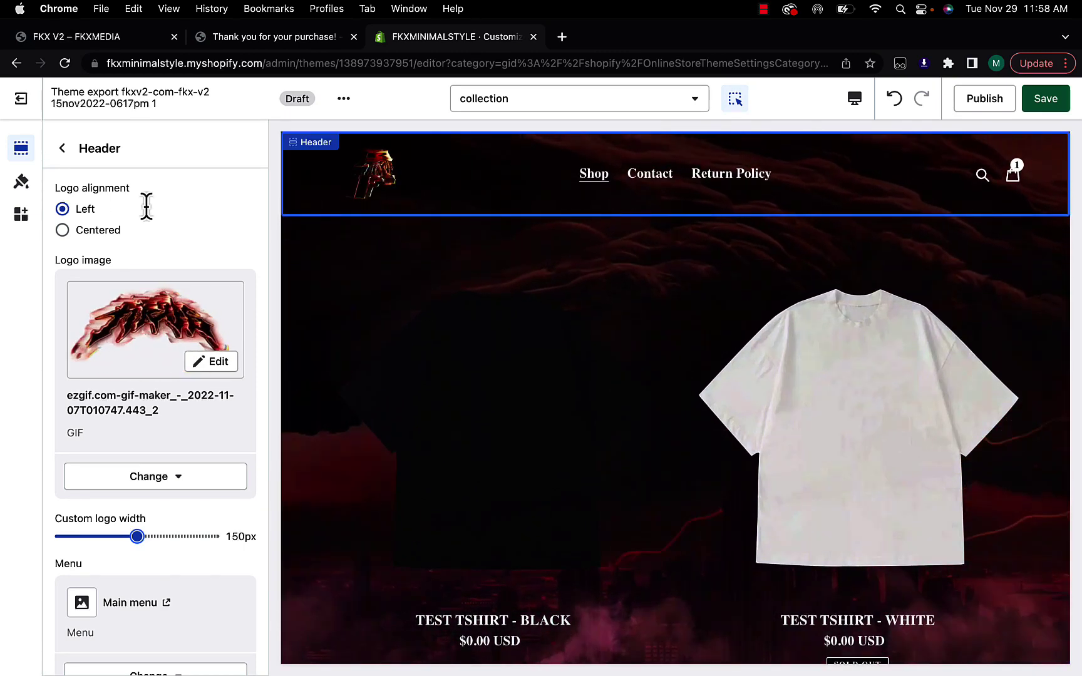
Clear the background video URL from the Video section of the theme settings
{"action": "left_click", "coordinate": [22, 182]}
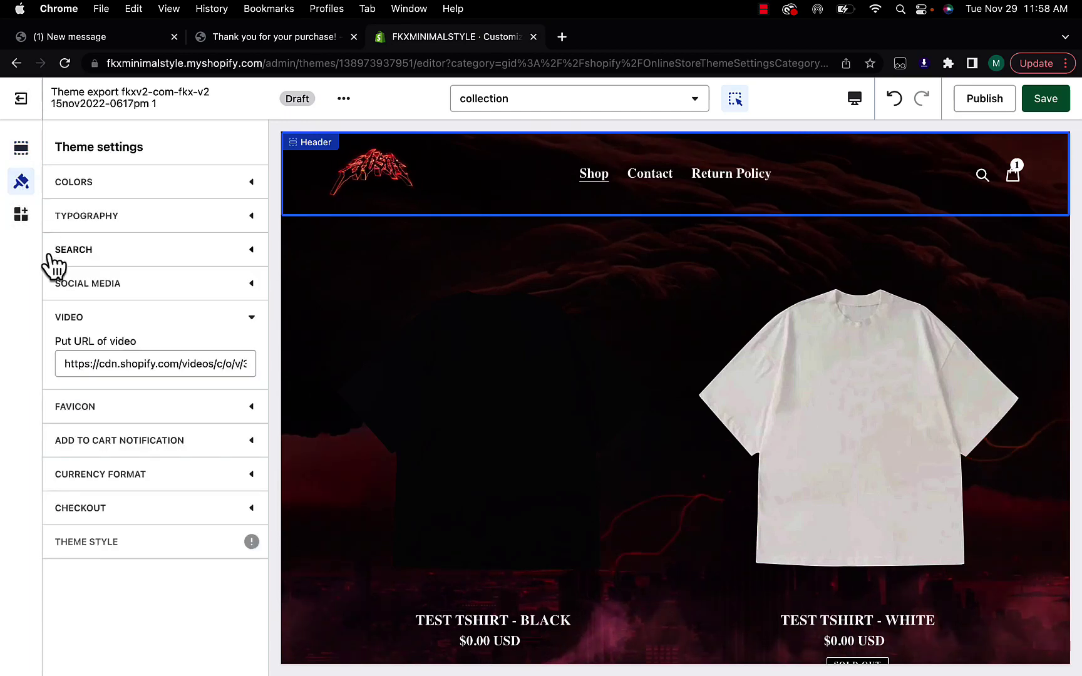
{"action": "left_click", "coordinate": [186, 364]}
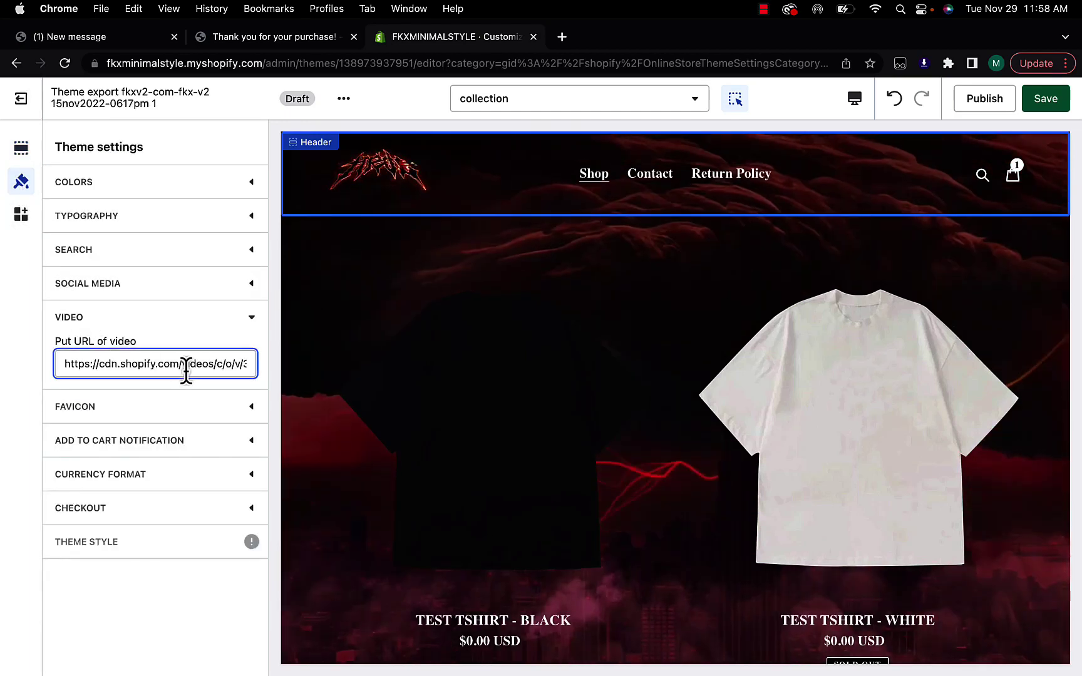
{"action": "key", "text": "super+a"}
{"action": "key", "text": "BackSpace"}
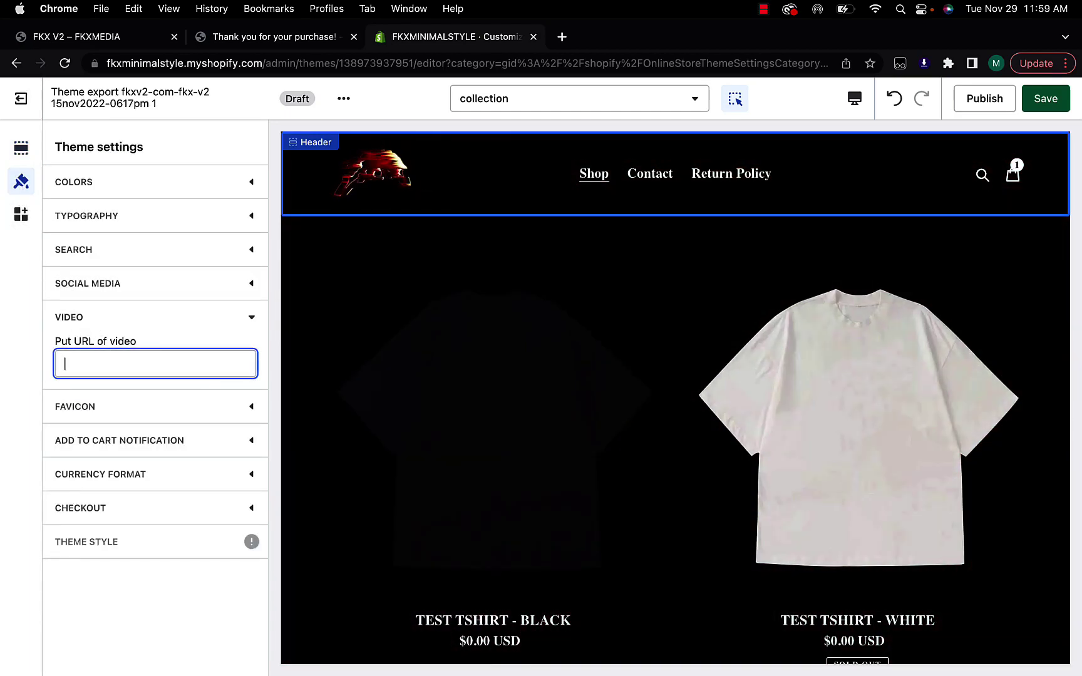
Set the Page background color in the theme's color settings to white (#FFFFFF)
{"action": "left_click", "coordinate": [97, 185]}
{"action": "scroll", "coordinate": [111, 275], "scroll_direction": "down", "scroll_amount": 3}
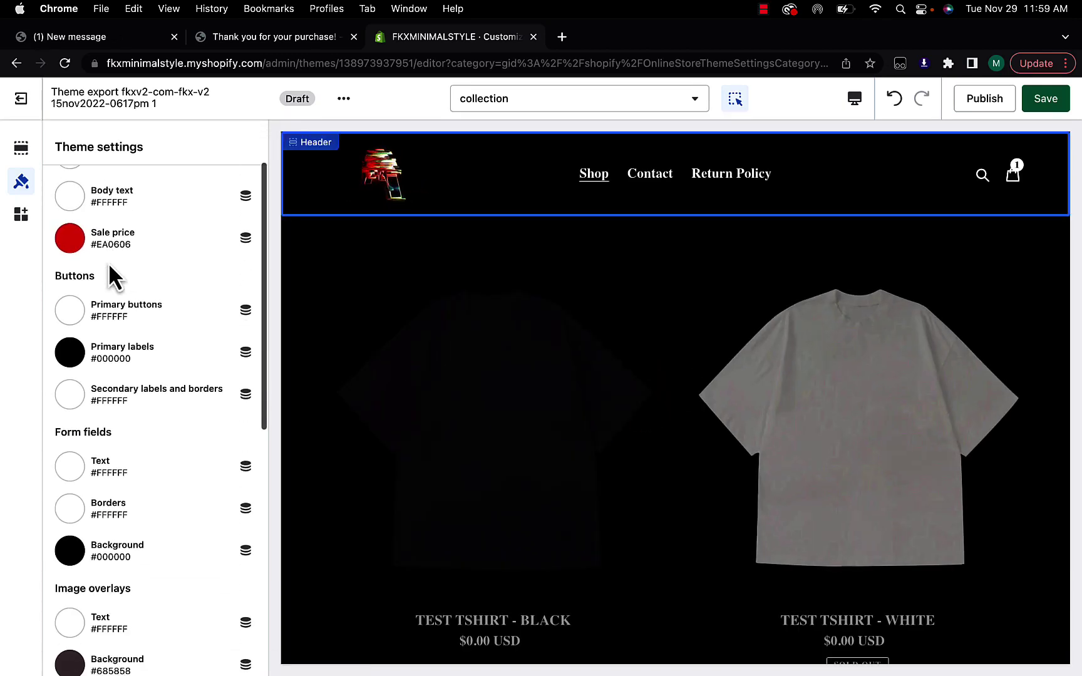
{"action": "scroll", "coordinate": [110, 268], "scroll_direction": "down", "scroll_amount": 4}
{"action": "left_click", "coordinate": [70, 570]}
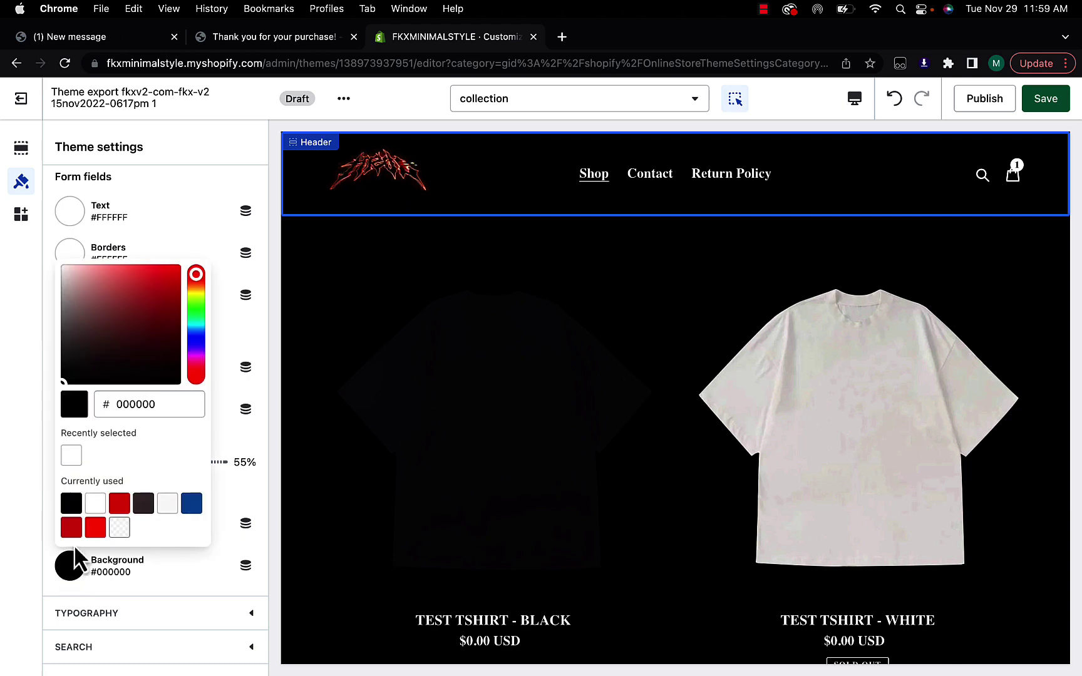
{"action": "left_click_drag", "start_coordinate": [66, 391], "coordinate": [41, 247]}
{"action": "left_click", "coordinate": [41, 247]}
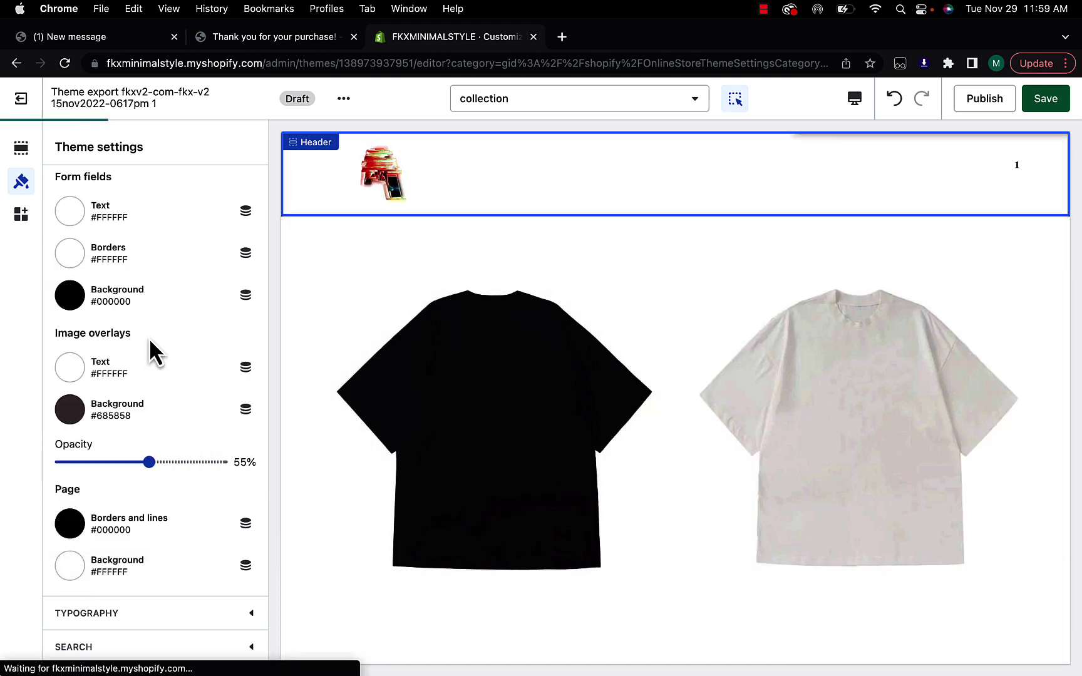
Set the Body text color to black (#000000) and check the product prices in the collection preview
{"action": "scroll", "coordinate": [149, 338], "scroll_direction": "up", "scroll_amount": 4}
{"action": "scroll", "coordinate": [149, 338], "scroll_direction": "down", "scroll_amount": 5}
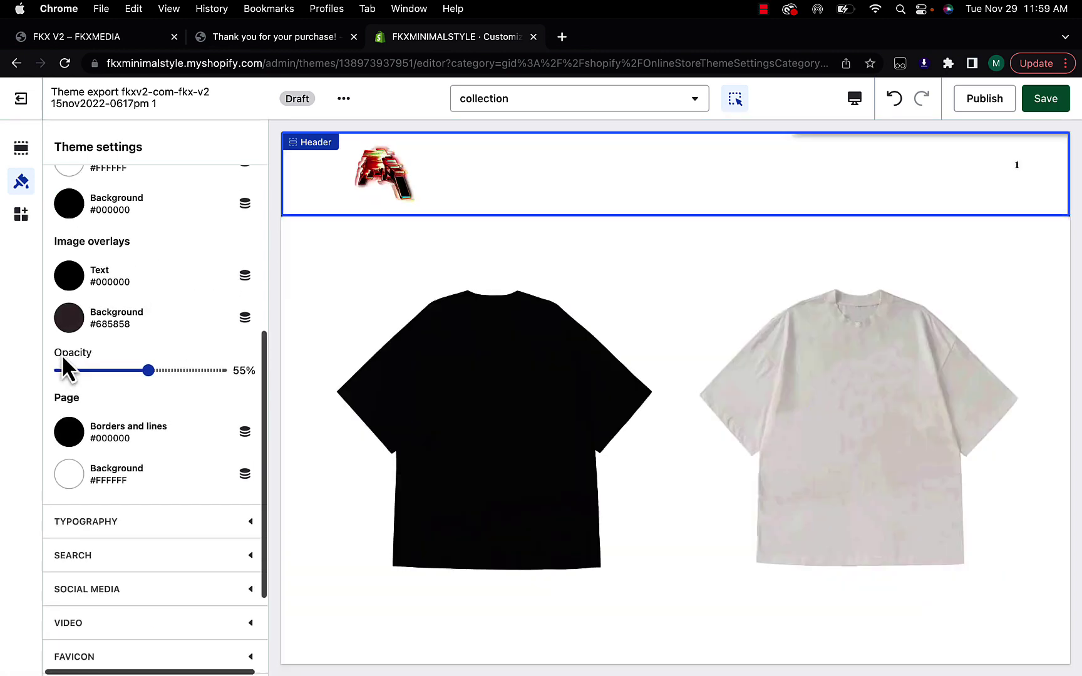
{"action": "scroll", "coordinate": [113, 381], "scroll_direction": "up", "scroll_amount": 5}
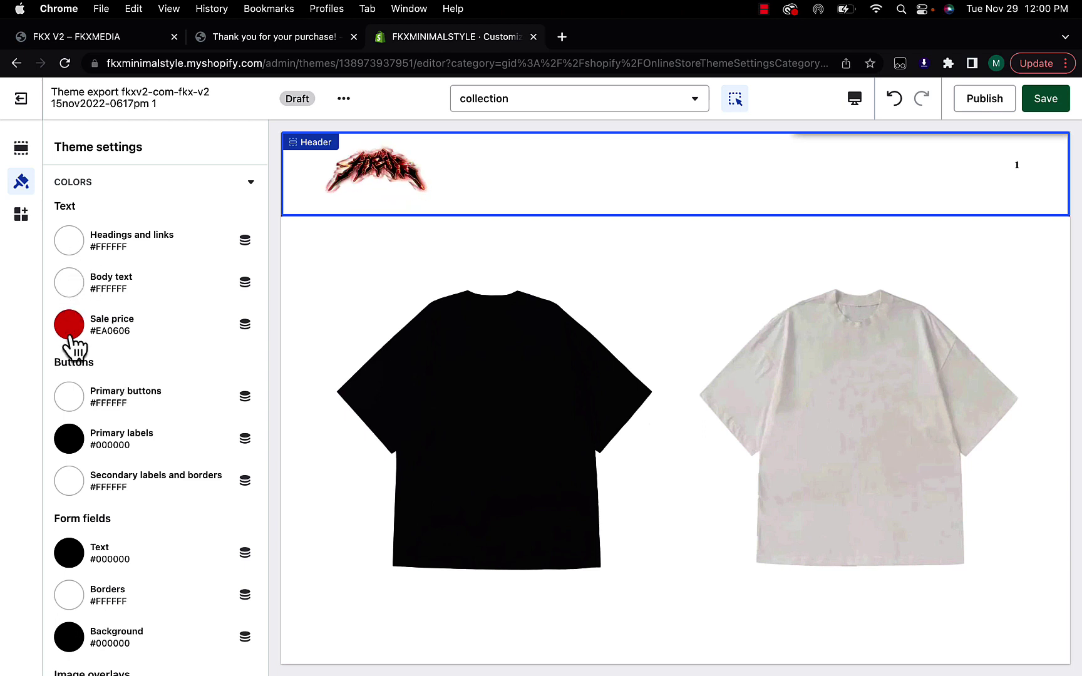
{"action": "left_click", "coordinate": [70, 285]}
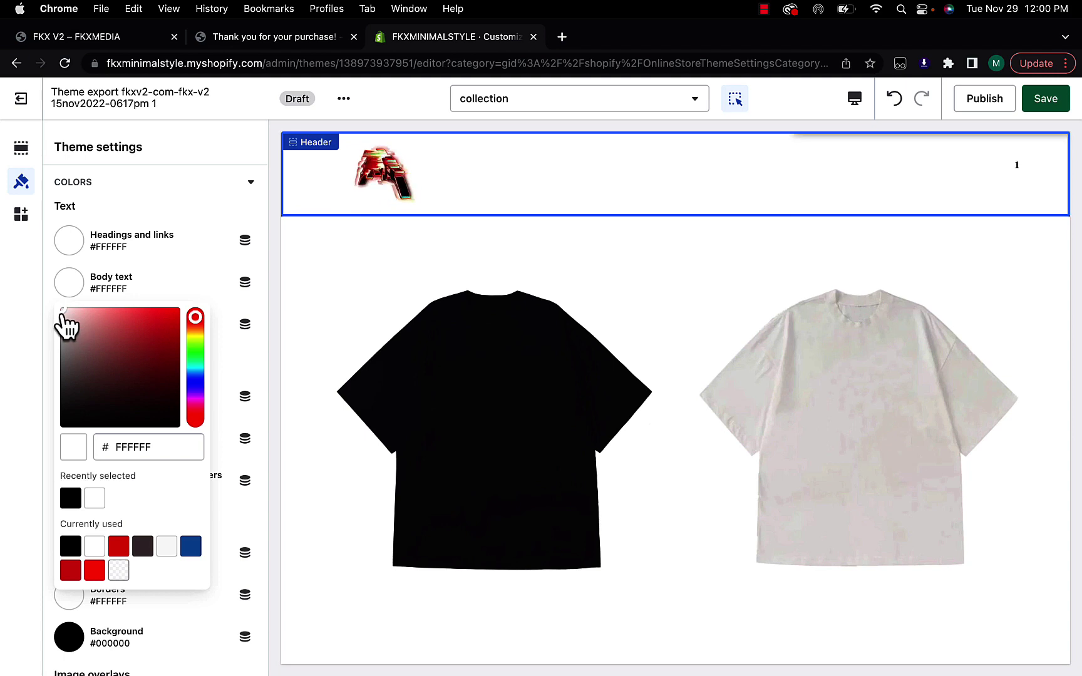
{"action": "left_click_drag", "start_coordinate": [62, 312], "coordinate": [25, 480]}
{"action": "left_click", "coordinate": [25, 480]}
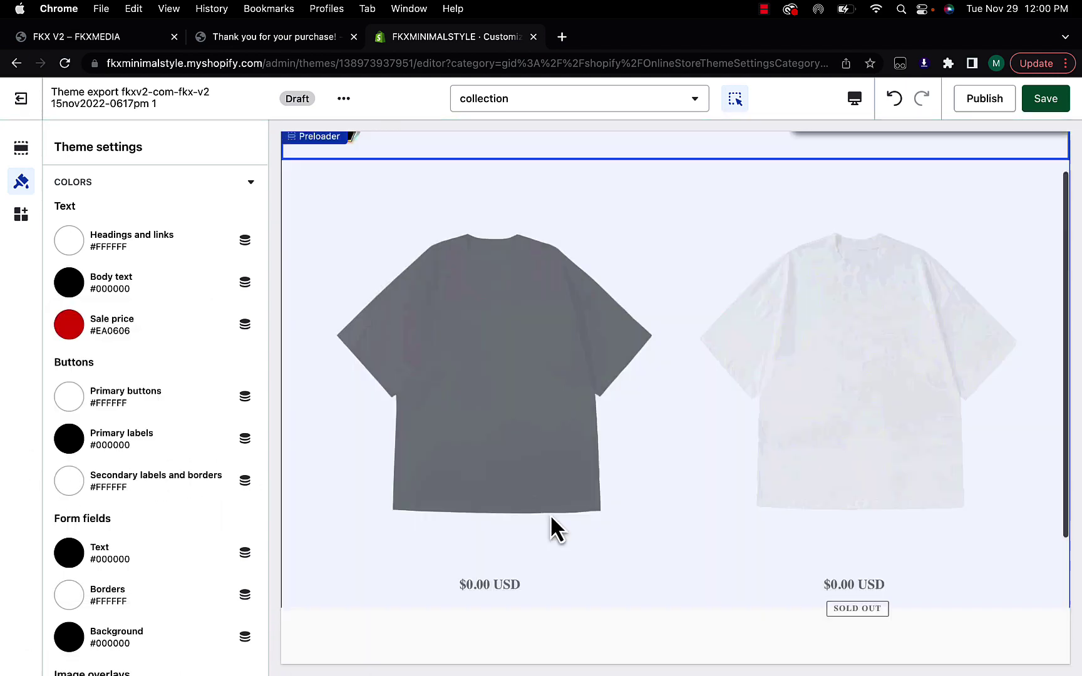
{"action": "scroll", "coordinate": [552, 518], "scroll_direction": "down", "scroll_amount": 3}
{"action": "scroll", "coordinate": [550, 514], "scroll_direction": "up", "scroll_amount": 3}
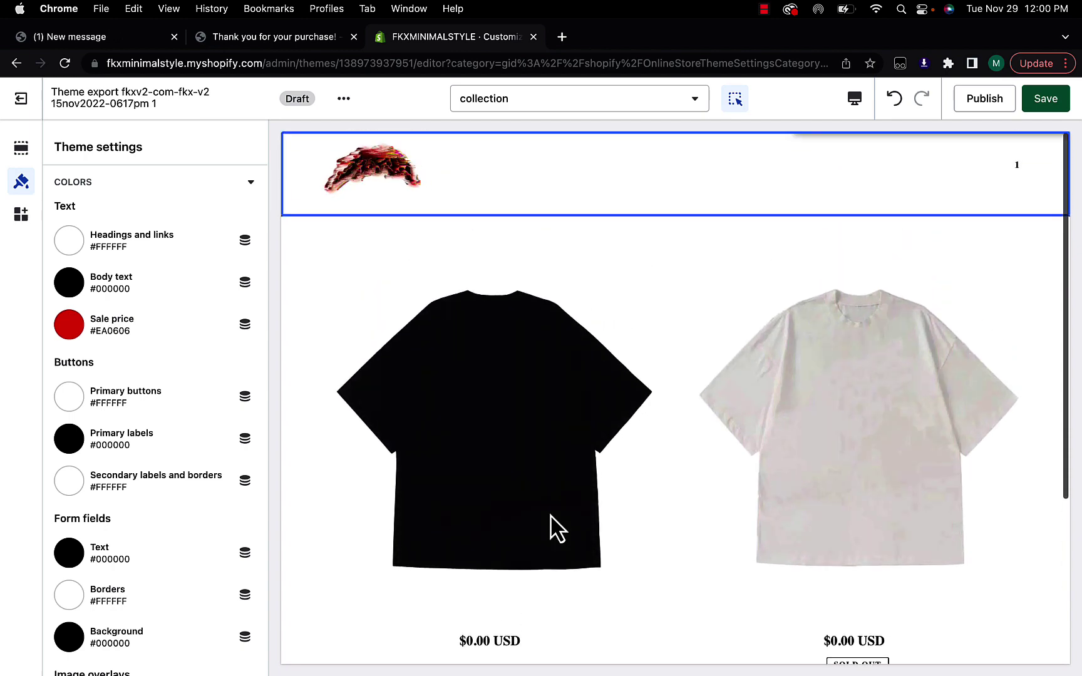
Set the Headings and links text color to black (#000000)
{"action": "left_click", "coordinate": [69, 240]}
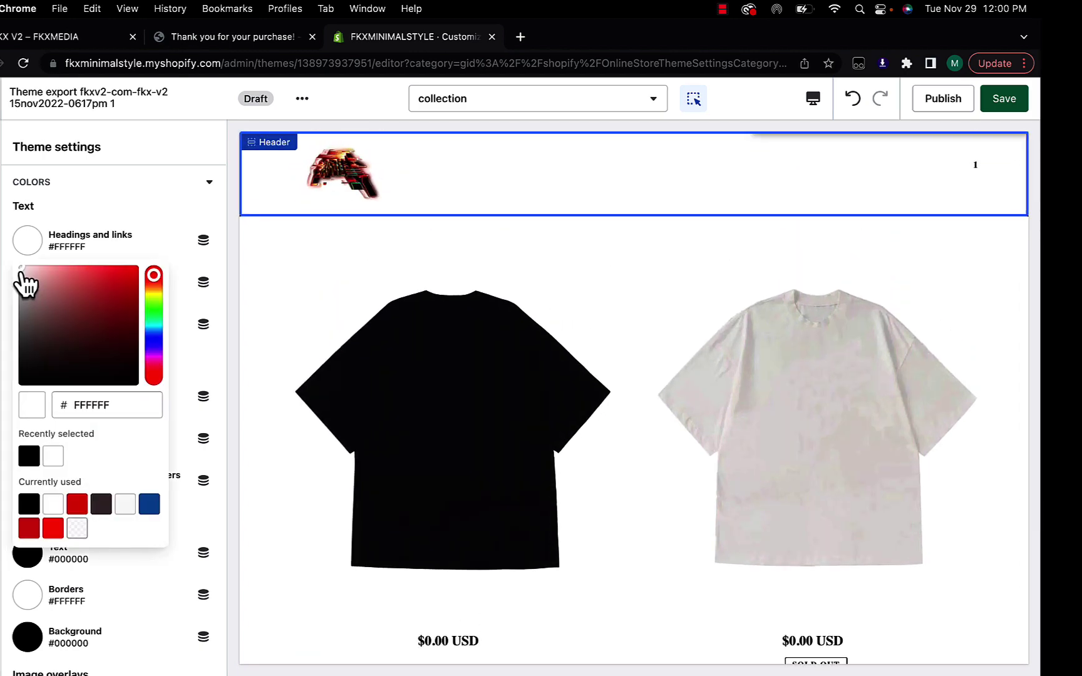
{"action": "left_click_drag", "start_coordinate": [21, 271], "coordinate": [1, 446]}
{"action": "left_click", "coordinate": [1, 446]}
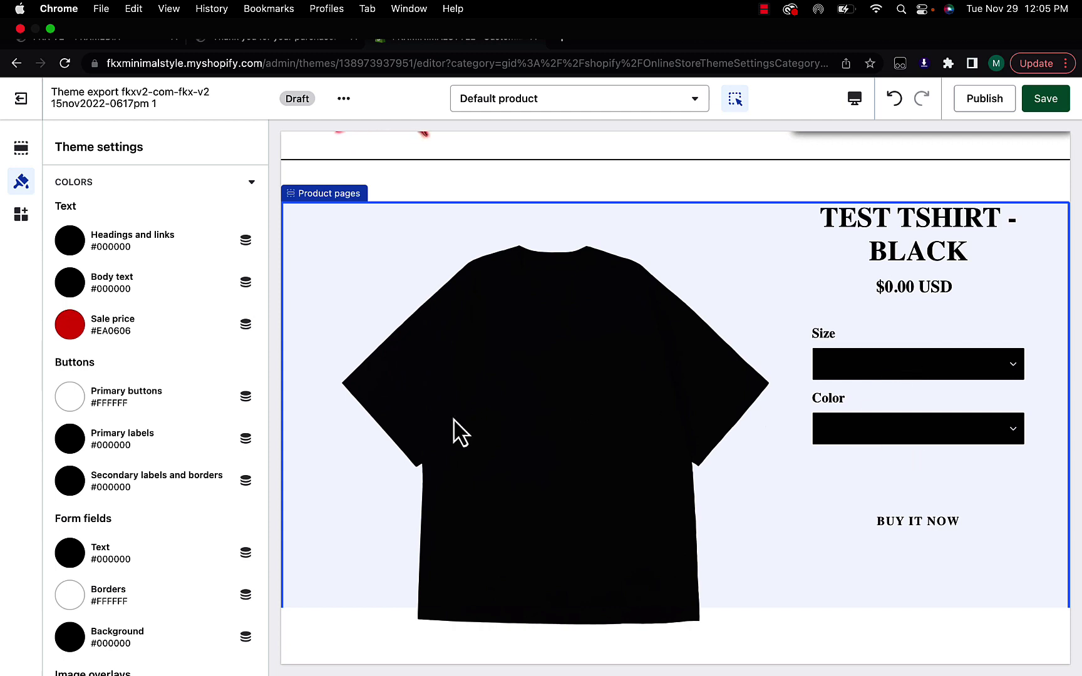
Set the Primary buttons color to black (#000000) and the Primary labels color to white (#FFFFFF)
{"action": "left_click", "coordinate": [74, 408]}
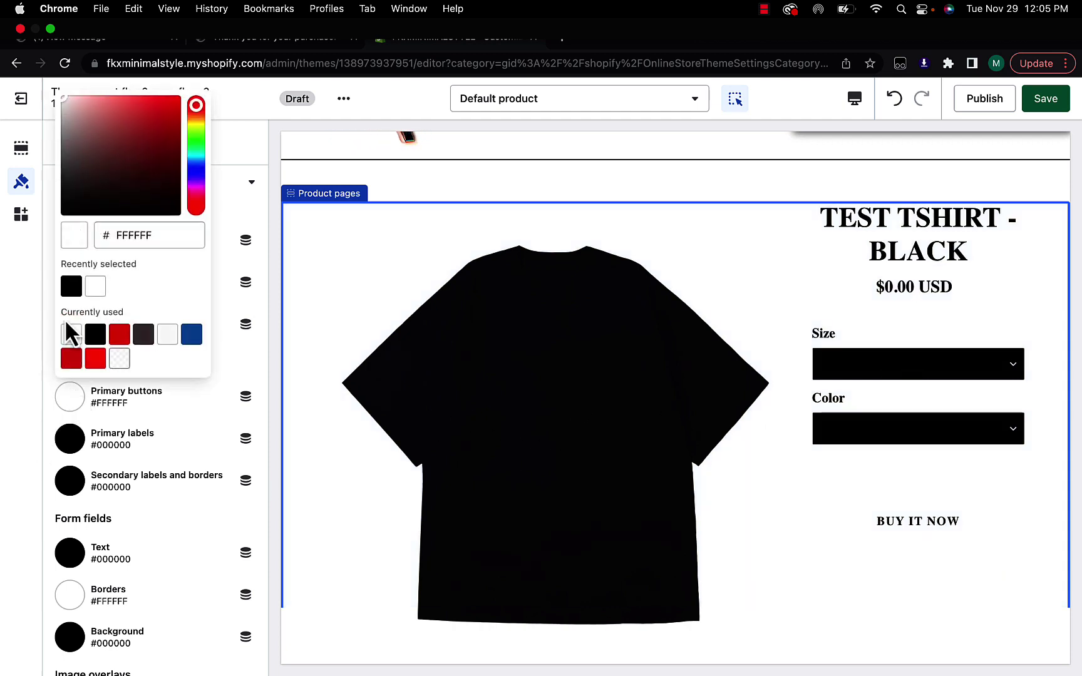
{"action": "left_click_drag", "start_coordinate": [66, 119], "coordinate": [43, 261]}
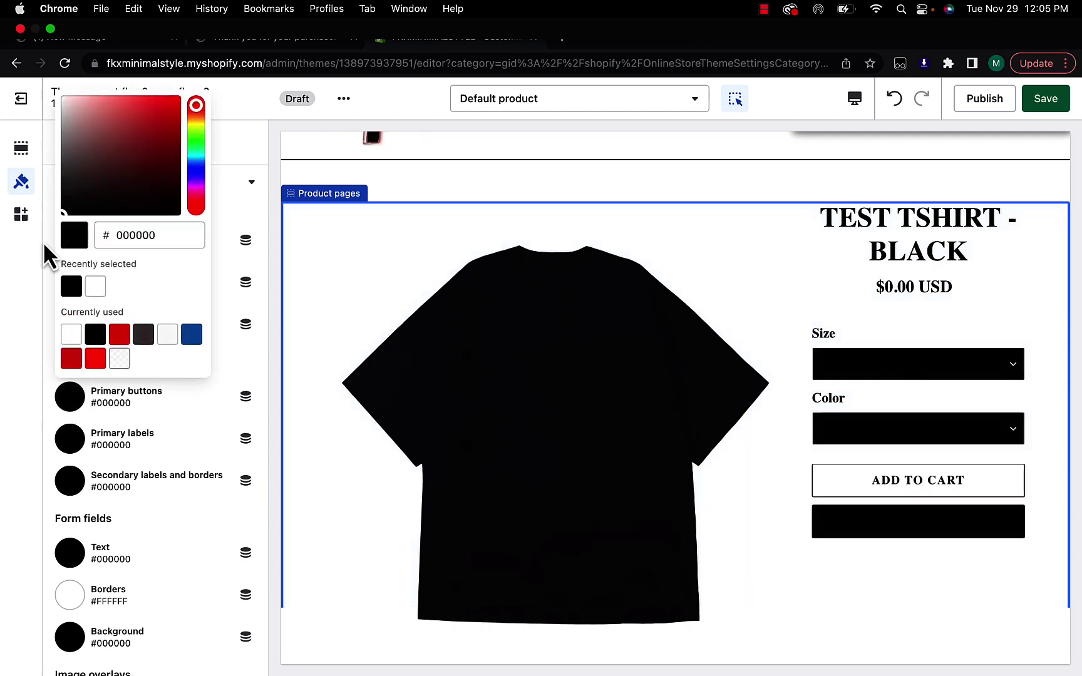
{"action": "left_click", "coordinate": [42, 254]}
{"action": "left_click", "coordinate": [72, 446]}
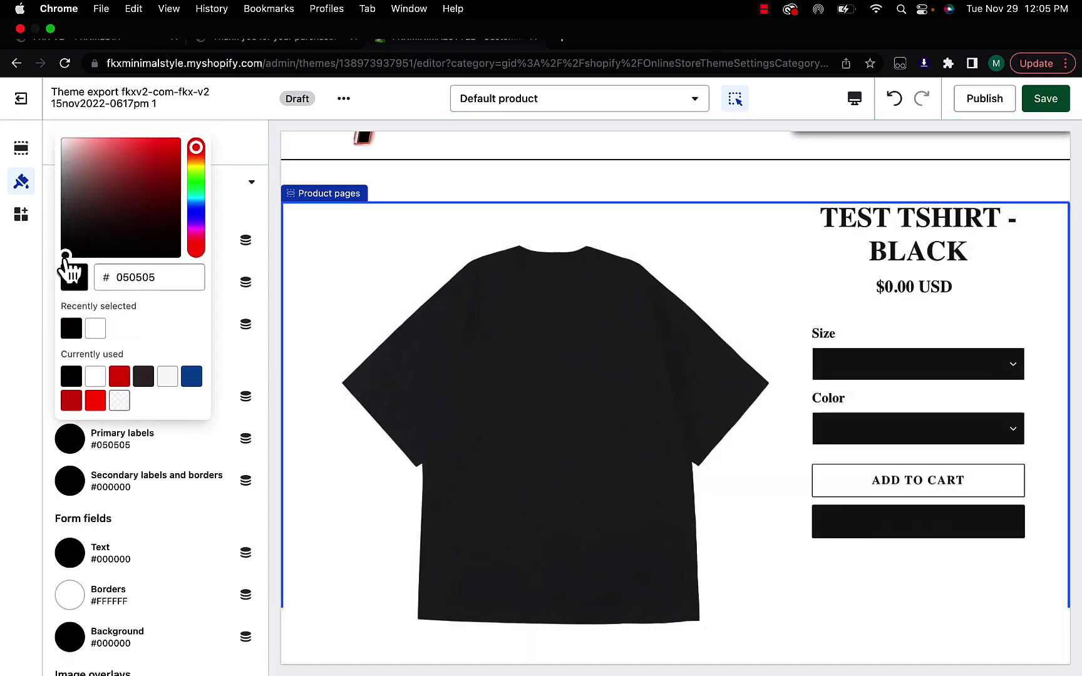
{"action": "left_click_drag", "start_coordinate": [64, 263], "coordinate": [47, 146]}
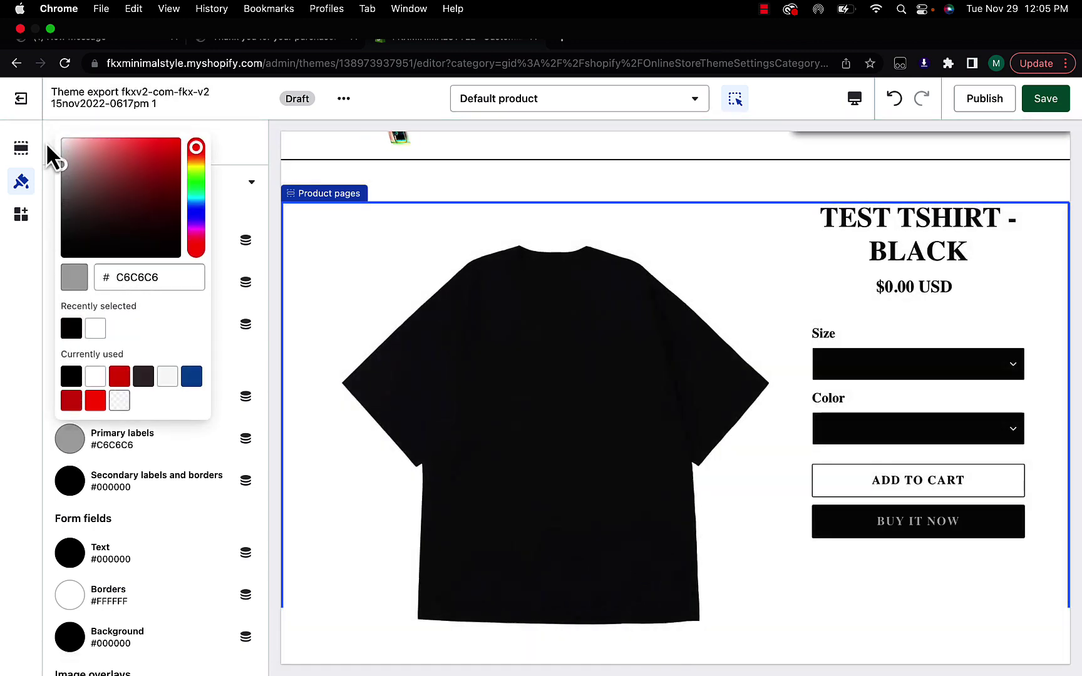
{"action": "left_click", "coordinate": [47, 128]}
Set the Form fields text color to white (#FFFFFF) and test it by choosing size M in the product preview
{"action": "scroll", "coordinate": [72, 456], "scroll_direction": "down", "scroll_amount": 3}
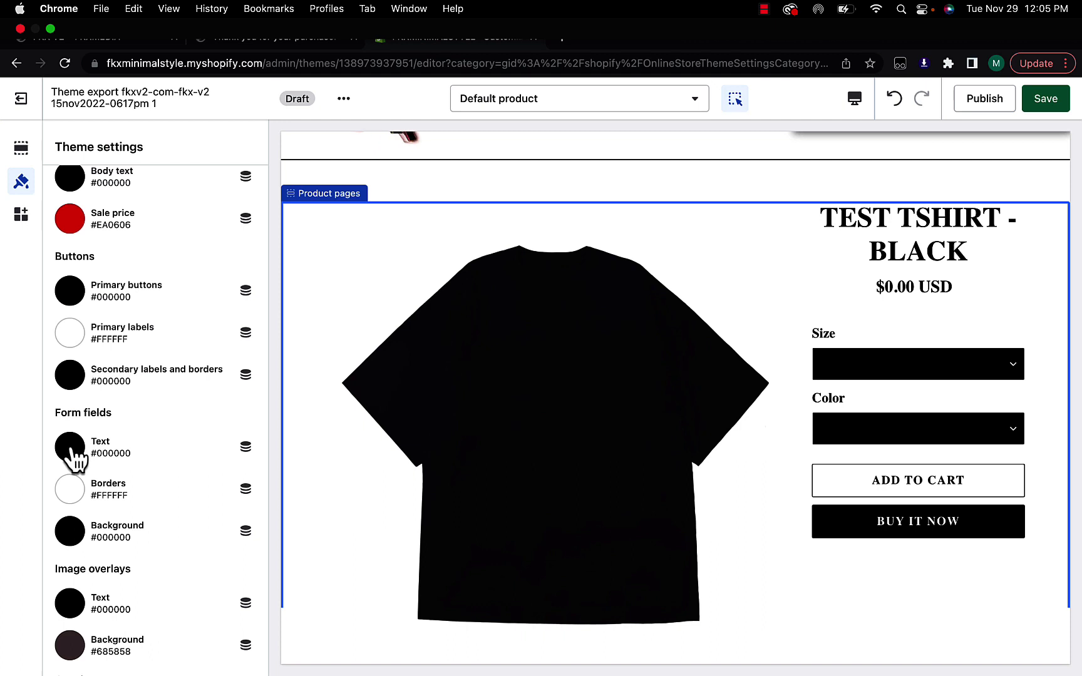
{"action": "left_click", "coordinate": [71, 447]}
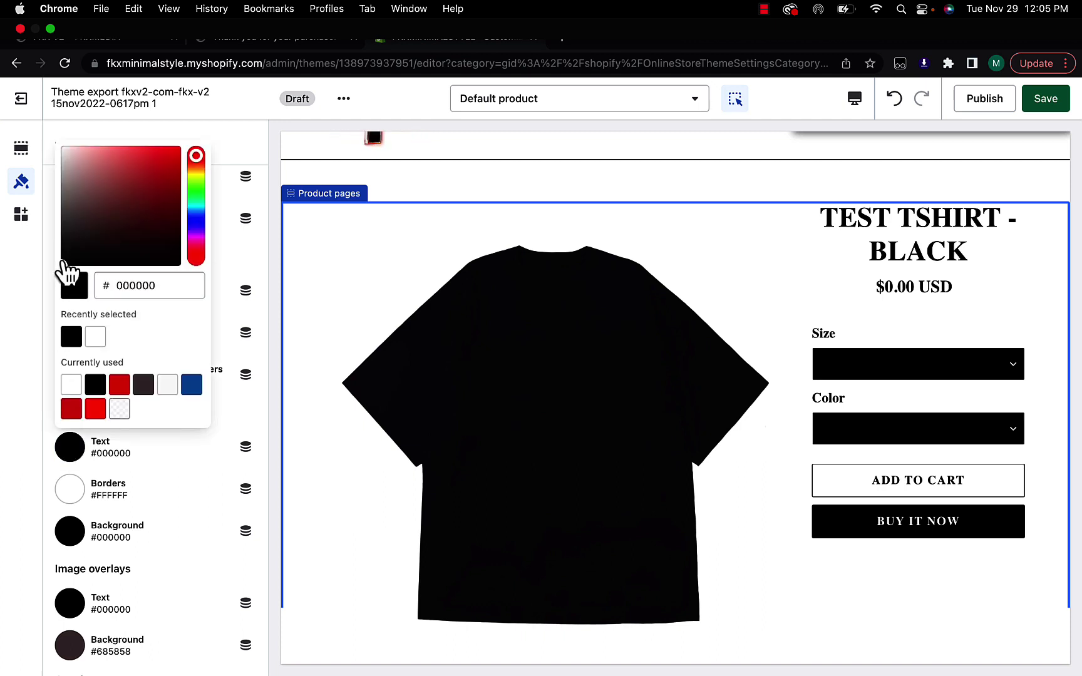
{"action": "left_click", "coordinate": [42, 132]}
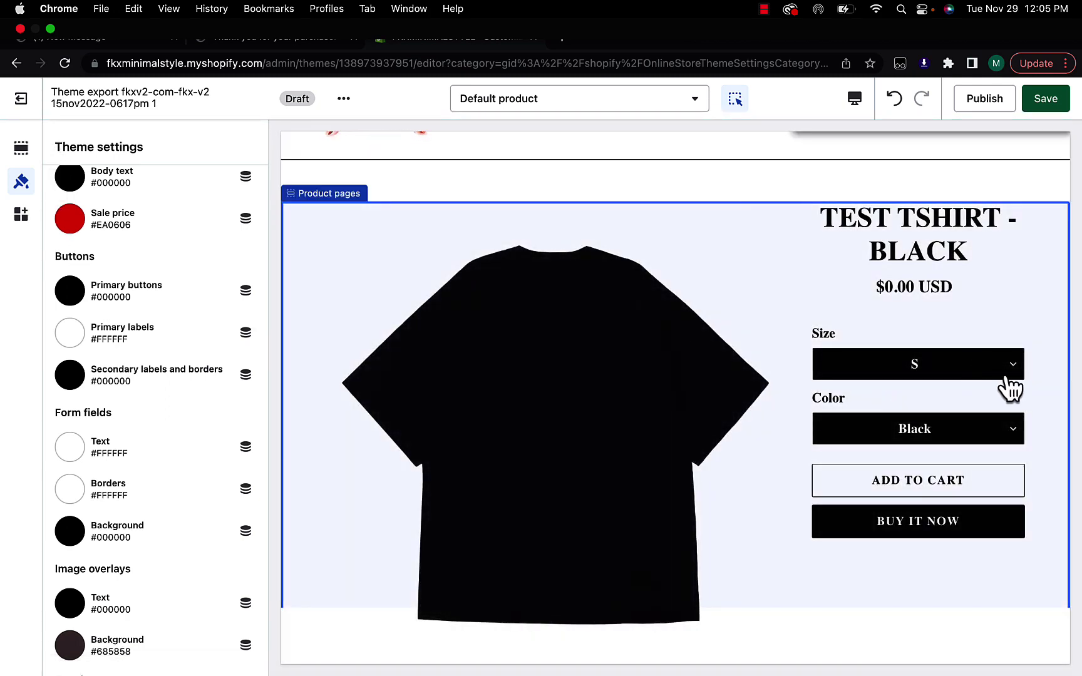
{"action": "left_click", "coordinate": [1012, 373]}
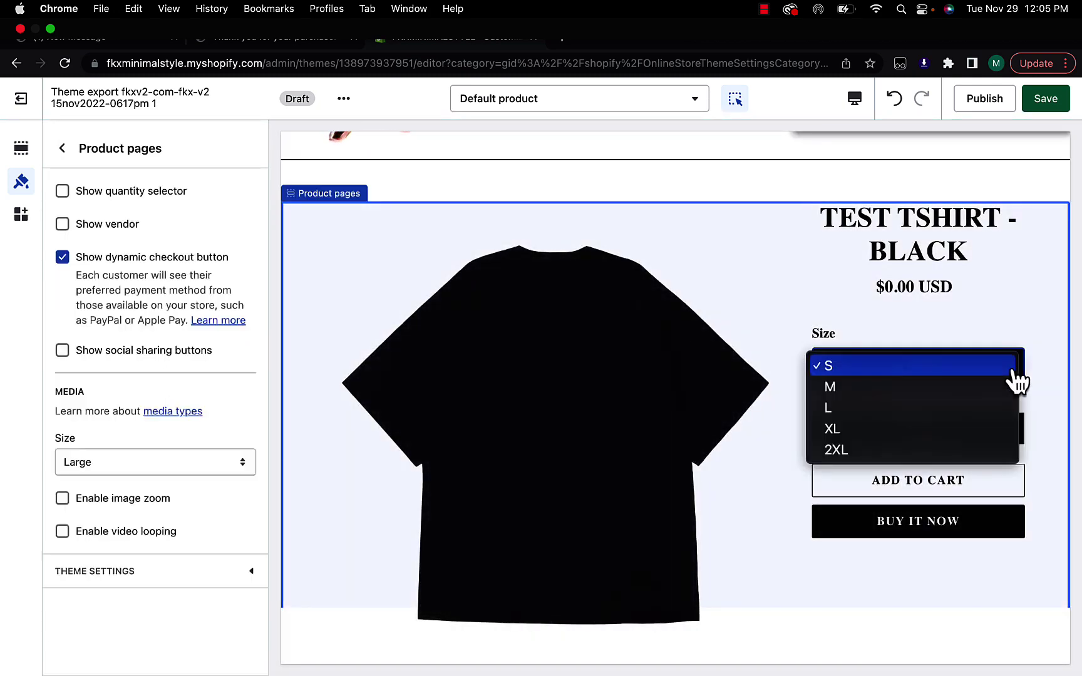
{"action": "left_click", "coordinate": [897, 387]}
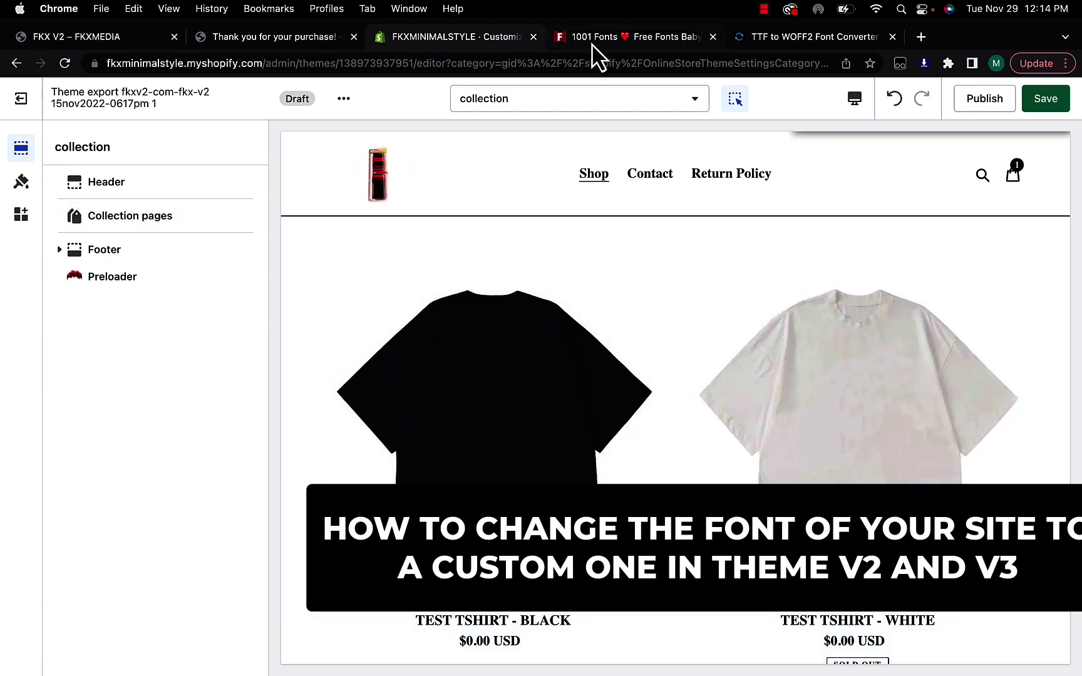
Switch to the 1001 Fonts site, download the Slugs Racer font and show slugs-racer.zip in Finder
{"action": "left_click", "coordinate": [593, 39]}
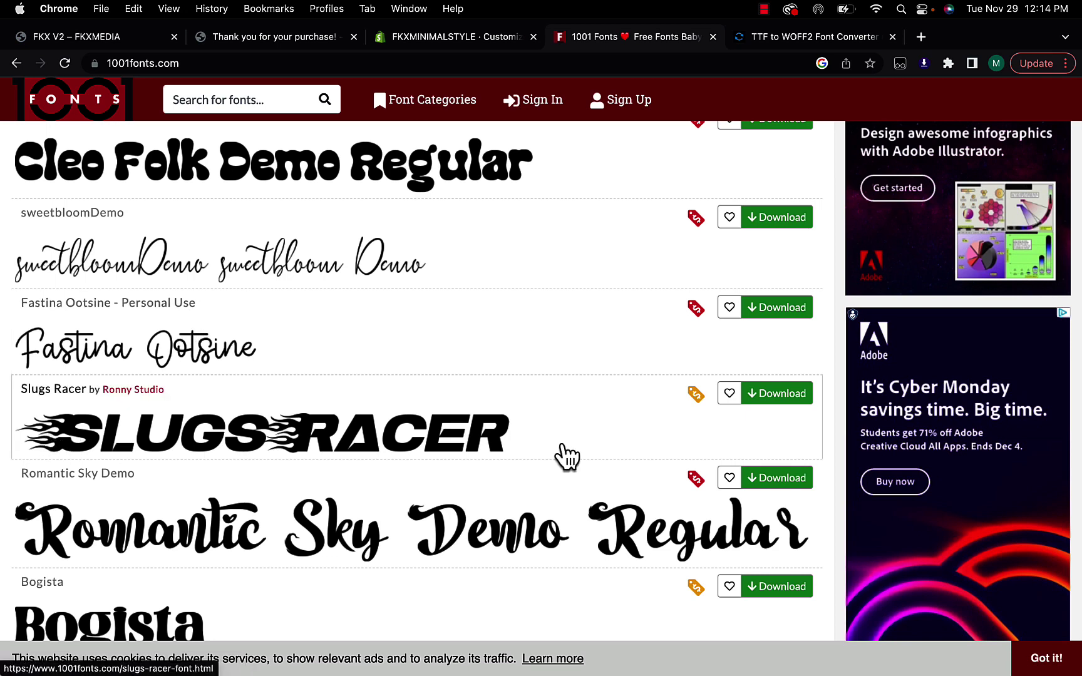
{"action": "left_click", "coordinate": [772, 402]}
{"action": "left_click", "coordinate": [157, 655]}
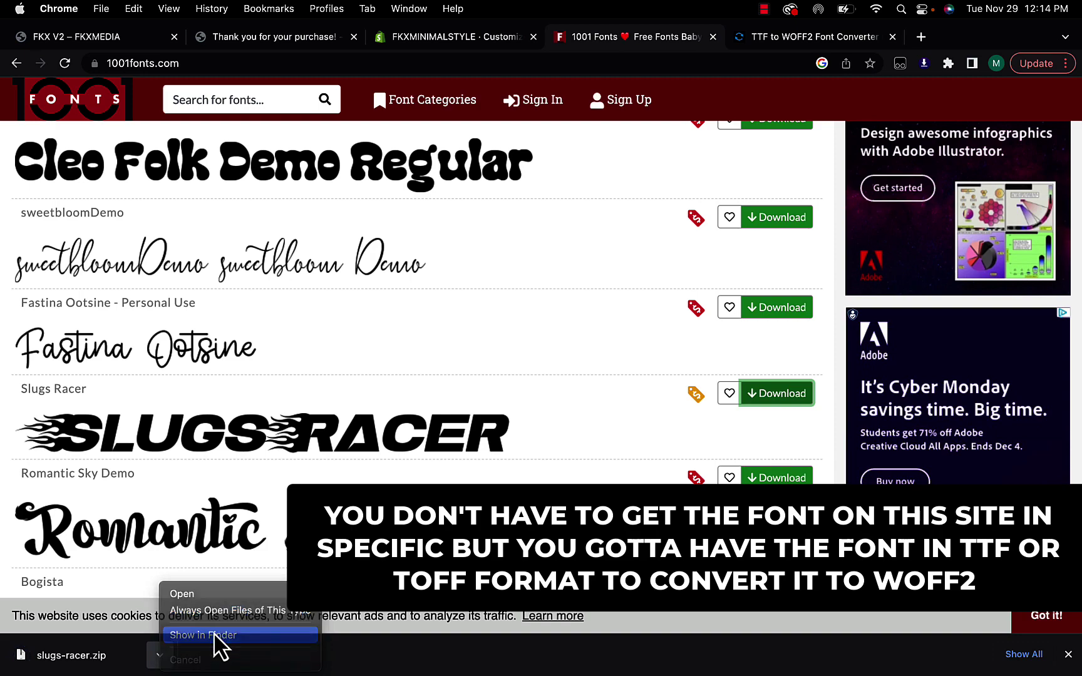
{"action": "left_click", "coordinate": [216, 636]}
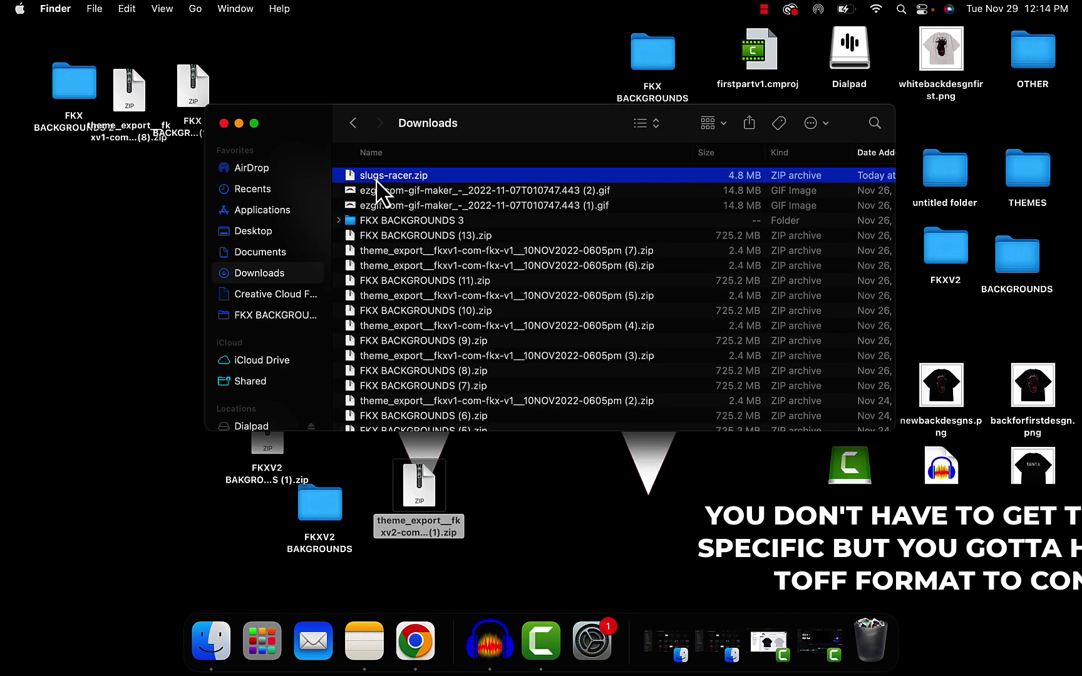
Extract slugs-racer.zip in Downloads and expand the slugs-racer folder to find the TTF font file
{"action": "double_click", "coordinate": [379, 177]}
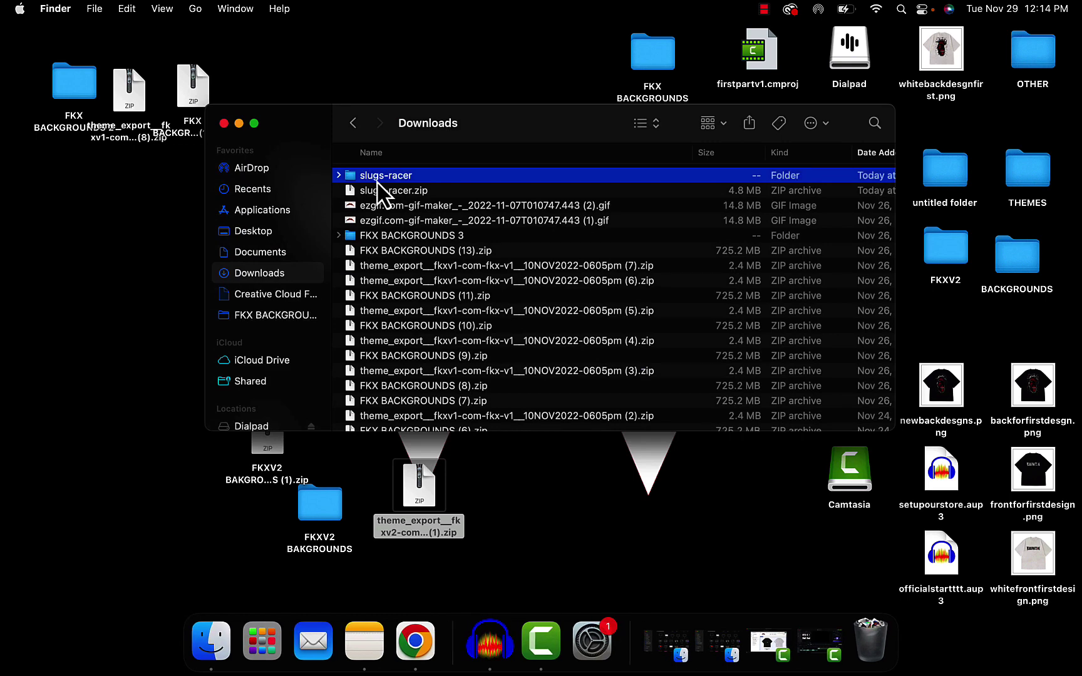
{"action": "left_click", "coordinate": [340, 176]}
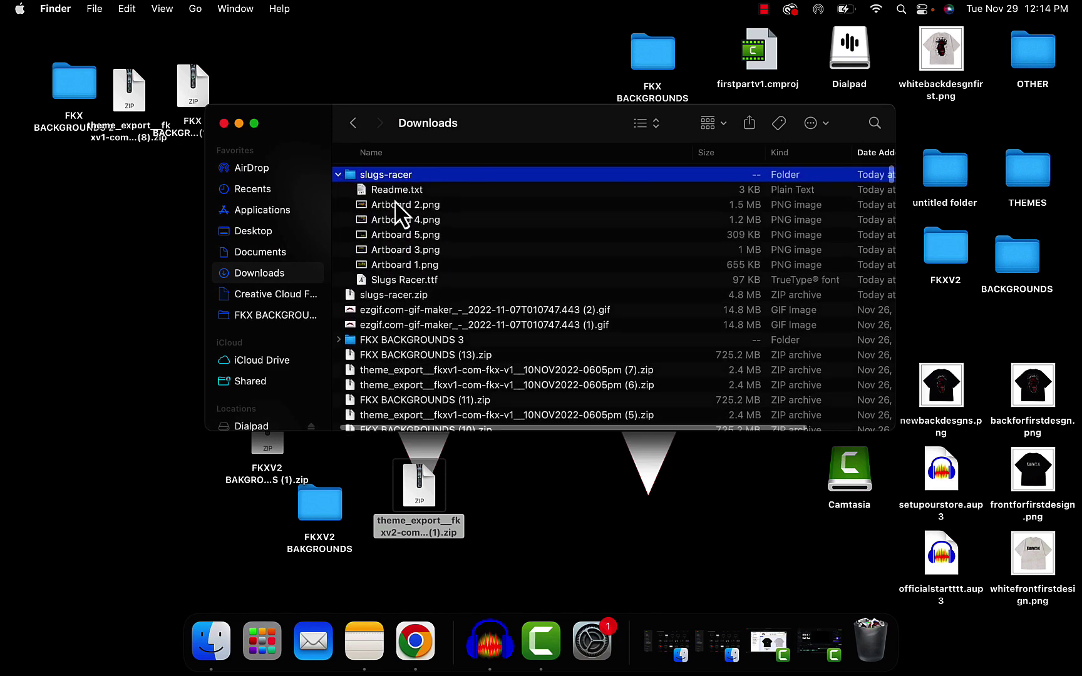
{"action": "scroll", "coordinate": [399, 227], "scroll_direction": "down", "scroll_amount": 1}
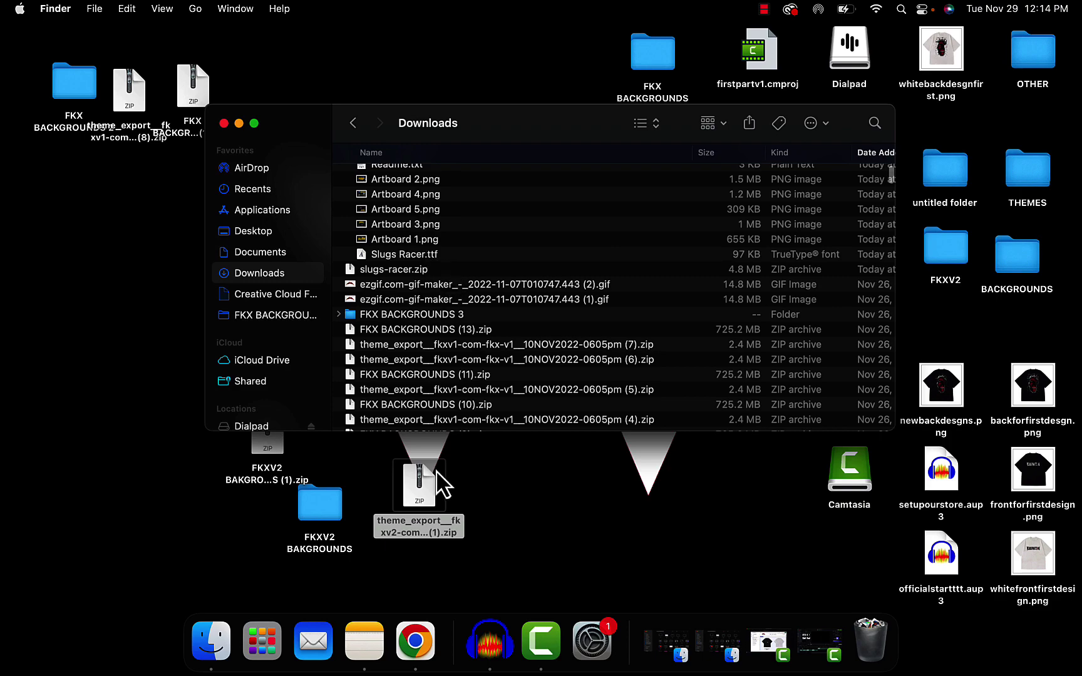
Switch to the TTF to WOFF2 Font Converter site in Chrome and choose Slugs Racer.ttf as the font file
{"action": "left_click", "coordinate": [415, 645]}
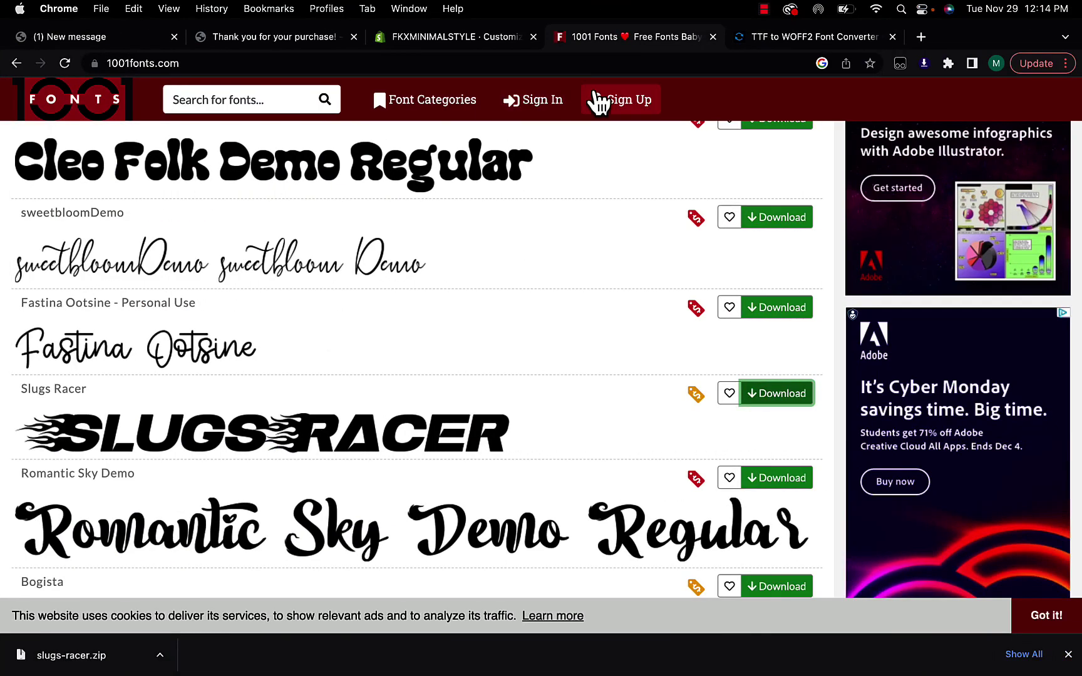
{"action": "left_click", "coordinate": [771, 39]}
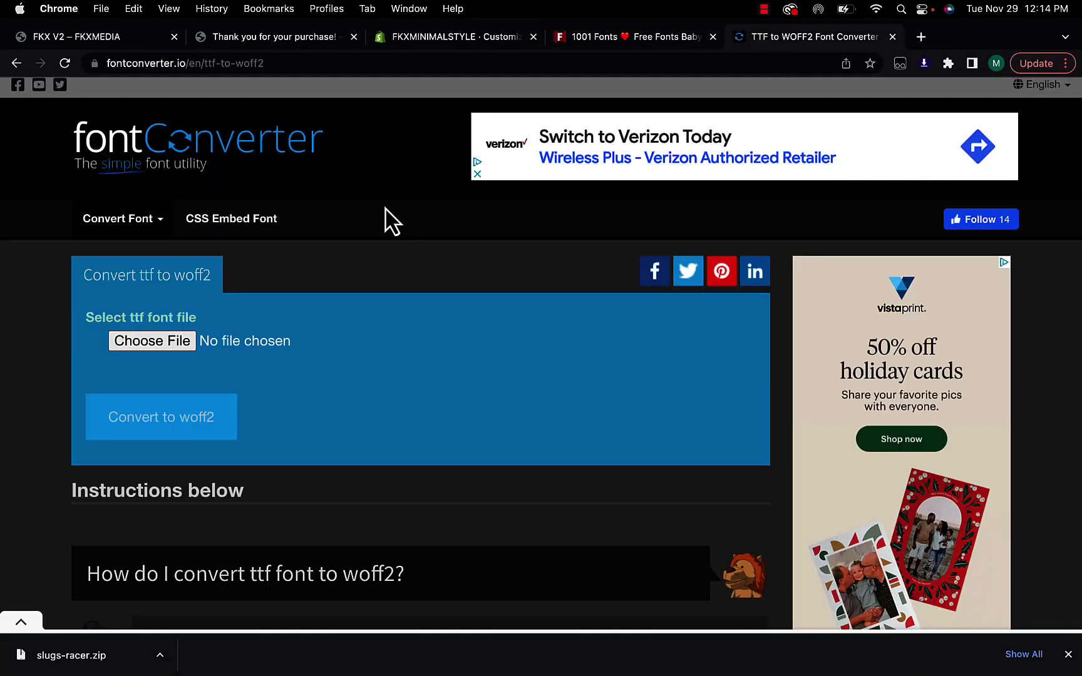
{"action": "left_click", "coordinate": [149, 346]}
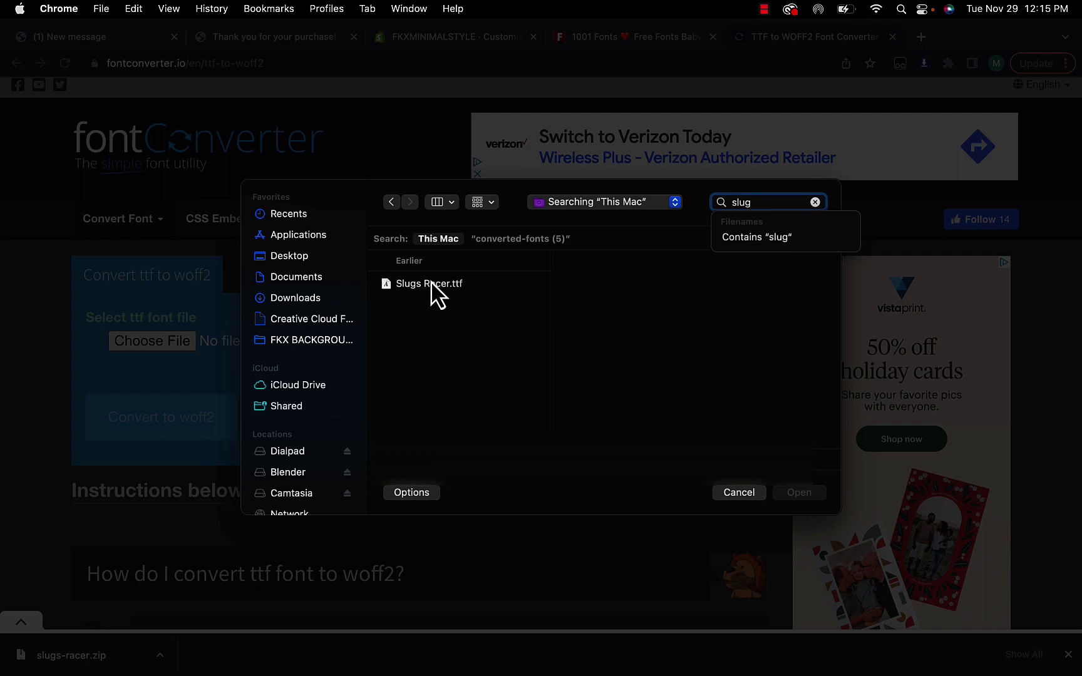
{"action": "left_click", "coordinate": [436, 285]}
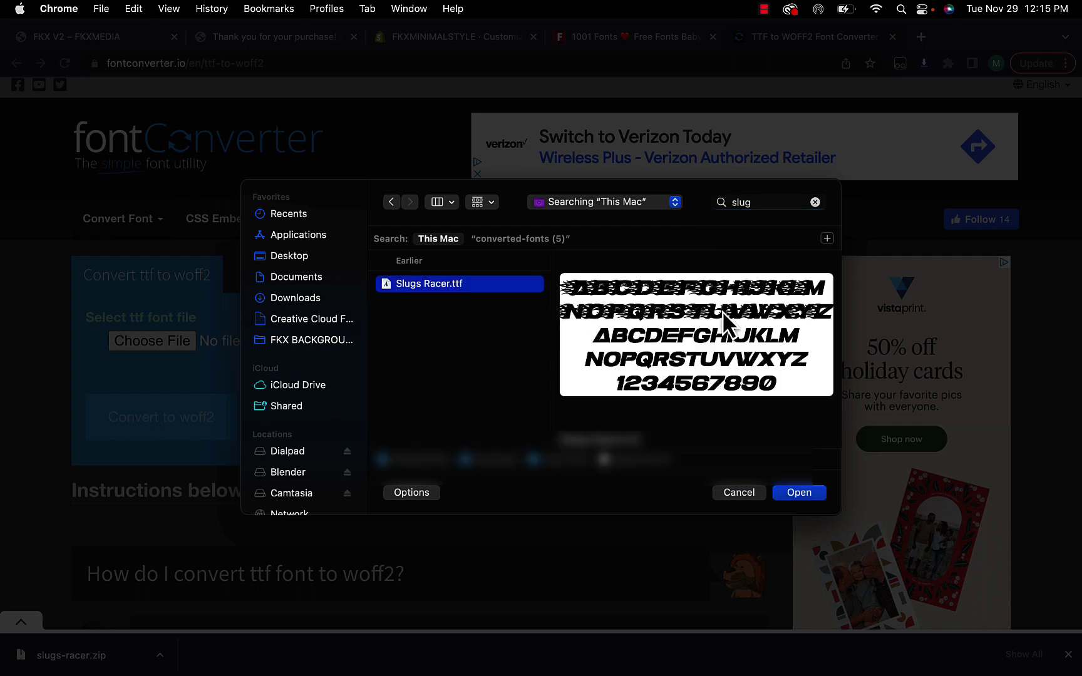
{"action": "left_click", "coordinate": [799, 493]}
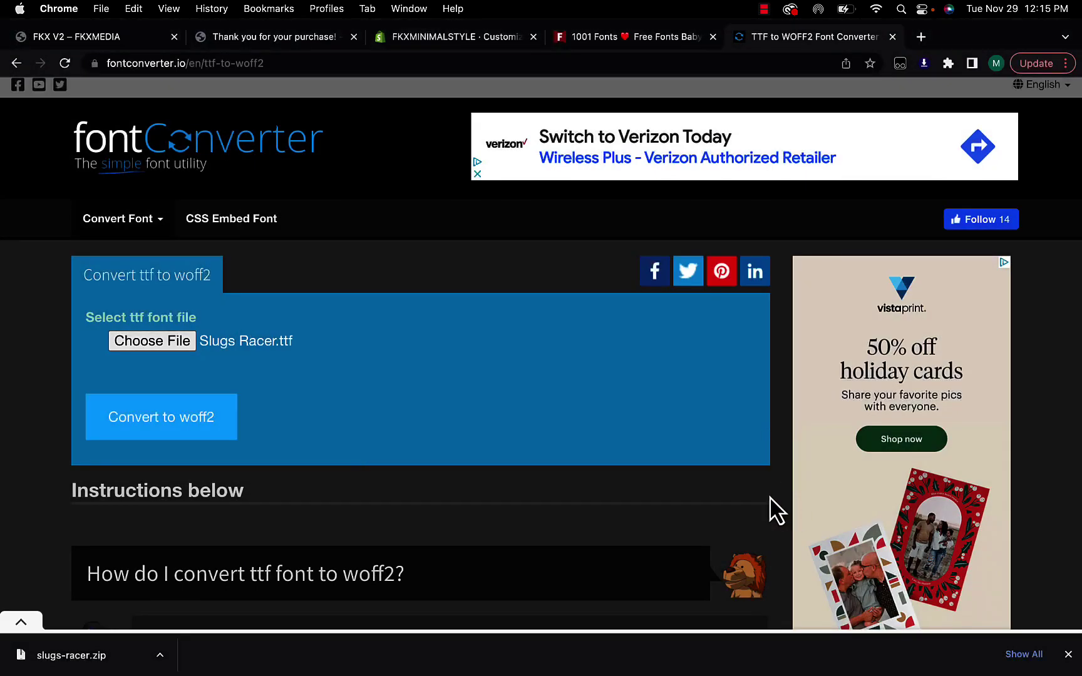
Convert Slugs Racer.ttf to woff2, then extract the downloaded converted-fonts (27).zip and expand its folder
{"action": "left_click", "coordinate": [167, 423]}
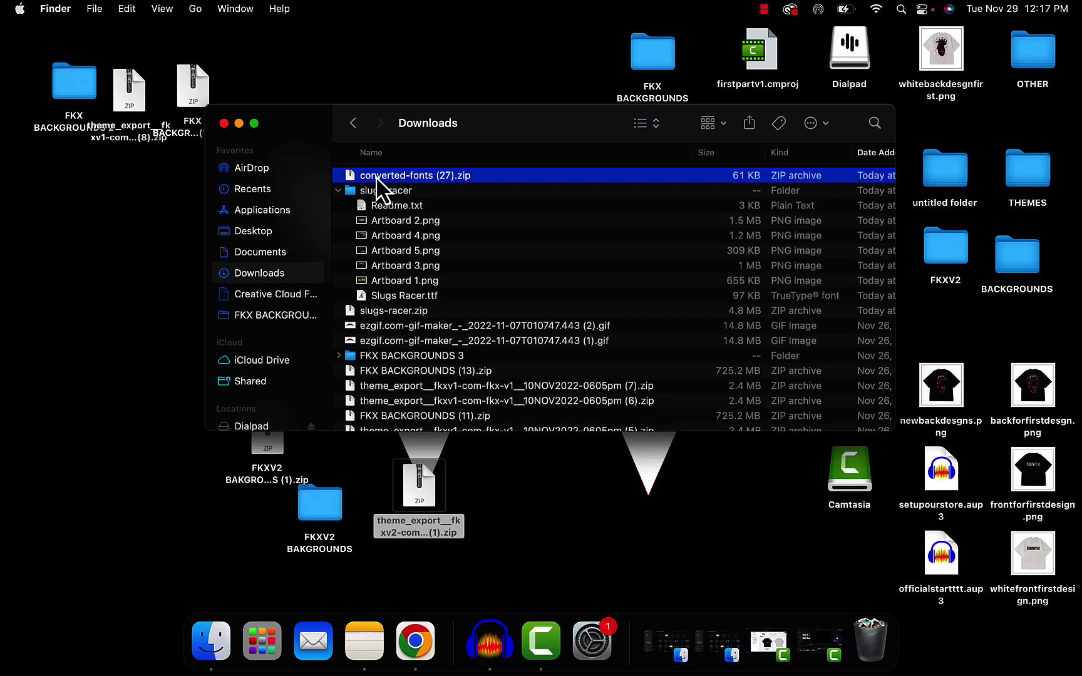
{"action": "double_click", "coordinate": [376, 176]}
{"action": "key", "text": "Right"}
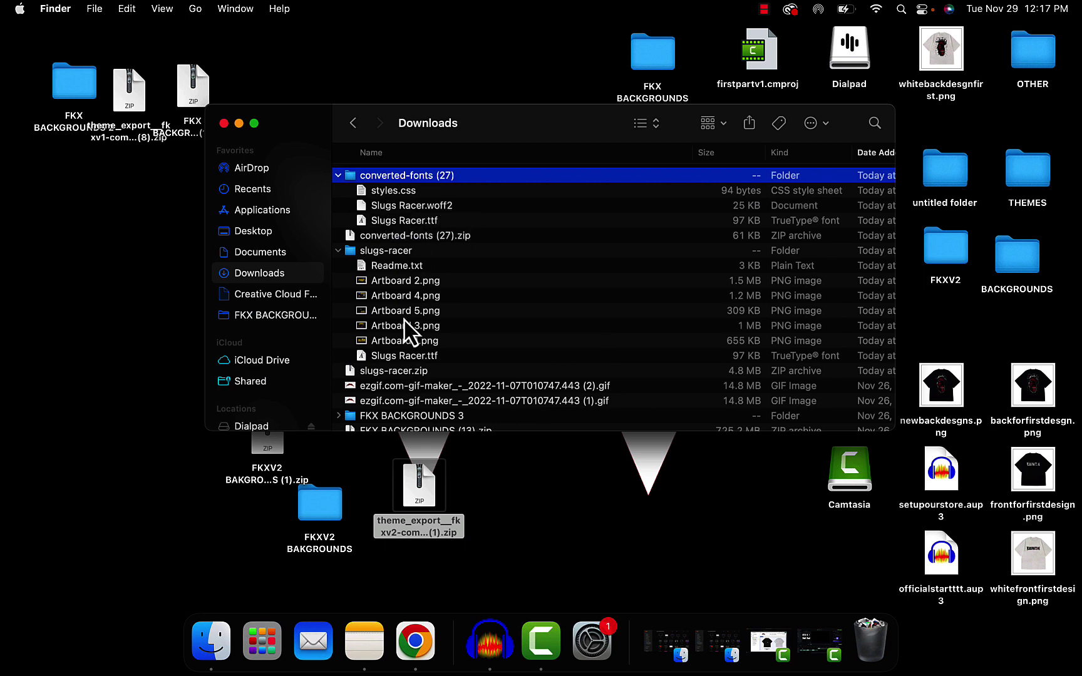
Switch to Chrome, upload Slugs Racer.woff2 from the converted-fonts (27) folder to the store's Files and copy its link
{"action": "left_click", "coordinate": [416, 645]}
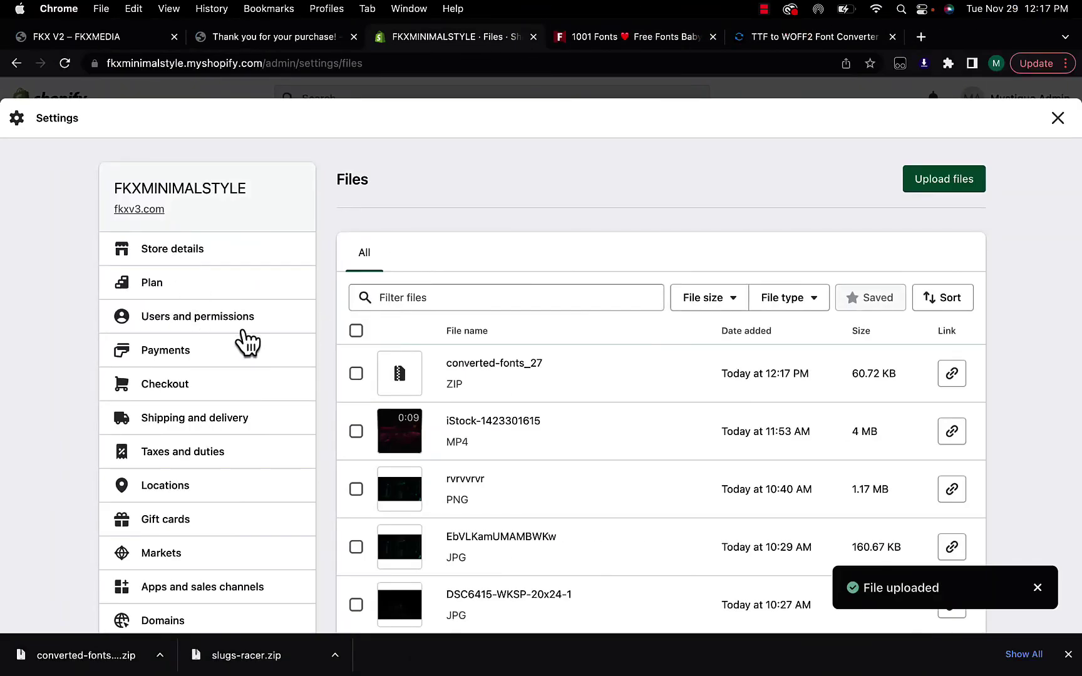
{"action": "scroll", "coordinate": [254, 290], "scroll_direction": "down", "scroll_amount": 5}
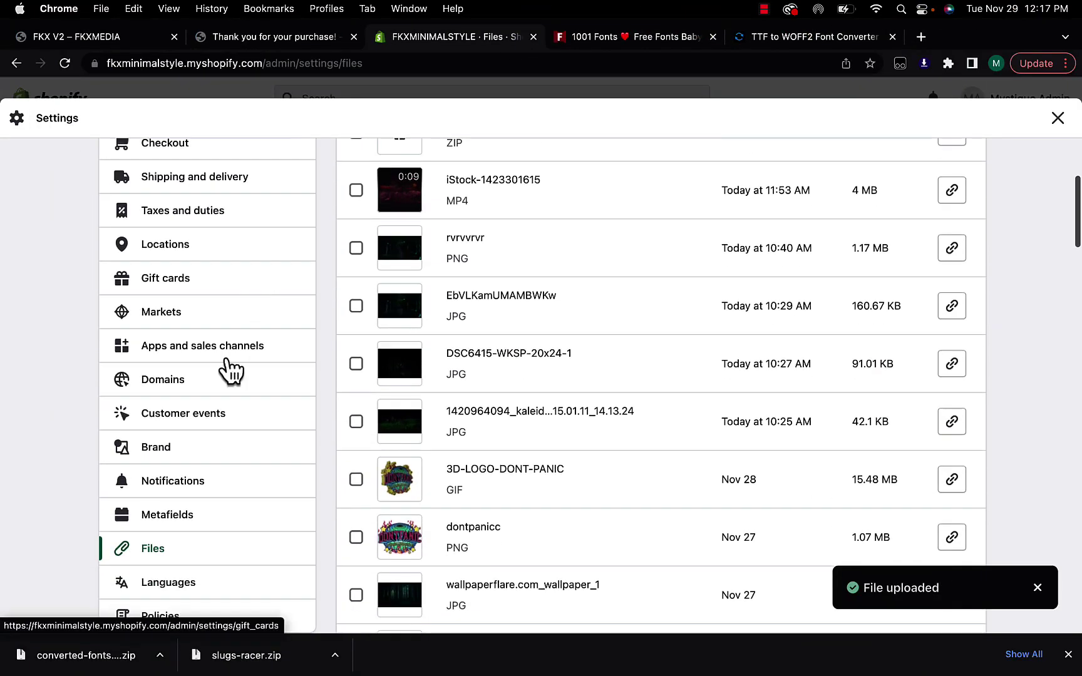
{"action": "scroll", "coordinate": [368, 501], "scroll_direction": "up", "scroll_amount": 5}
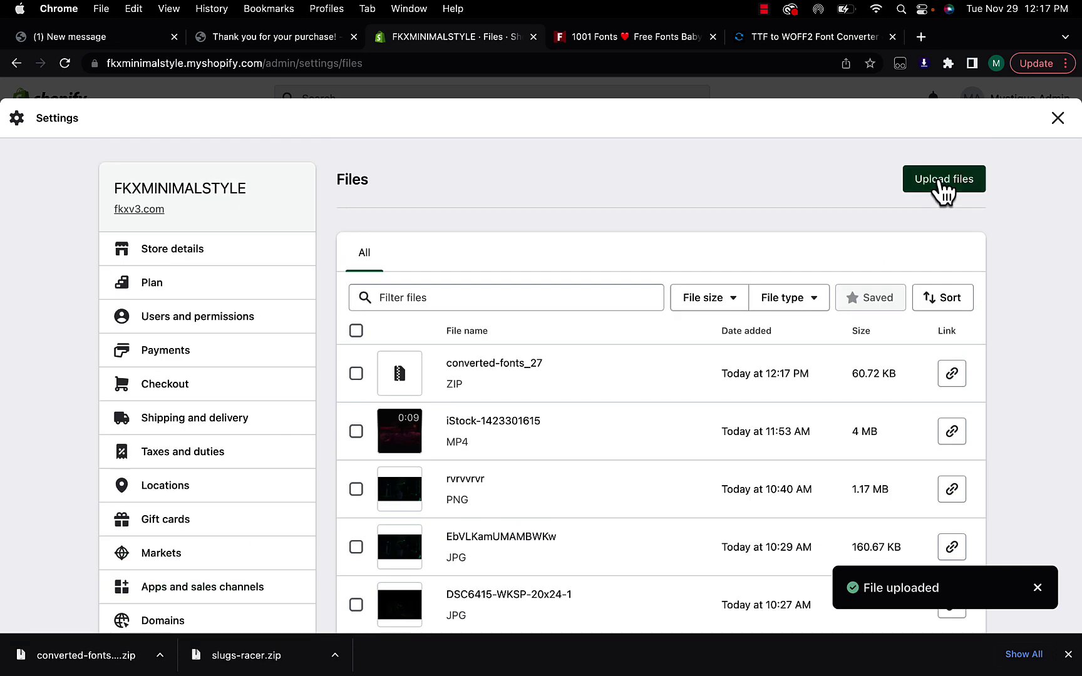
{"action": "left_click", "coordinate": [941, 181]}
{"action": "left_click", "coordinate": [452, 260]}
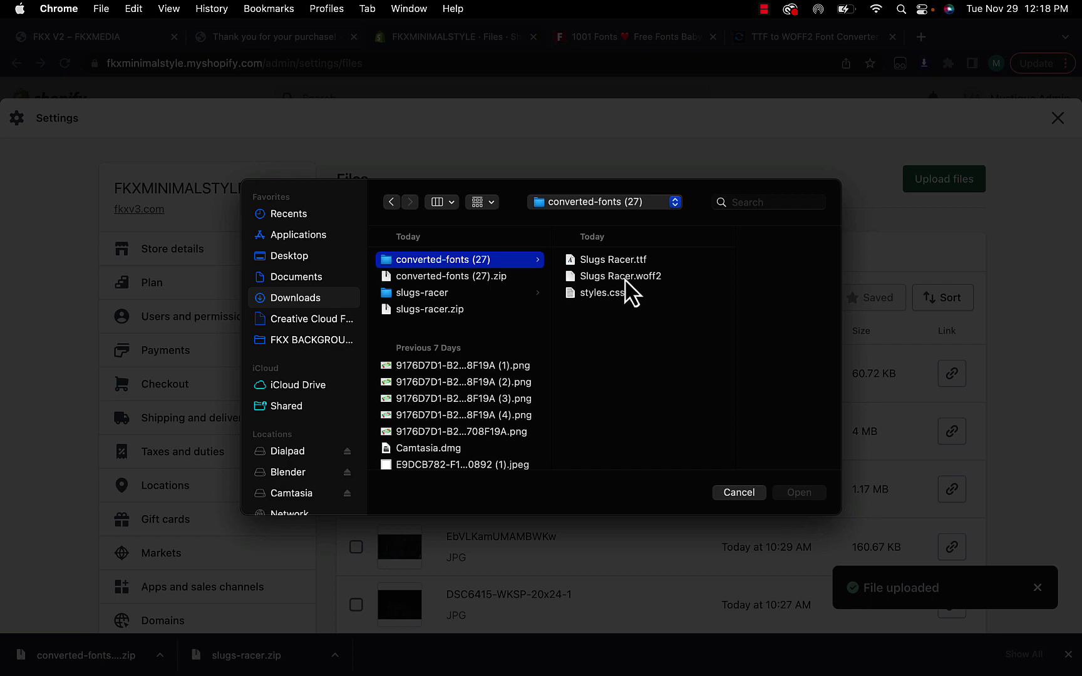
{"action": "left_click", "coordinate": [648, 278]}
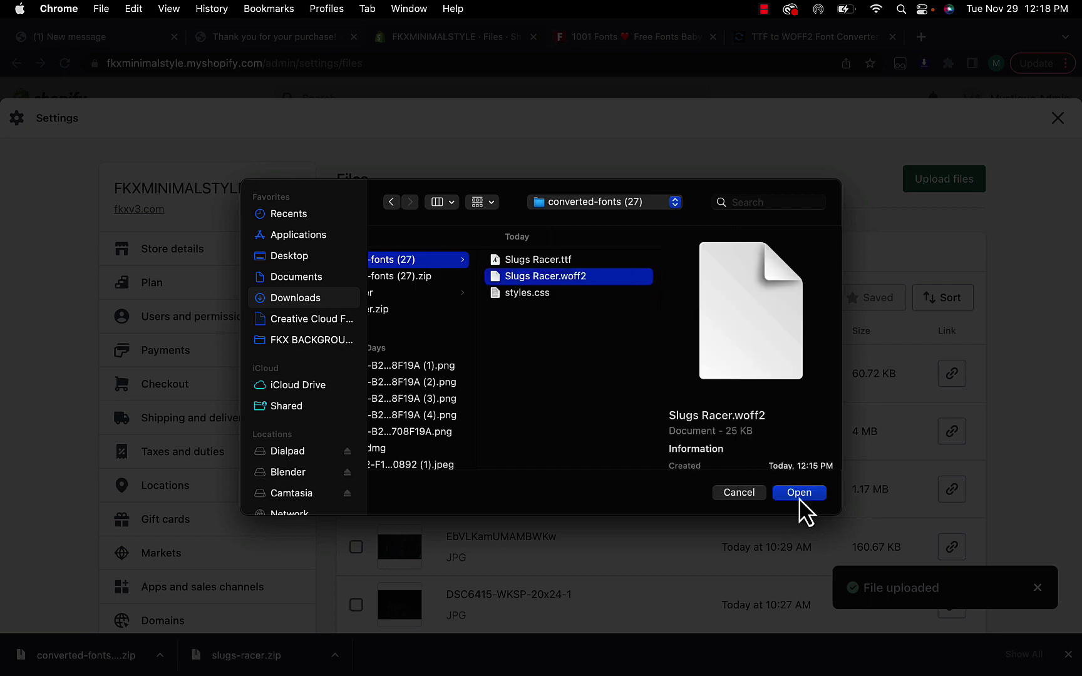
{"action": "left_click", "coordinate": [799, 493]}
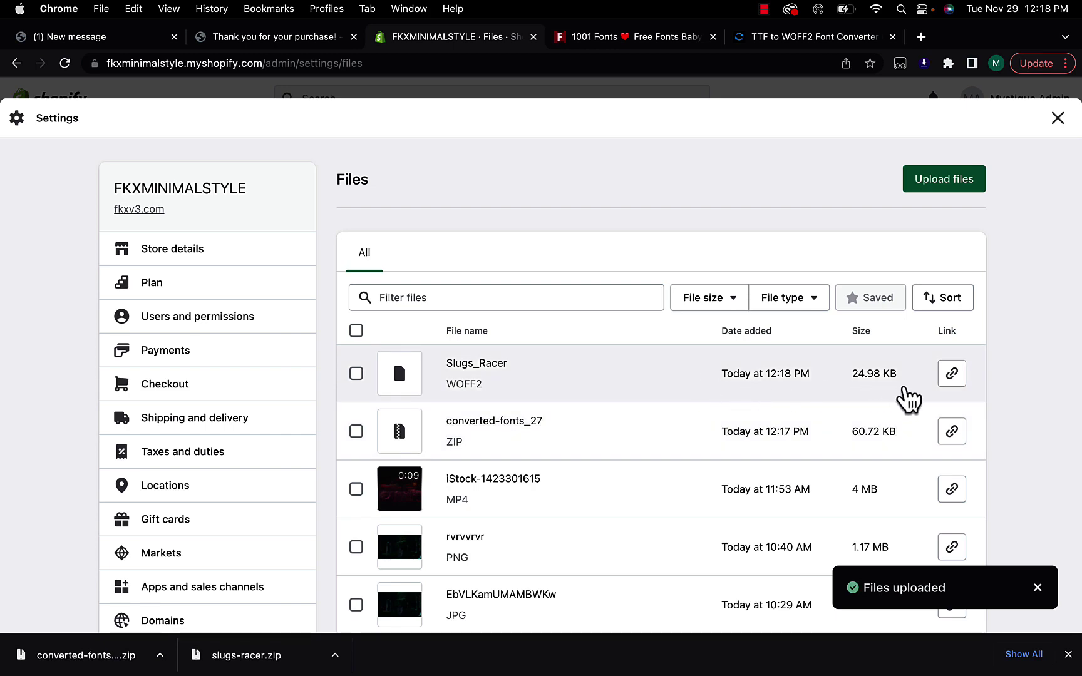
{"action": "left_click", "coordinate": [952, 374]}
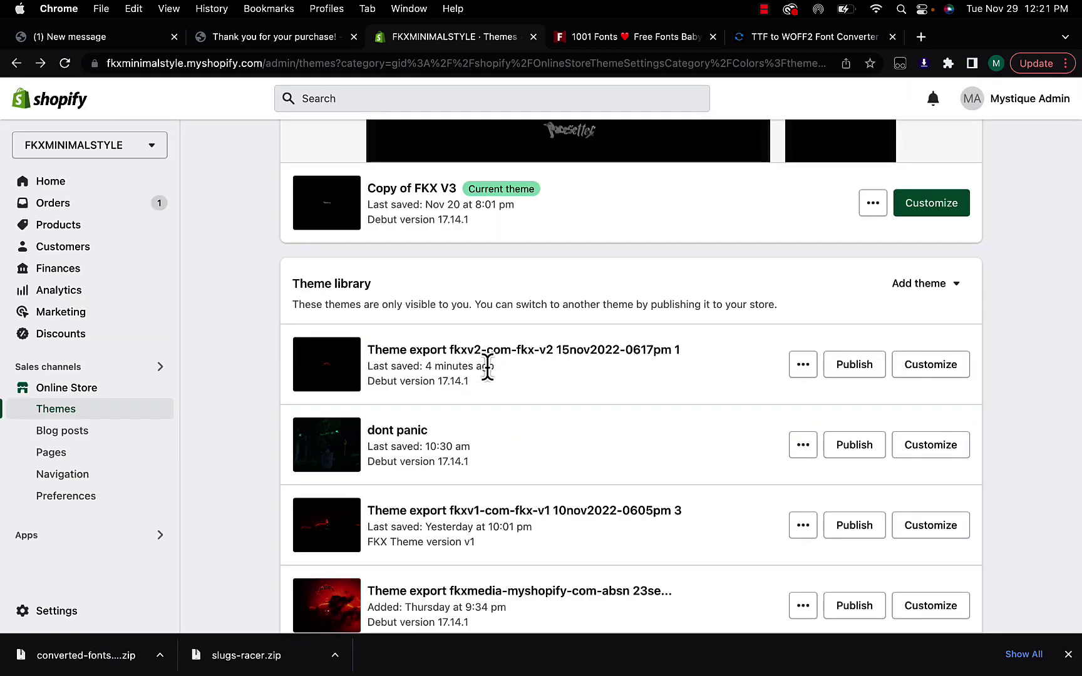
Open the code of the fkxv2-com-fkx-v2 theme export, filter the files by "pagefly" and open pagefly-home.liquid
{"action": "left_click", "coordinate": [803, 368]}
{"action": "left_click", "coordinate": [738, 540]}
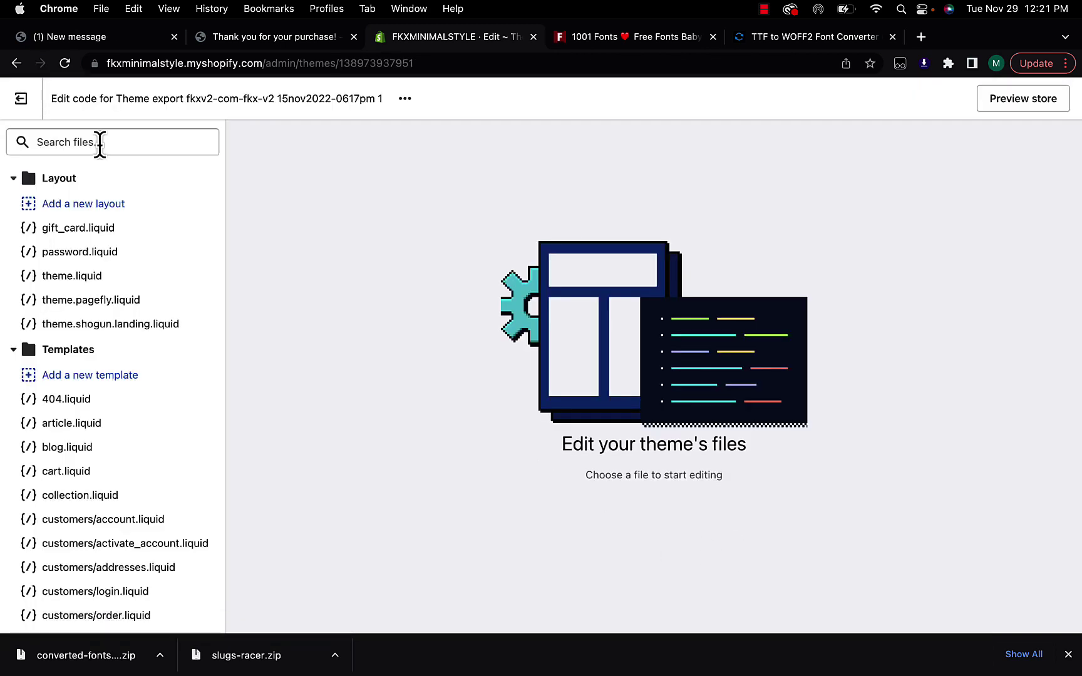
{"action": "type", "text": "pa"}
{"action": "type", "text": "gefly"}
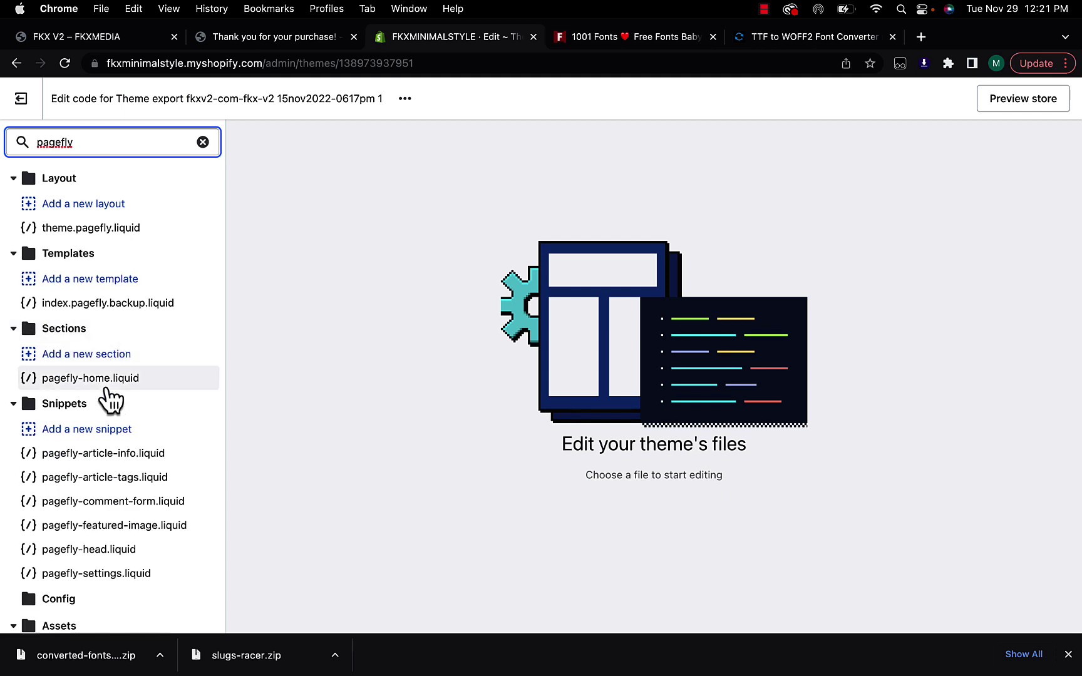
{"action": "left_click", "coordinate": [106, 380]}
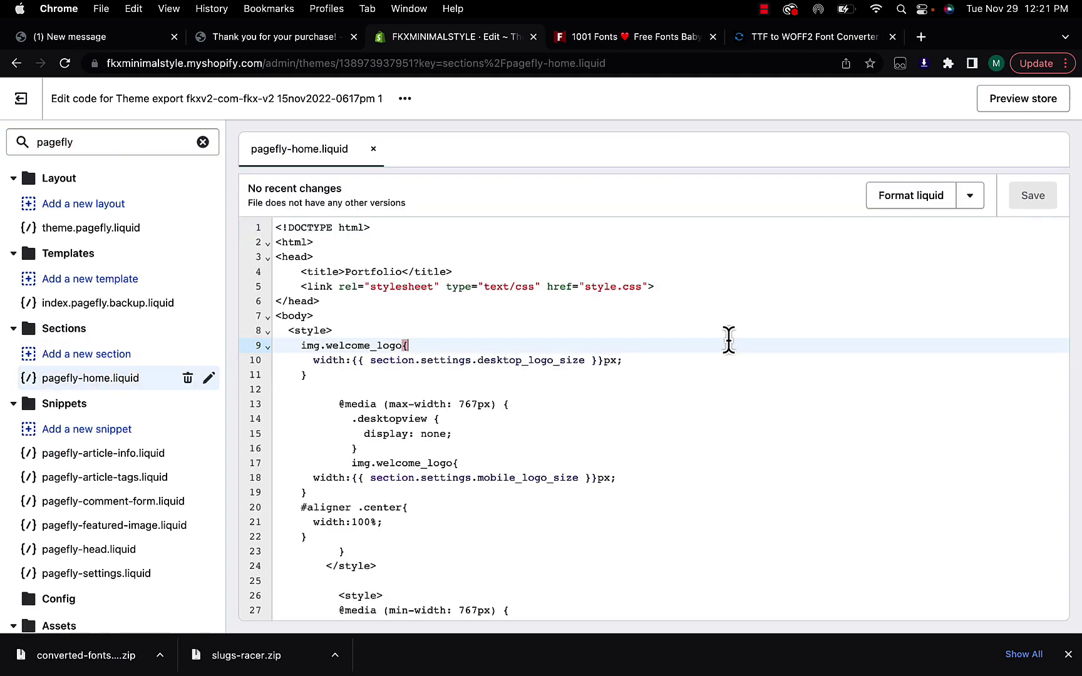
{"action": "key", "text": "cmd+f"}
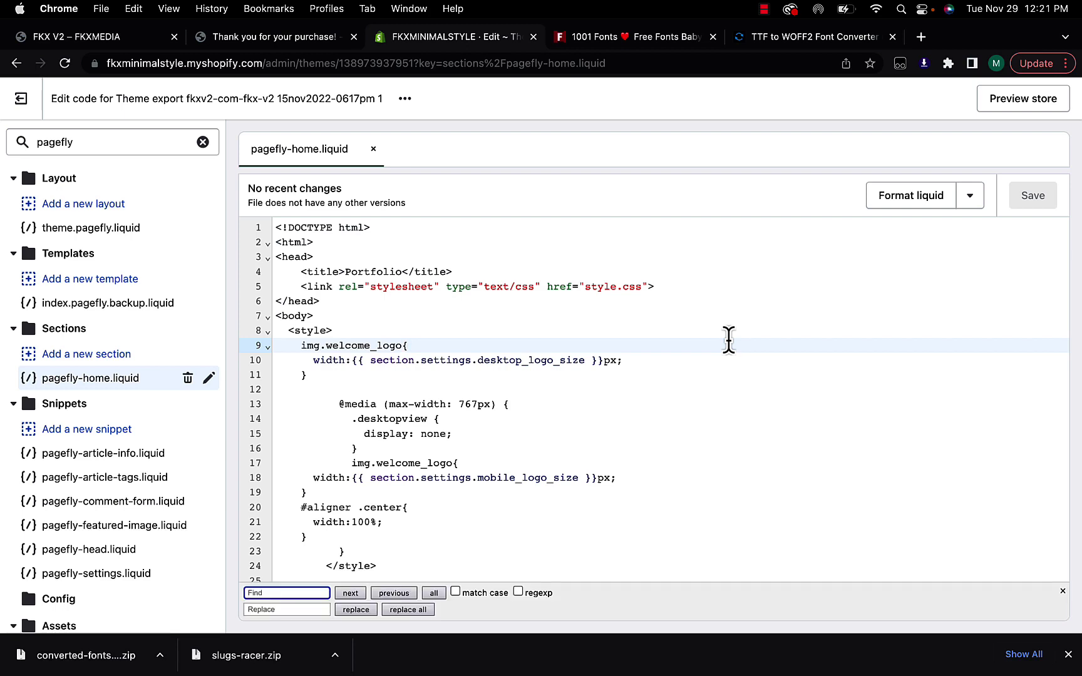
{"action": "type", "text": "@font"}
{"action": "scroll", "coordinate": [426, 489], "scroll_direction": "down", "scroll_amount": 1}
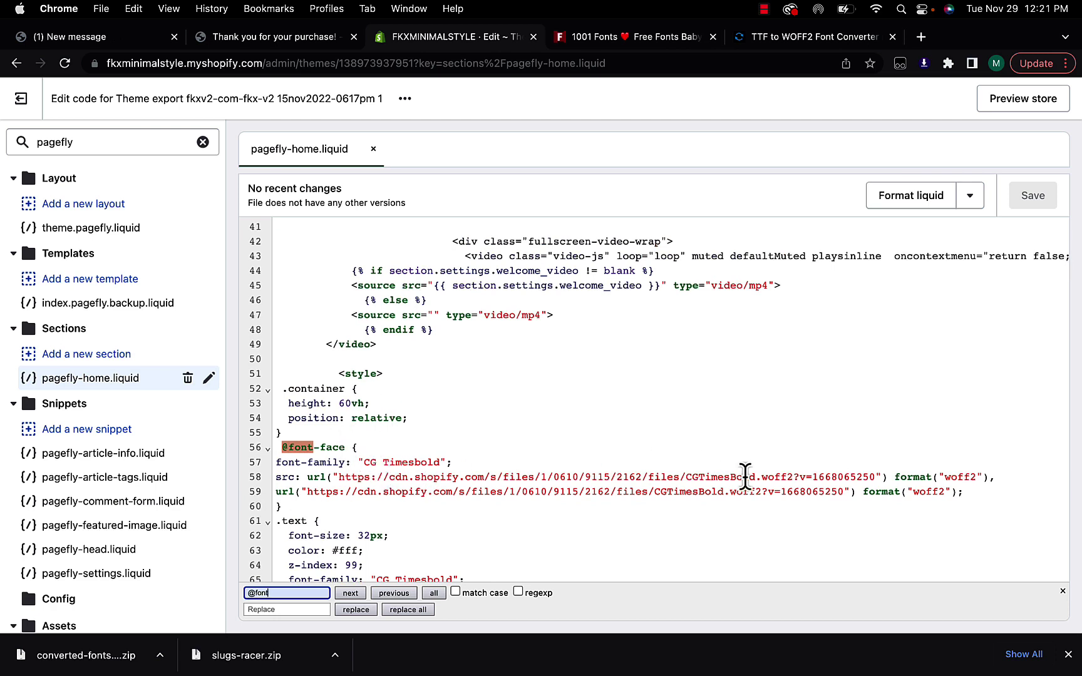
{"action": "left_click_drag", "start_coordinate": [875, 477], "coordinate": [339, 477]}
{"action": "key", "text": "BackSpace"}
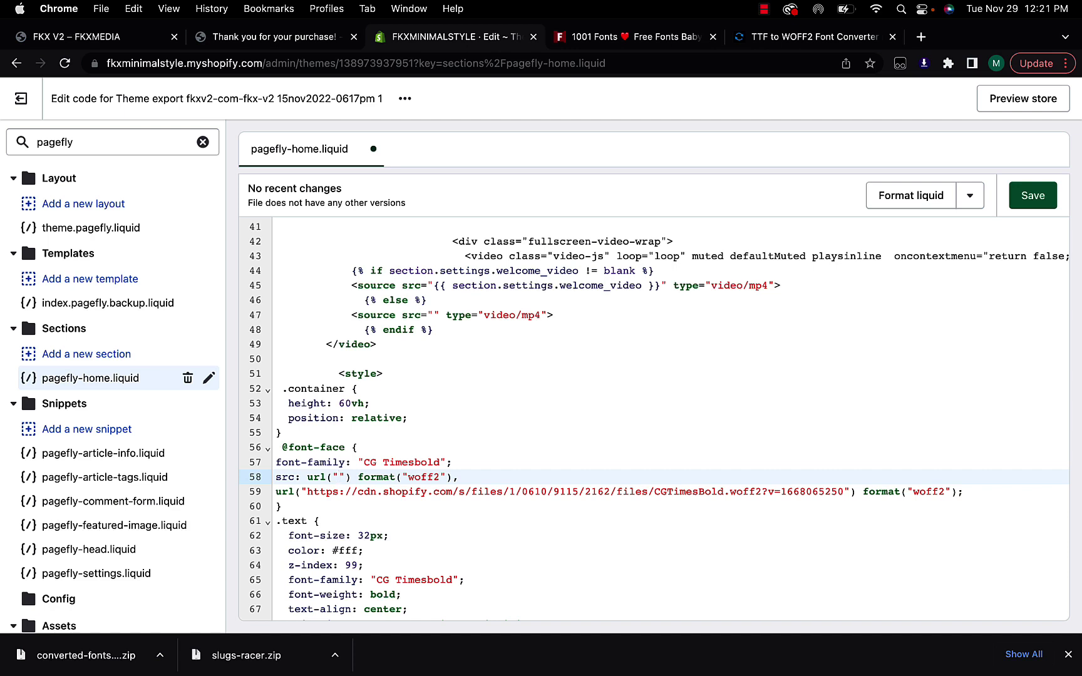
{"action": "key", "text": "super+v"}
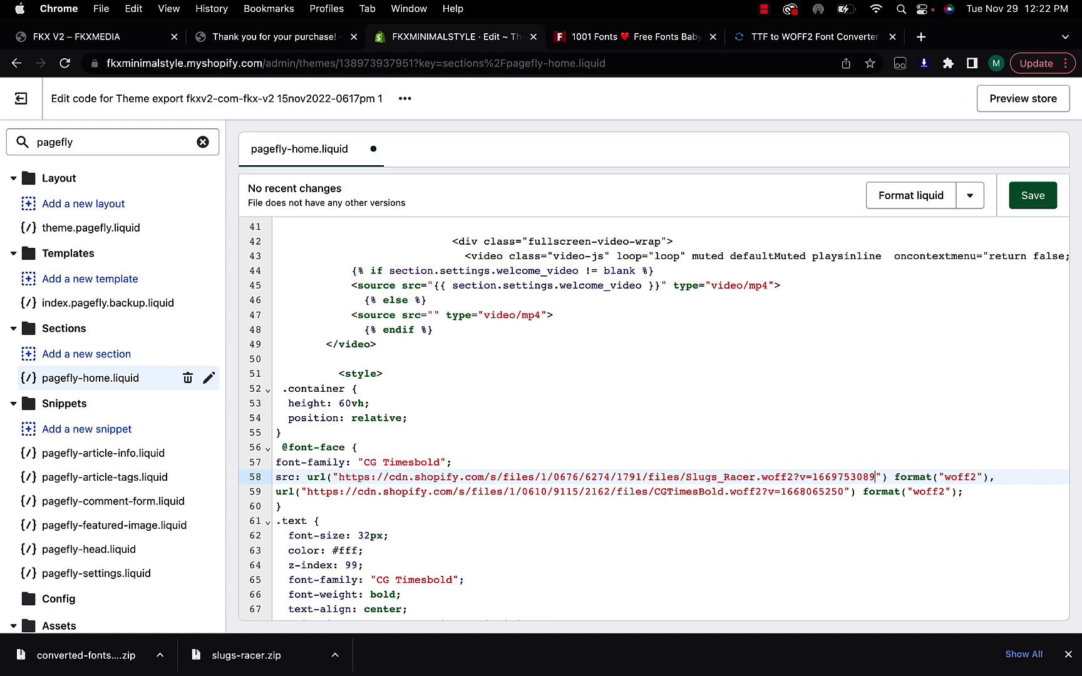
{"action": "left_click_drag", "start_coordinate": [845, 492], "coordinate": [572, 498]}
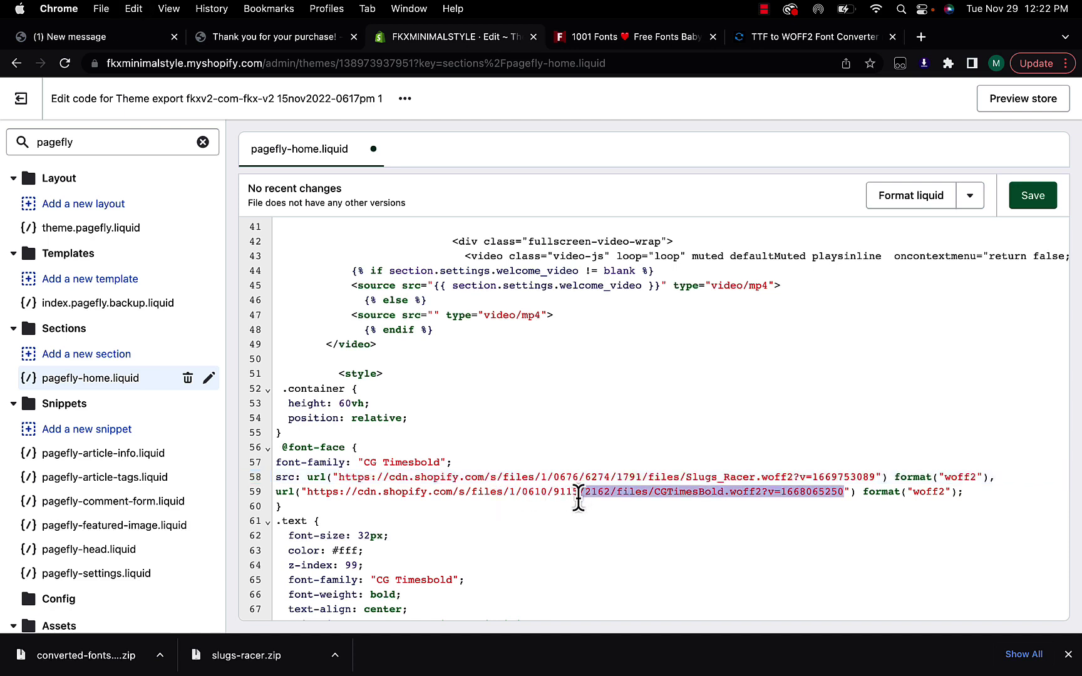
{"action": "left_click_drag", "start_coordinate": [521, 499], "coordinate": [378, 498]}
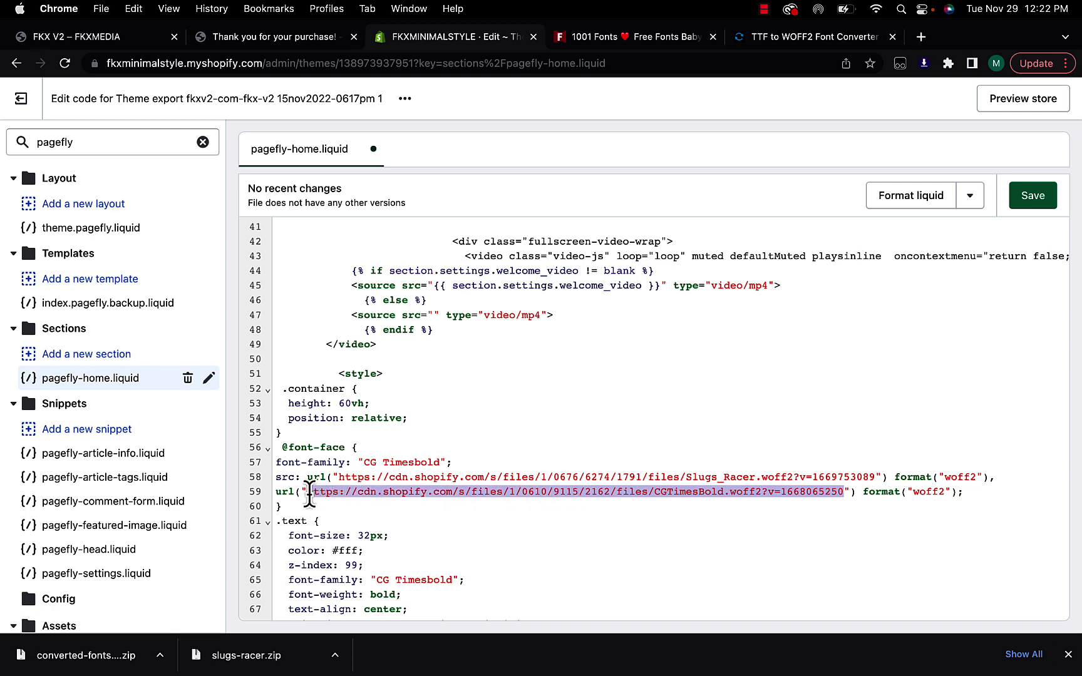
{"action": "key", "text": "BackSpace"}
{"action": "key", "text": "super+v"}
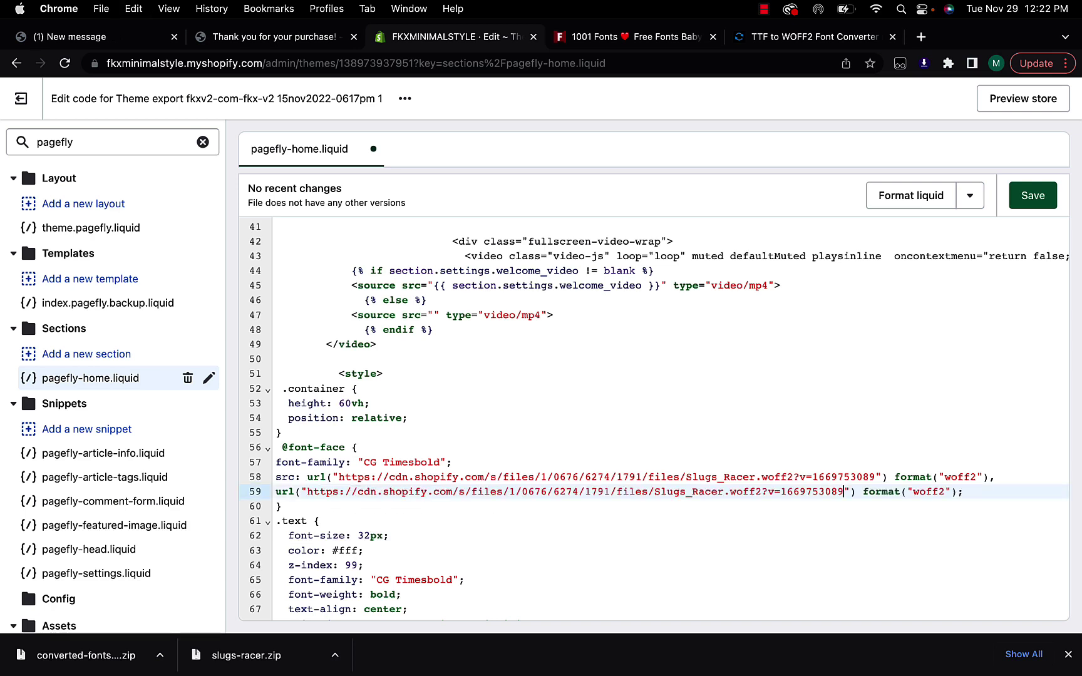
{"action": "key", "text": "super+f"}
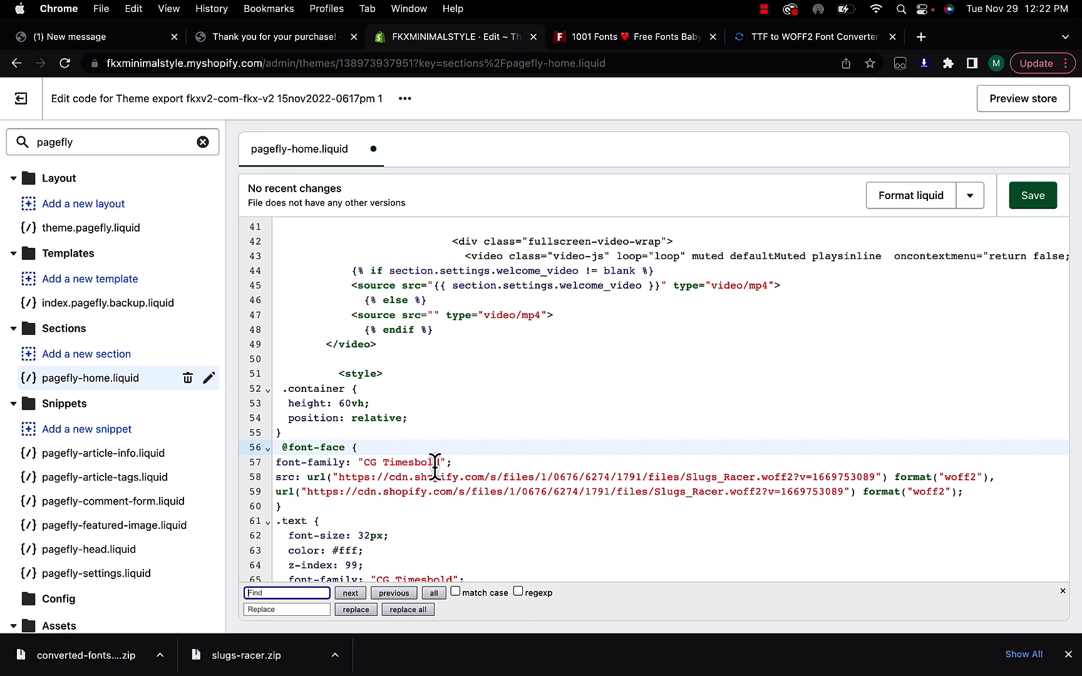
{"action": "left_click_drag", "start_coordinate": [439, 462], "coordinate": [362, 462]}
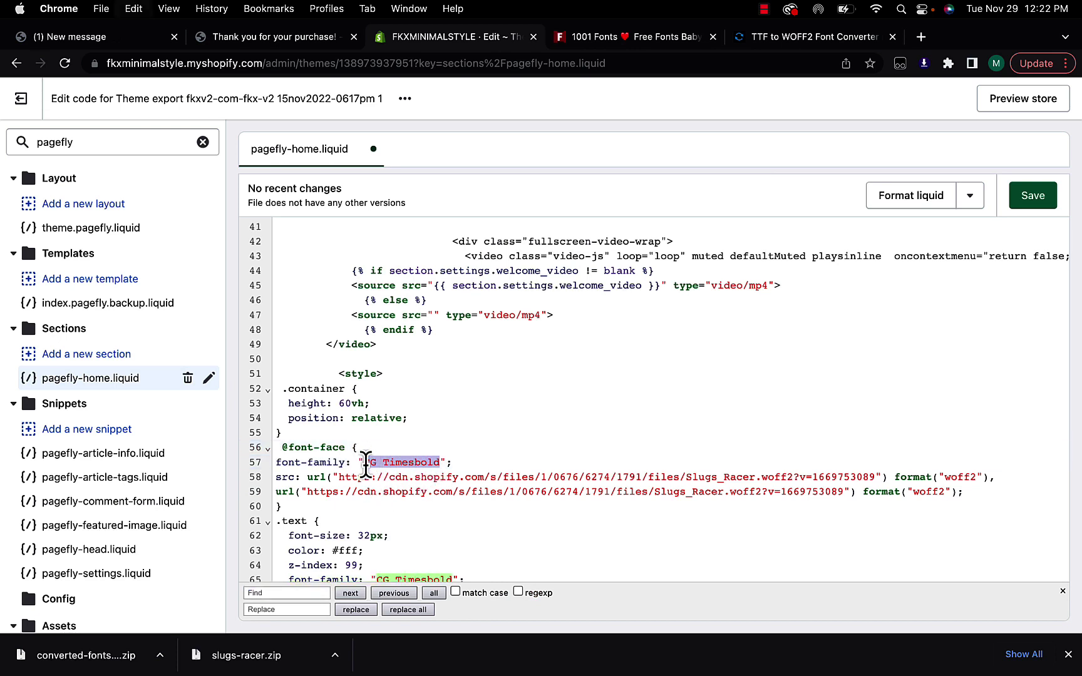
{"action": "left_click", "coordinate": [293, 594]}
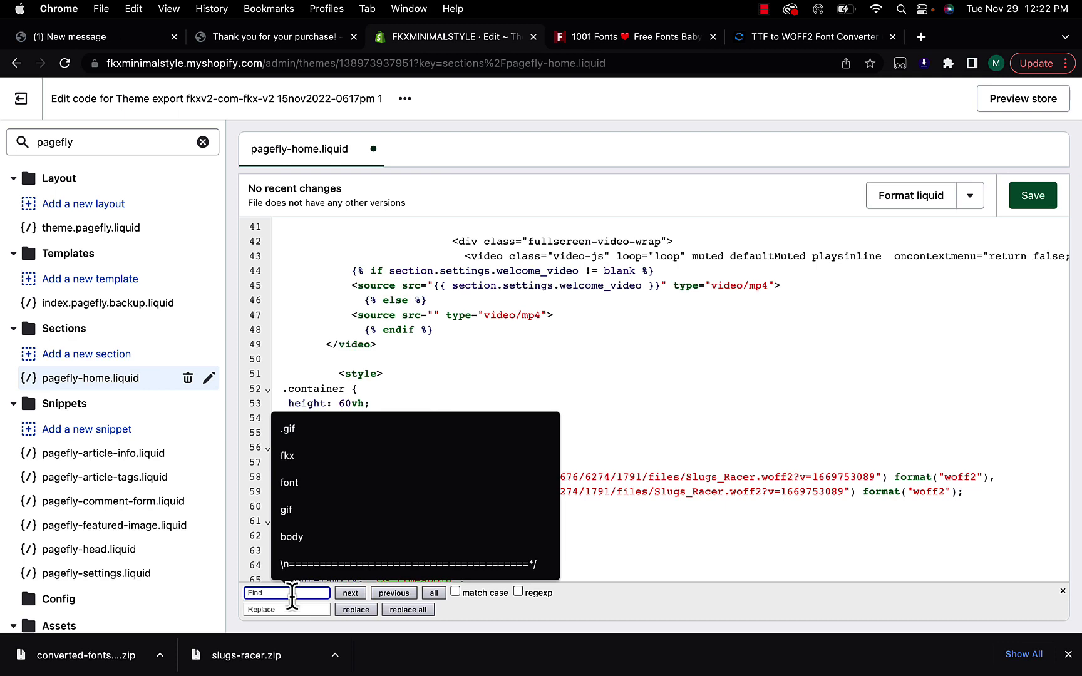
{"action": "key", "text": "super+v"}
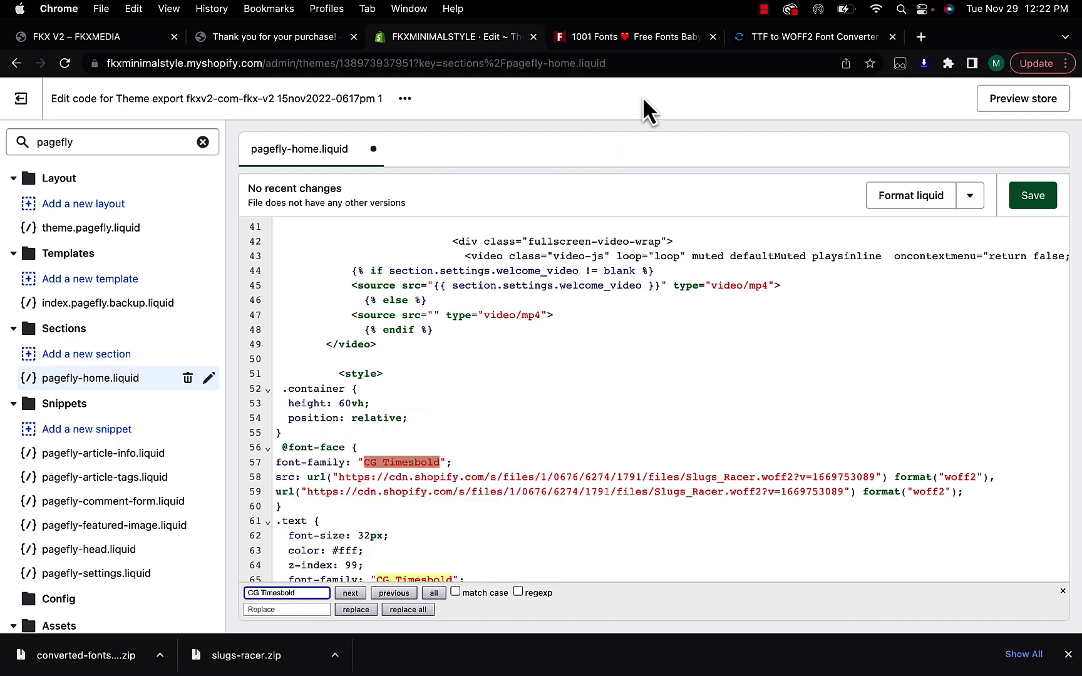
Copy the name Slugs Racer from the font converter page, replace every CG Timesbold in pagefly-home.liquid with it and save the file
{"action": "left_click", "coordinate": [765, 40]}
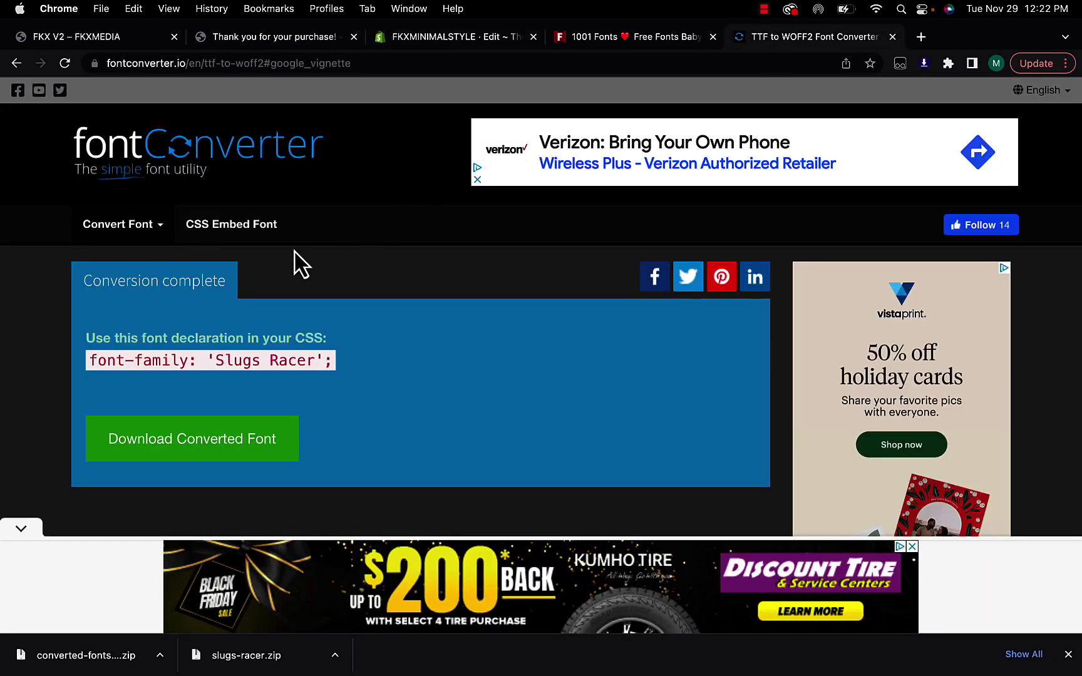
{"action": "left_click_drag", "start_coordinate": [316, 360], "coordinate": [229, 355]}
{"action": "left_click", "coordinate": [448, 39]}
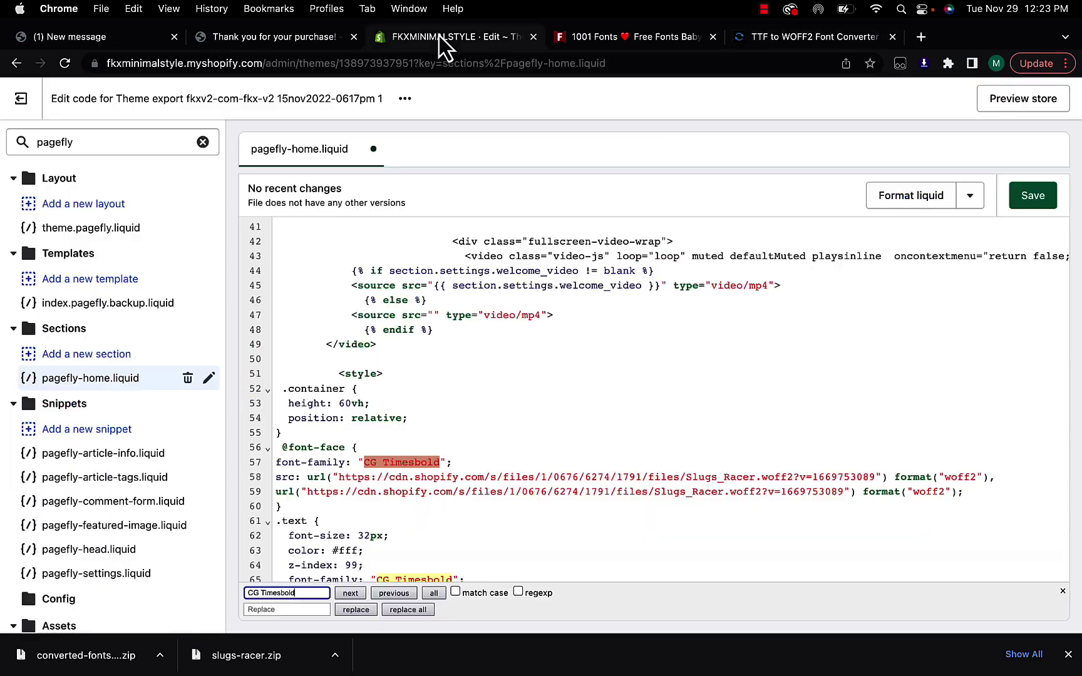
{"action": "left_click", "coordinate": [280, 610]}
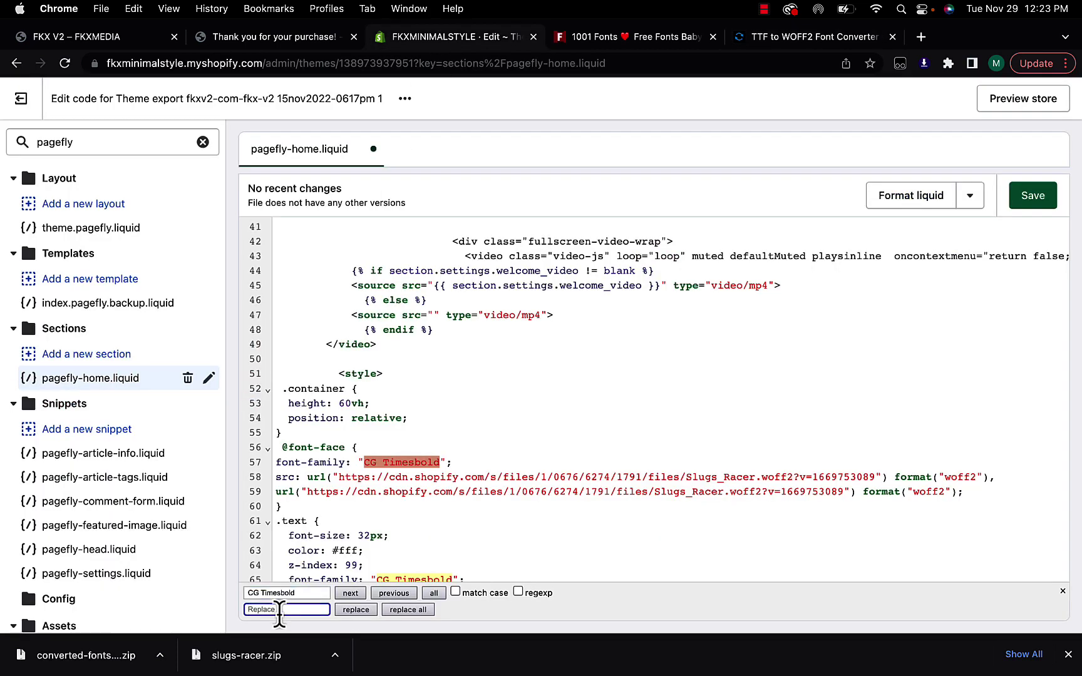
{"action": "left_click", "coordinate": [401, 611]}
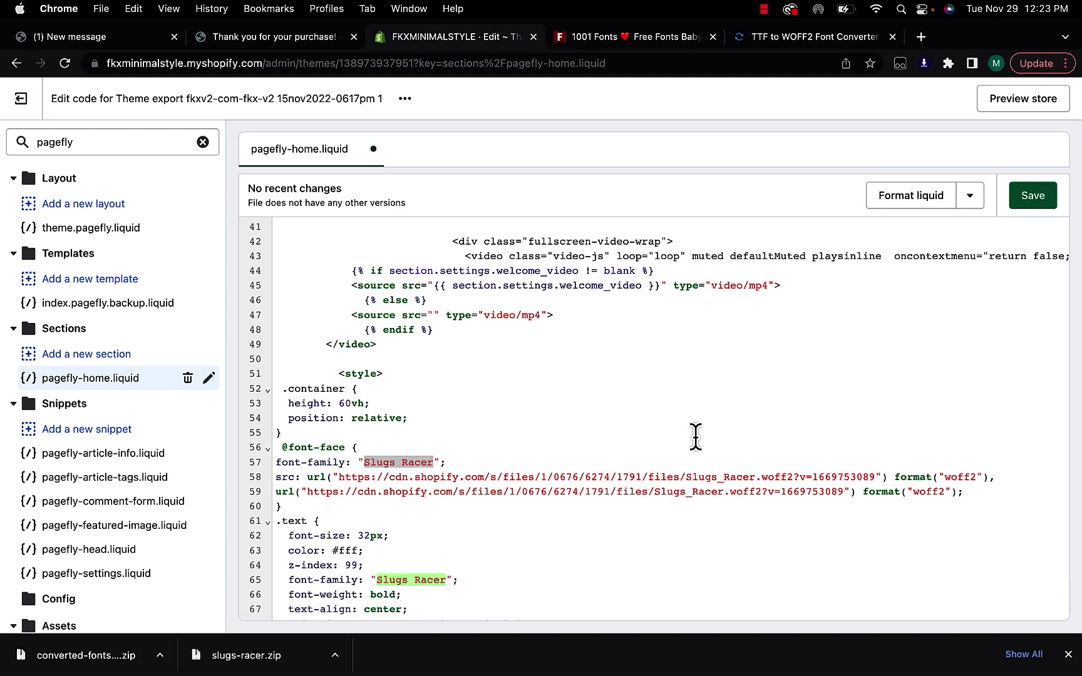
{"action": "left_click", "coordinate": [1041, 200]}
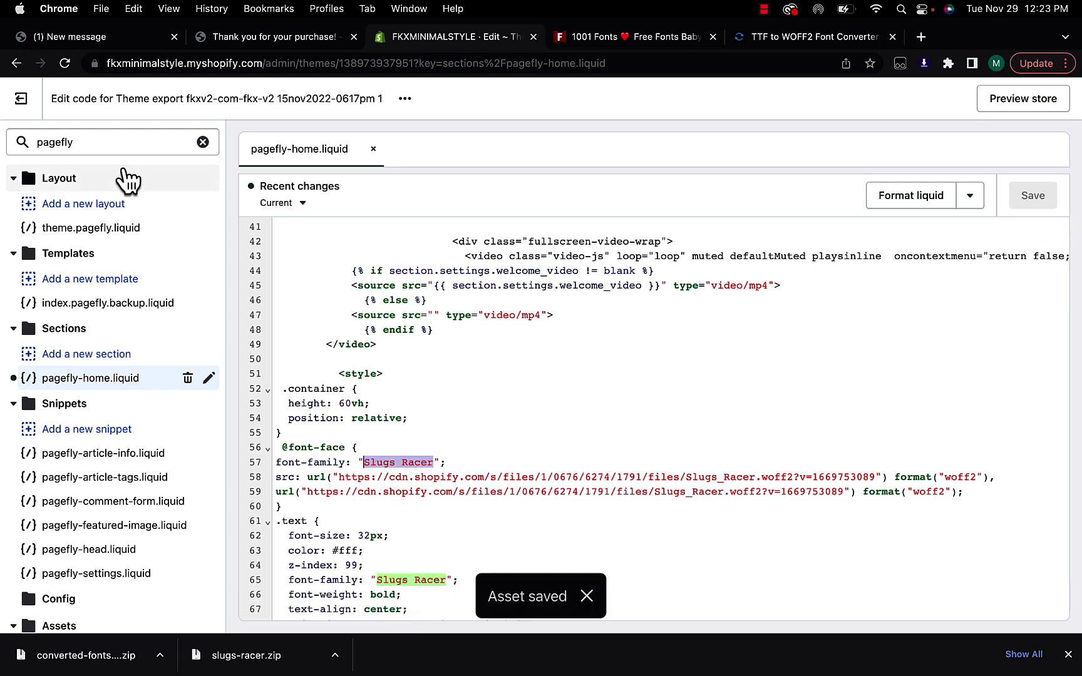
Filter the theme files by "theme" instead of "pagefly" and open theme.css from the assets
{"action": "left_click", "coordinate": [202, 144]}
{"action": "type", "text": "theme"}
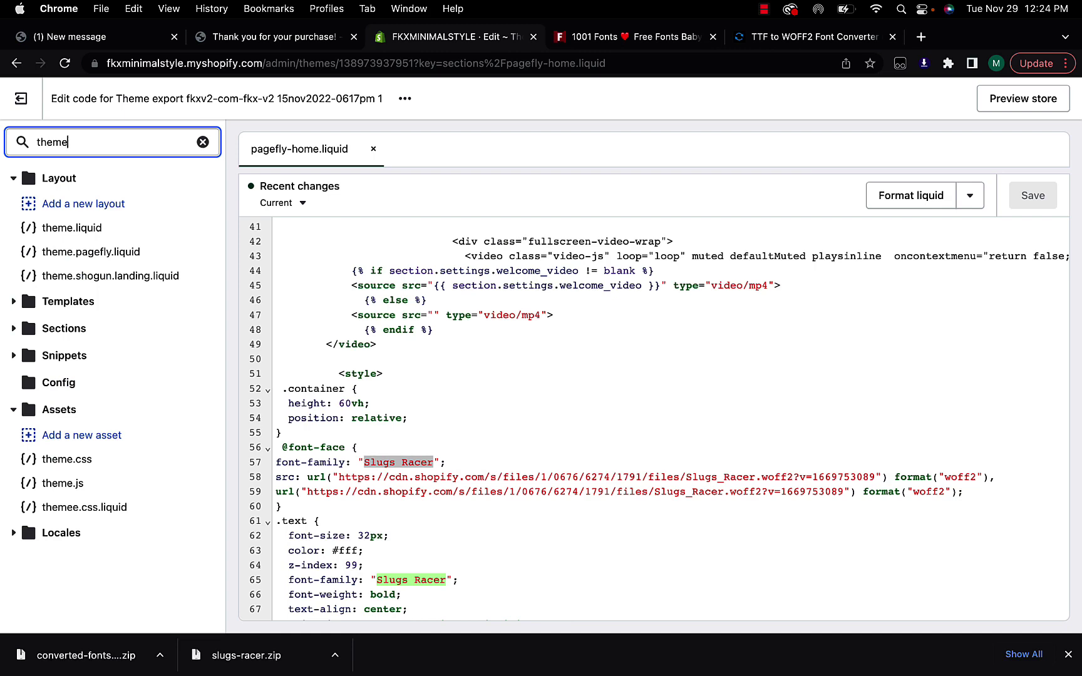
{"action": "left_click", "coordinate": [96, 463]}
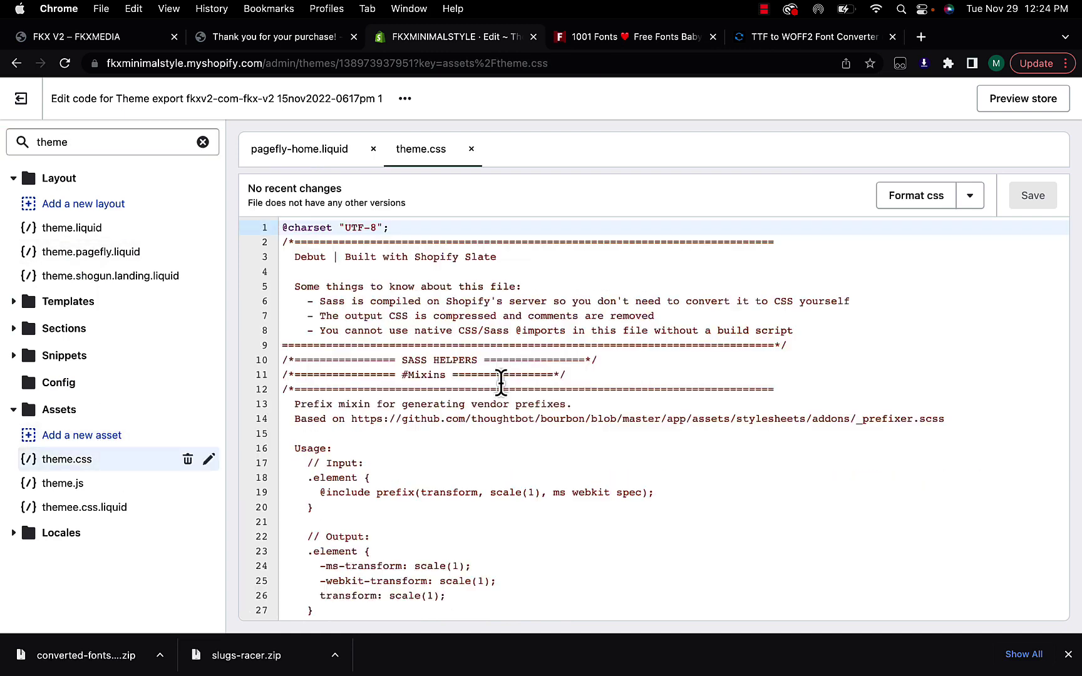
{"action": "left_click", "coordinate": [853, 362]}
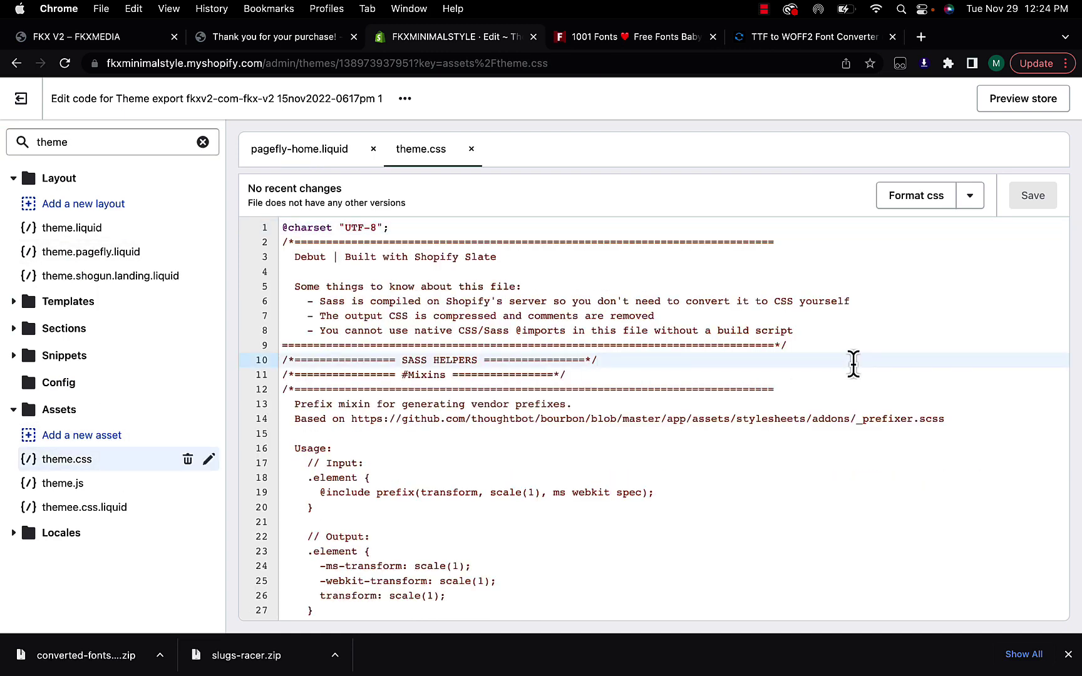
{"action": "key", "text": "cmd+f"}
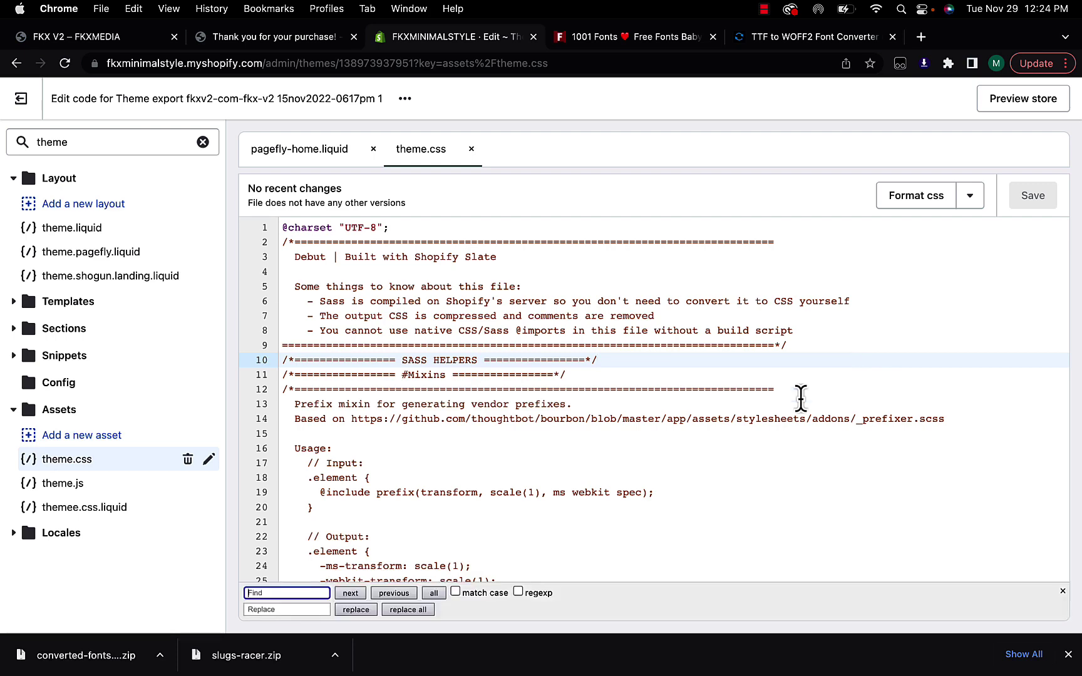
{"action": "type", "text": "@font"}
{"action": "scroll", "coordinate": [406, 475], "scroll_direction": "down", "scroll_amount": 3}
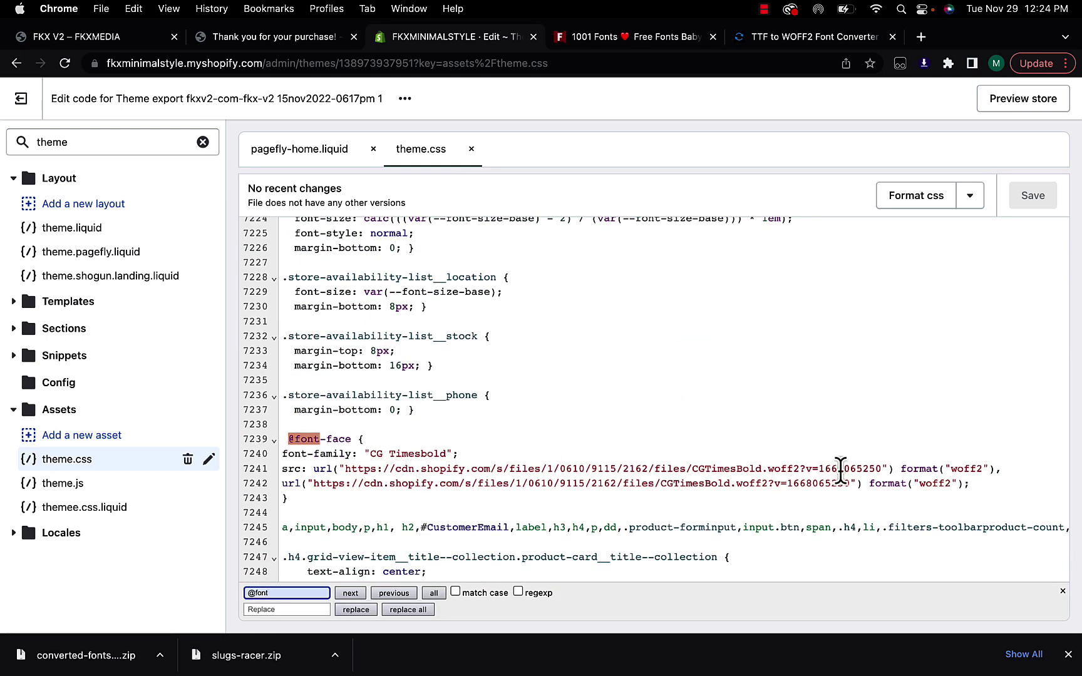
{"action": "left_click_drag", "start_coordinate": [881, 469], "coordinate": [344, 468]}
{"action": "key", "text": "BackSpace"}
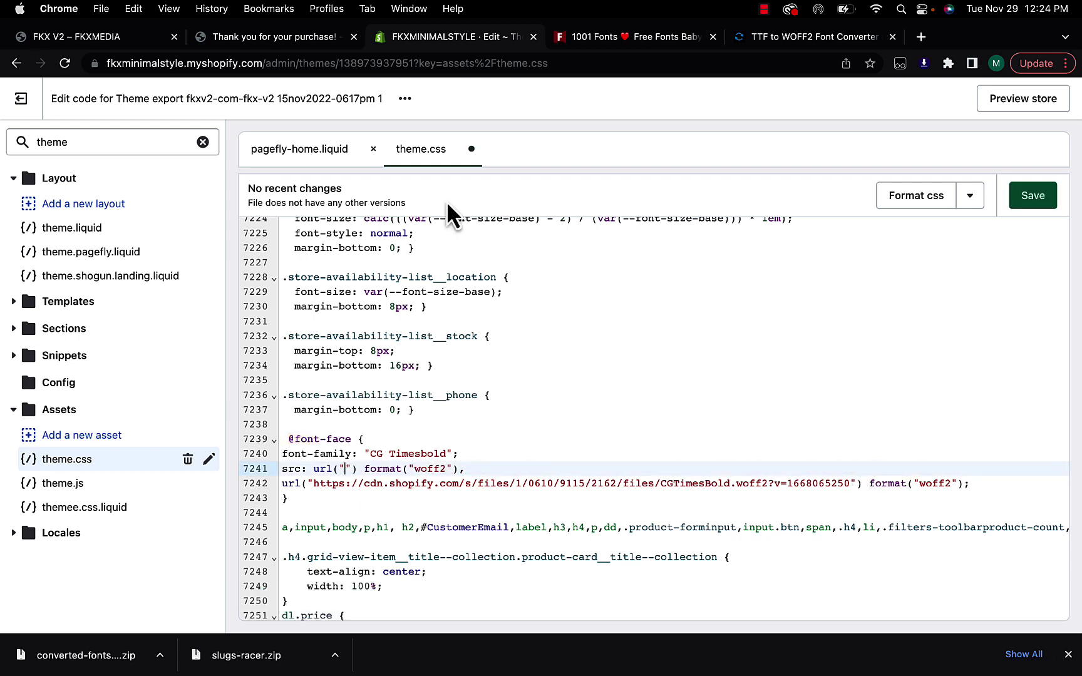
Duplicate the store admin tab and open the Files page of the store settings in the copy
{"action": "right_click", "coordinate": [441, 48]}
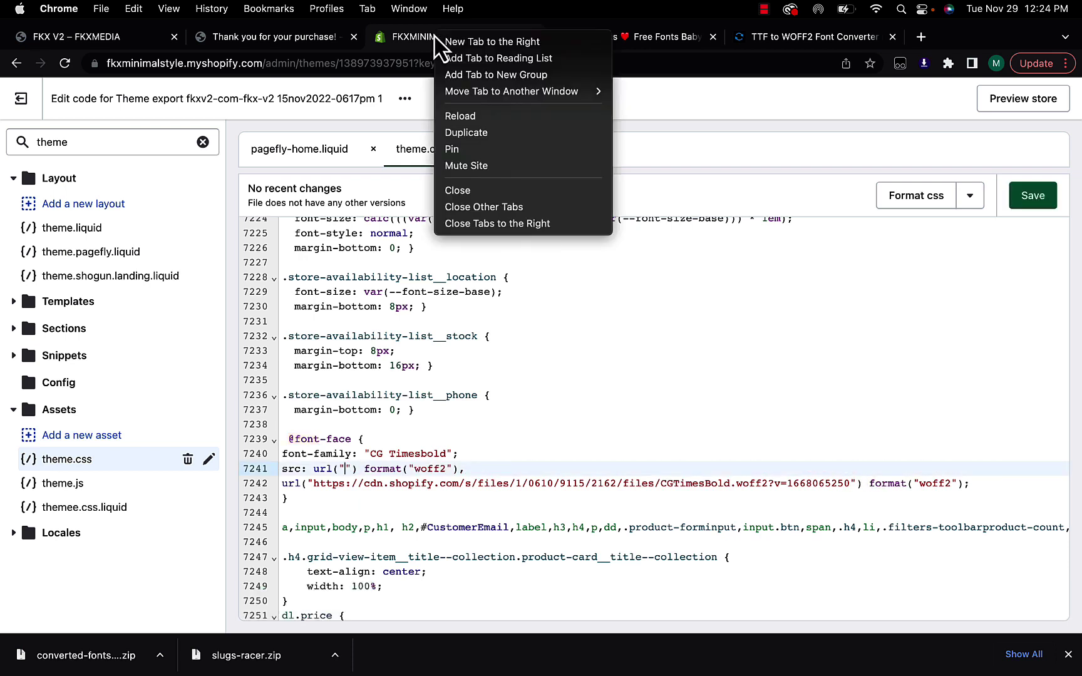
{"action": "left_click", "coordinate": [457, 134]}
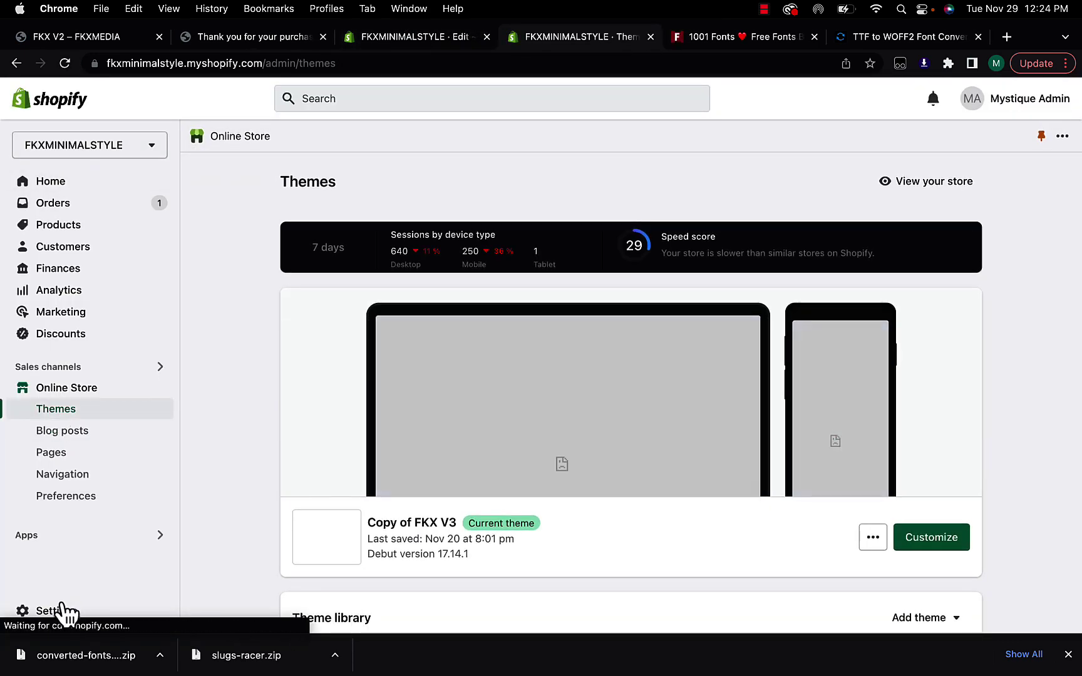
{"action": "left_click", "coordinate": [58, 612]}
{"action": "scroll", "coordinate": [144, 438], "scroll_direction": "down", "scroll_amount": 5}
{"action": "left_click", "coordinate": [177, 483]}
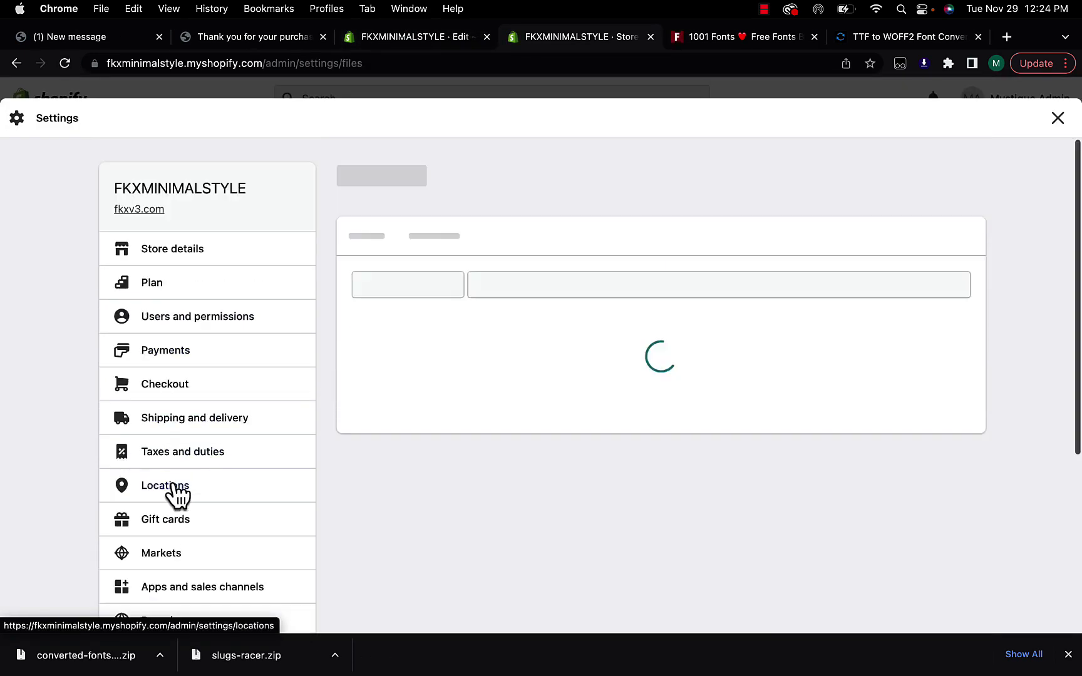
{"action": "left_click", "coordinate": [953, 376]}
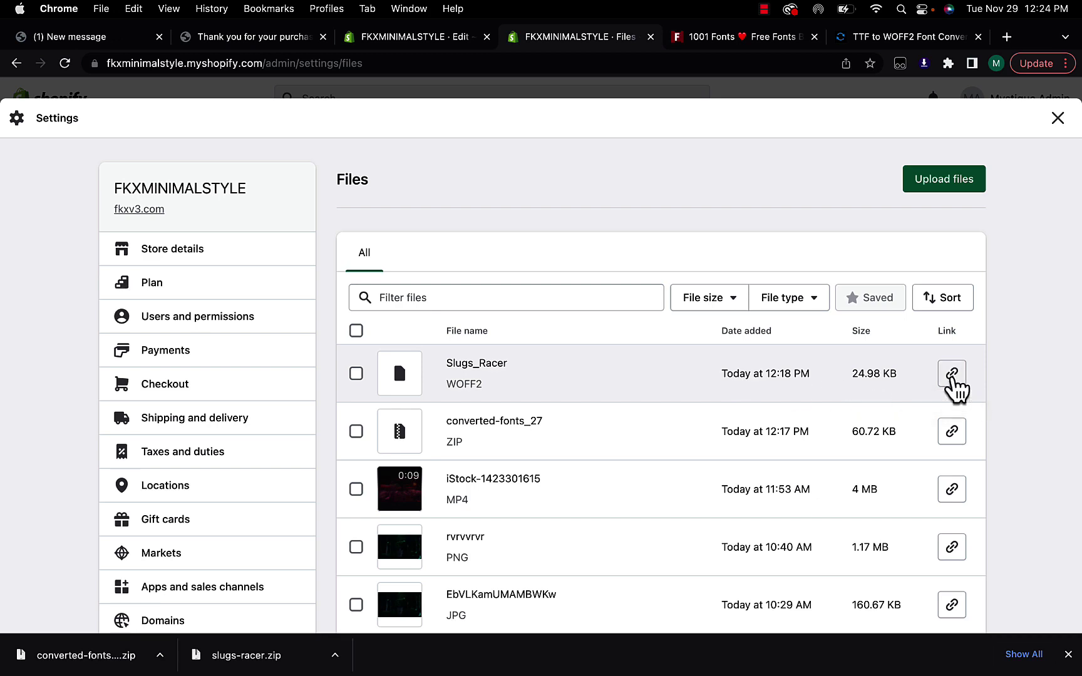
{"action": "left_click", "coordinate": [407, 37]}
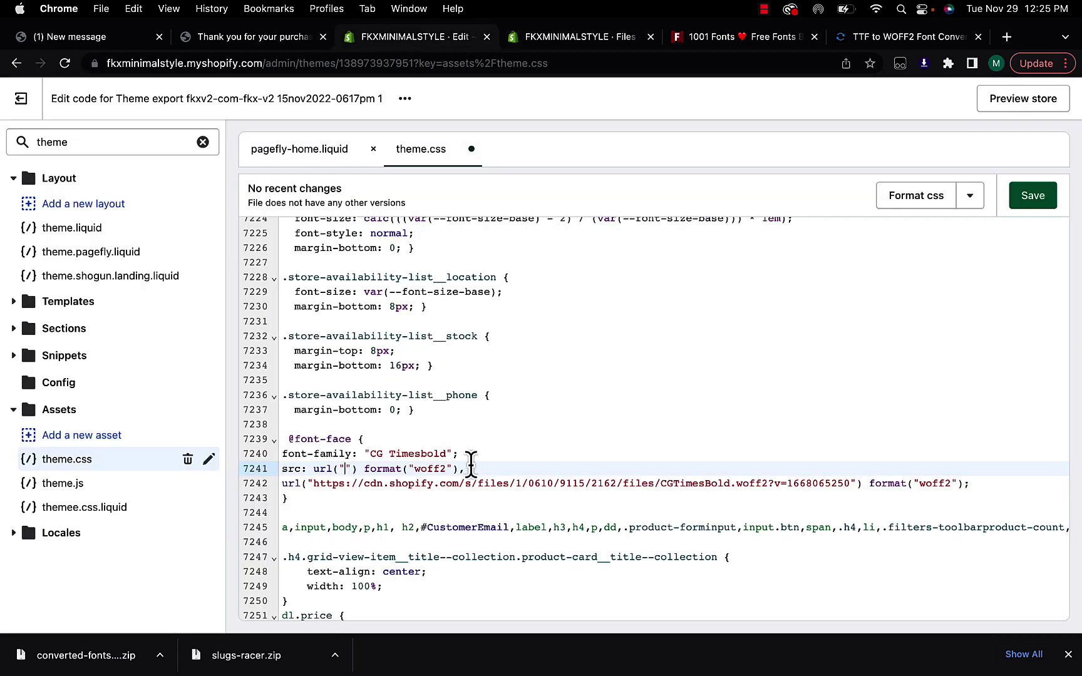
{"action": "key", "text": "super+v"}
{"action": "left_click", "coordinate": [853, 484]}
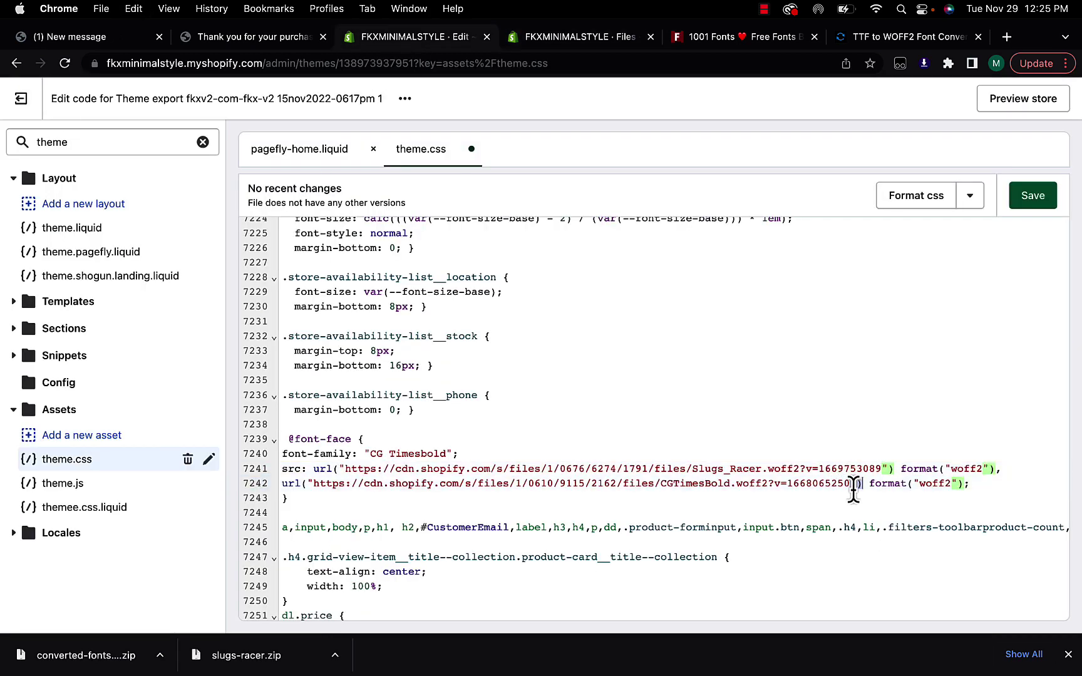
{"action": "left_click_drag", "start_coordinate": [850, 483], "coordinate": [313, 488]}
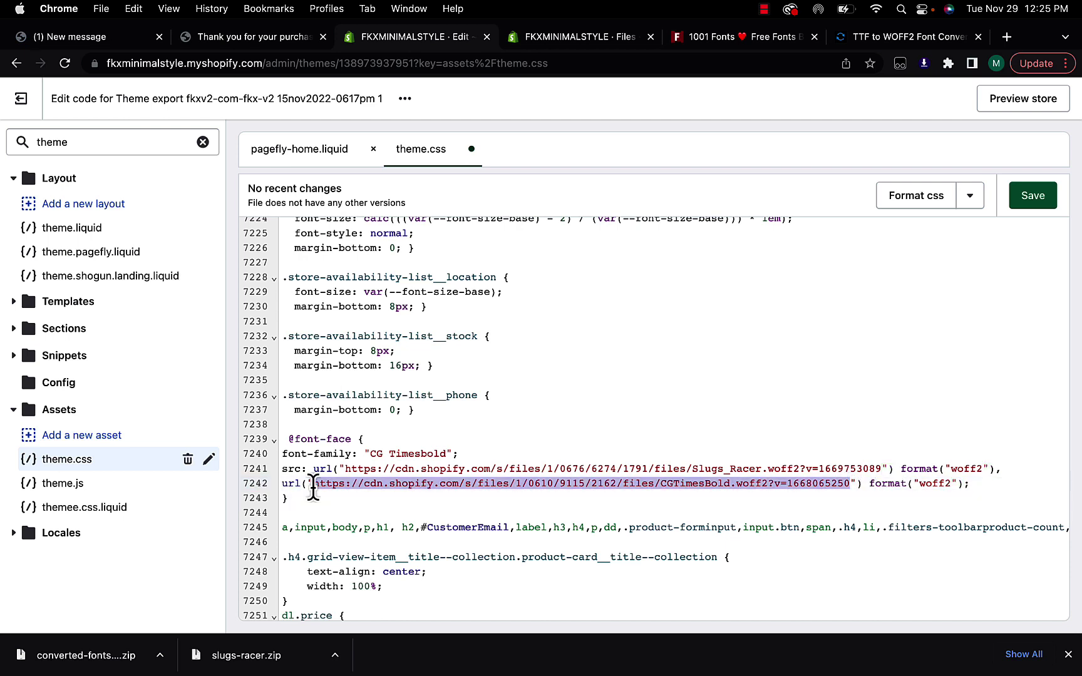
{"action": "key", "text": "super+v"}
{"action": "left_click", "coordinate": [514, 426]}
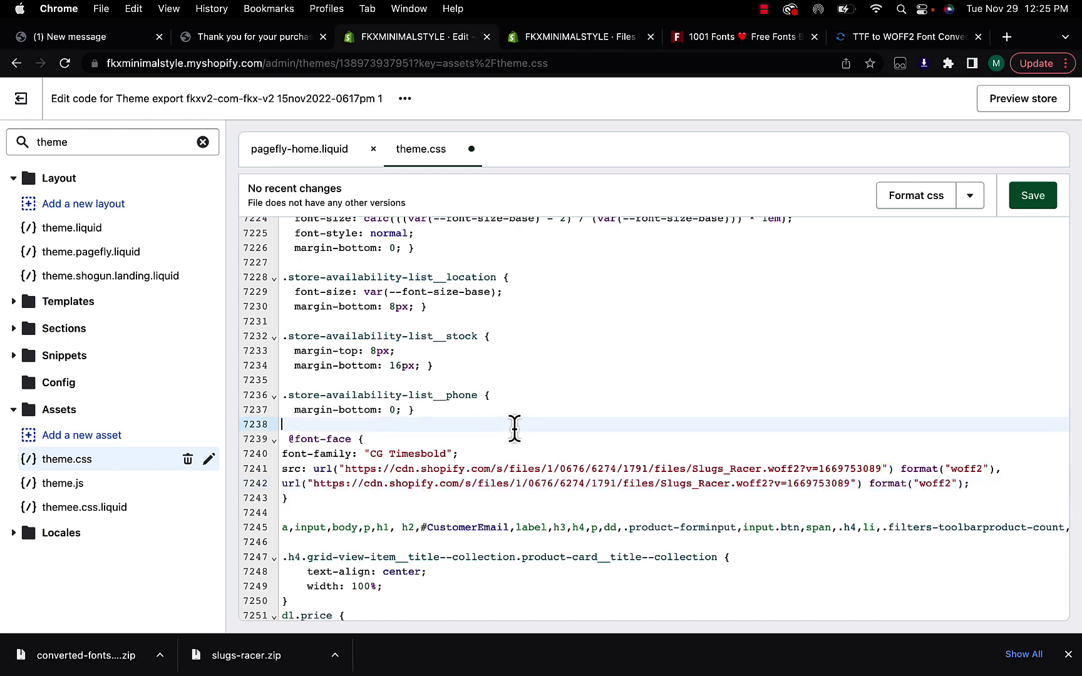
Replace every CG Timesbold in theme.css with Slugs Racer, copied from the font converter page, and save the file
{"action": "key", "text": "super+f"}
{"action": "left_click_drag", "start_coordinate": [445, 455], "coordinate": [369, 453]}
{"action": "left_click", "coordinate": [295, 595]}
{"action": "key", "text": "super+v"}
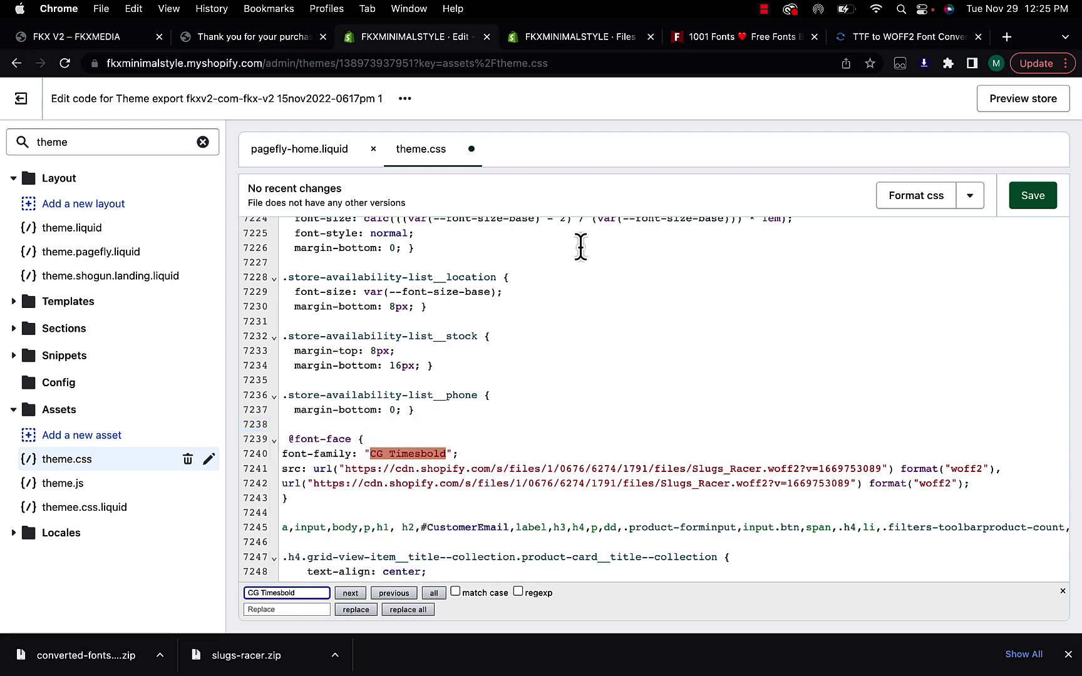
{"action": "left_click", "coordinate": [889, 39]}
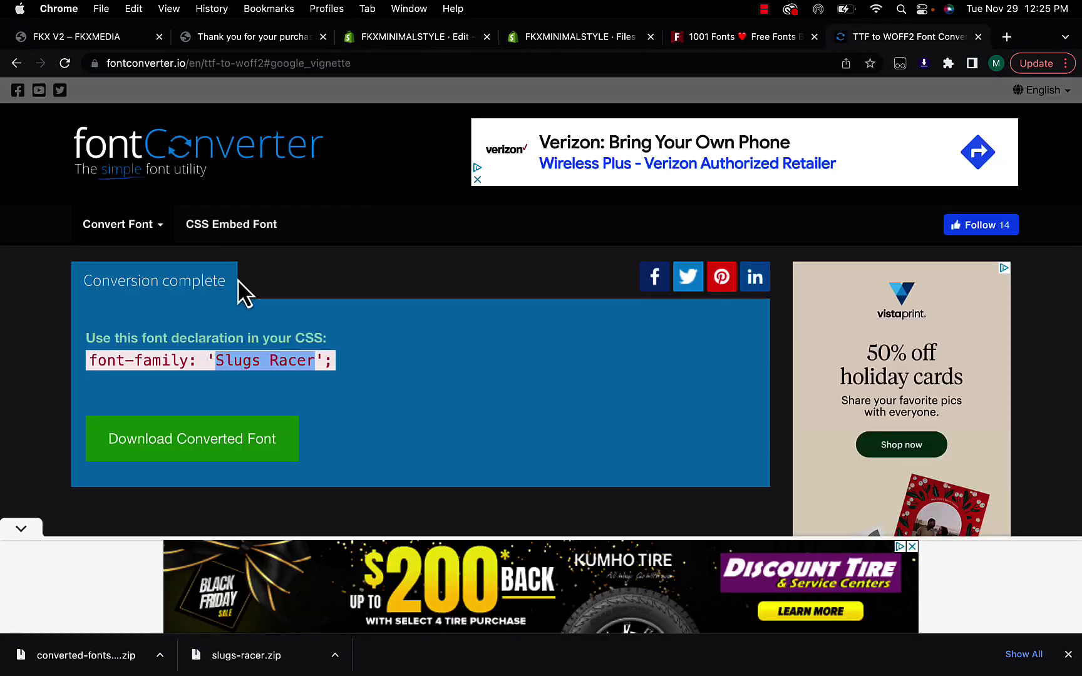
{"action": "left_click", "coordinate": [216, 361]}
{"action": "key", "text": "super+3"}
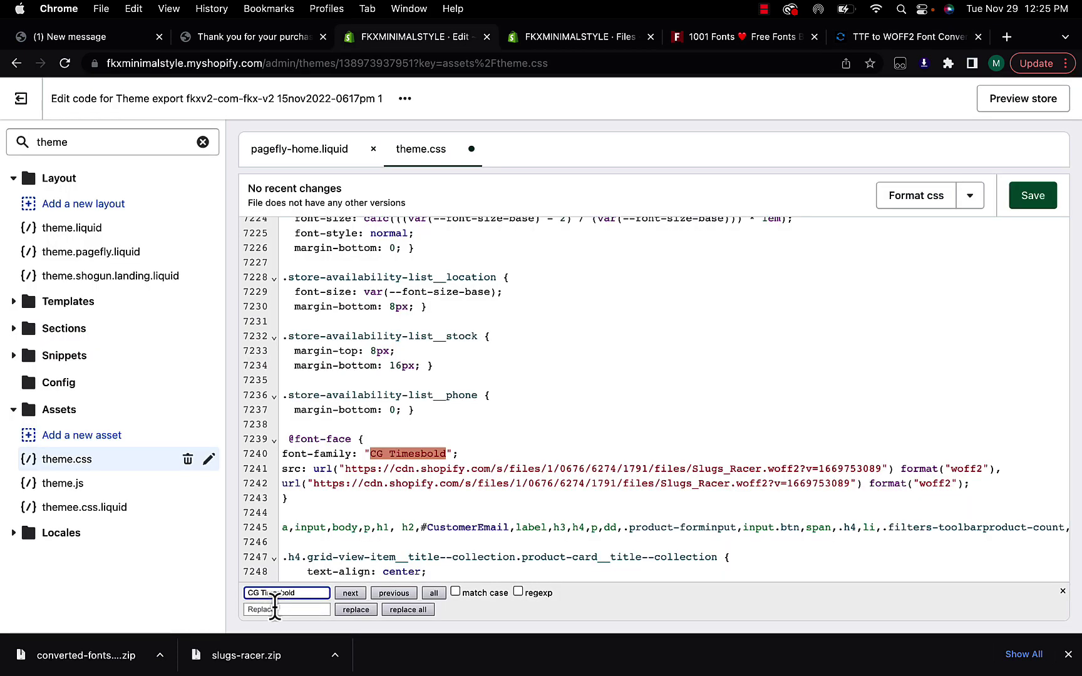
{"action": "left_click", "coordinate": [275, 608]}
{"action": "key", "text": "super+v"}
{"action": "left_click", "coordinate": [408, 611]}
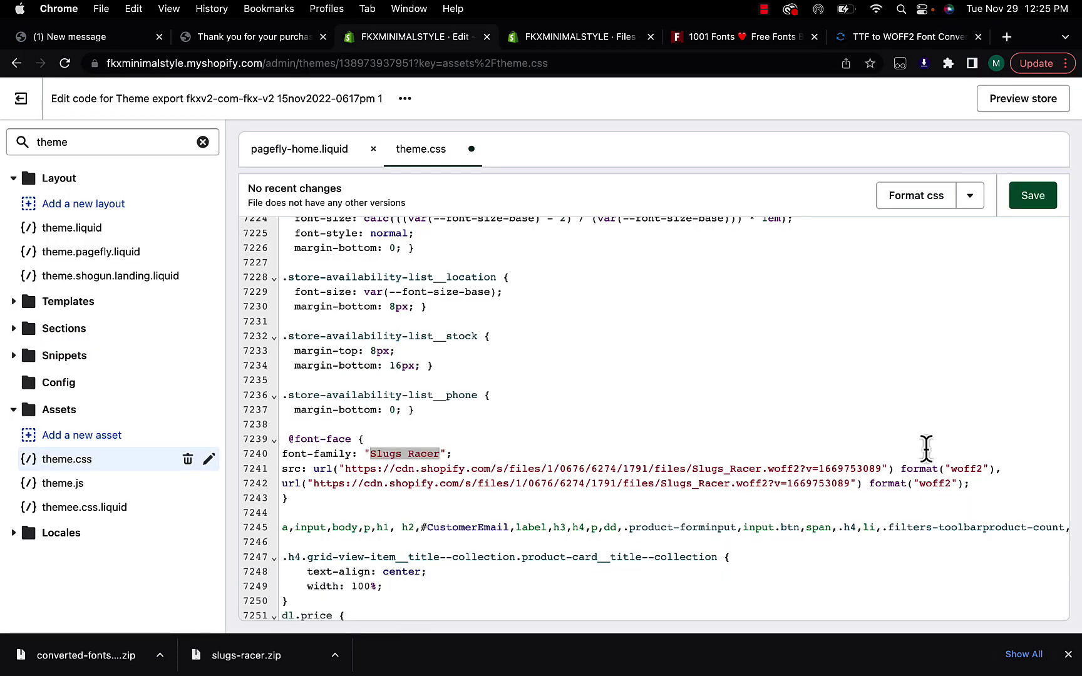
{"action": "left_click", "coordinate": [1041, 203]}
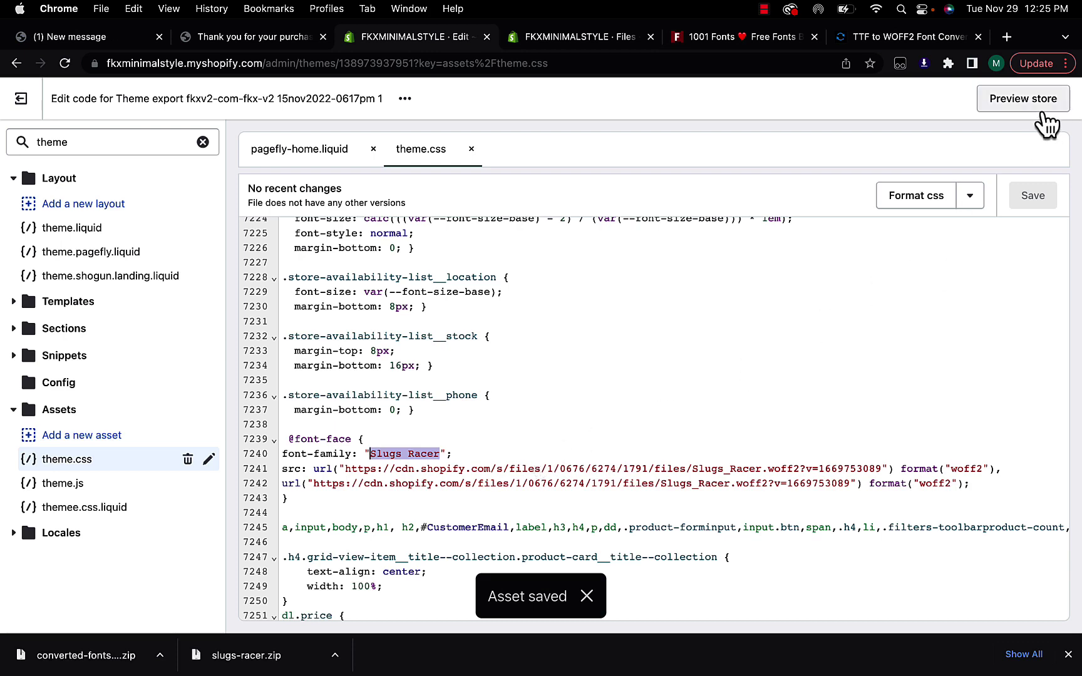
Preview the store, enter it from the welcome page and check the font on the product list and the black test T-shirt page
{"action": "left_click", "coordinate": [1023, 101]}
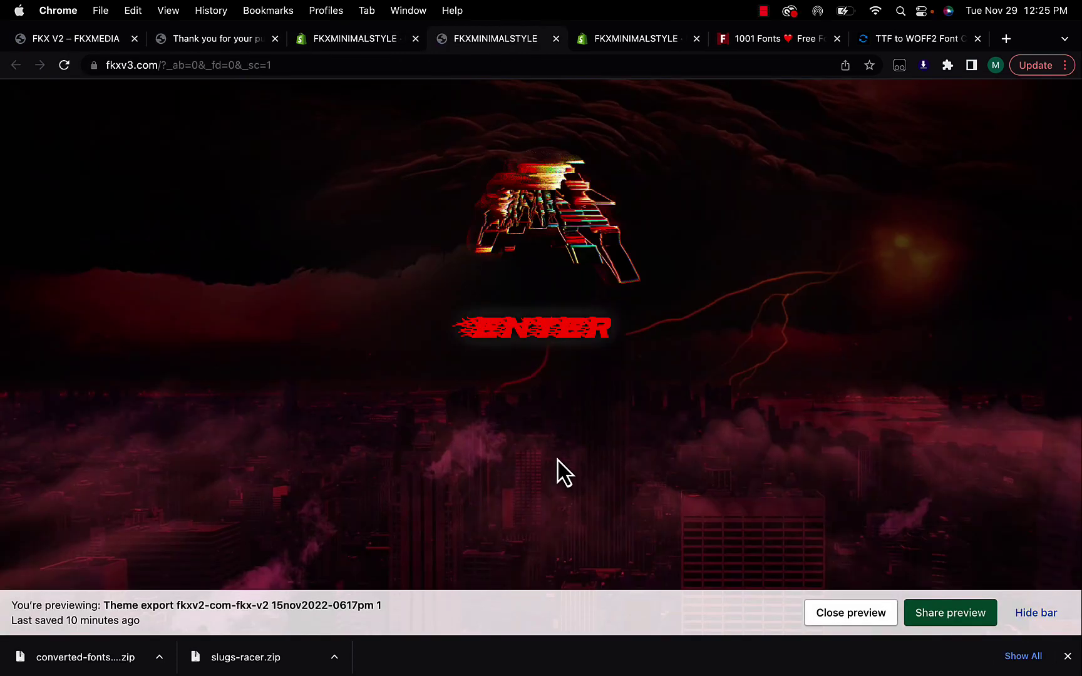
{"action": "left_click", "coordinate": [520, 347]}
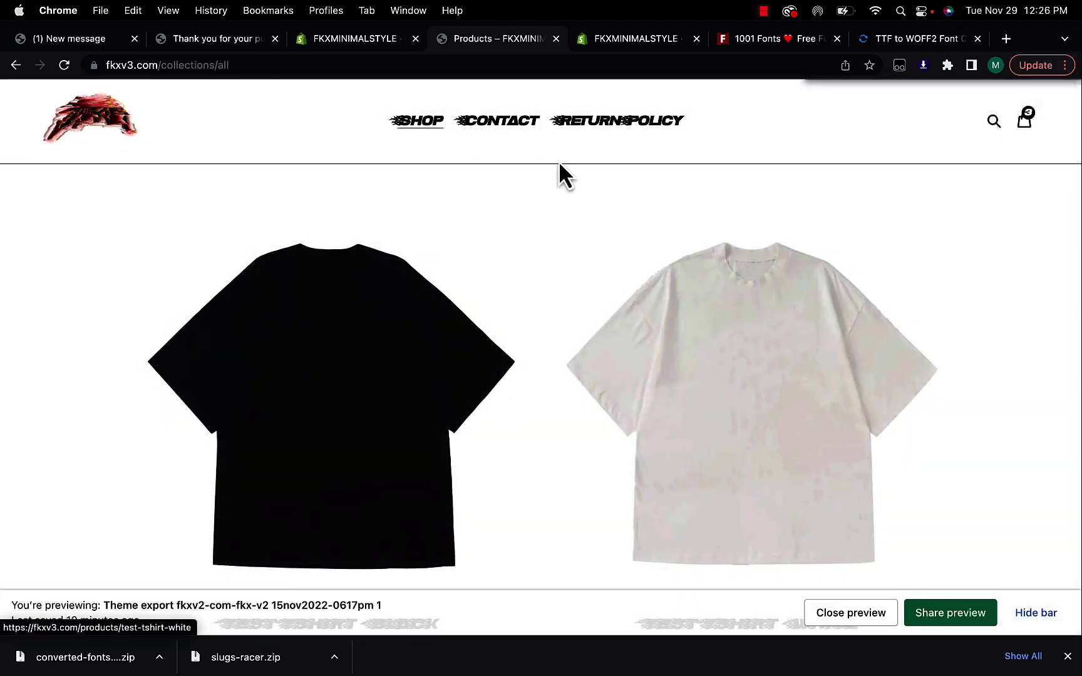
{"action": "scroll", "coordinate": [306, 275], "scroll_direction": "down", "scroll_amount": 2}
{"action": "left_click", "coordinate": [337, 308]}
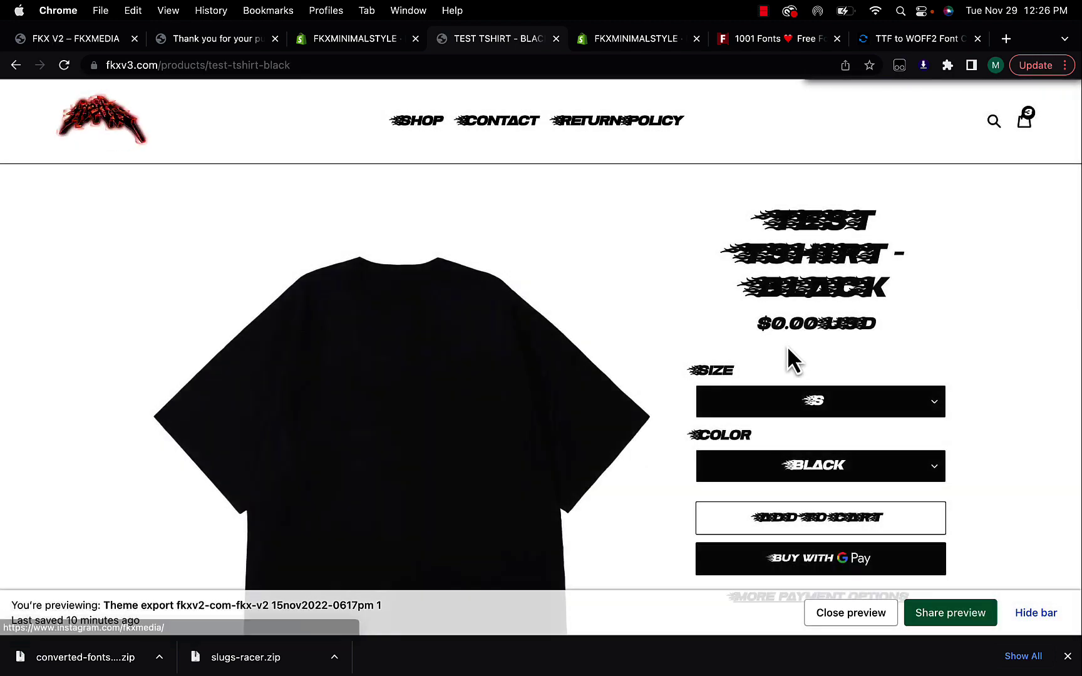
{"action": "scroll", "coordinate": [789, 360], "scroll_direction": "down", "scroll_amount": 2}
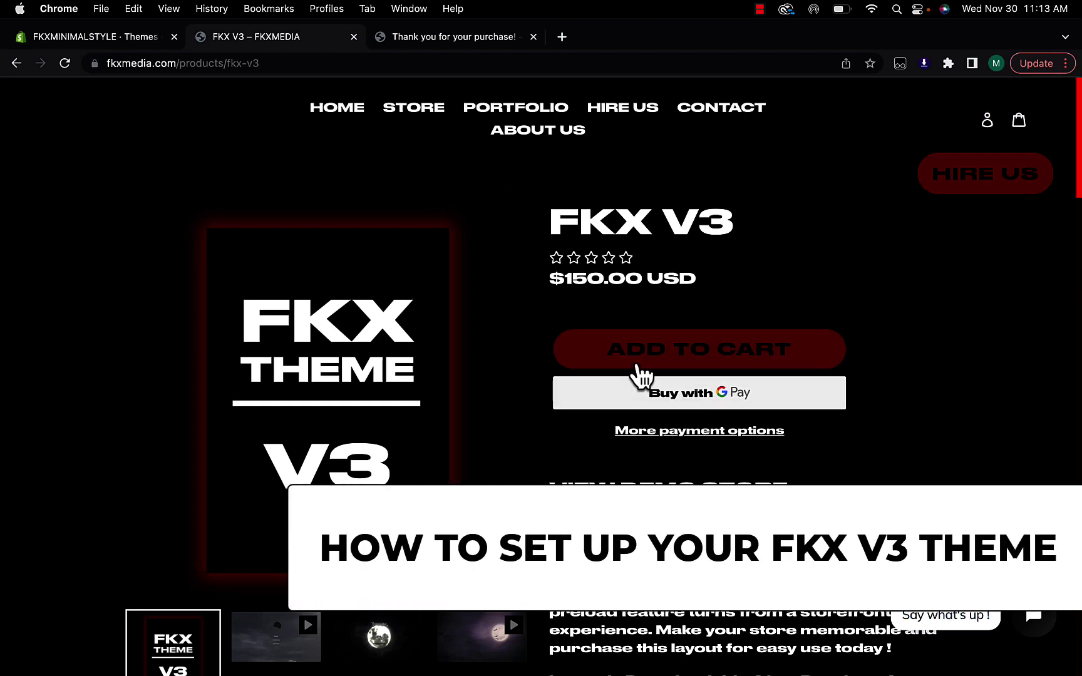
Upload the FKX V3 theme export zip from the purchase downloads to the theme library and open the new theme for customization
{"action": "left_click", "coordinate": [432, 39]}
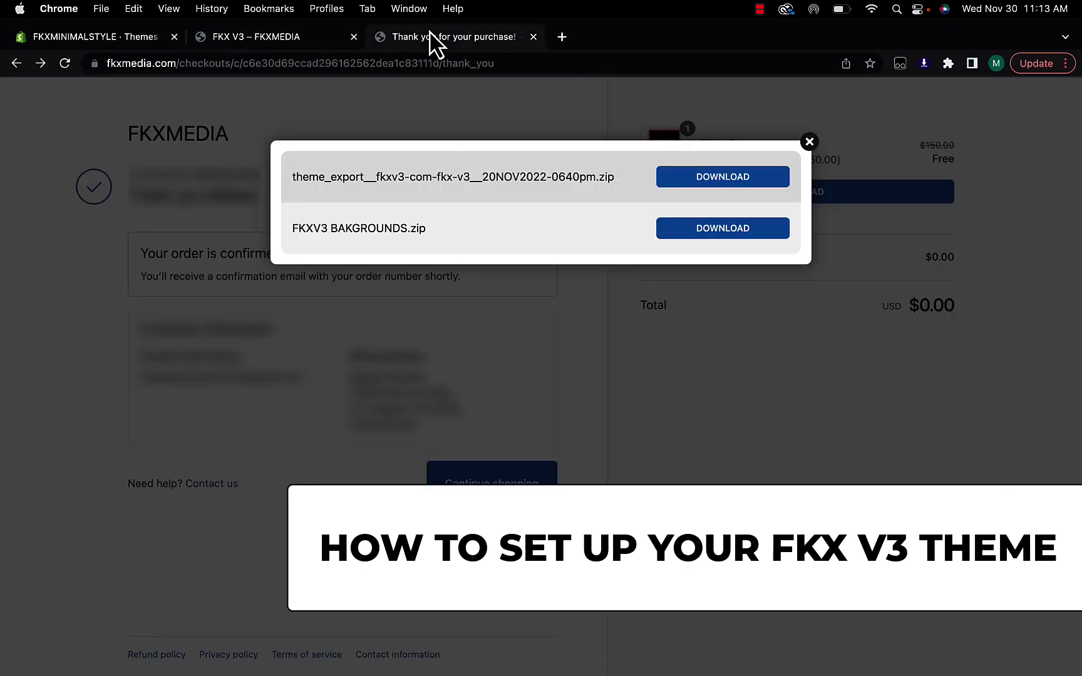
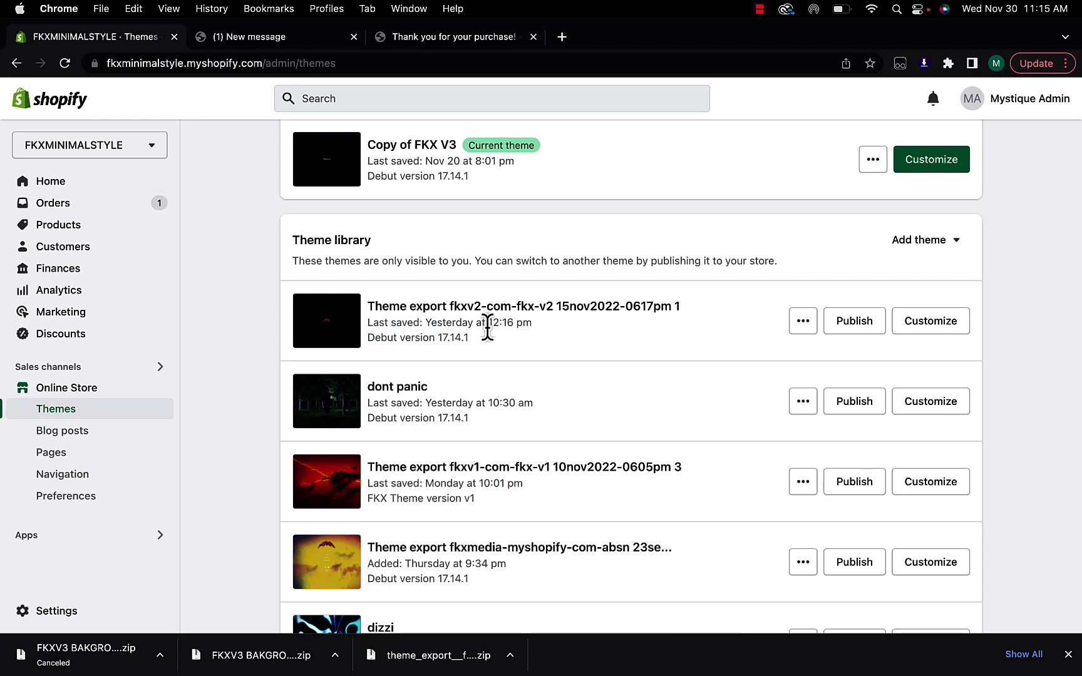
{"action": "left_click", "coordinate": [939, 254]}
{"action": "left_click", "coordinate": [900, 319]}
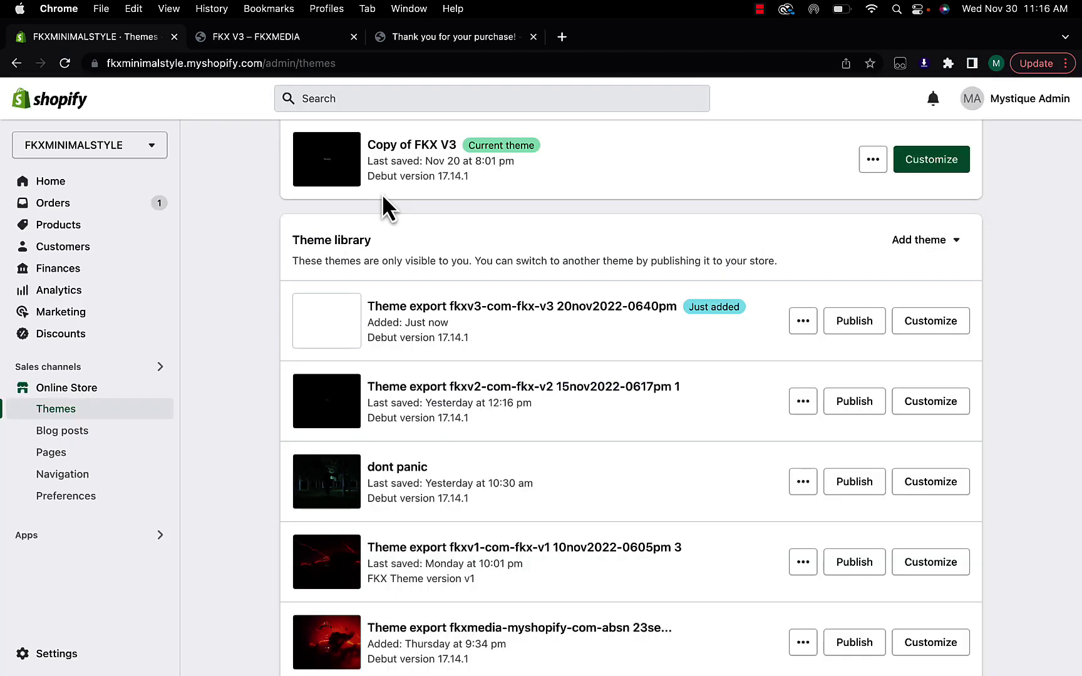
{"action": "left_click", "coordinate": [924, 328]}
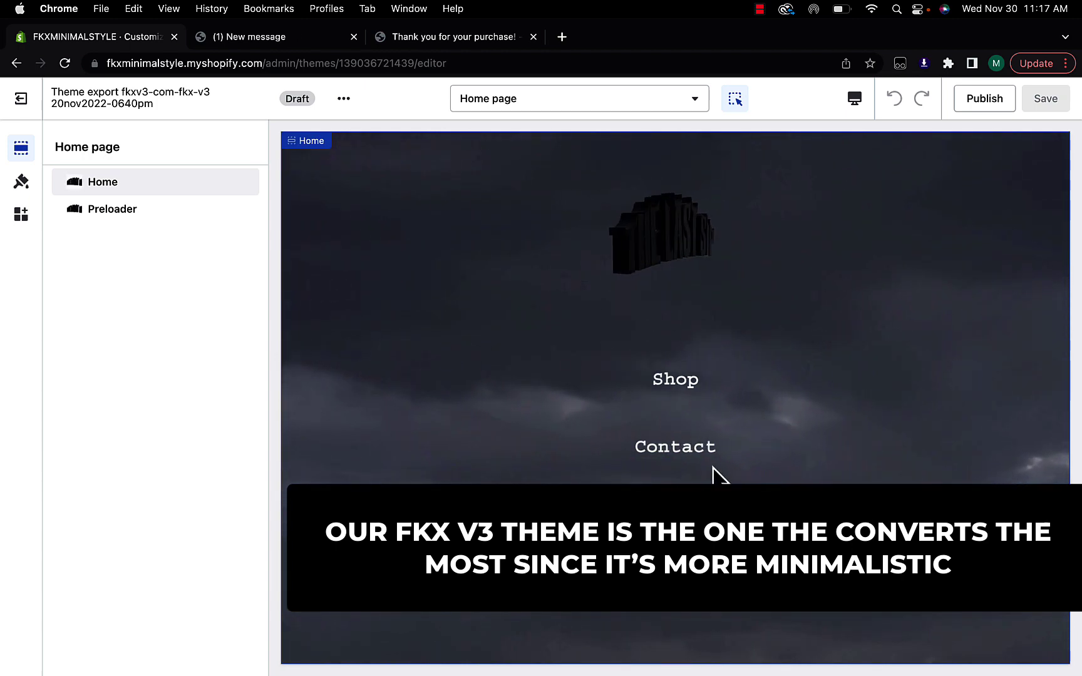
Change the Home section's logo to the red glowing lettering image and set the desktop logo width to 400 px
{"action": "left_click", "coordinate": [133, 195]}
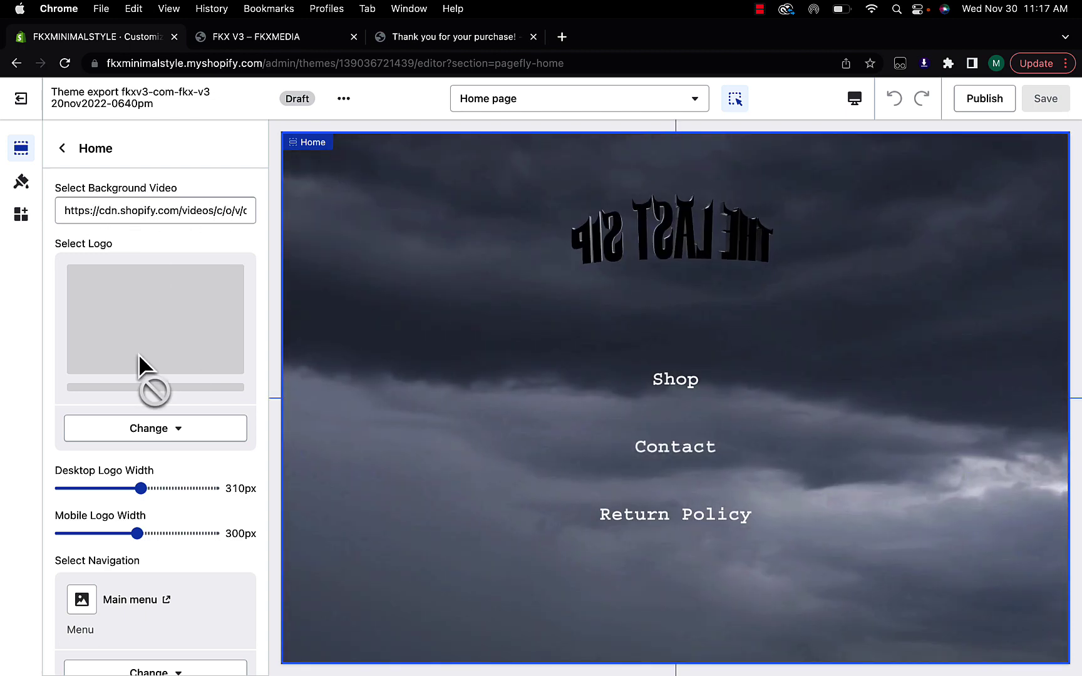
{"action": "scroll", "coordinate": [149, 346], "scroll_direction": "down", "scroll_amount": 1}
{"action": "scroll", "coordinate": [149, 344], "scroll_direction": "down", "scroll_amount": 1}
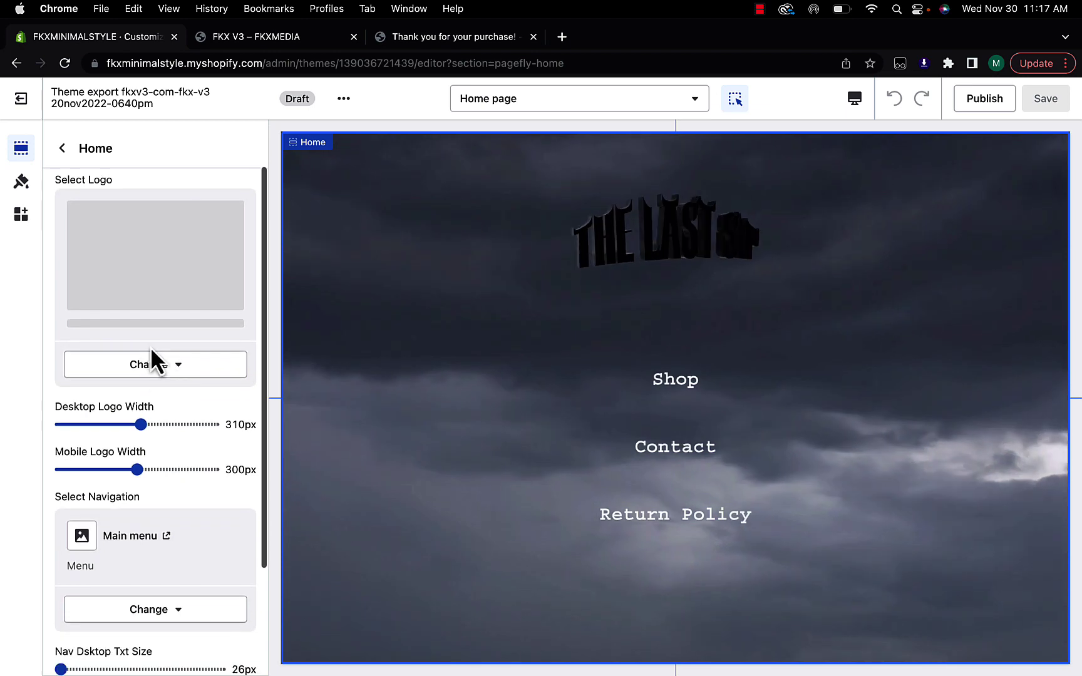
{"action": "left_click", "coordinate": [177, 369]}
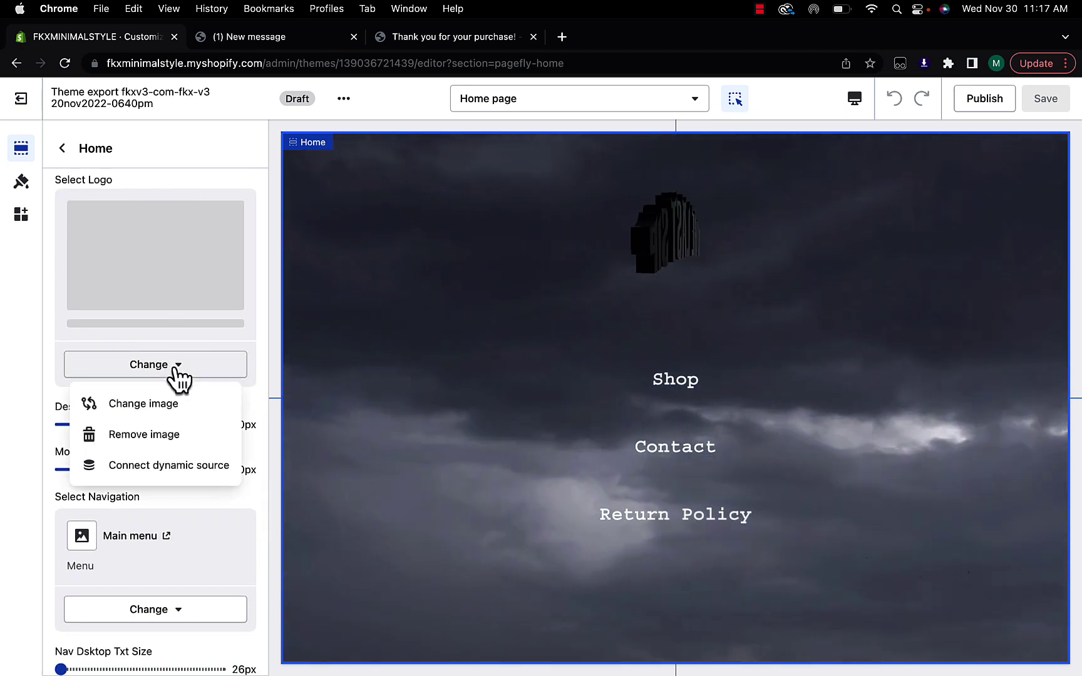
{"action": "left_click", "coordinate": [155, 413]}
{"action": "scroll", "coordinate": [191, 347], "scroll_direction": "down", "scroll_amount": 8}
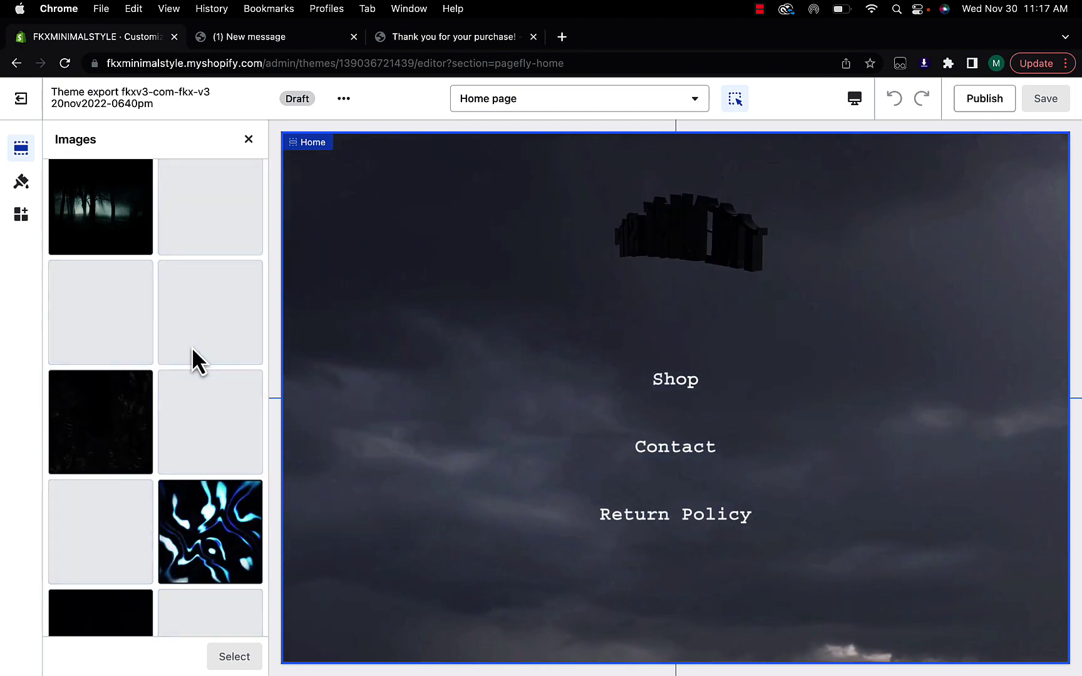
{"action": "left_click", "coordinate": [229, 454]}
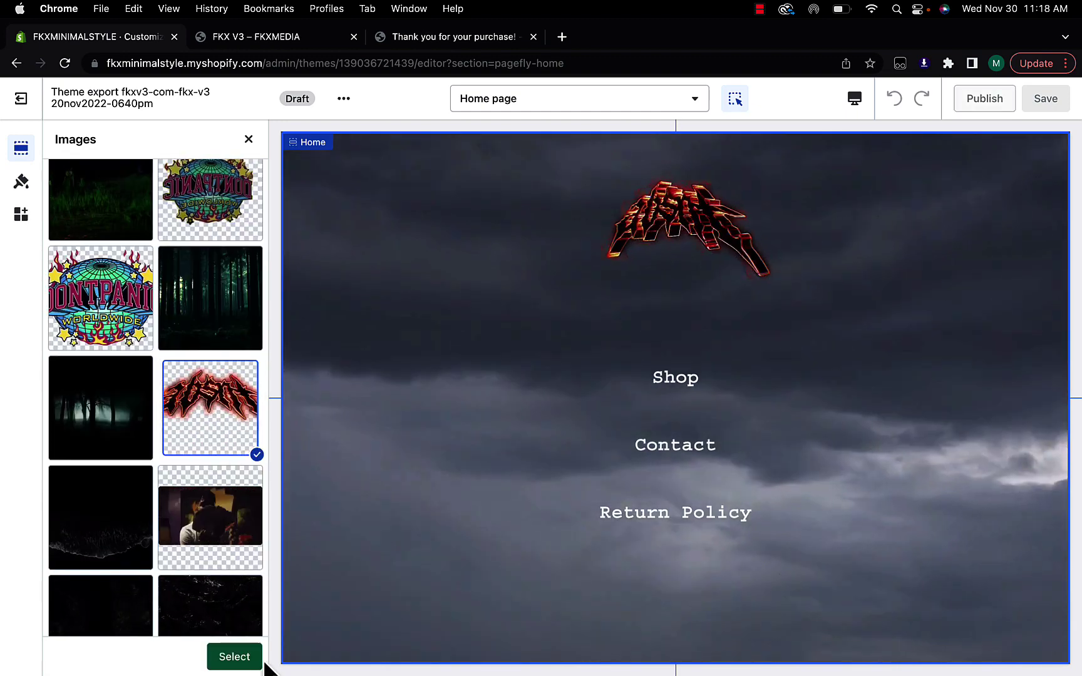
{"action": "left_click", "coordinate": [234, 657]}
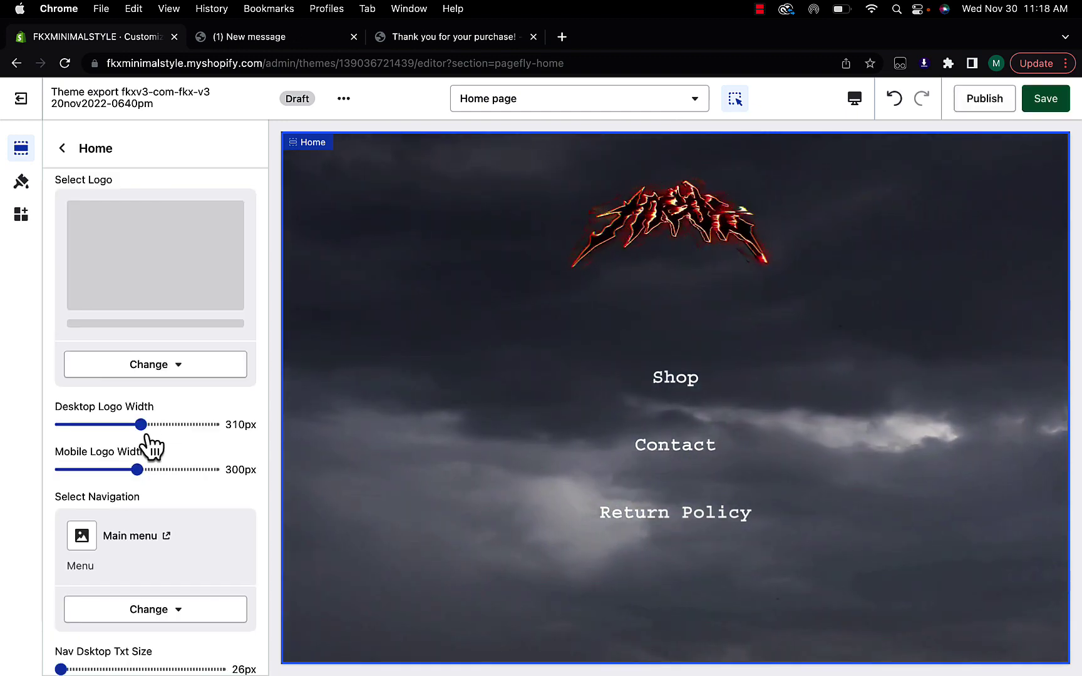
{"action": "left_click_drag", "start_coordinate": [141, 425], "coordinate": [175, 424]}
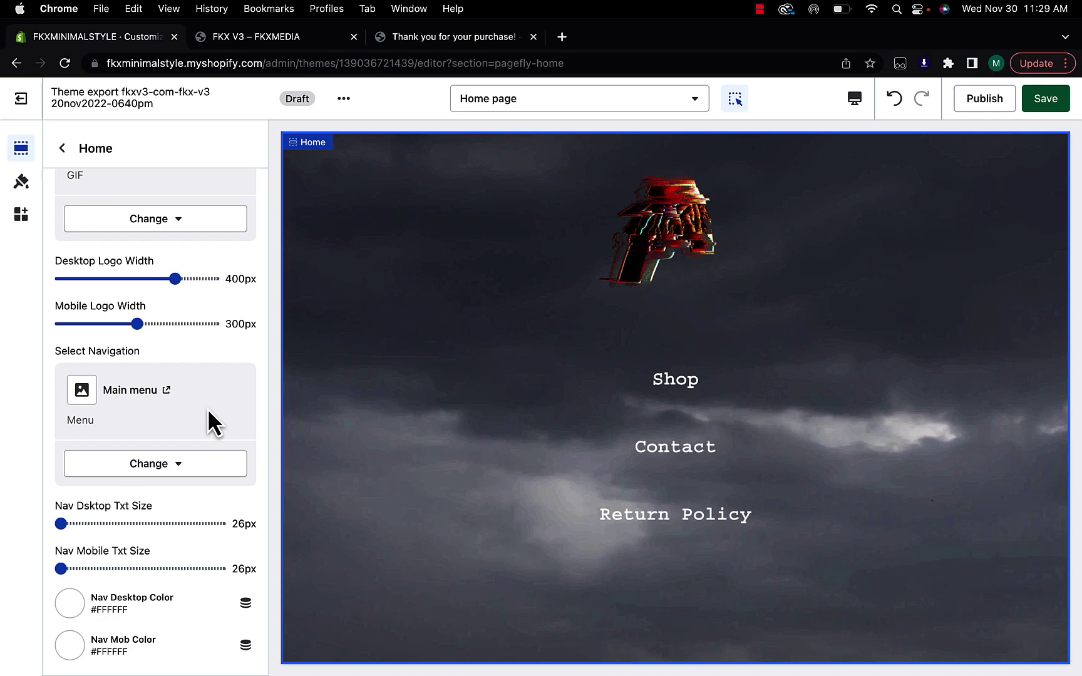
Start a new navigation menu from the Home section's menu selection and title it Welcome Page
{"action": "left_click", "coordinate": [168, 467]}
{"action": "left_click", "coordinate": [166, 507]}
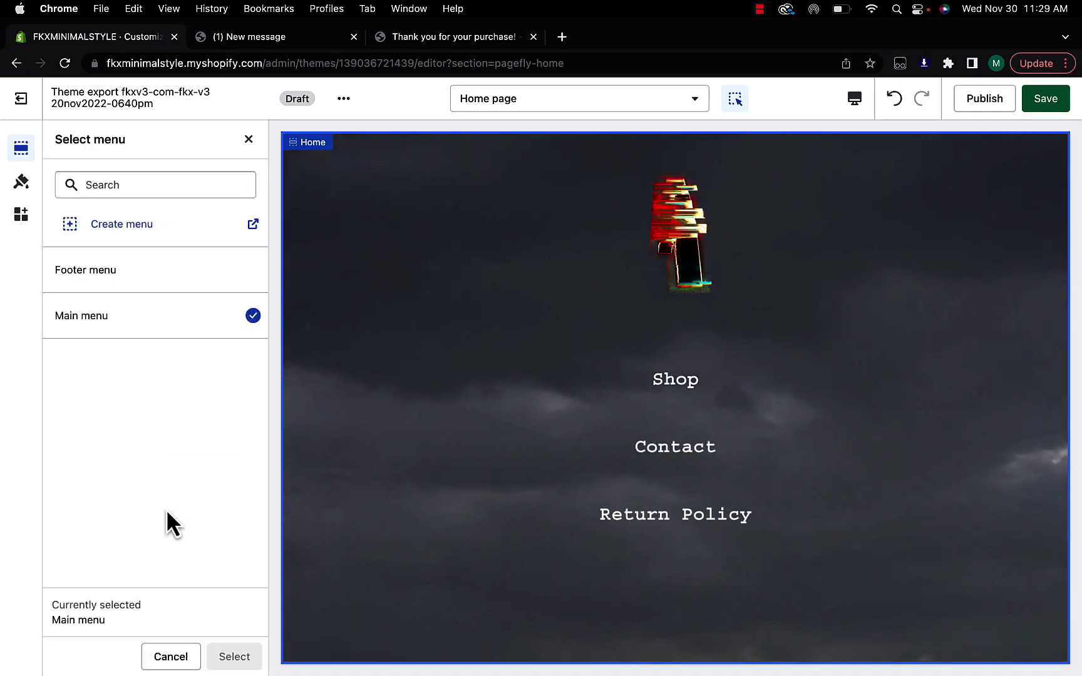
{"action": "left_click", "coordinate": [74, 226]}
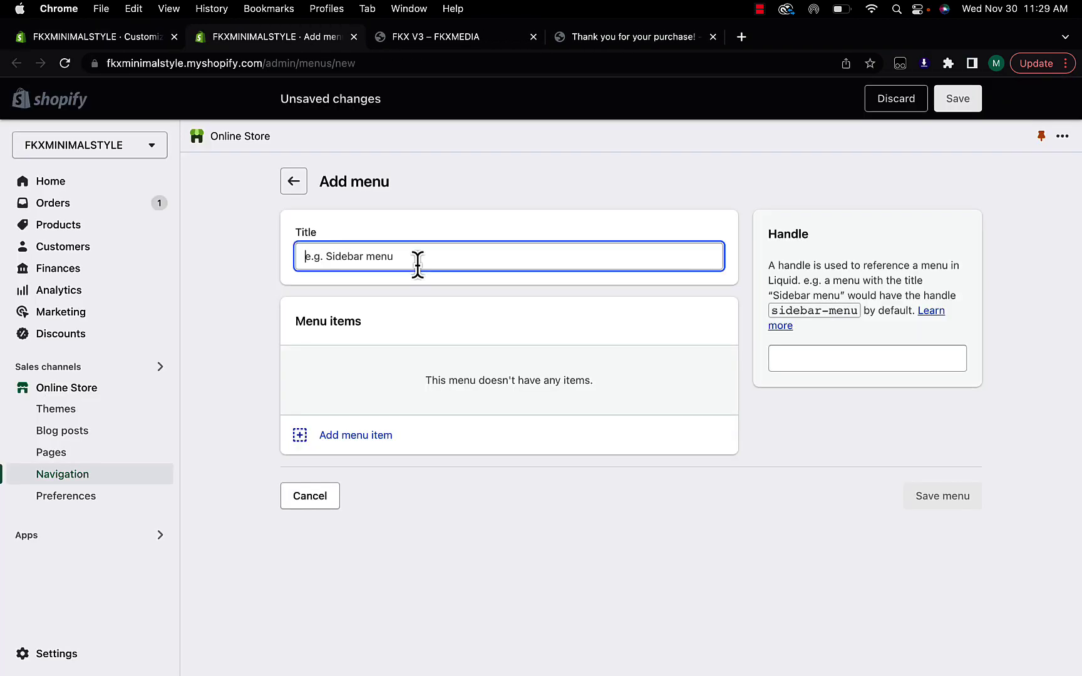
{"action": "type", "text": "Welcome Page"}
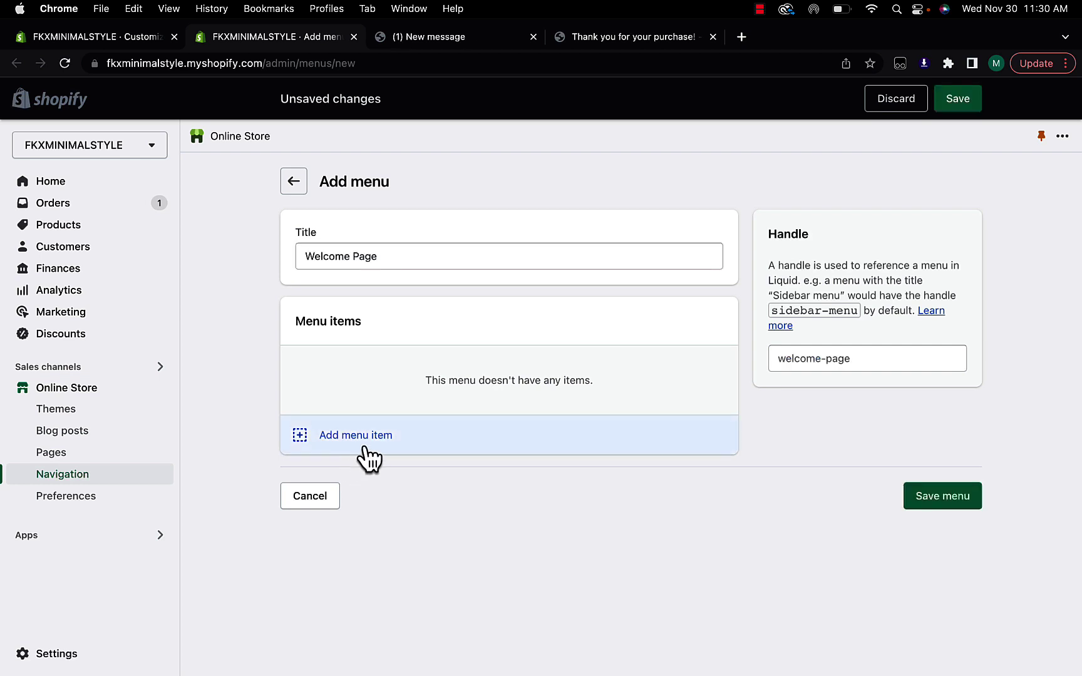
Add a menu item named Shop that links to All products
{"action": "left_click", "coordinate": [292, 437]}
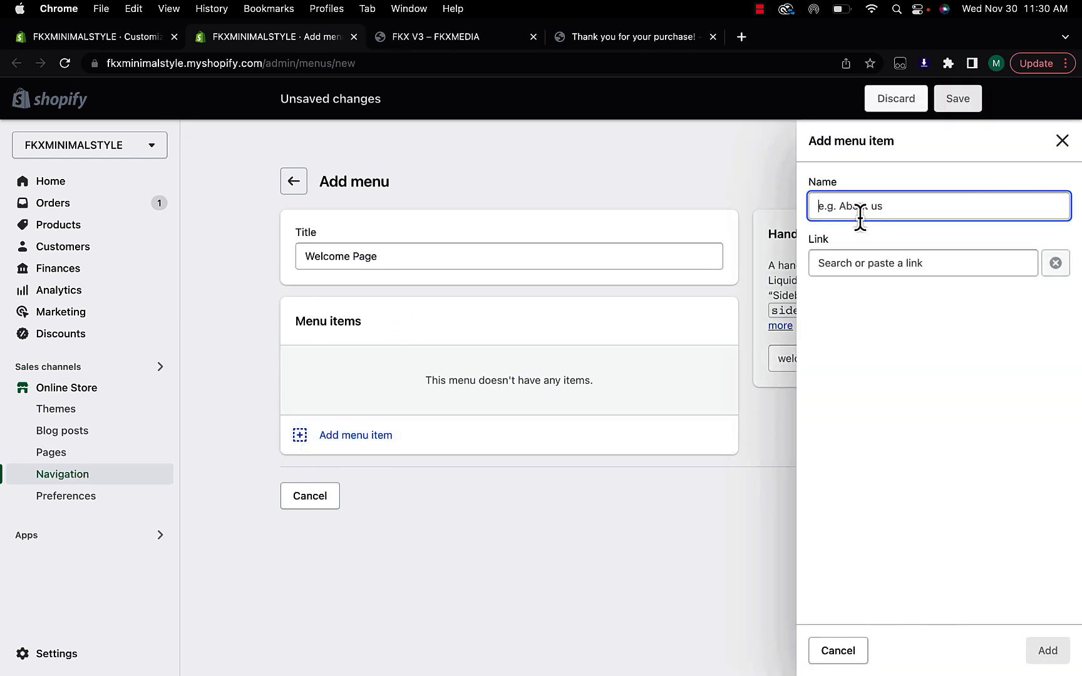
{"action": "type", "text": "Shop"}
{"action": "left_click", "coordinate": [941, 271]}
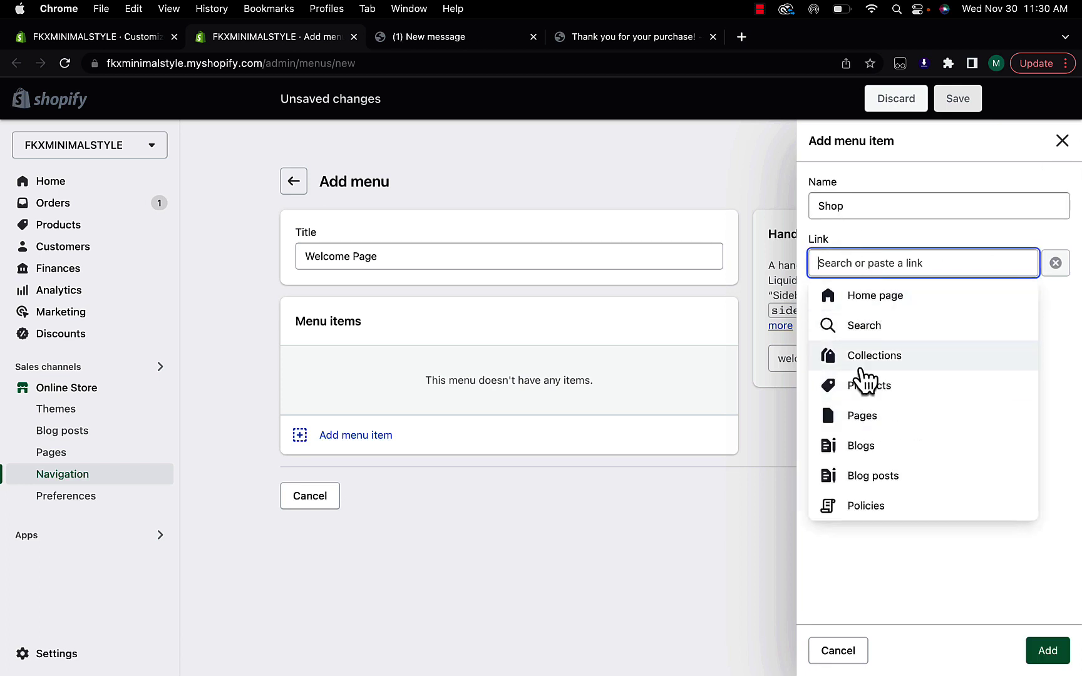
{"action": "left_click", "coordinate": [863, 391]}
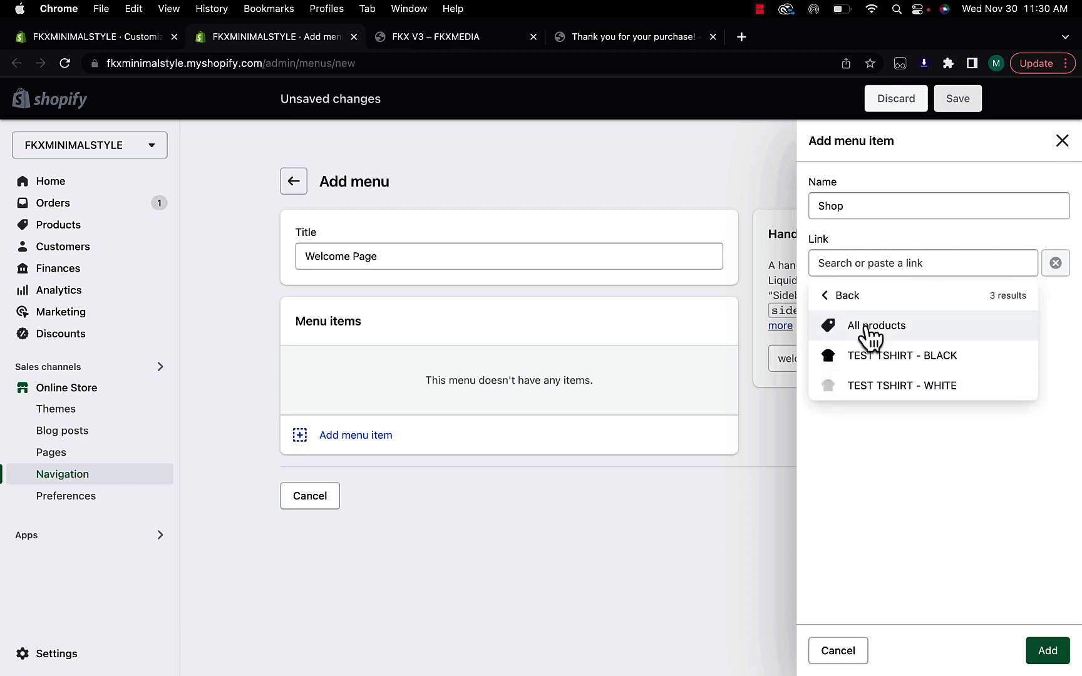
{"action": "left_click", "coordinate": [868, 330]}
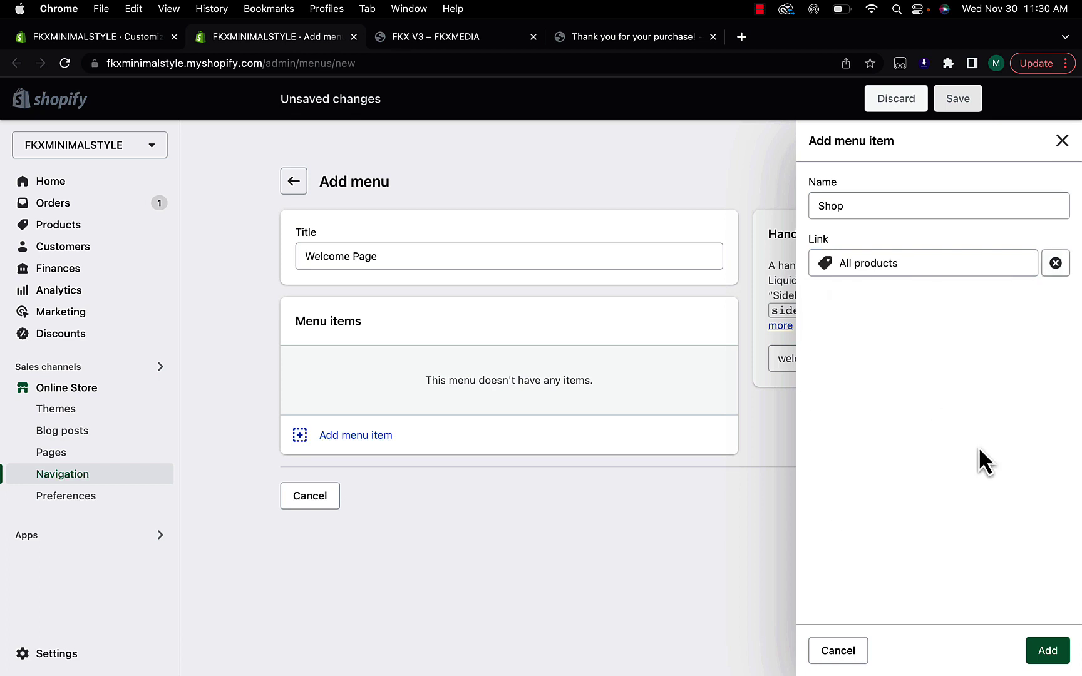
{"action": "left_click", "coordinate": [1041, 651]}
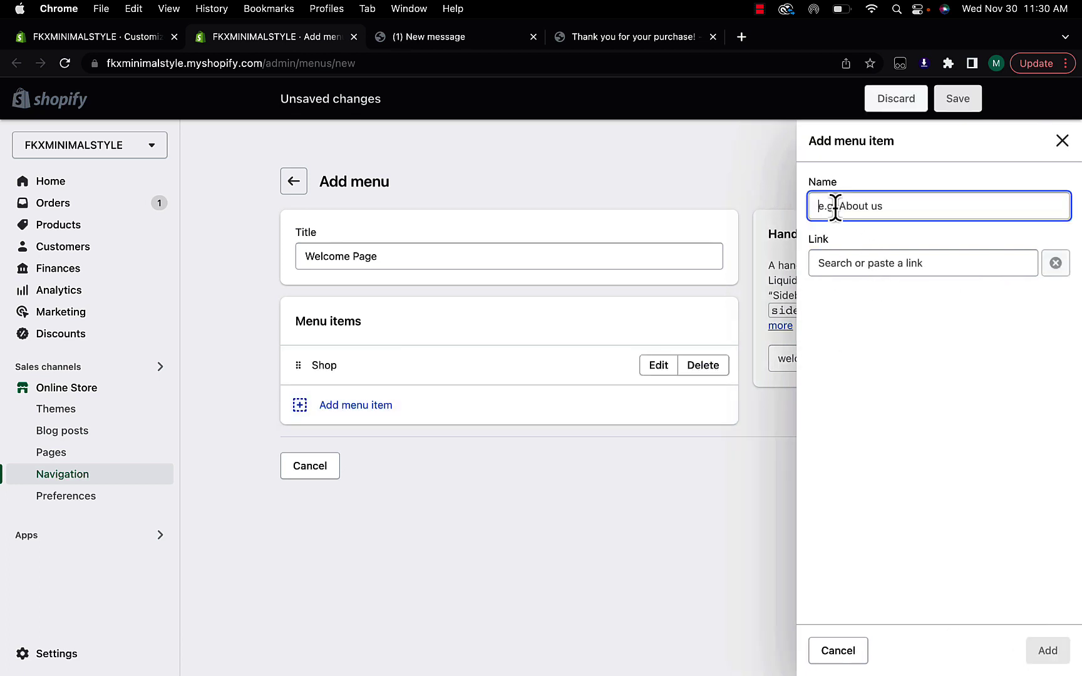
Add a menu item named Contact that links to the Contact page and save the Welcome Page menu
{"action": "type", "text": "Contact"}
{"action": "left_click", "coordinate": [891, 264]}
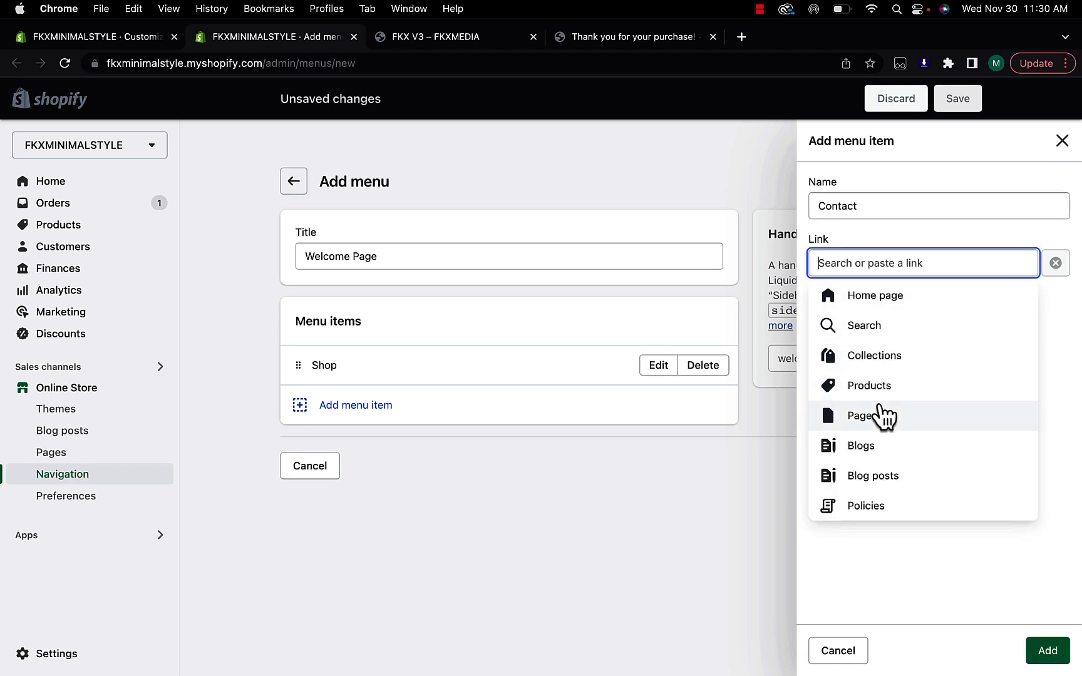
{"action": "left_click", "coordinate": [880, 416]}
{"action": "left_click", "coordinate": [874, 329]}
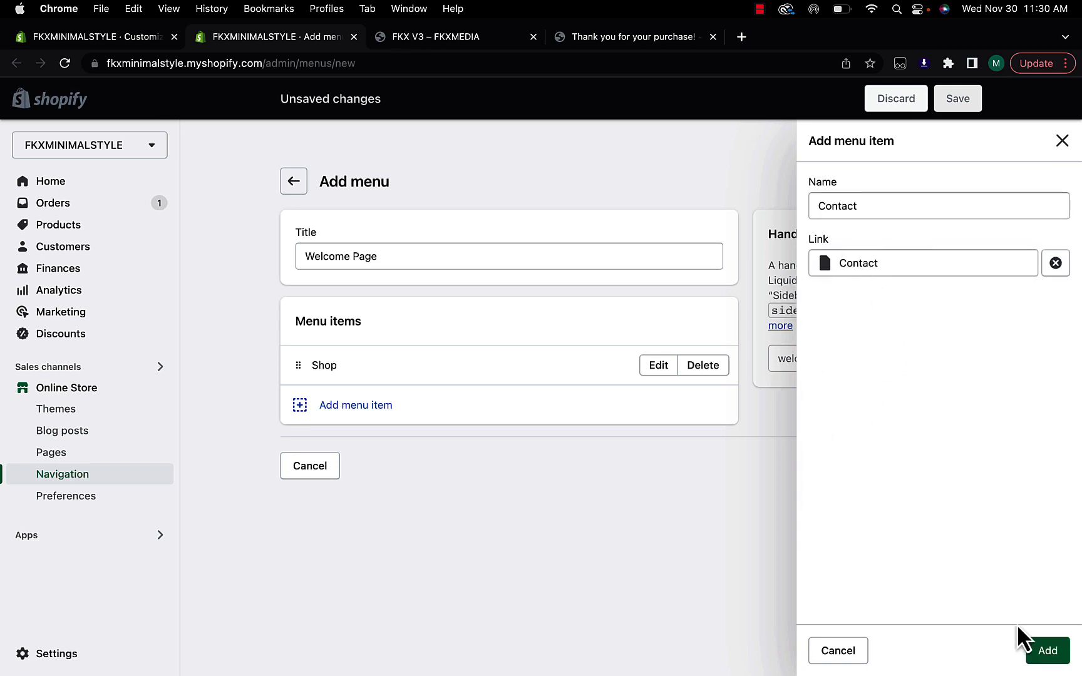
{"action": "left_click", "coordinate": [1043, 651]}
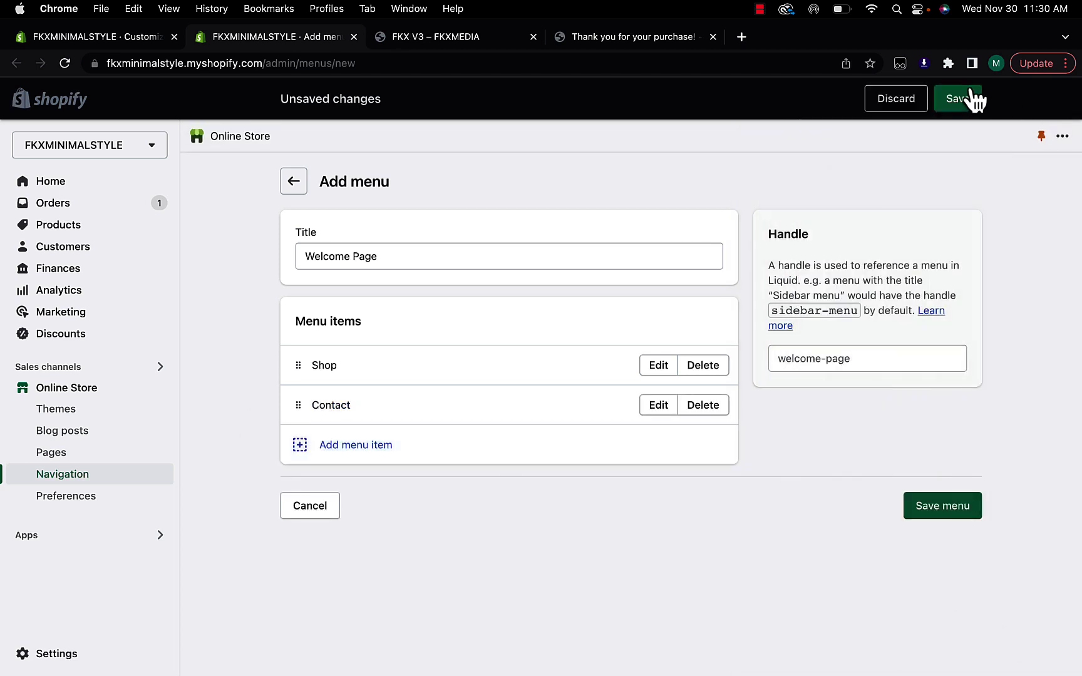
{"action": "left_click", "coordinate": [957, 111]}
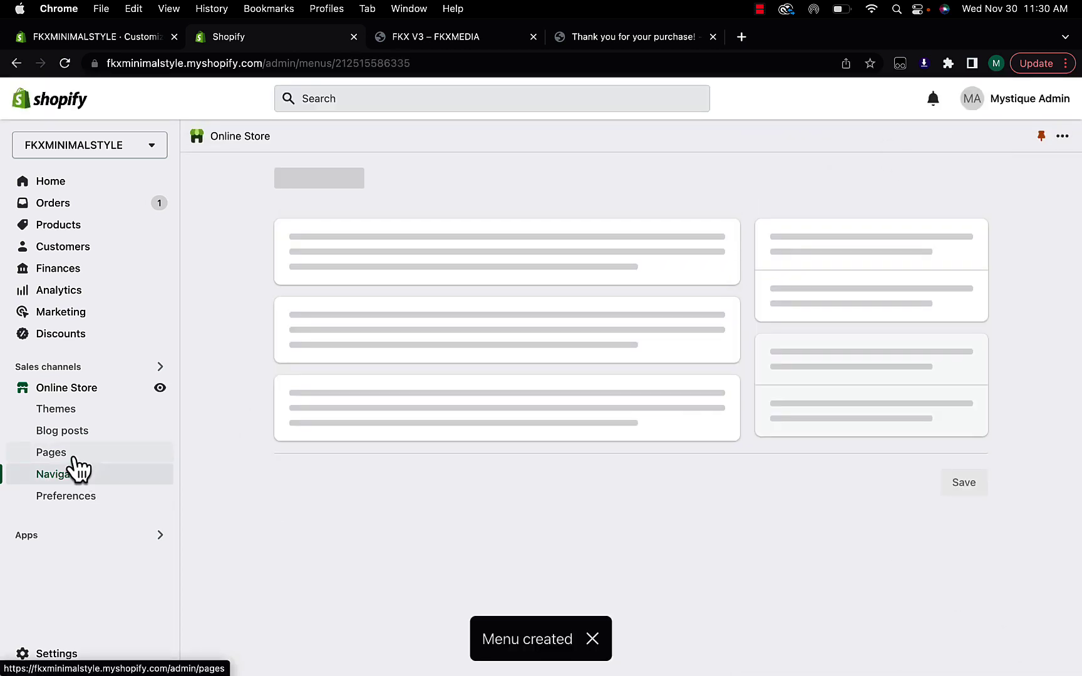
Create a store page titled Contact with the contact theme template, save it and view the published page
{"action": "left_click", "coordinate": [73, 458]}
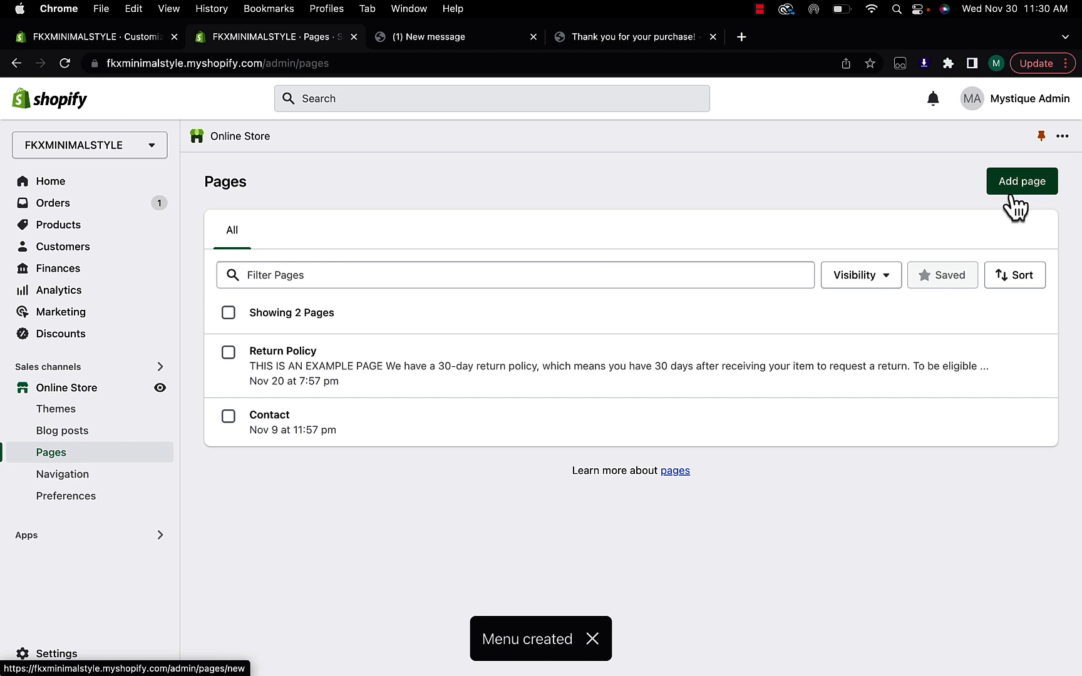
{"action": "left_click", "coordinate": [1011, 189]}
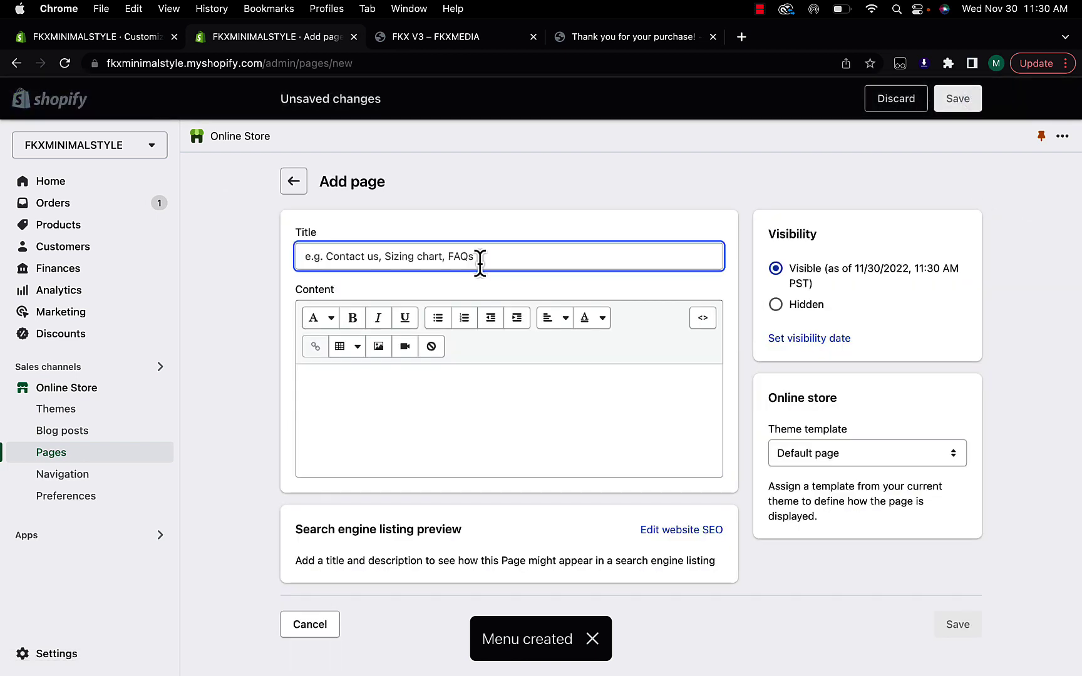
{"action": "type", "text": "Contact"}
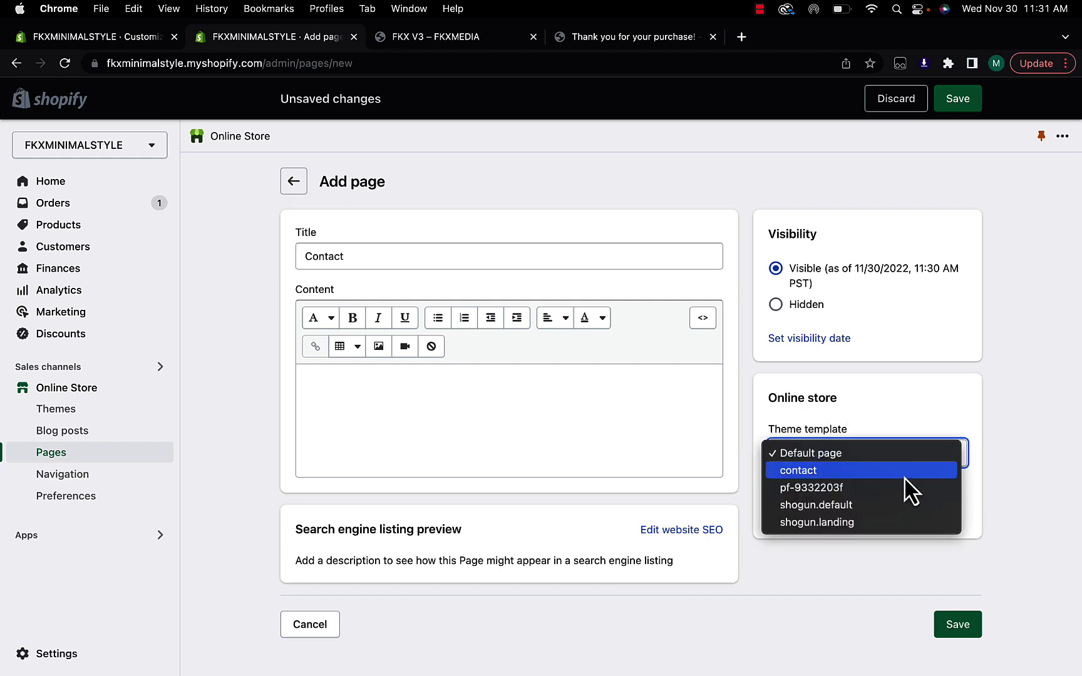
{"action": "left_click", "coordinate": [905, 471]}
{"action": "left_click", "coordinate": [951, 628]}
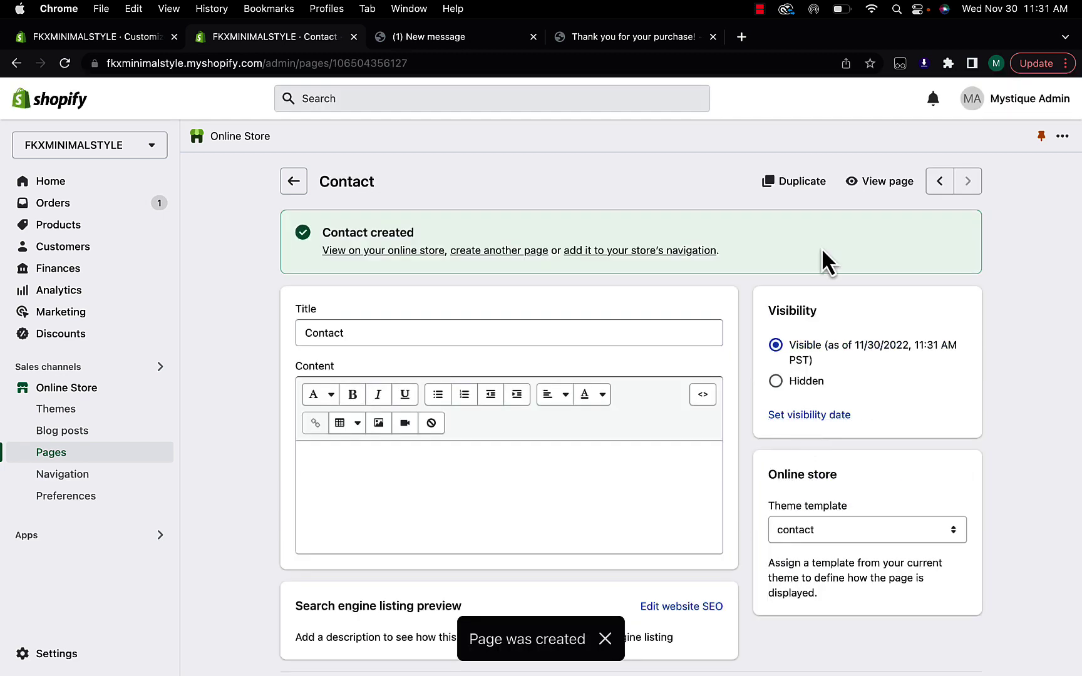
{"action": "left_click", "coordinate": [883, 183]}
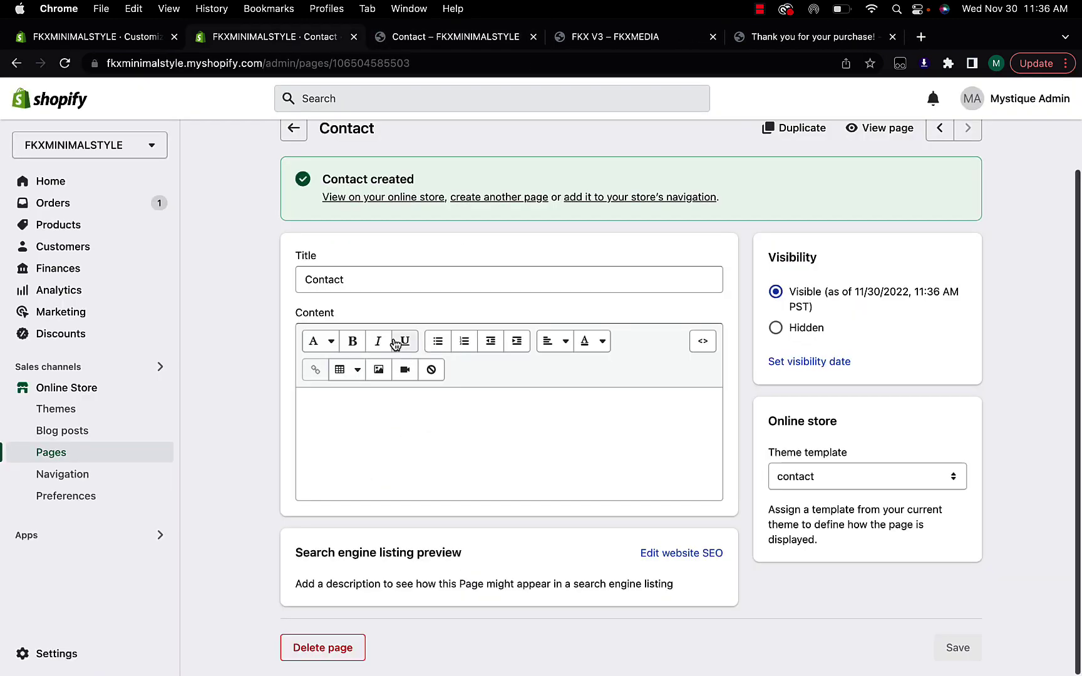
{"action": "scroll", "coordinate": [395, 345], "scroll_direction": "up", "scroll_amount": 2}
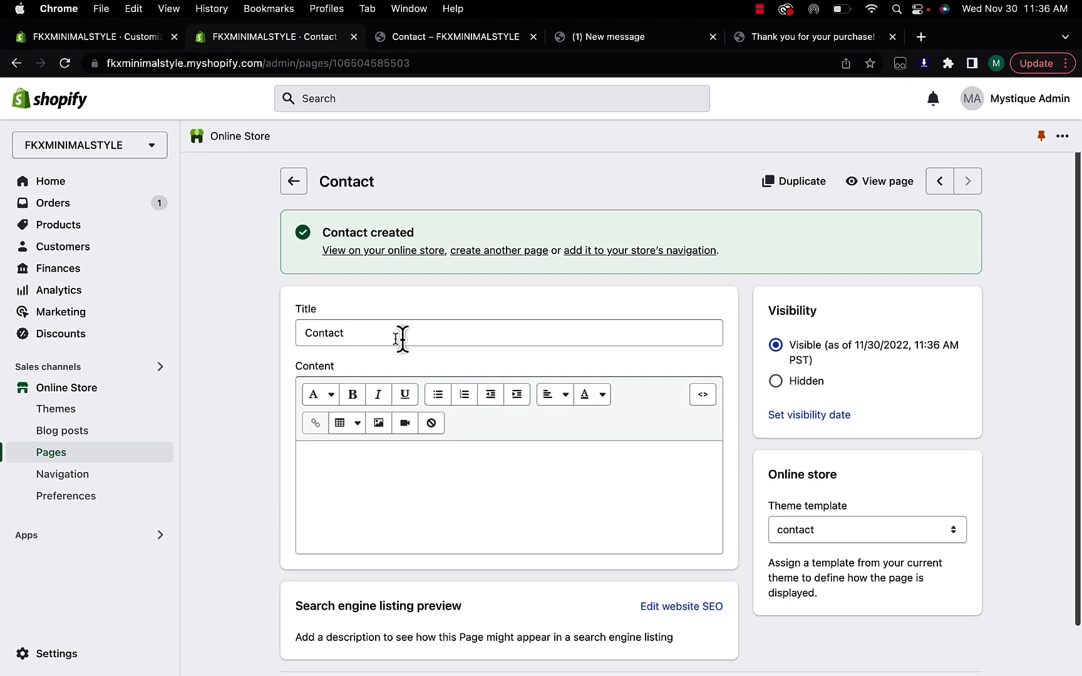
{"action": "left_click", "coordinate": [90, 483]}
{"action": "left_click", "coordinate": [585, 354]}
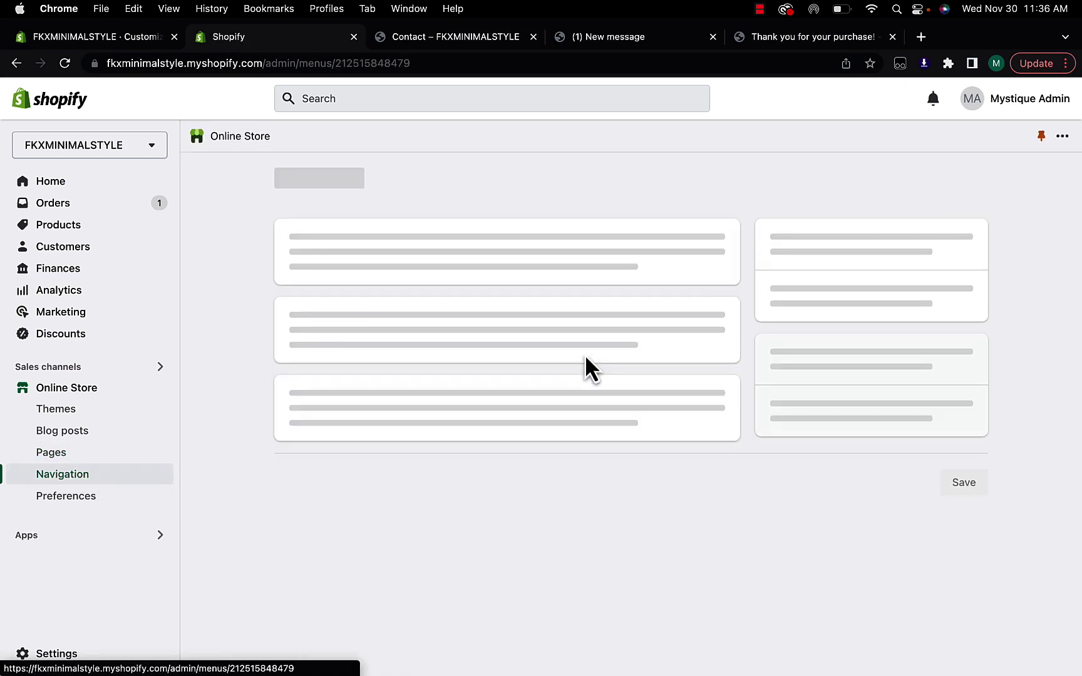
{"action": "left_click", "coordinate": [349, 449]}
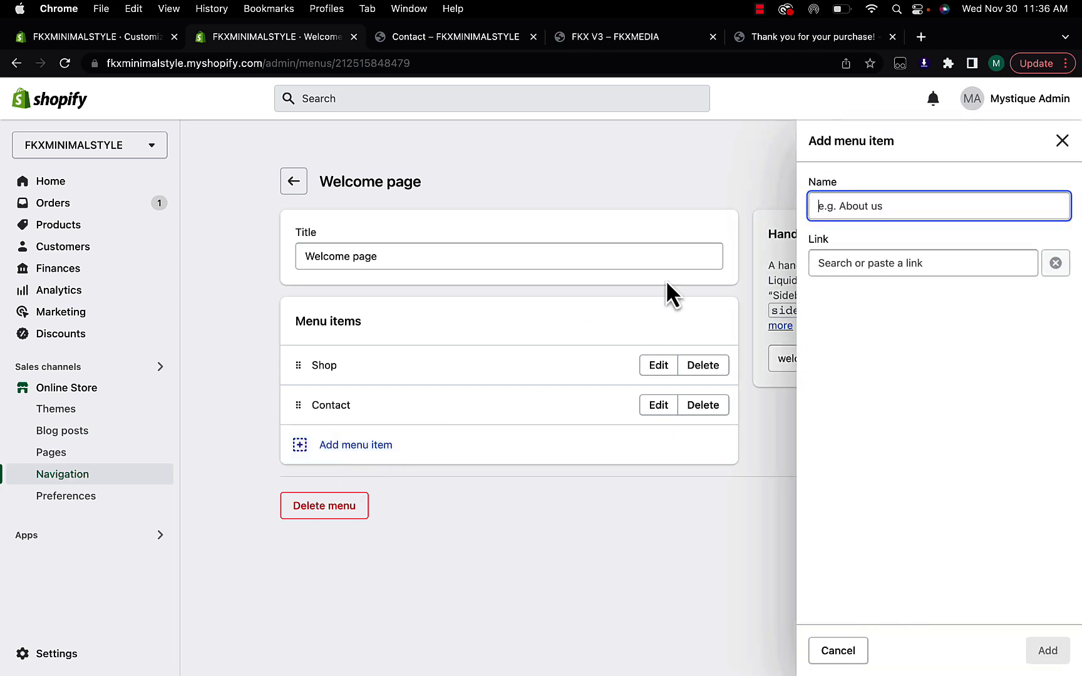
{"action": "left_click", "coordinate": [1062, 141]}
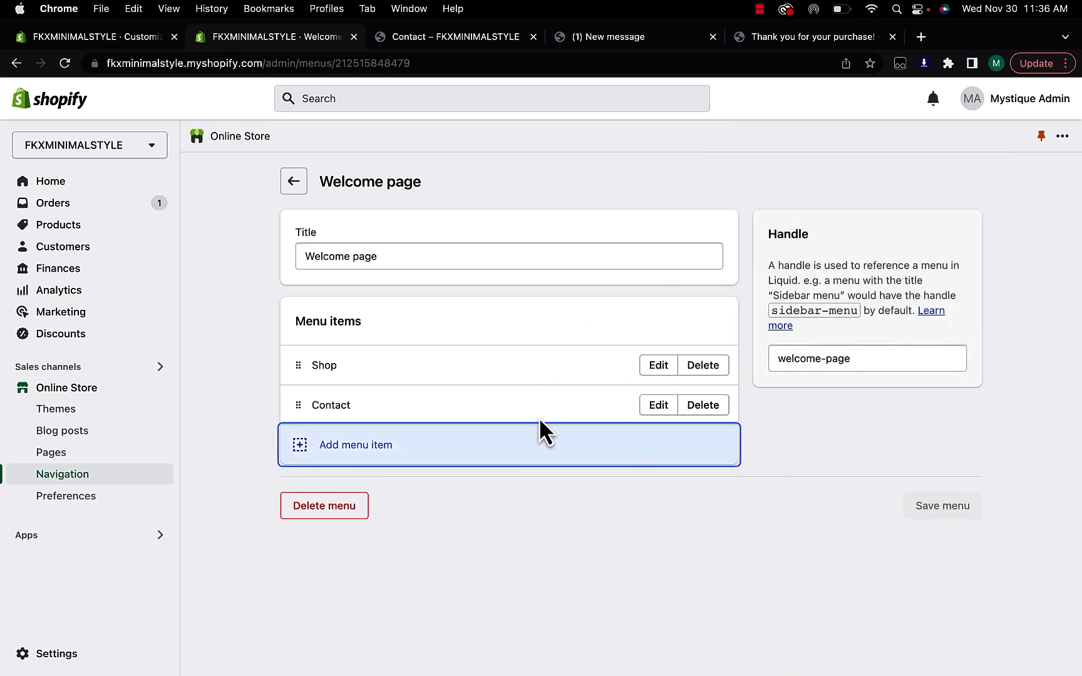
Create a store page titled Gallery, insert the uploaded dark forest image with glowing butterflies as its content, and save it
{"action": "left_click", "coordinate": [51, 453]}
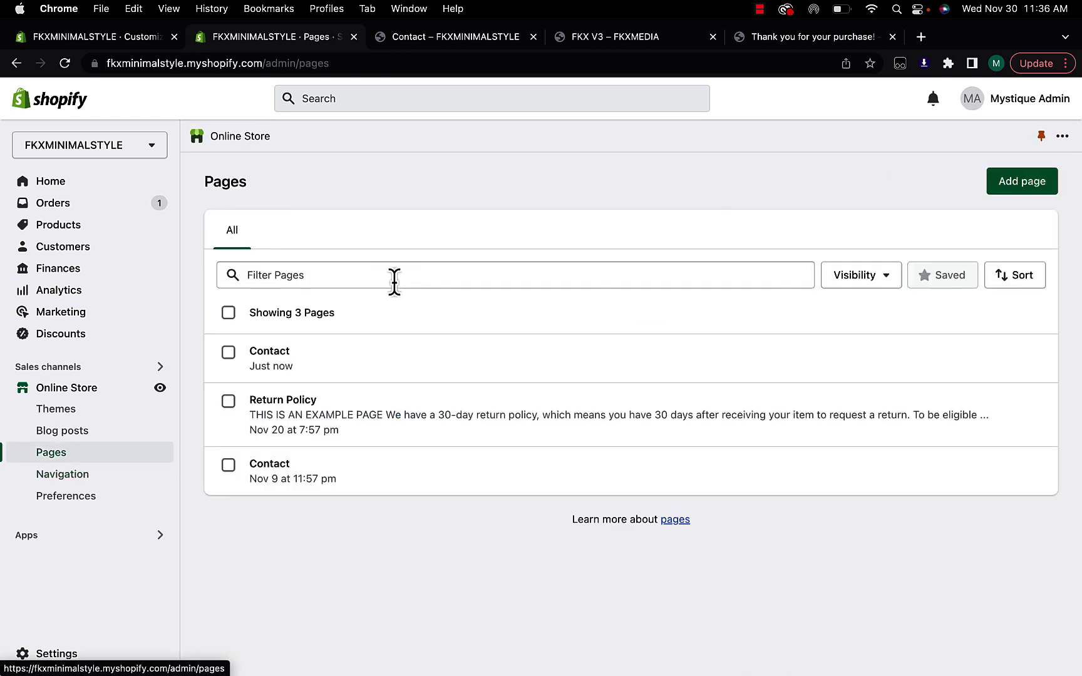
{"action": "left_click", "coordinate": [1027, 183]}
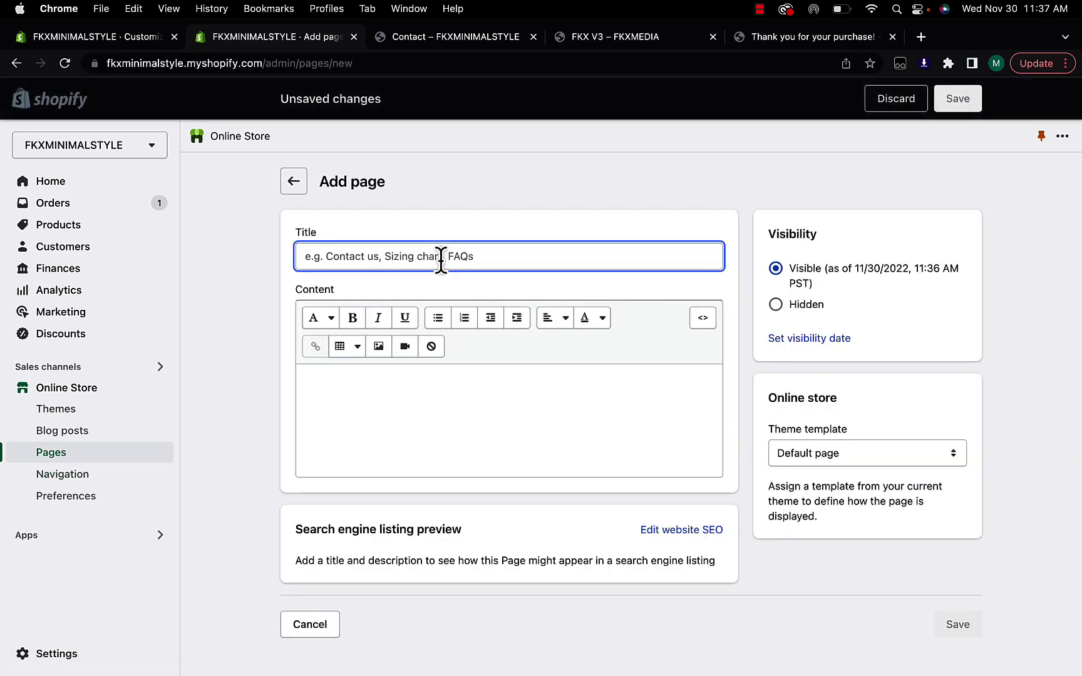
{"action": "type", "text": "Gallery"}
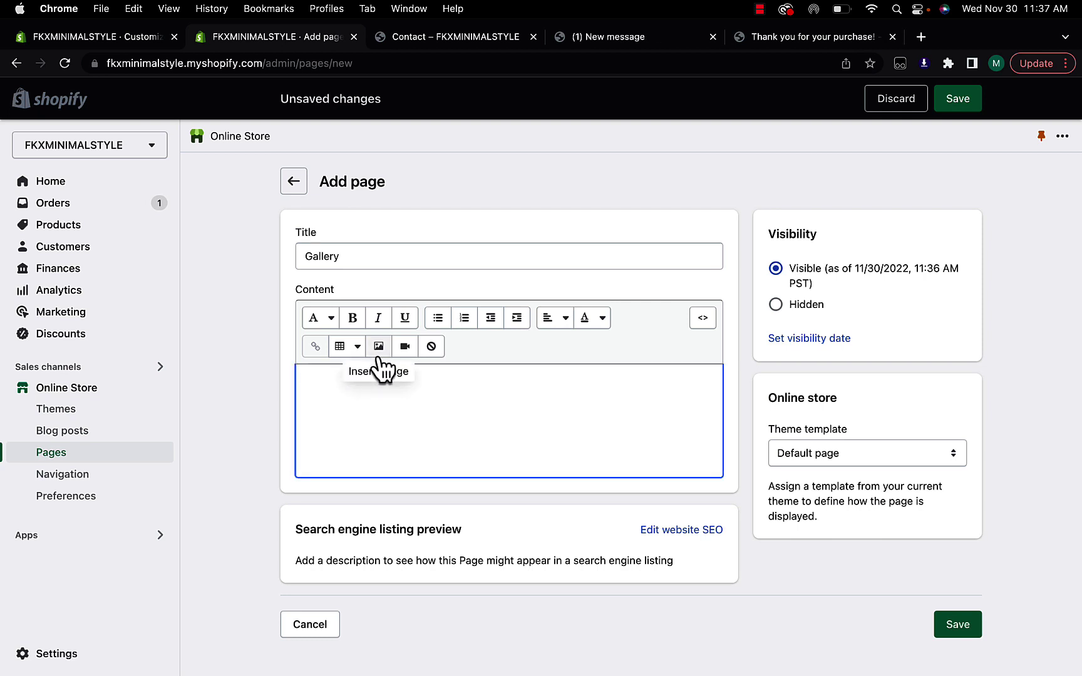
{"action": "left_click", "coordinate": [378, 346]}
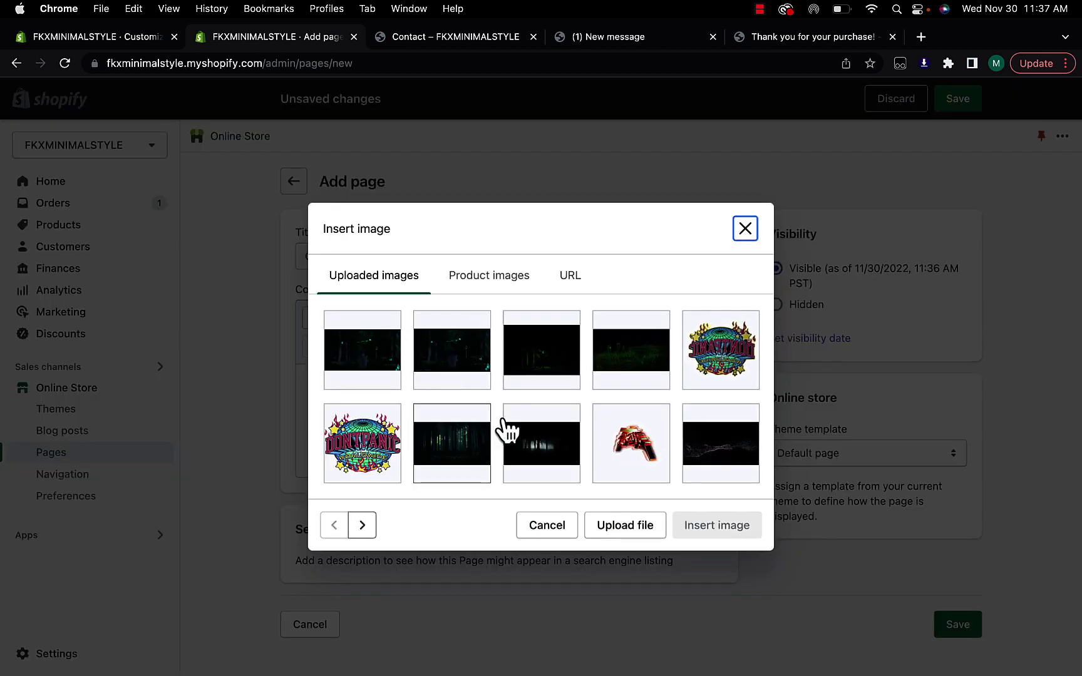
{"action": "left_click", "coordinate": [368, 374]}
{"action": "key", "text": "Return"}
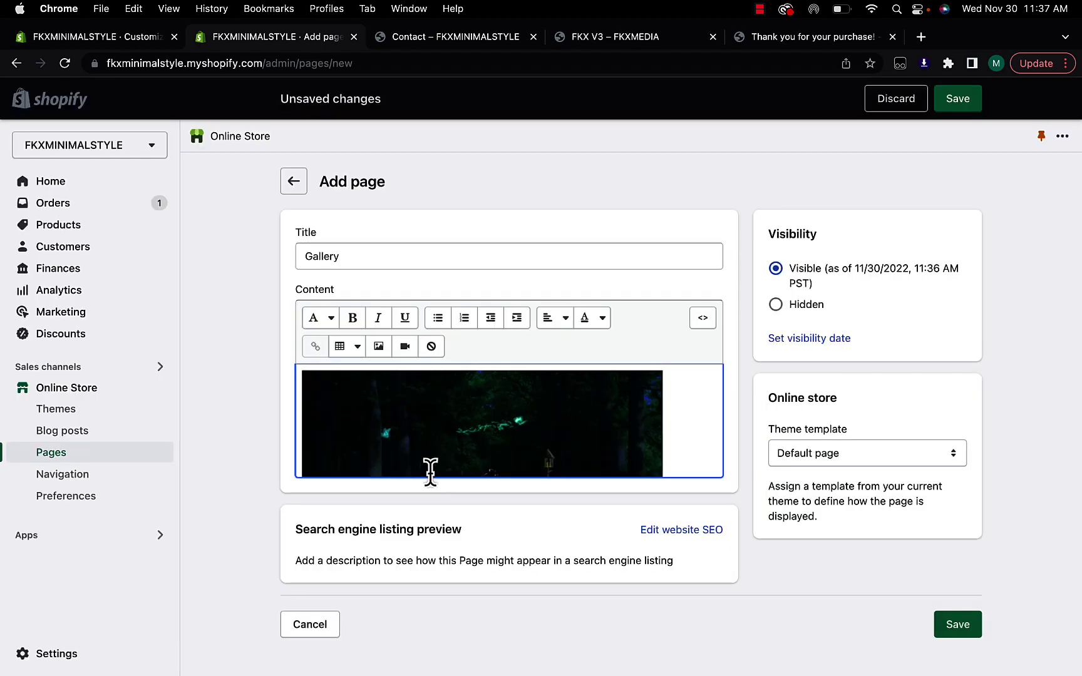
{"action": "left_click", "coordinate": [960, 626]}
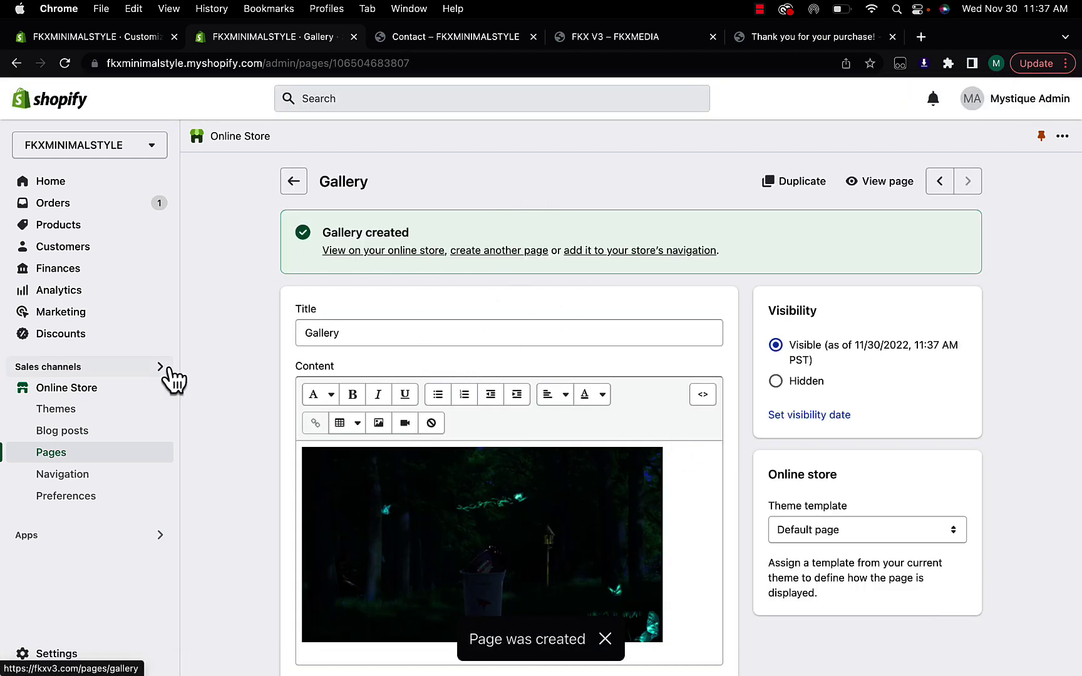
Add a menu item named Gallery that links to the Gallery page to the Welcome page menu and save the menu
{"action": "left_click", "coordinate": [57, 476]}
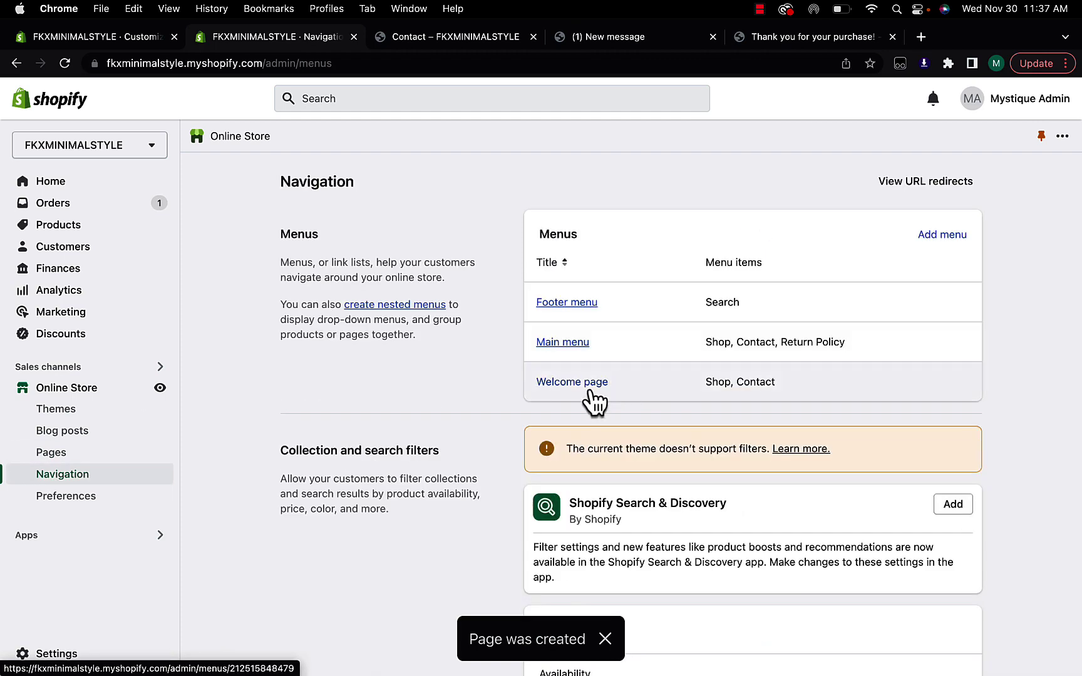
{"action": "left_click", "coordinate": [580, 382]}
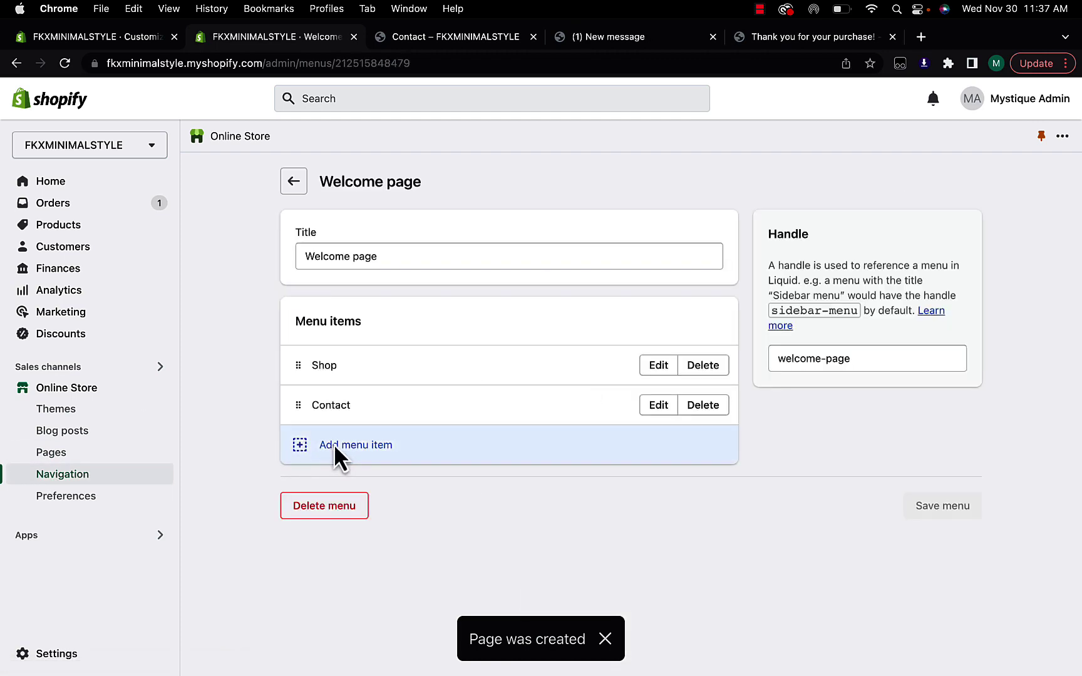
{"action": "left_click", "coordinate": [338, 446]}
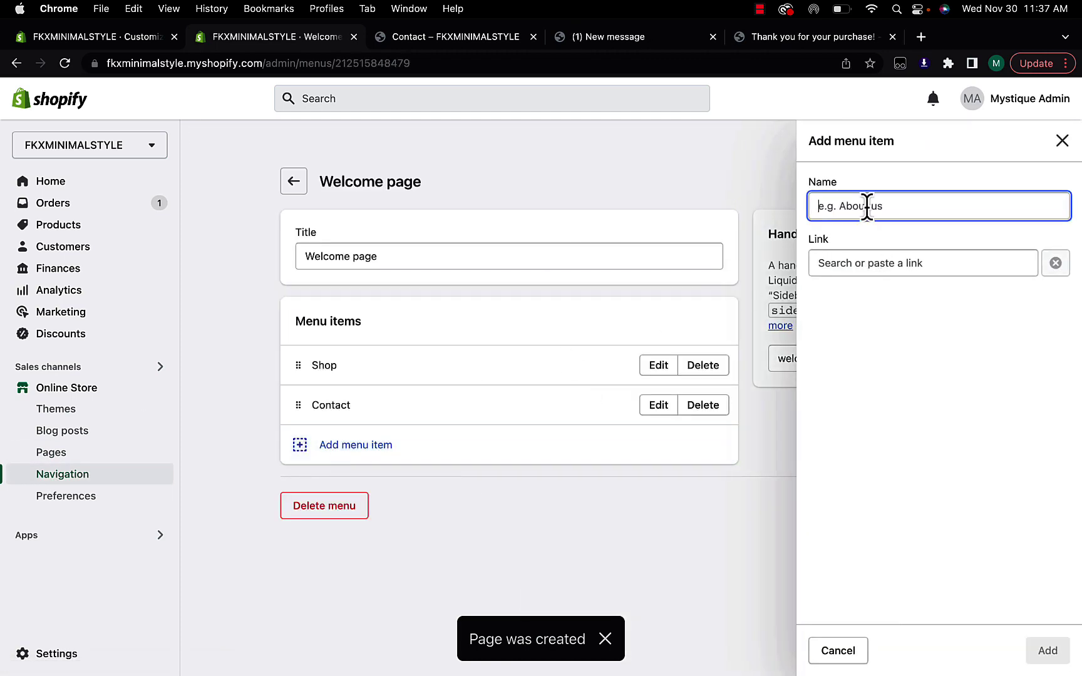
{"action": "type", "text": "Gallery"}
{"action": "left_click", "coordinate": [910, 263]}
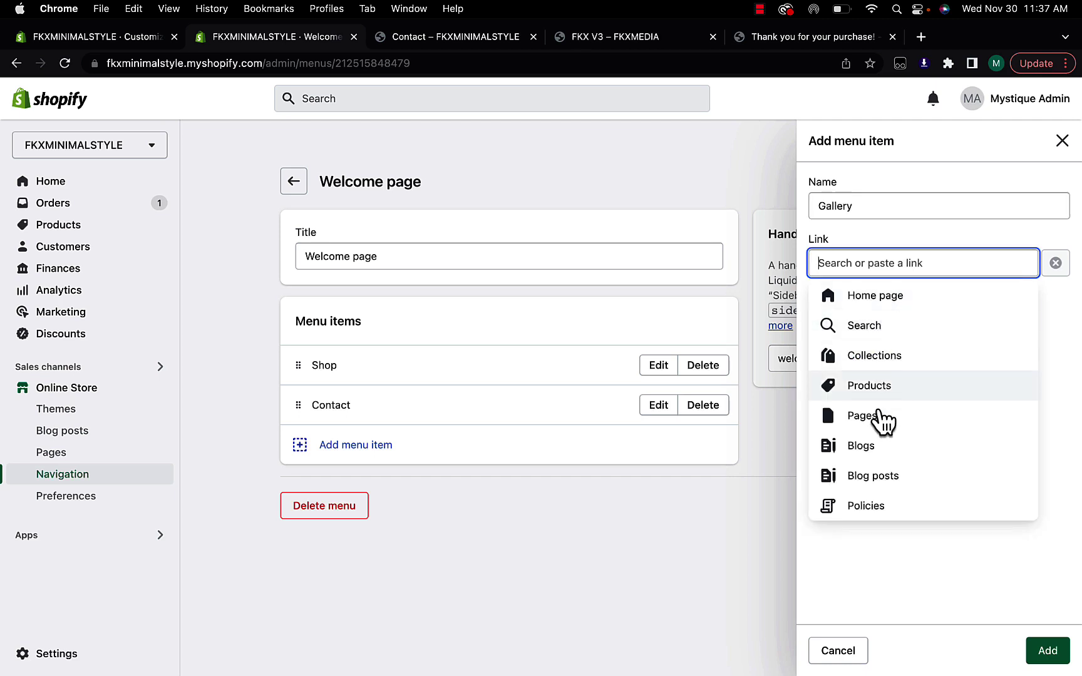
{"action": "left_click", "coordinate": [879, 415]}
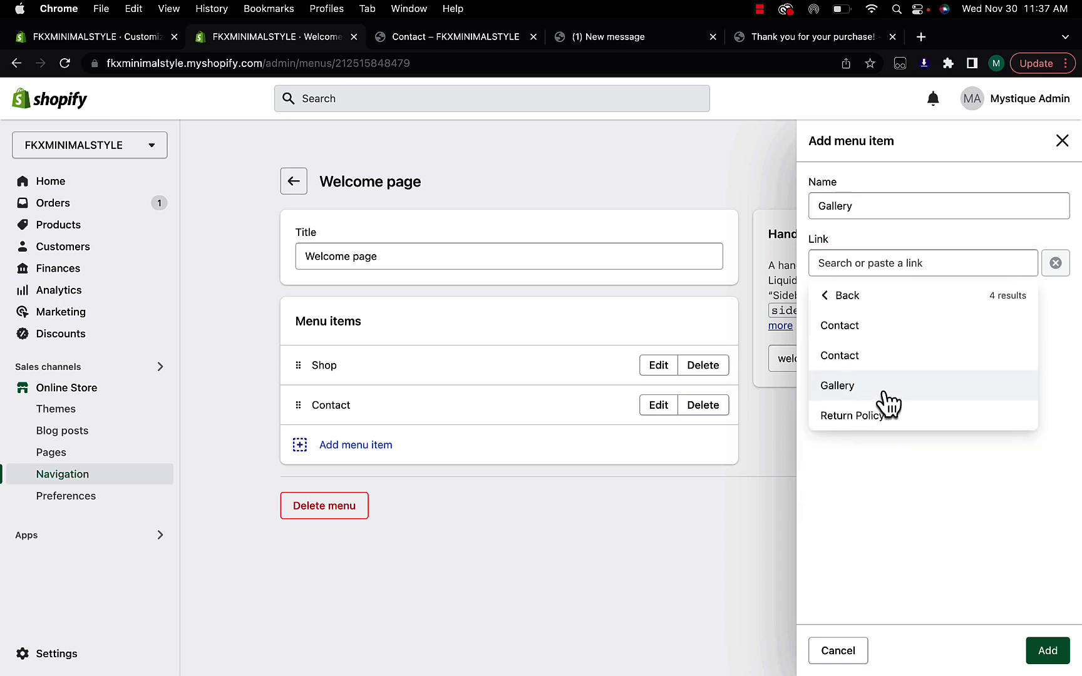
{"action": "left_click", "coordinate": [856, 388]}
{"action": "left_click", "coordinate": [1047, 653]}
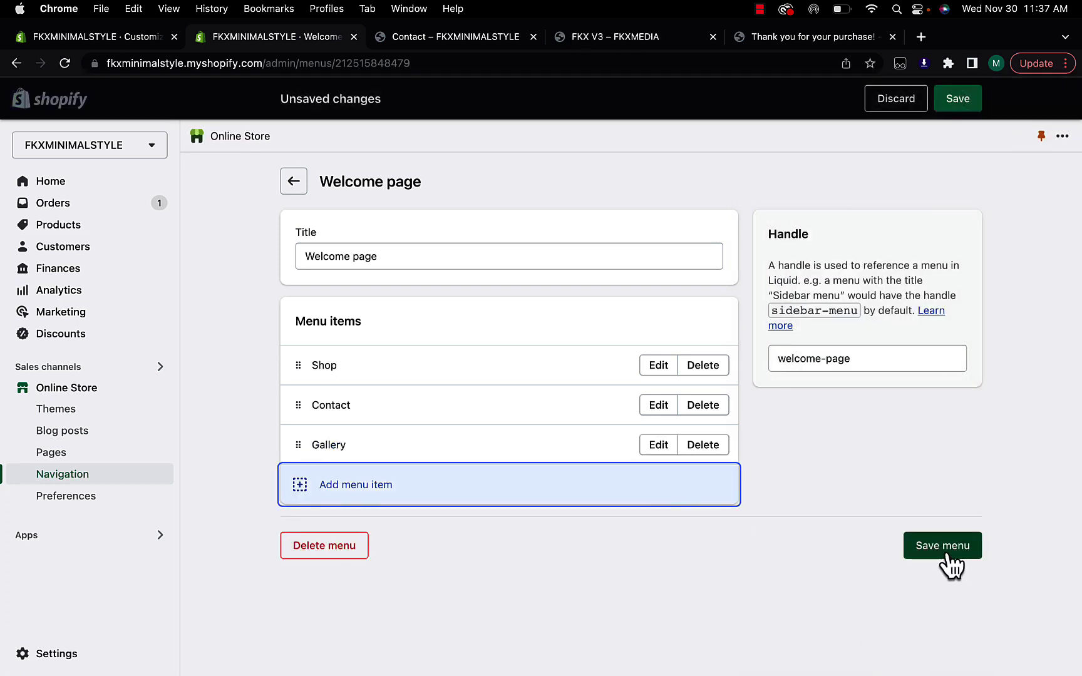
{"action": "left_click", "coordinate": [947, 551]}
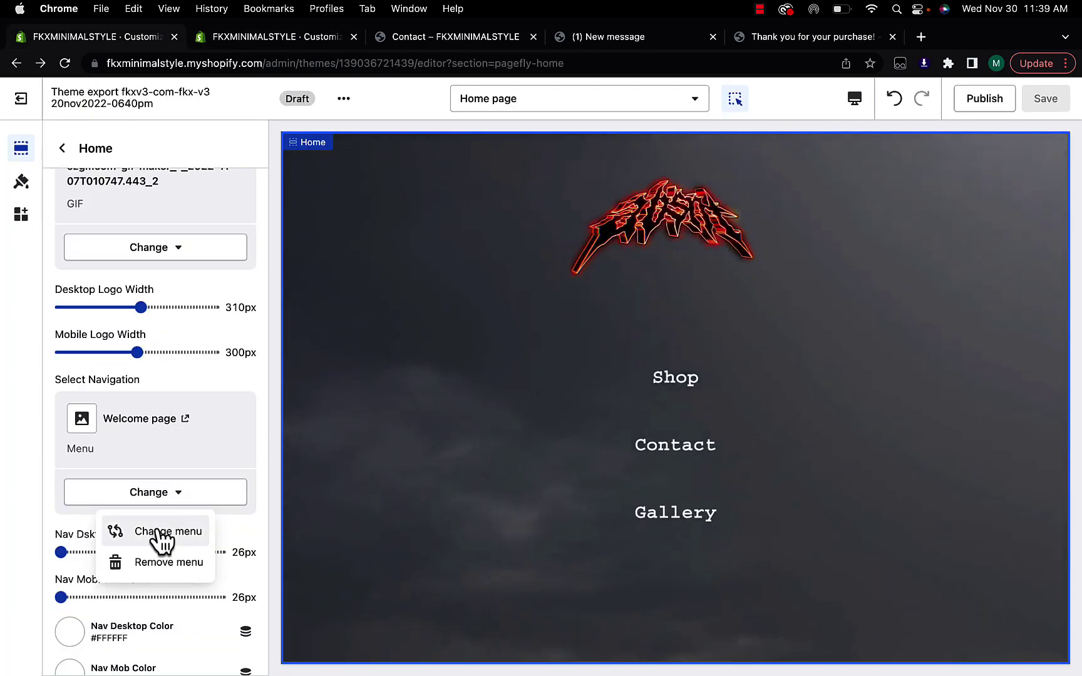
Check the Home section's menu selection, preview the Shop, Contact and Gallery links from the home page, and reopen the Home section's settings
{"action": "left_click", "coordinate": [162, 532]}
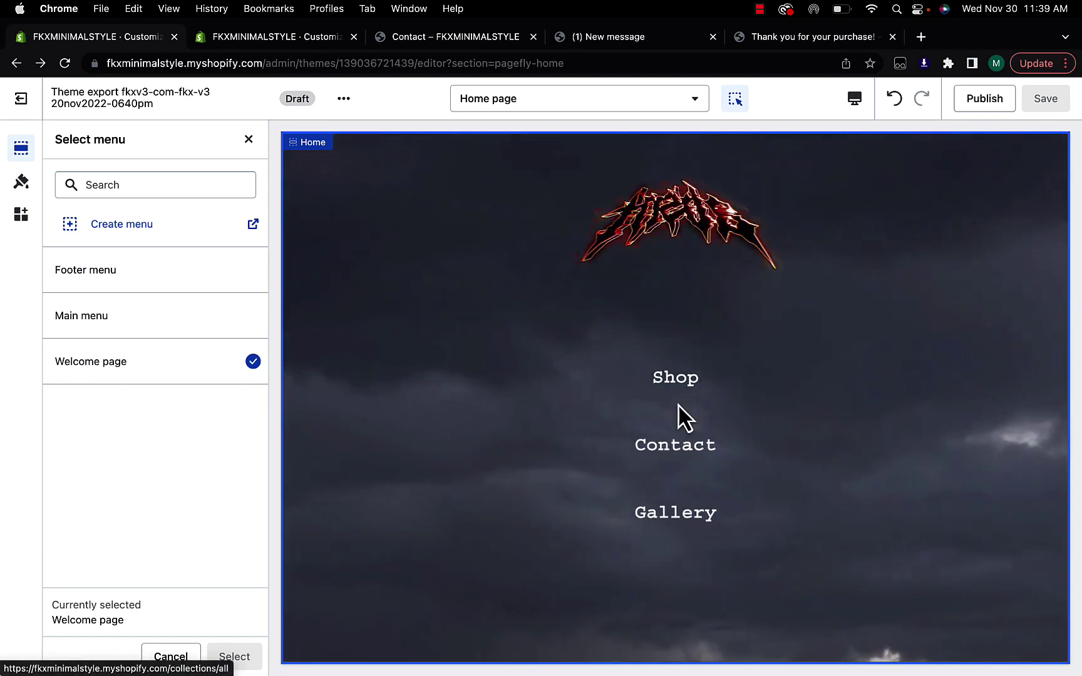
{"action": "left_click", "coordinate": [688, 393]}
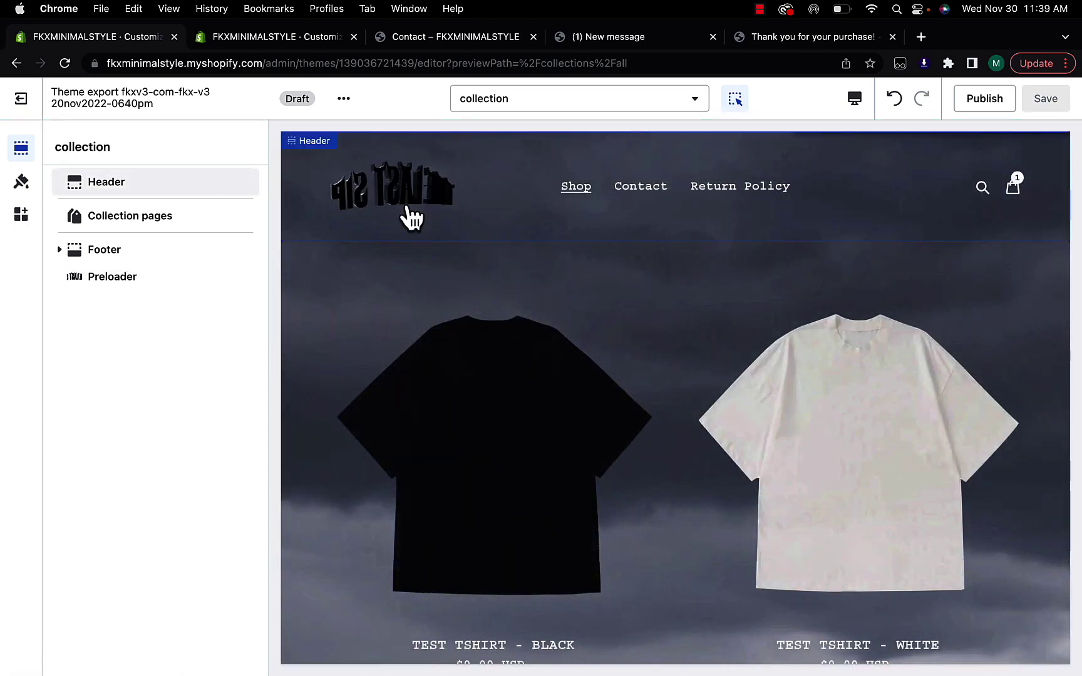
{"action": "left_click", "coordinate": [410, 216]}
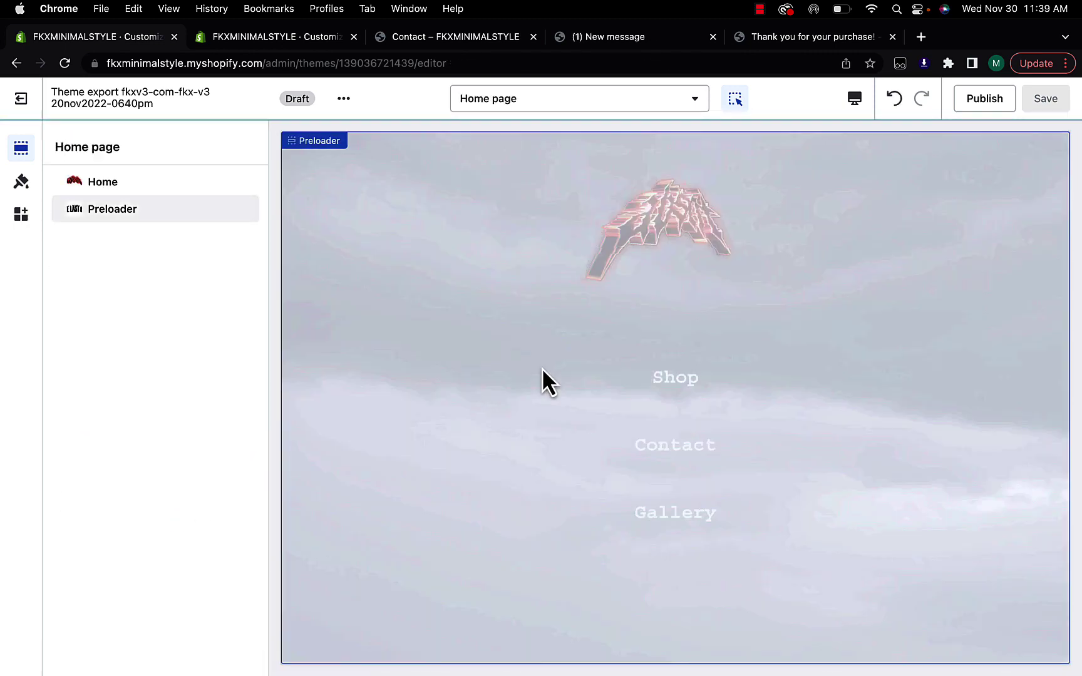
{"action": "left_click", "coordinate": [678, 452]}
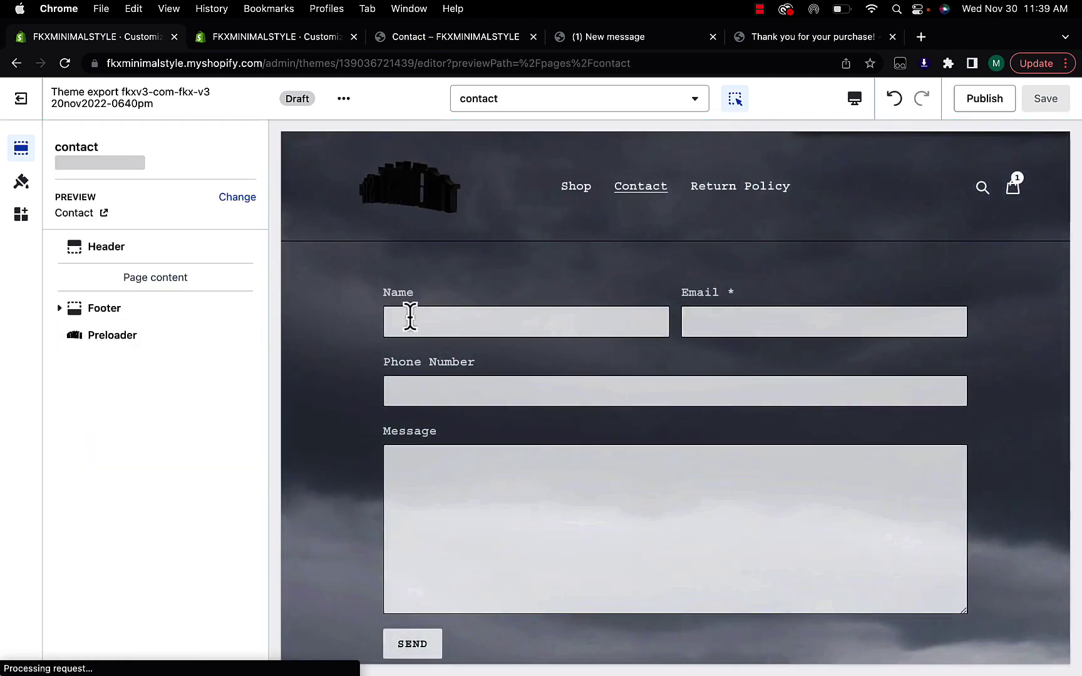
{"action": "left_click", "coordinate": [401, 203]}
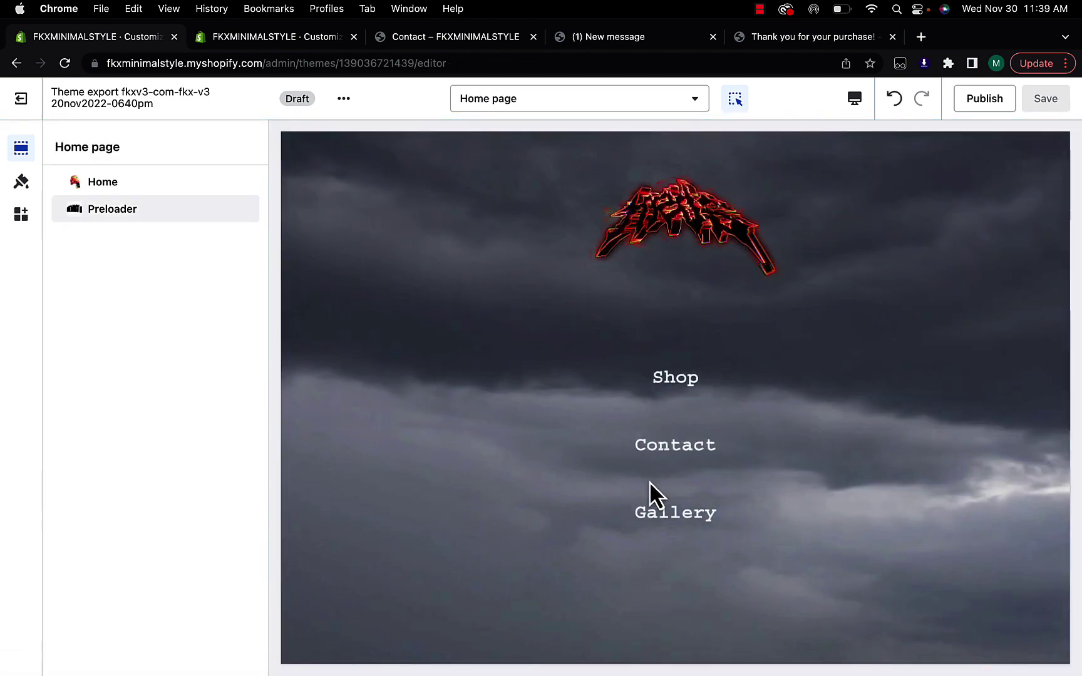
{"action": "left_click", "coordinate": [662, 528]}
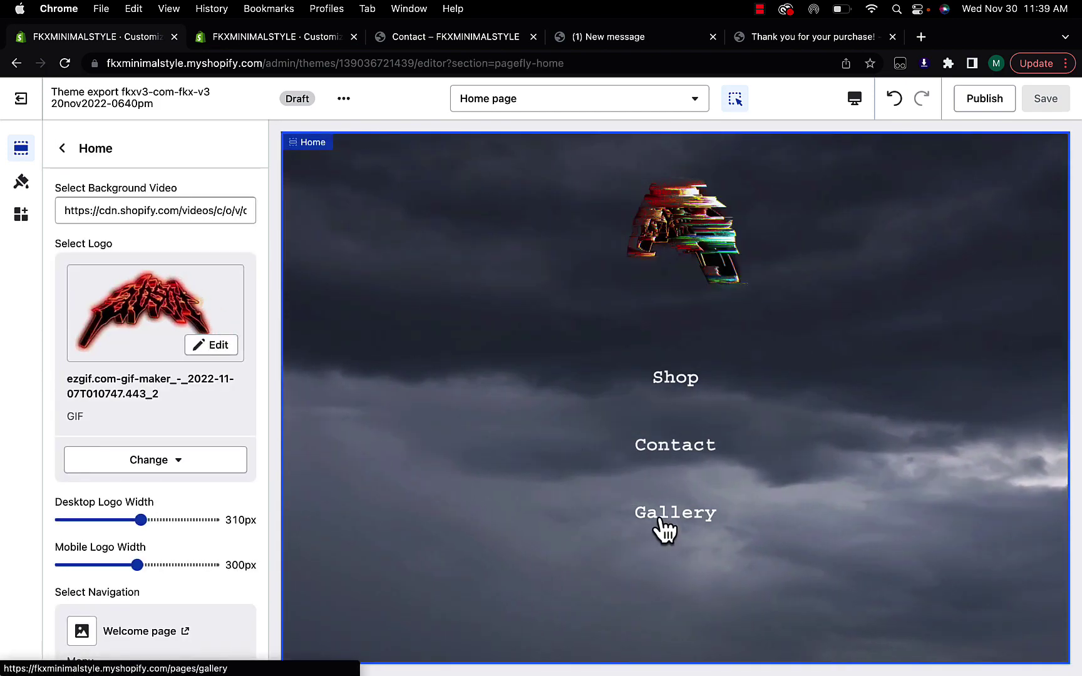
{"action": "left_click", "coordinate": [662, 528]}
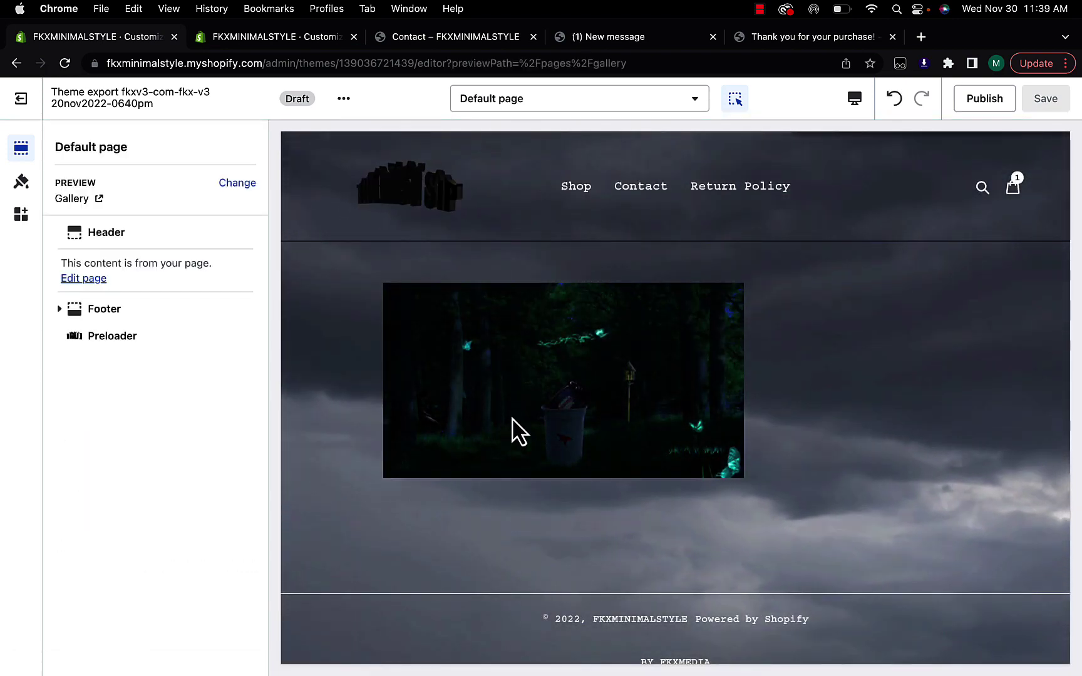
{"action": "left_click", "coordinate": [389, 212]}
{"action": "left_click", "coordinate": [388, 212]}
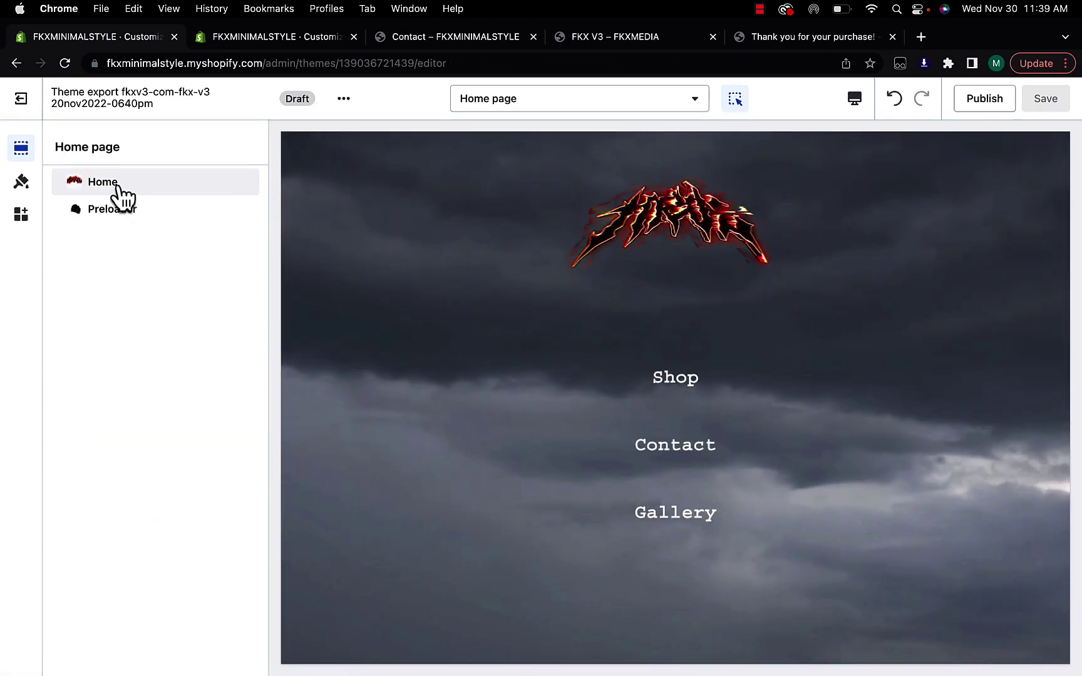
{"action": "left_click", "coordinate": [116, 185]}
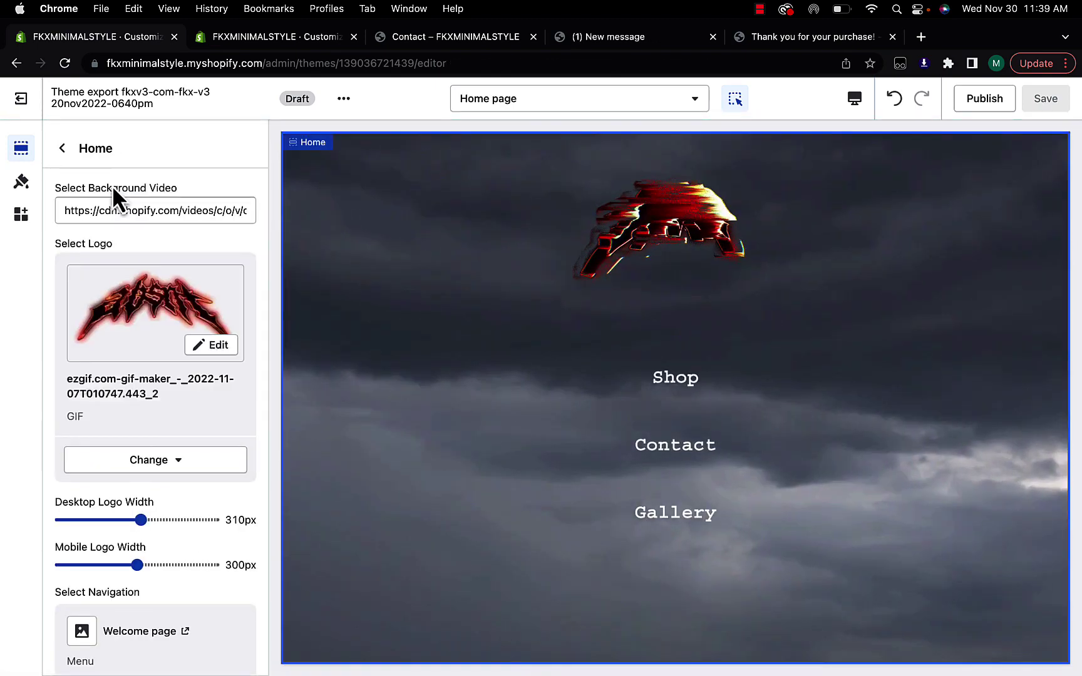
Set the Home section's desktop navigation text size to 34px and desktop navigation color to #FC0000, and save the theme
{"action": "scroll", "coordinate": [143, 388], "scroll_direction": "down", "scroll_amount": 5}
{"action": "left_click_drag", "start_coordinate": [63, 522], "coordinate": [116, 523]}
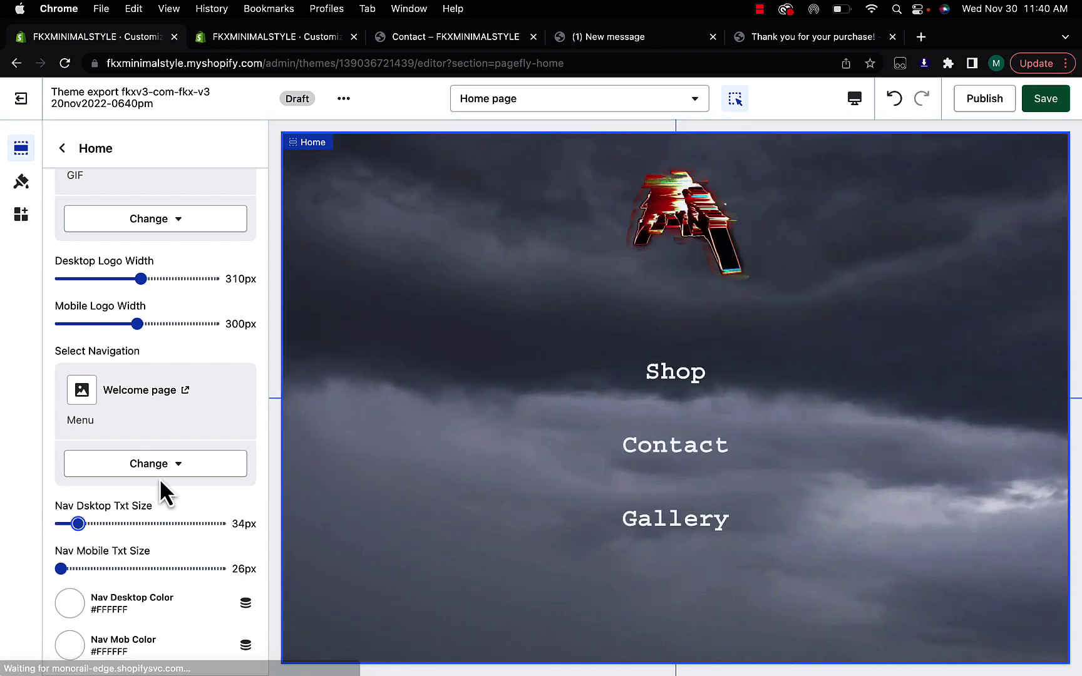
{"action": "left_click", "coordinate": [77, 605]}
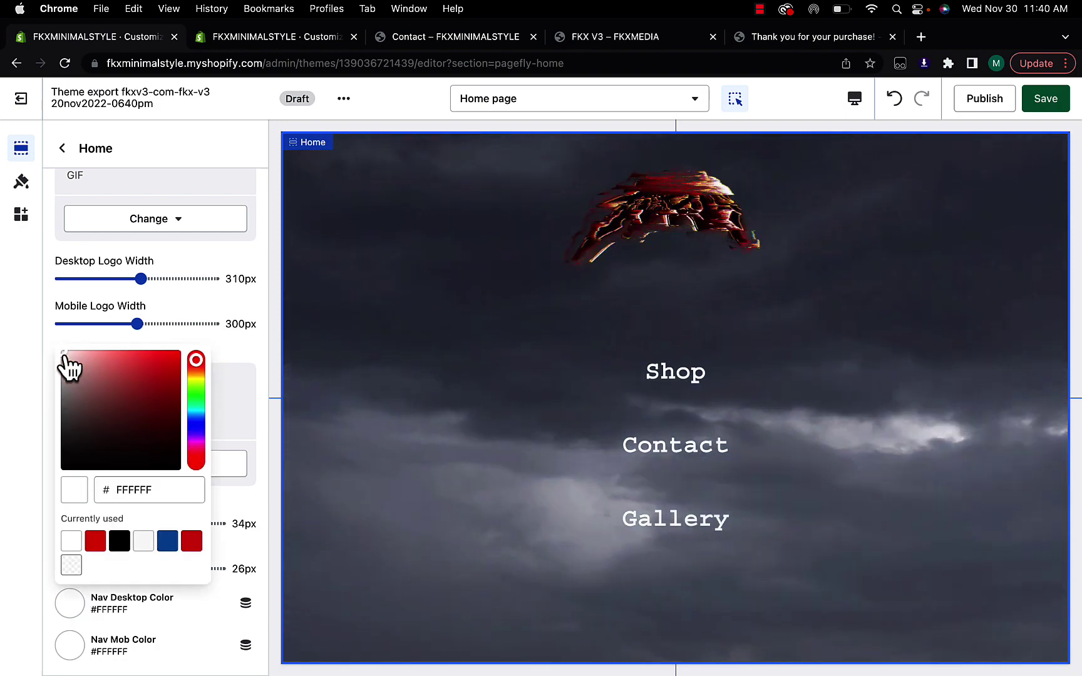
{"action": "left_click_drag", "start_coordinate": [62, 356], "coordinate": [217, 348]}
{"action": "left_click", "coordinate": [218, 348]}
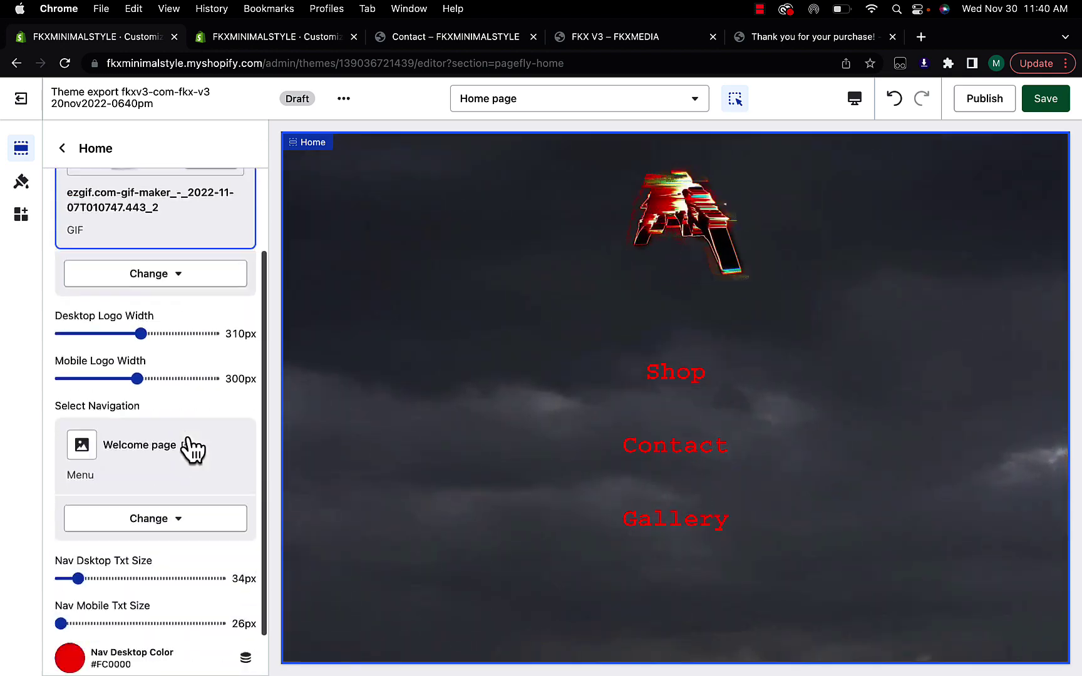
{"action": "scroll", "coordinate": [191, 443], "scroll_direction": "down", "scroll_amount": 2}
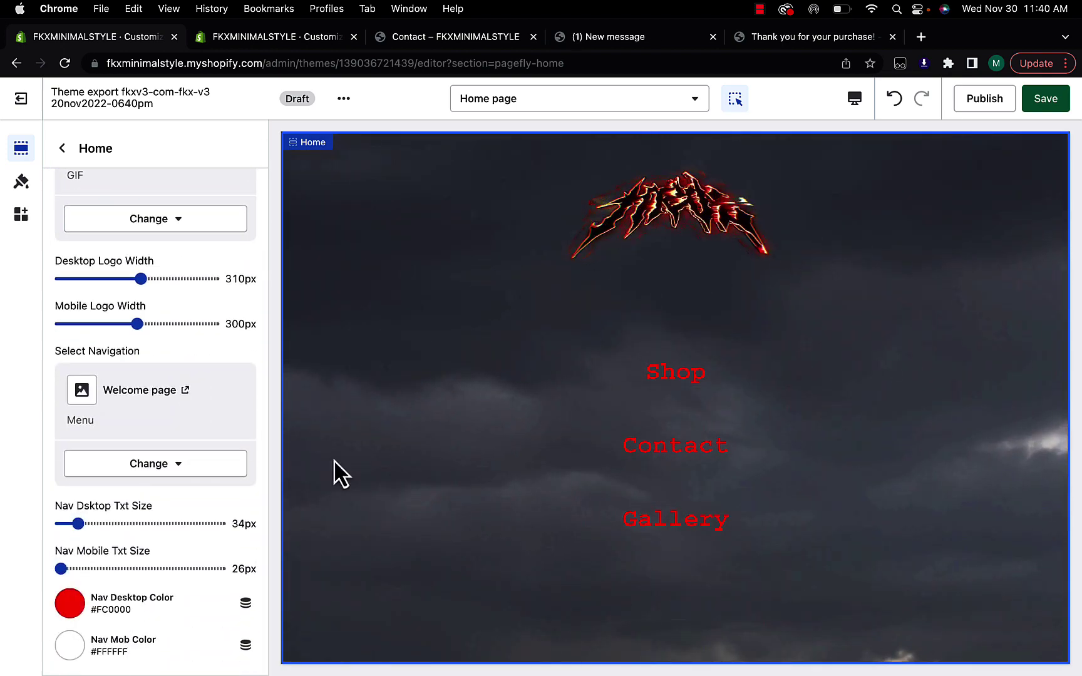
{"action": "scroll", "coordinate": [177, 466], "scroll_direction": "up", "scroll_amount": 3}
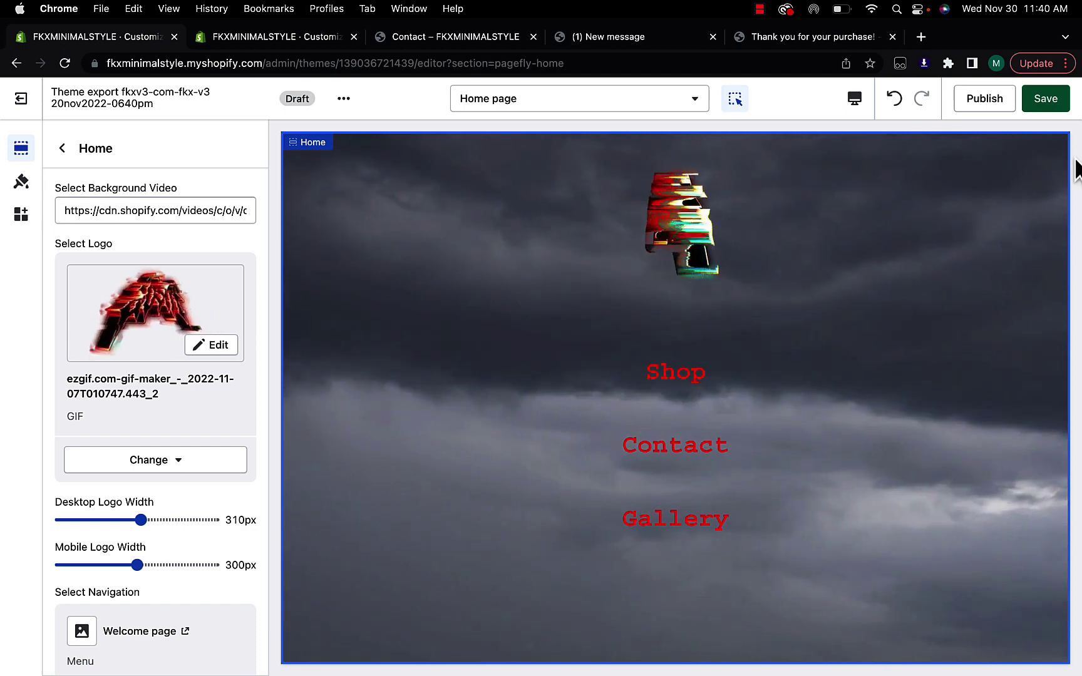
{"action": "left_click", "coordinate": [1046, 98]}
Leave the theme editor, extract FKXV3 BAKGROUNDS.zip on the desktop and look through the extracted folder's background videos
{"action": "left_click", "coordinate": [29, 107]}
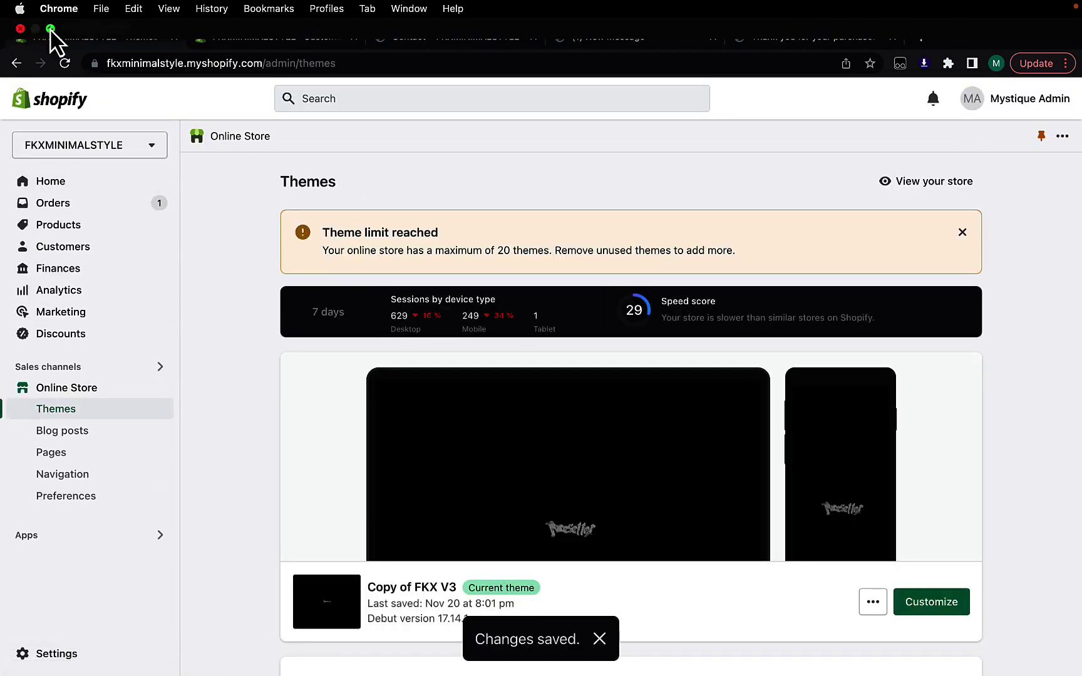
{"action": "left_click", "coordinate": [50, 29]}
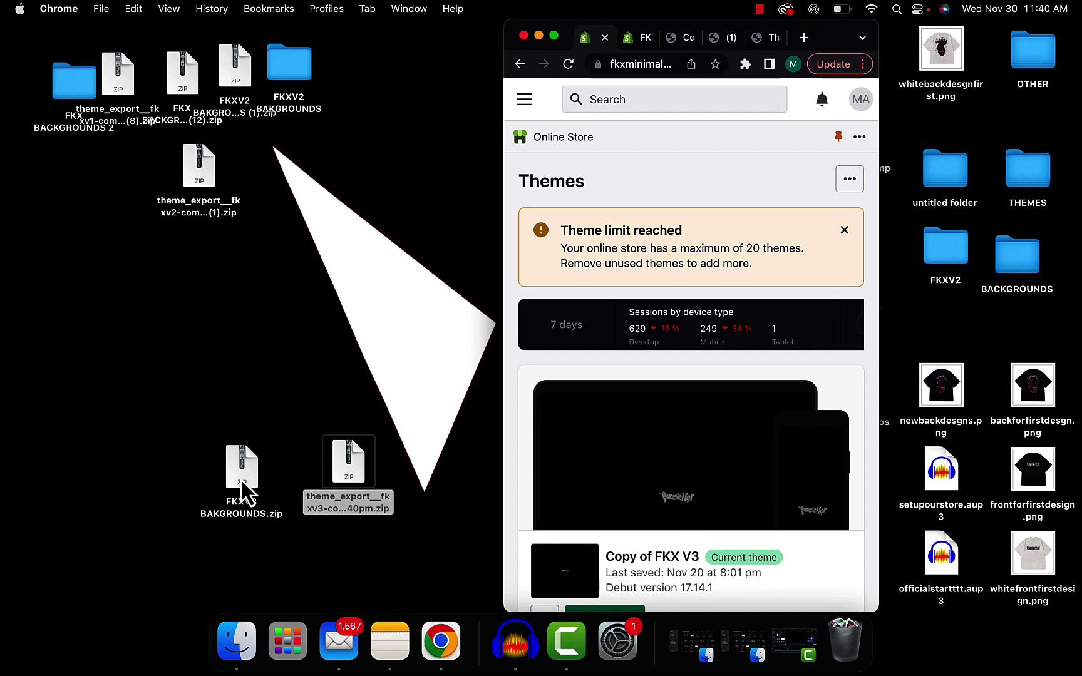
{"action": "double_click", "coordinate": [241, 481]}
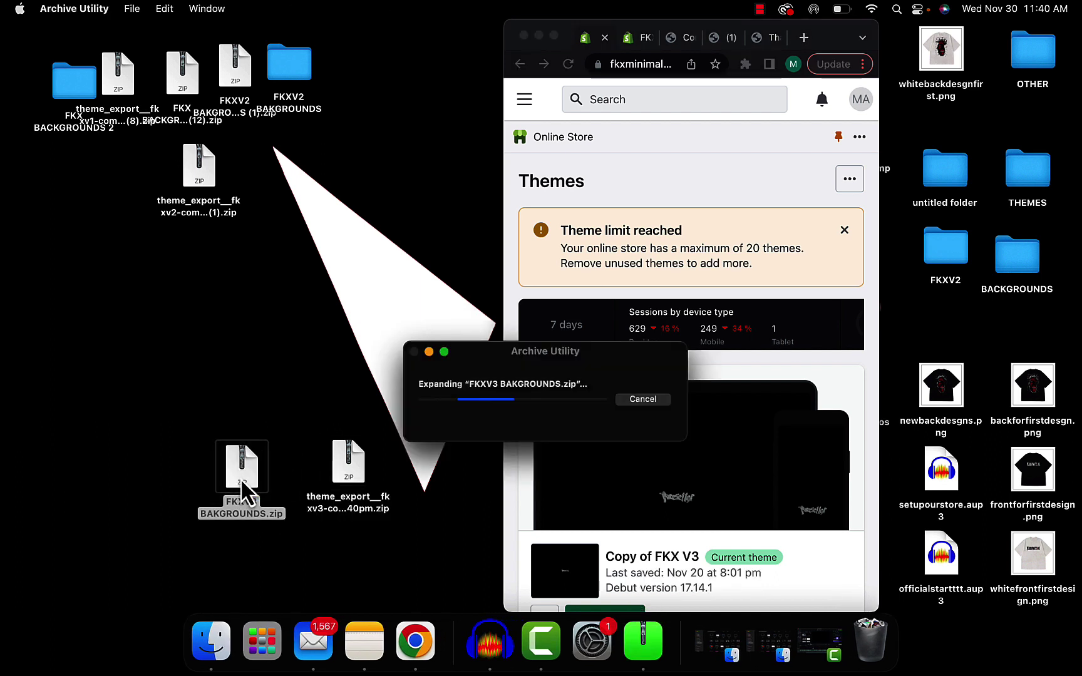
{"action": "left_click_drag", "start_coordinate": [232, 473], "coordinate": [151, 449]}
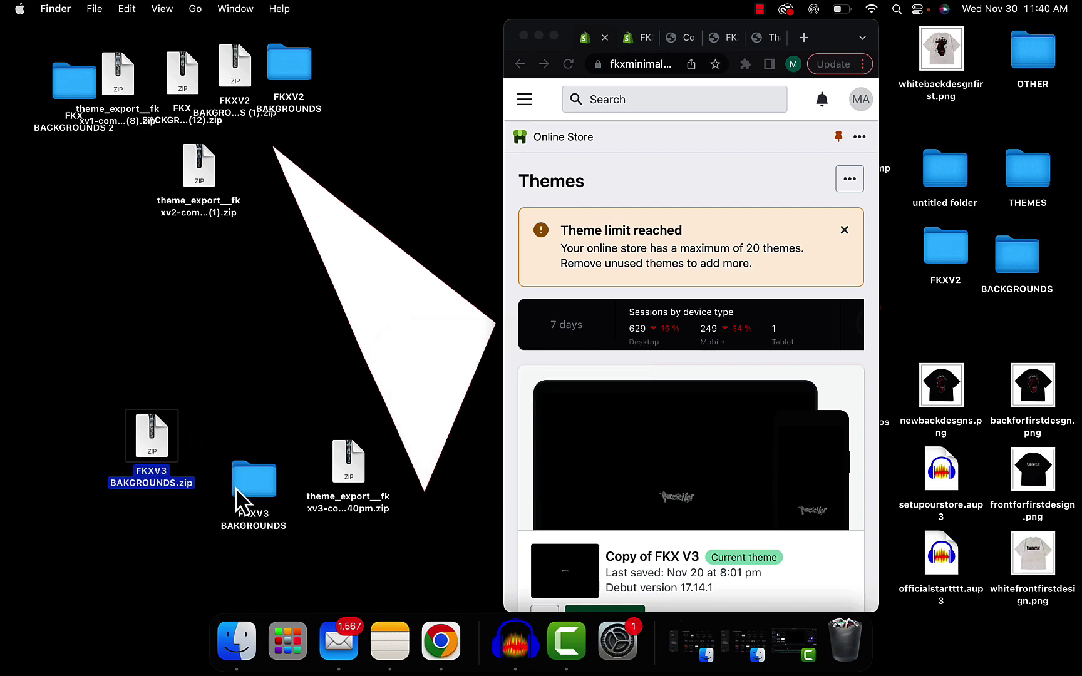
{"action": "double_click", "coordinate": [258, 483]}
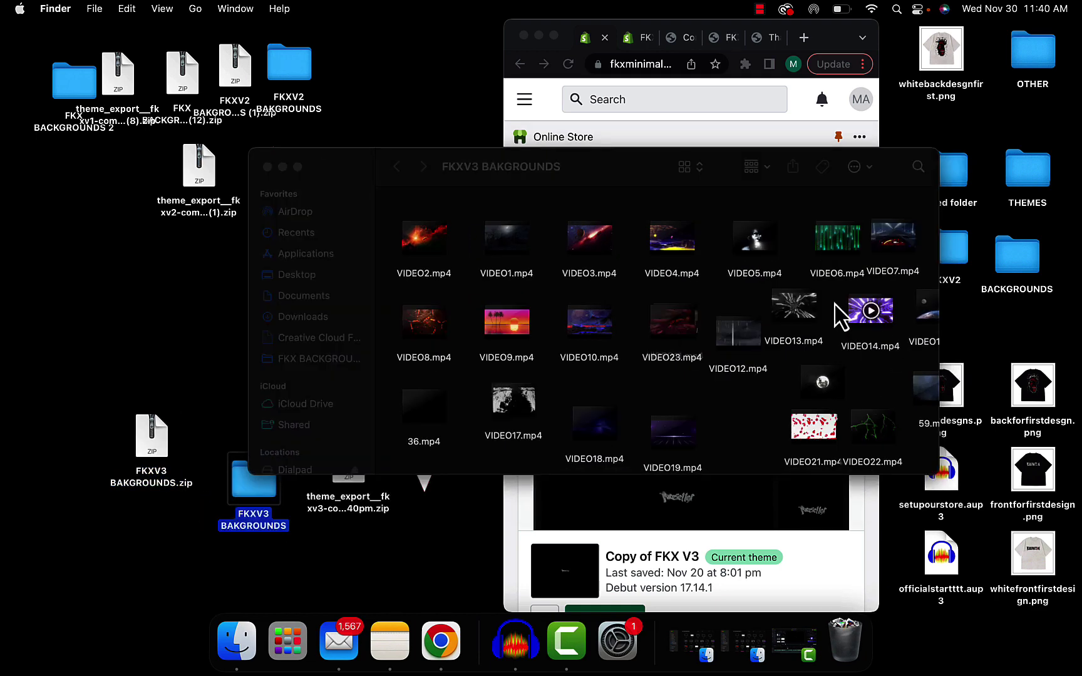
{"action": "left_click", "coordinate": [268, 166]}
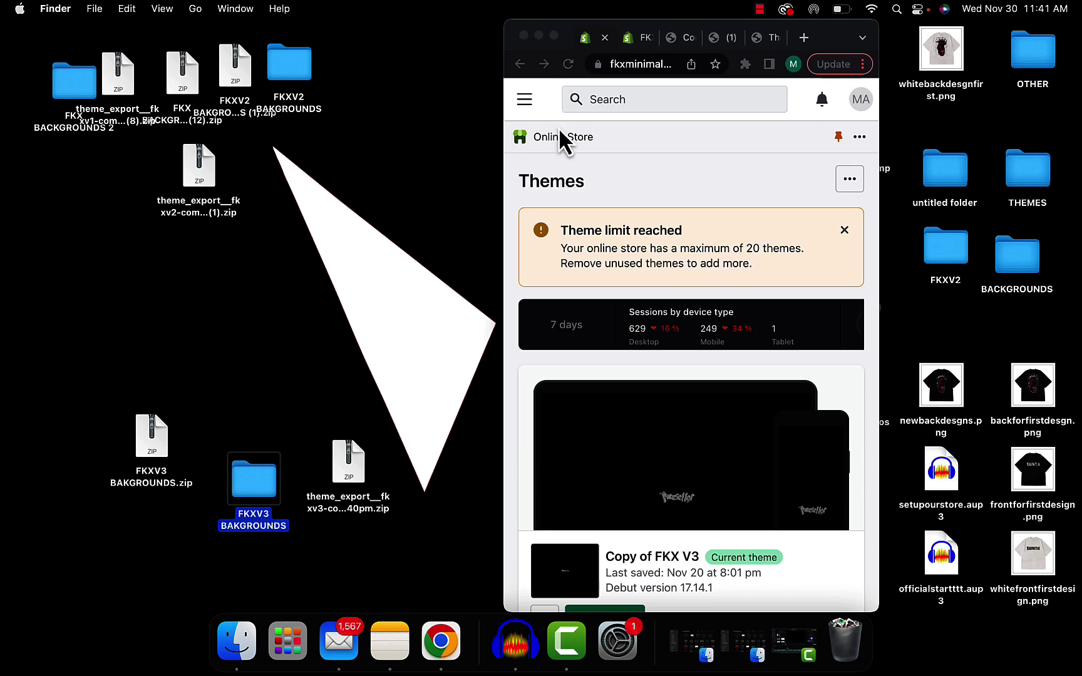
Return to the Shopify admin and upload VIDEO5.mp4 from the FKXV3 BAKGROUNDS folder to the store's Files
{"action": "left_click", "coordinate": [559, 129]}
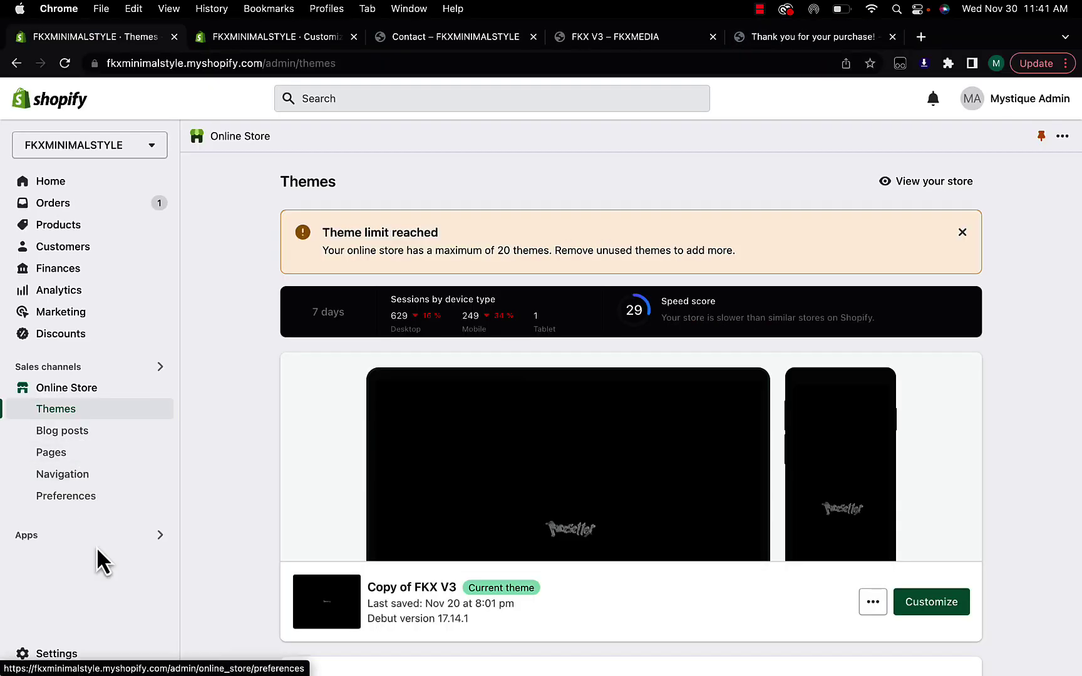
{"action": "left_click", "coordinate": [72, 656]}
{"action": "scroll", "coordinate": [156, 464], "scroll_direction": "down", "scroll_amount": 5}
{"action": "left_click", "coordinate": [160, 465]}
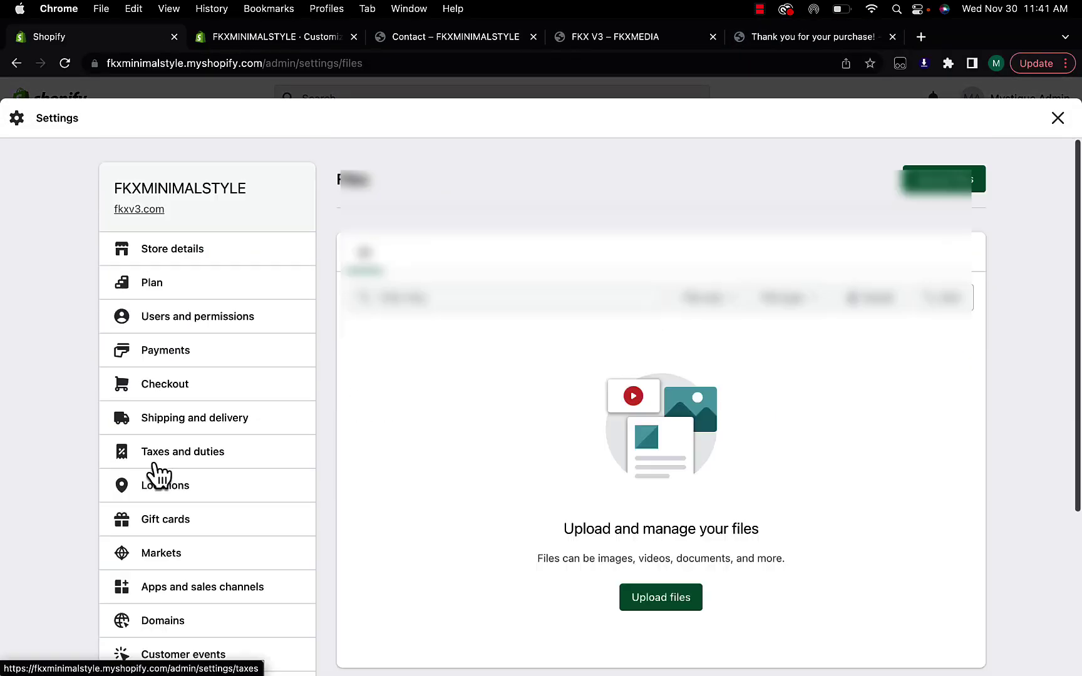
{"action": "left_click", "coordinate": [942, 182]}
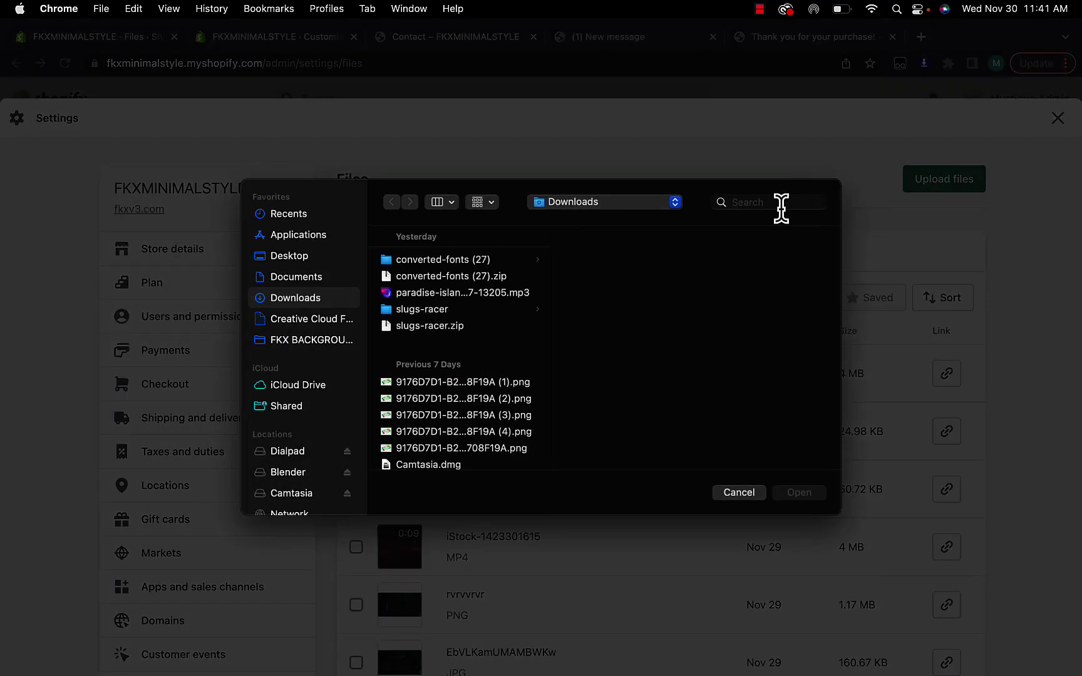
{"action": "type", "text": "Fkxv3"}
{"action": "left_click", "coordinate": [476, 284]}
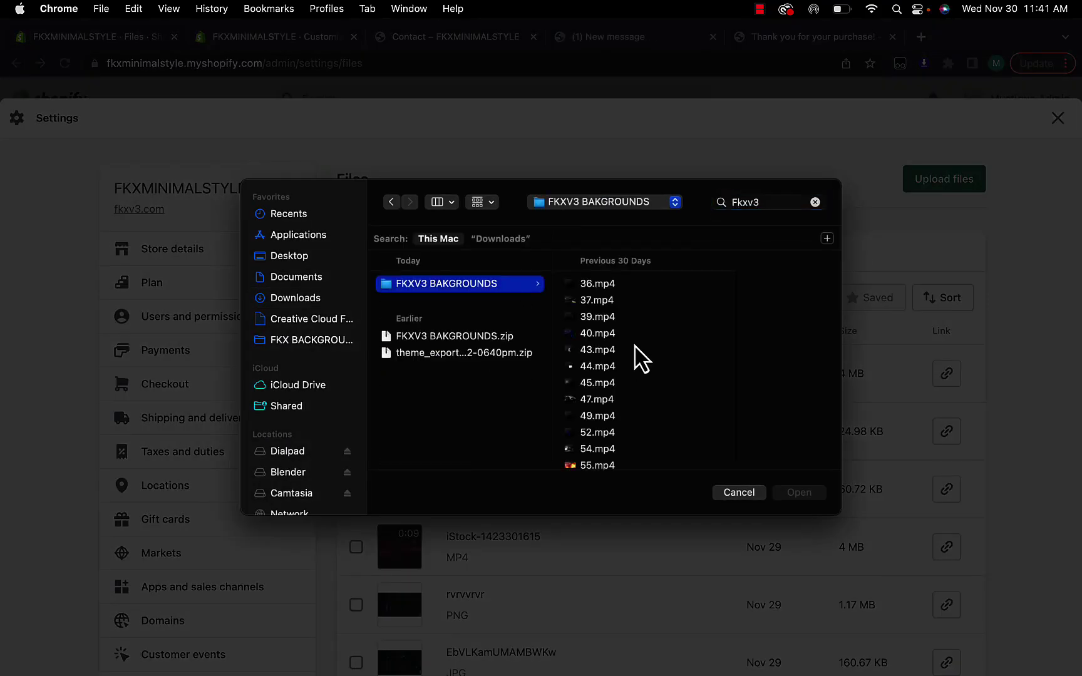
{"action": "scroll", "coordinate": [651, 379], "scroll_direction": "down", "scroll_amount": 5}
{"action": "left_click", "coordinate": [540, 385]}
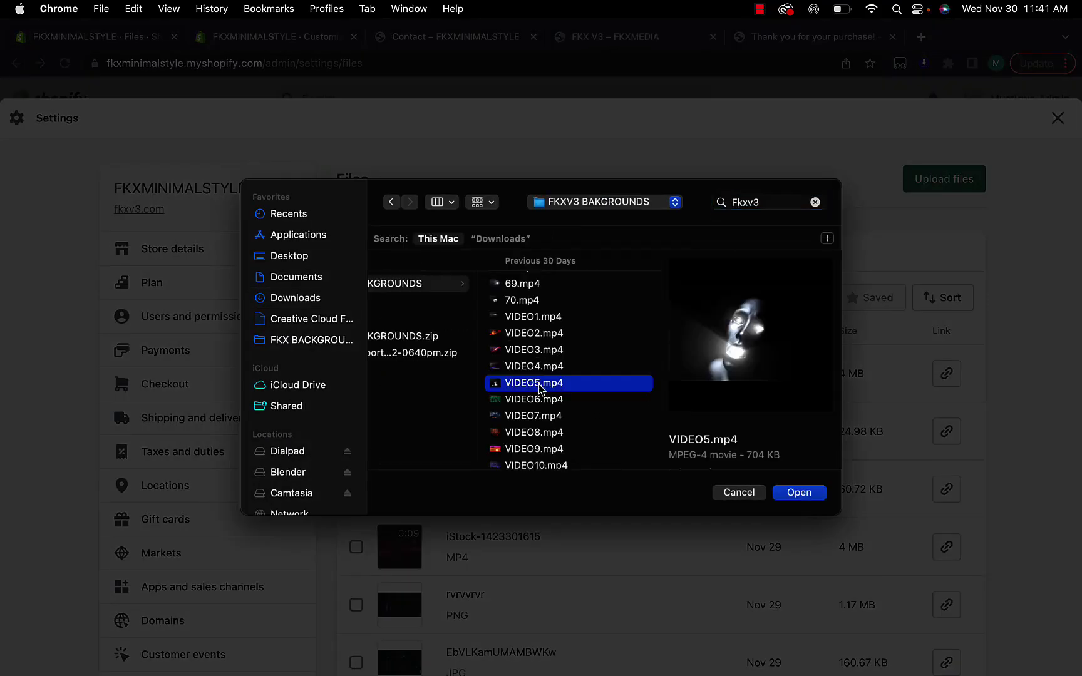
{"action": "left_click", "coordinate": [799, 493]}
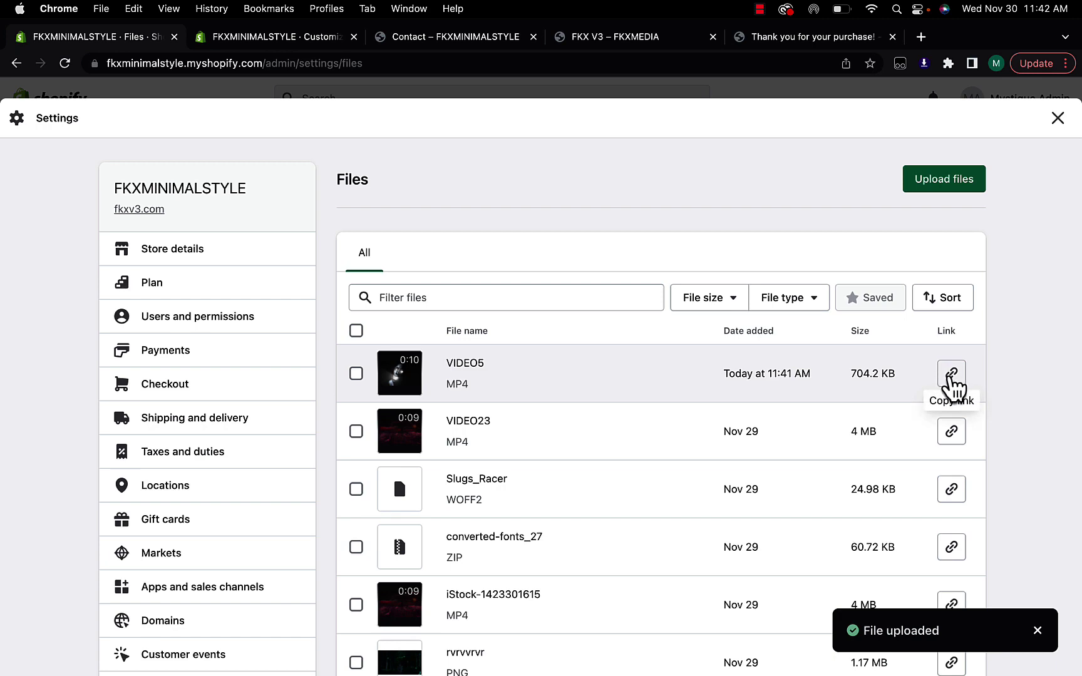
Copy the uploaded VIDEO5 file's link and use it to replace the Home section's background video link in the theme editor
{"action": "left_click", "coordinate": [951, 376]}
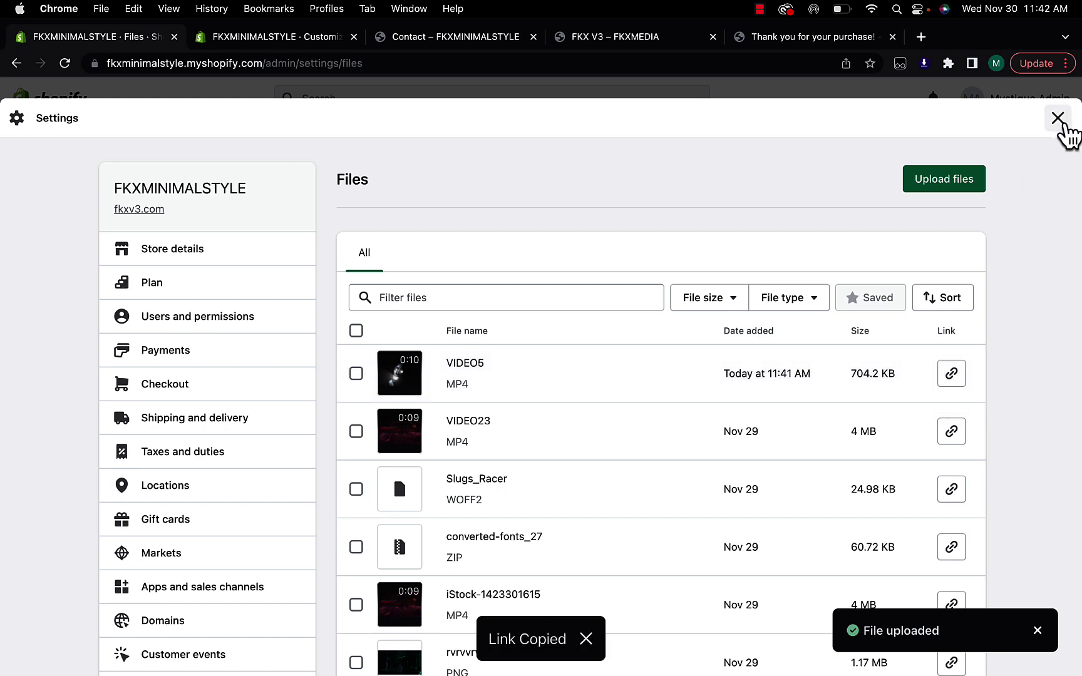
{"action": "left_click", "coordinate": [1057, 119]}
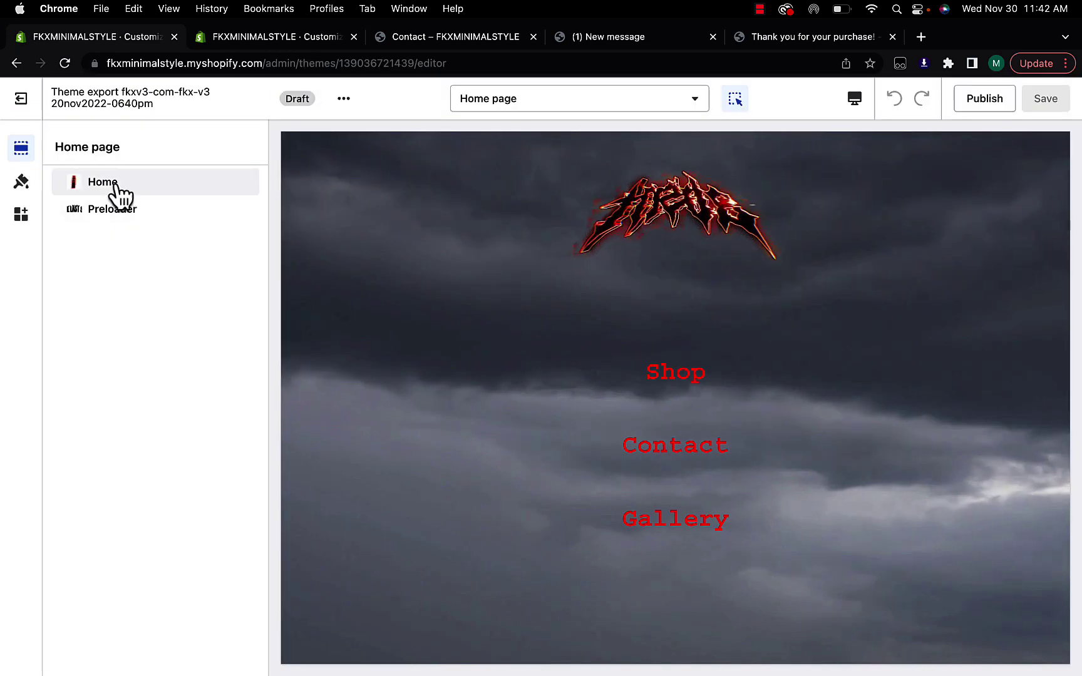
{"action": "left_click", "coordinate": [116, 181]}
{"action": "double_click", "coordinate": [145, 211]}
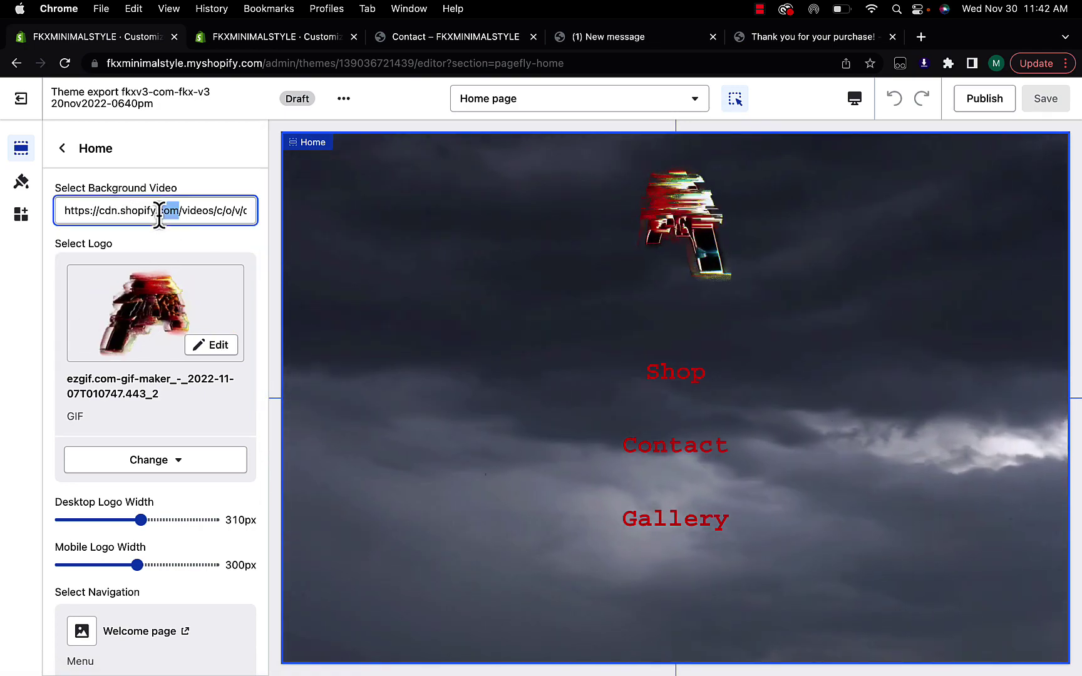
{"action": "key", "text": "super+a"}
{"action": "key", "text": "BackSpace"}
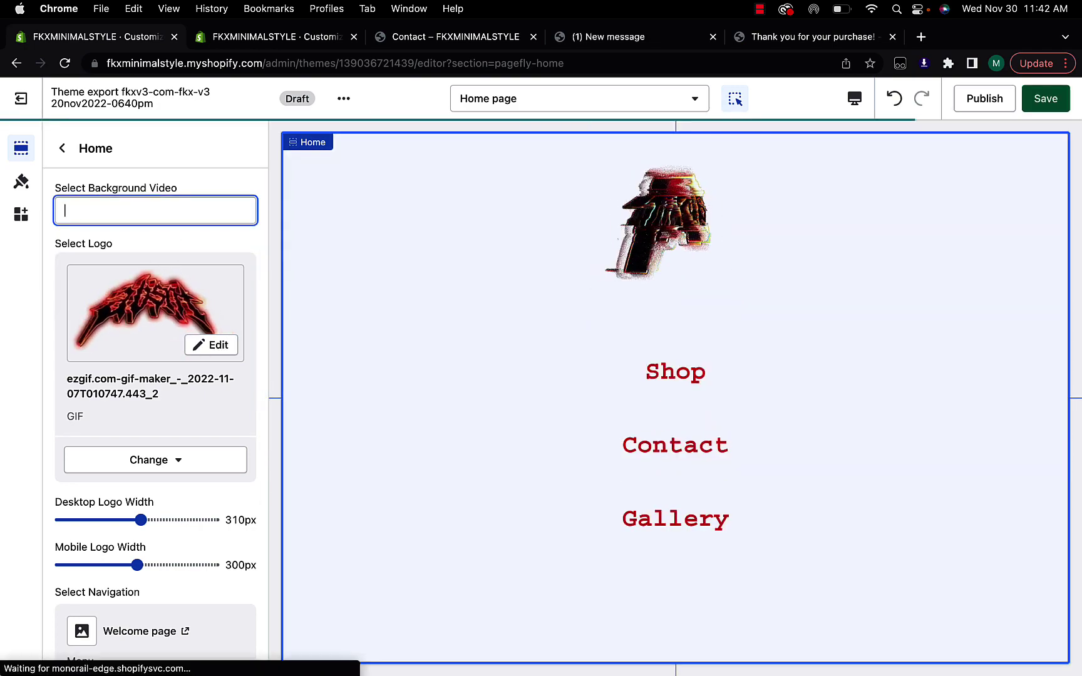
{"action": "key", "text": "super+v"}
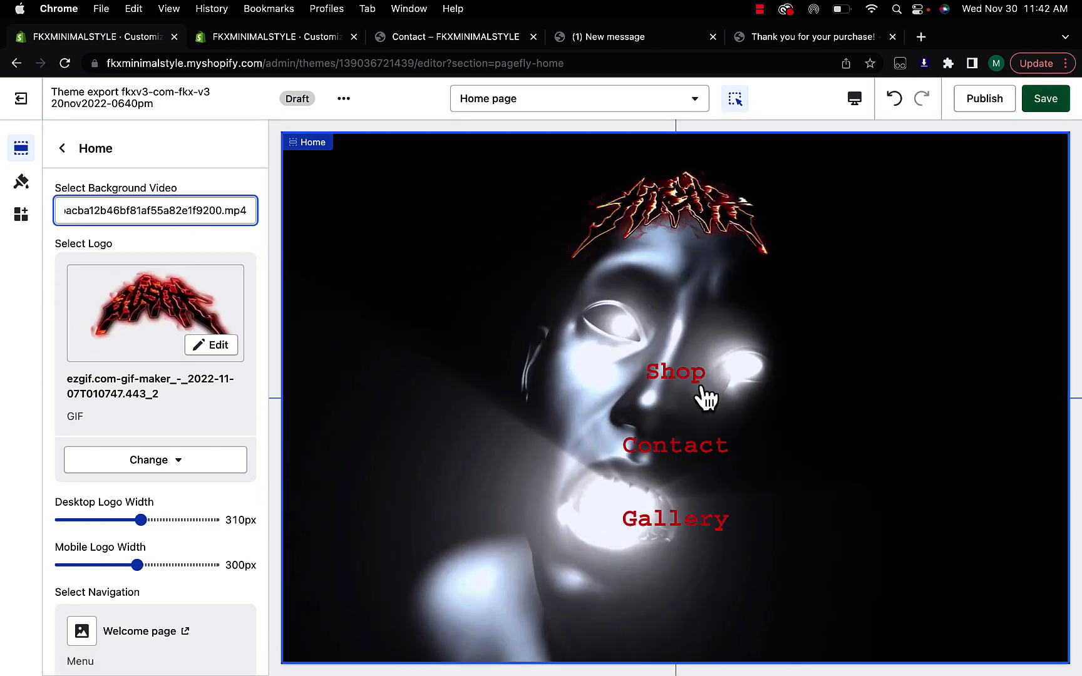
{"action": "scroll", "coordinate": [125, 285], "scroll_direction": "down", "scroll_amount": 5}
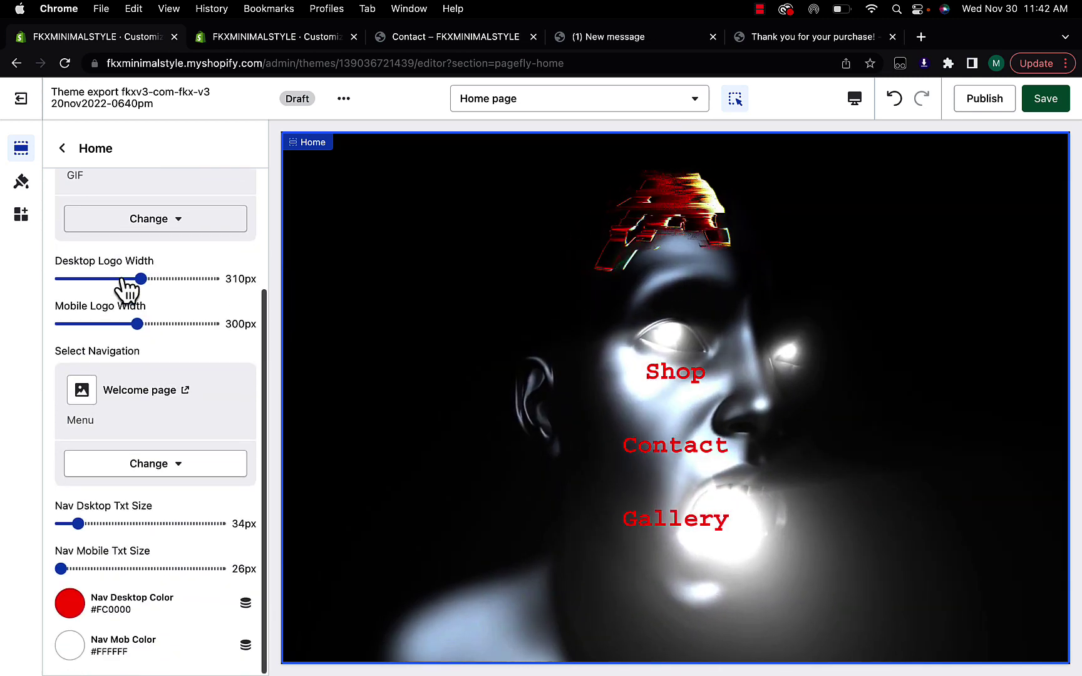
Replace the video link in the theme settings with the copied VIDEO5 link and open the Shop page in the preview
{"action": "left_click", "coordinate": [21, 182]}
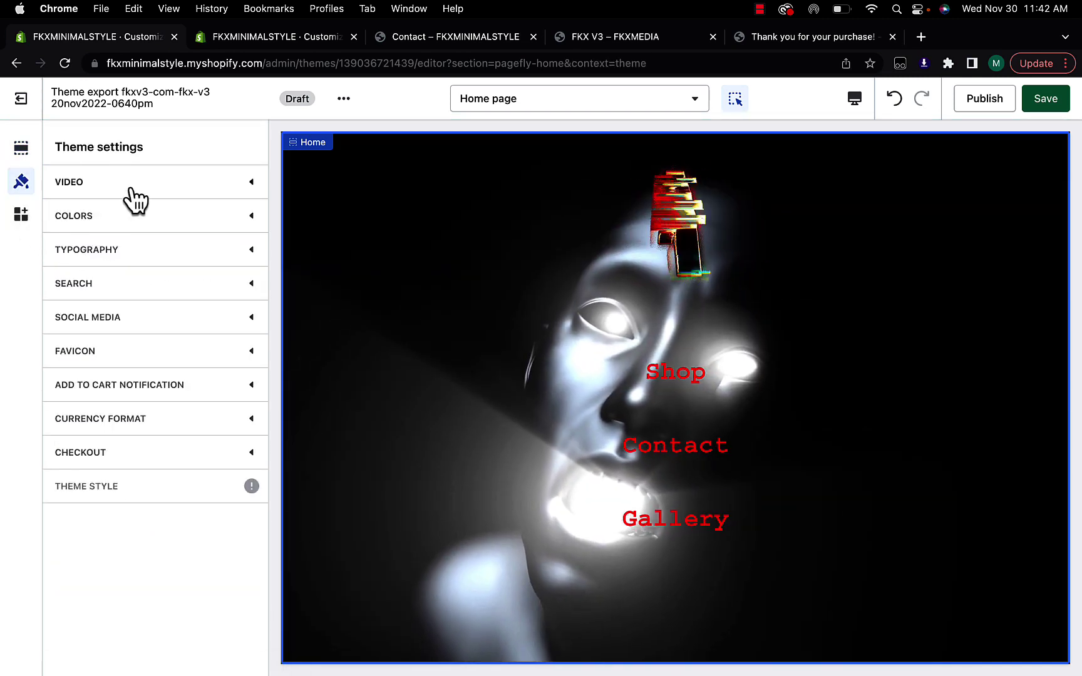
{"action": "left_click", "coordinate": [123, 193]}
{"action": "triple_click", "coordinate": [138, 230]}
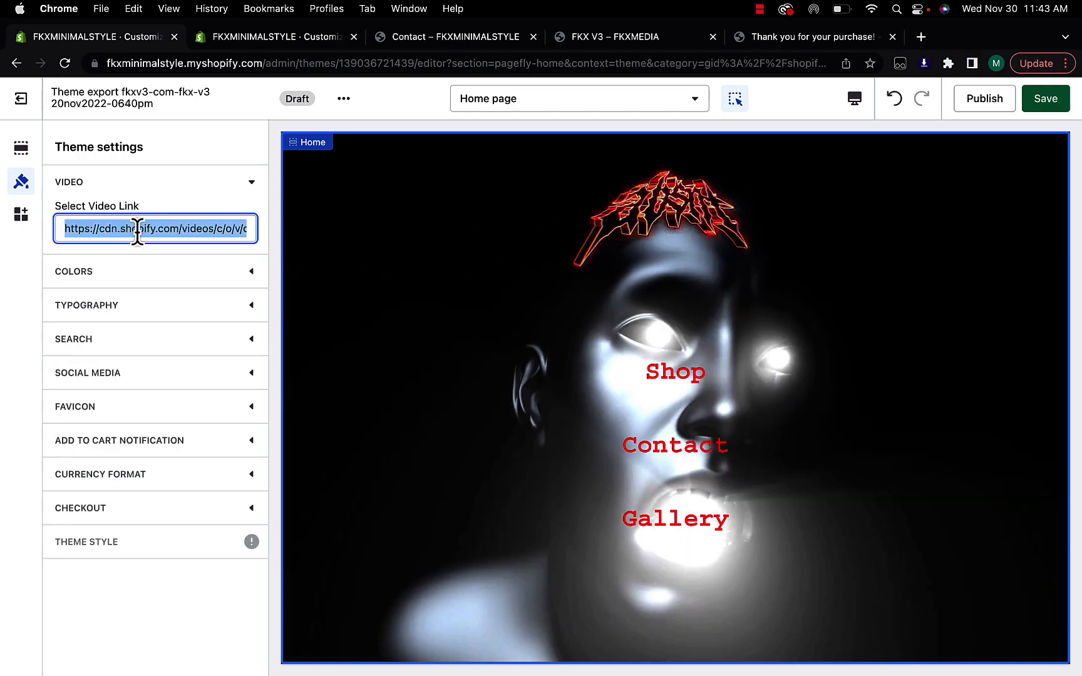
{"action": "key", "text": "BackSpace"}
{"action": "key", "text": "super+v"}
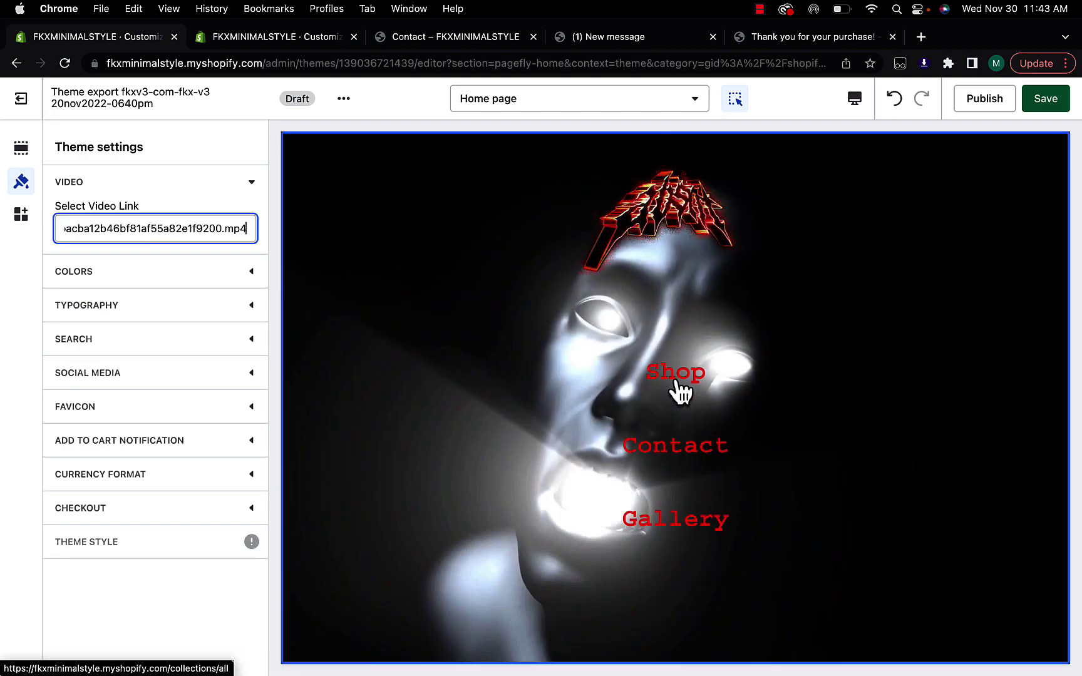
{"action": "left_click", "coordinate": [681, 392]}
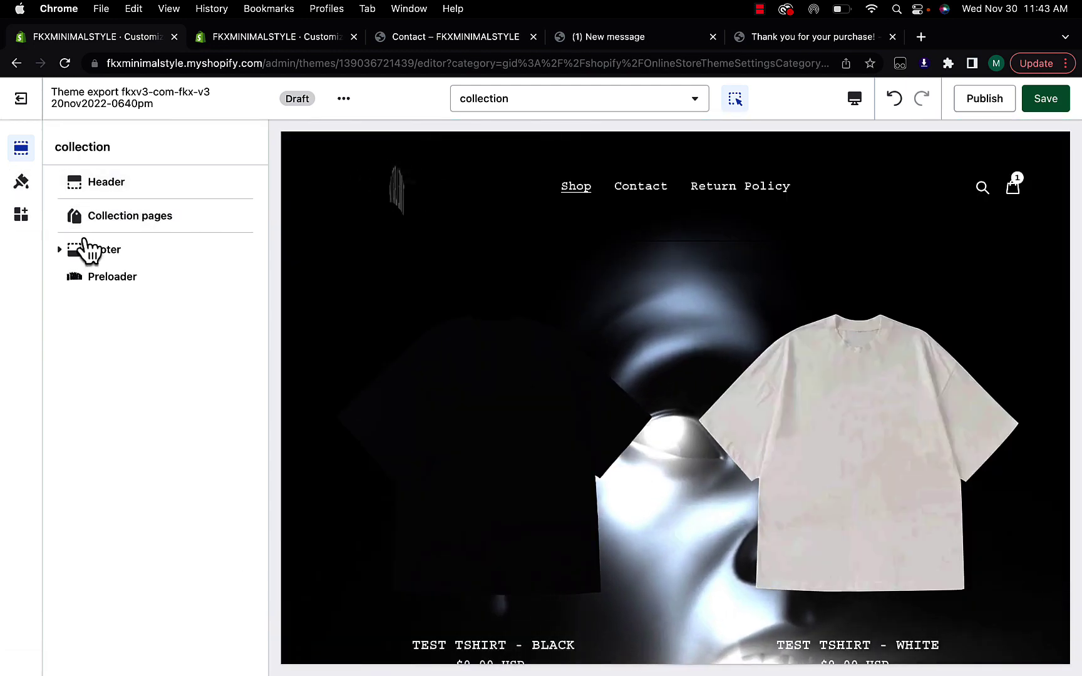
Change the preloader logo to the red and black ezgif.com-gif-maker GIF, set the preloader background to #000000, and save
{"action": "left_click", "coordinate": [101, 277]}
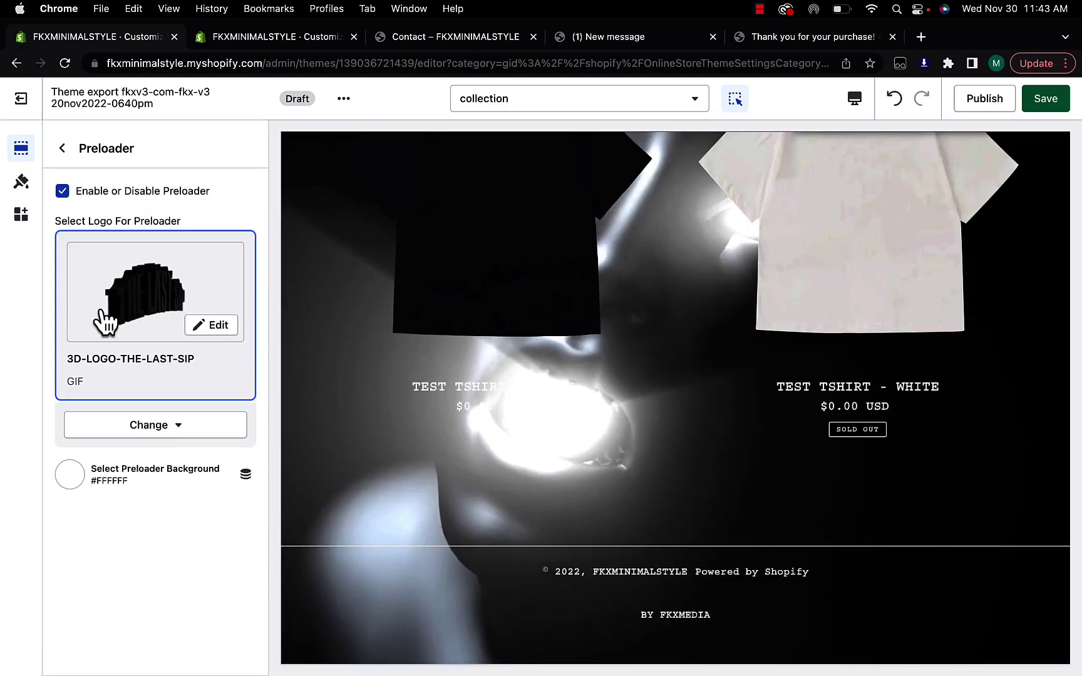
{"action": "left_click", "coordinate": [148, 431]}
{"action": "left_click", "coordinate": [150, 465]}
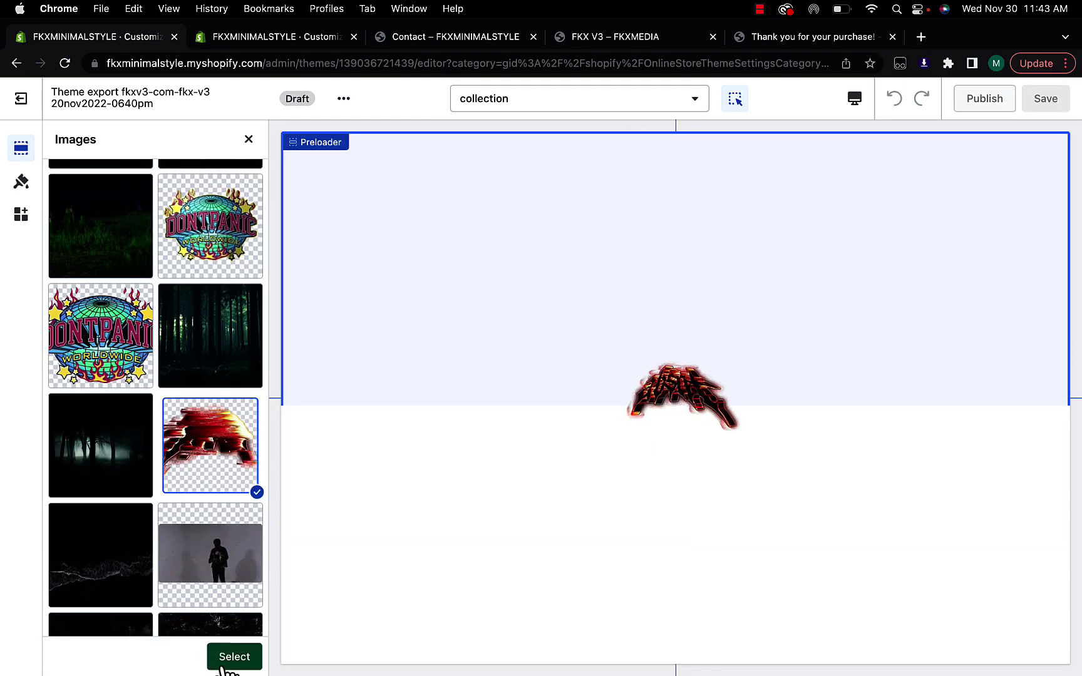
{"action": "left_click", "coordinate": [224, 664]}
{"action": "left_click", "coordinate": [70, 487]}
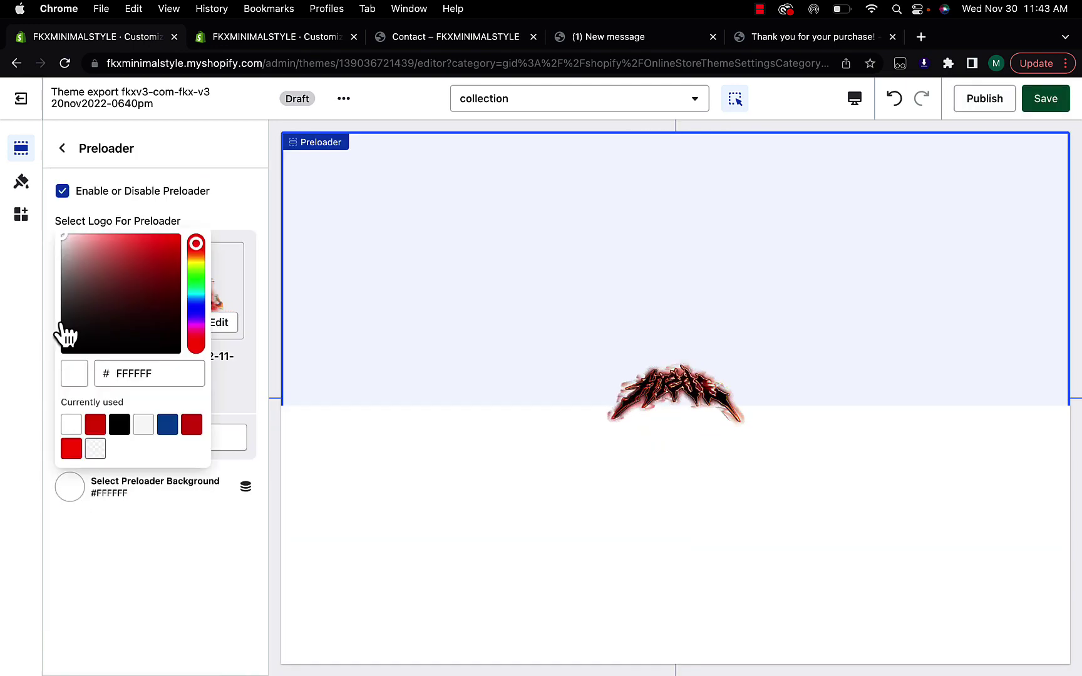
{"action": "left_click_drag", "start_coordinate": [66, 250], "coordinate": [63, 352]}
{"action": "left_click", "coordinate": [482, 386]}
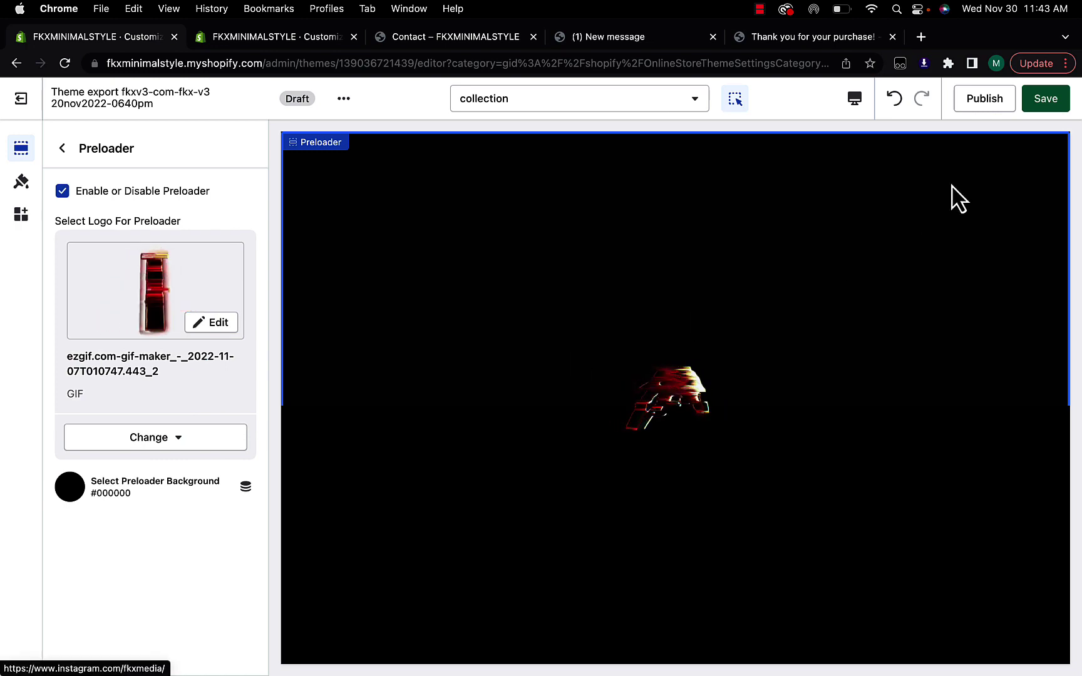
{"action": "left_click", "coordinate": [1045, 98]}
Change the header's logo image to the red and black ezgif.com-gif-maker GIF and check the collection page preview
{"action": "left_click", "coordinate": [466, 239]}
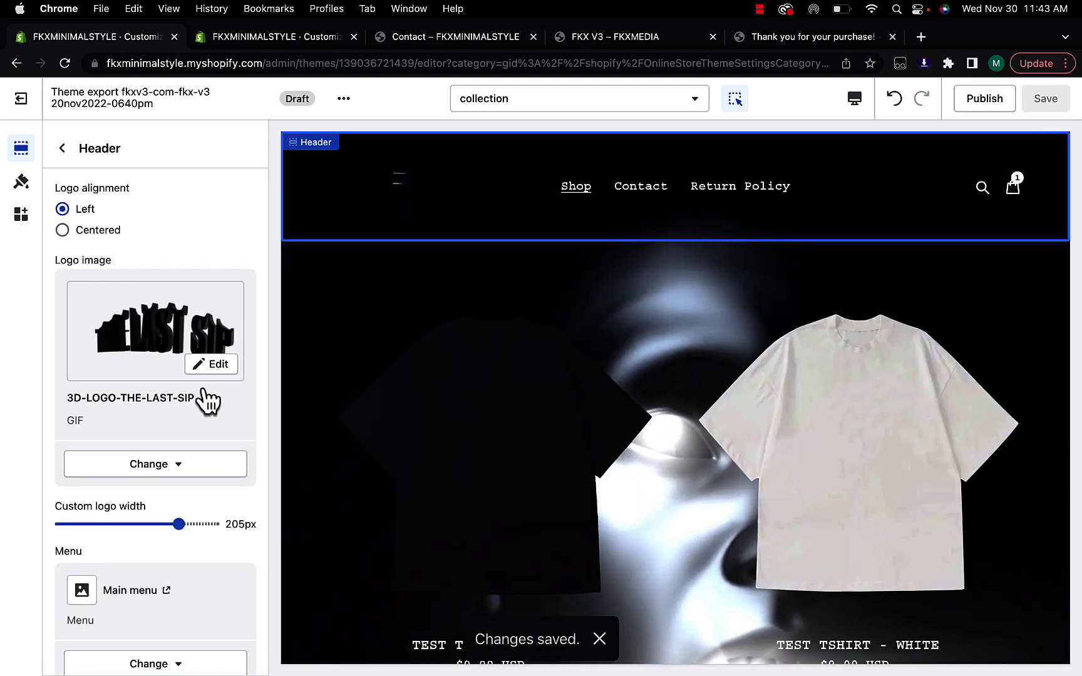
{"action": "left_click", "coordinate": [181, 466]}
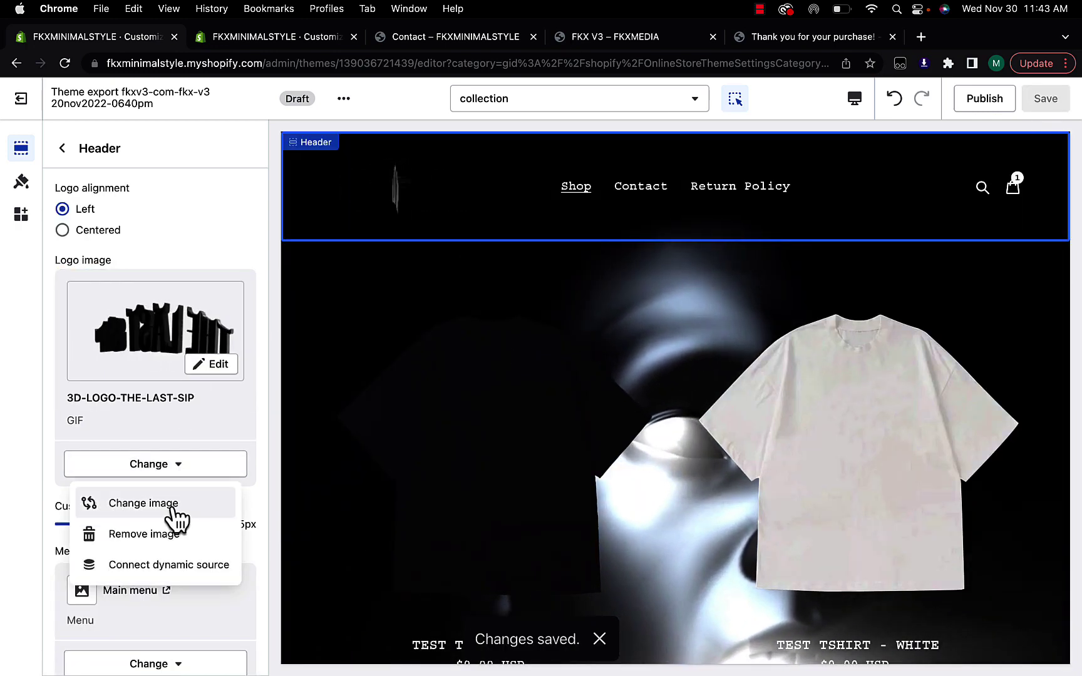
{"action": "left_click", "coordinate": [170, 508]}
{"action": "left_click", "coordinate": [174, 515]}
{"action": "scroll", "coordinate": [189, 358], "scroll_direction": "down", "scroll_amount": 2}
{"action": "left_click", "coordinate": [401, 229]}
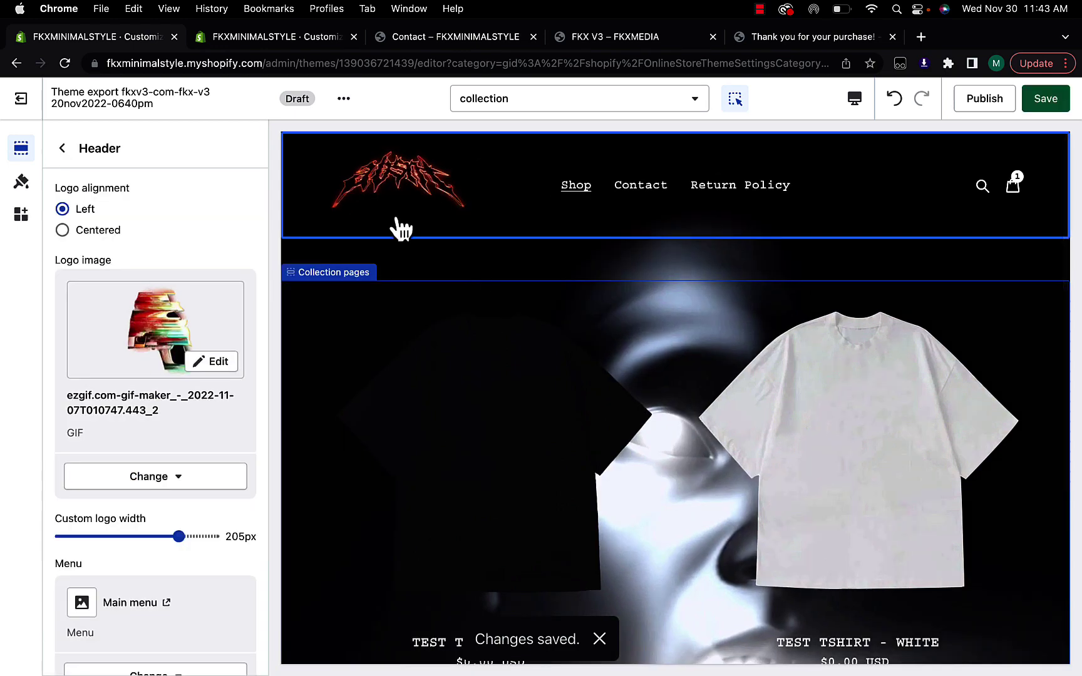
{"action": "scroll", "coordinate": [451, 345], "scroll_direction": "down", "scroll_amount": 3}
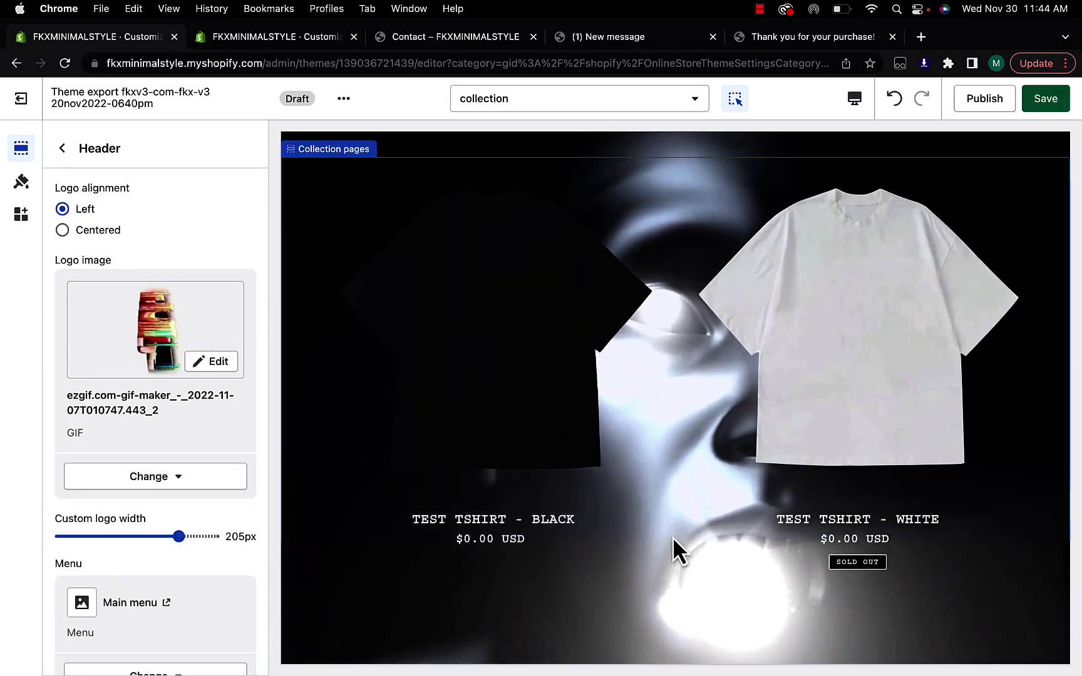
Clear the background video link in the theme settings
{"action": "scroll", "coordinate": [687, 431], "scroll_direction": "up", "scroll_amount": 3}
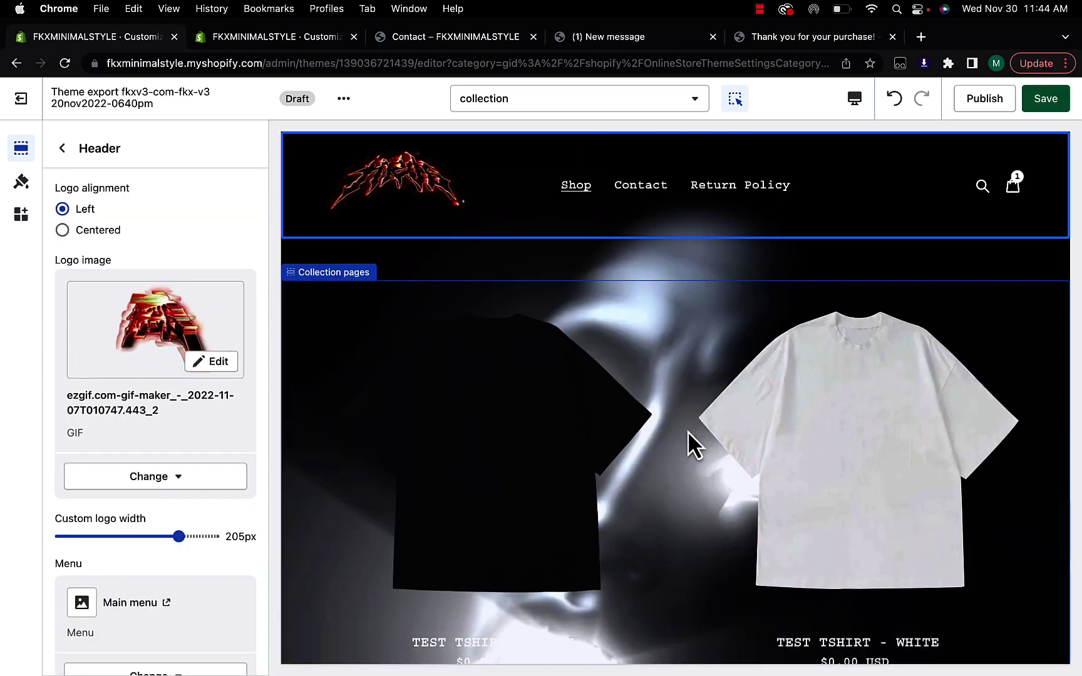
{"action": "left_click", "coordinate": [21, 182]}
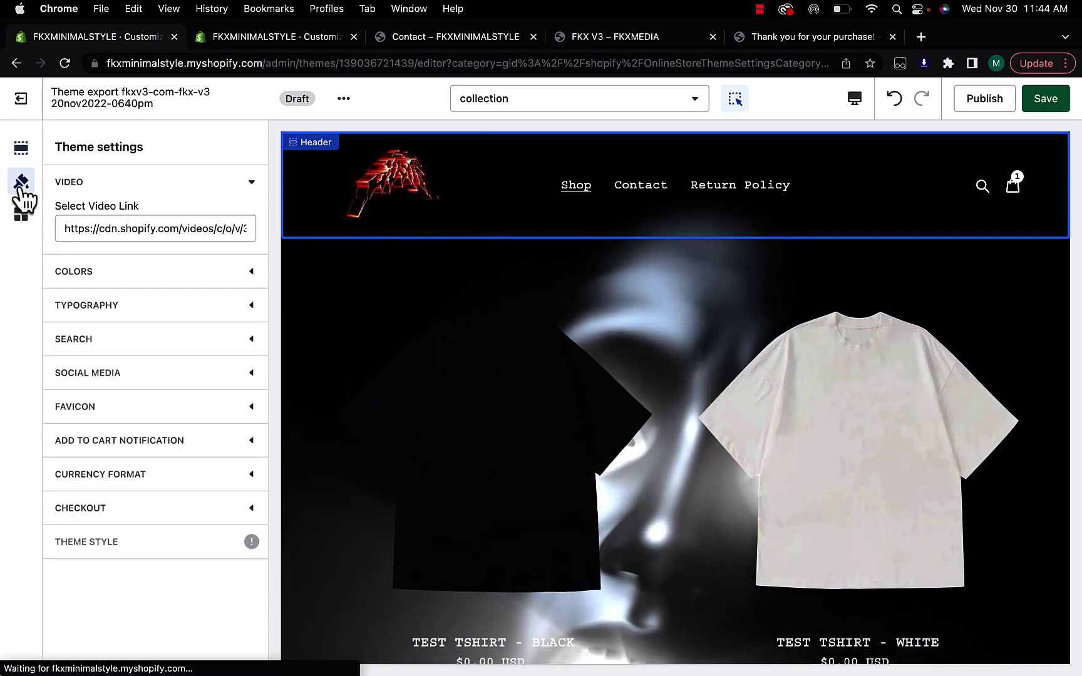
{"action": "double_click", "coordinate": [143, 229]}
{"action": "key", "text": "super+a"}
{"action": "key", "text": "BackSpace"}
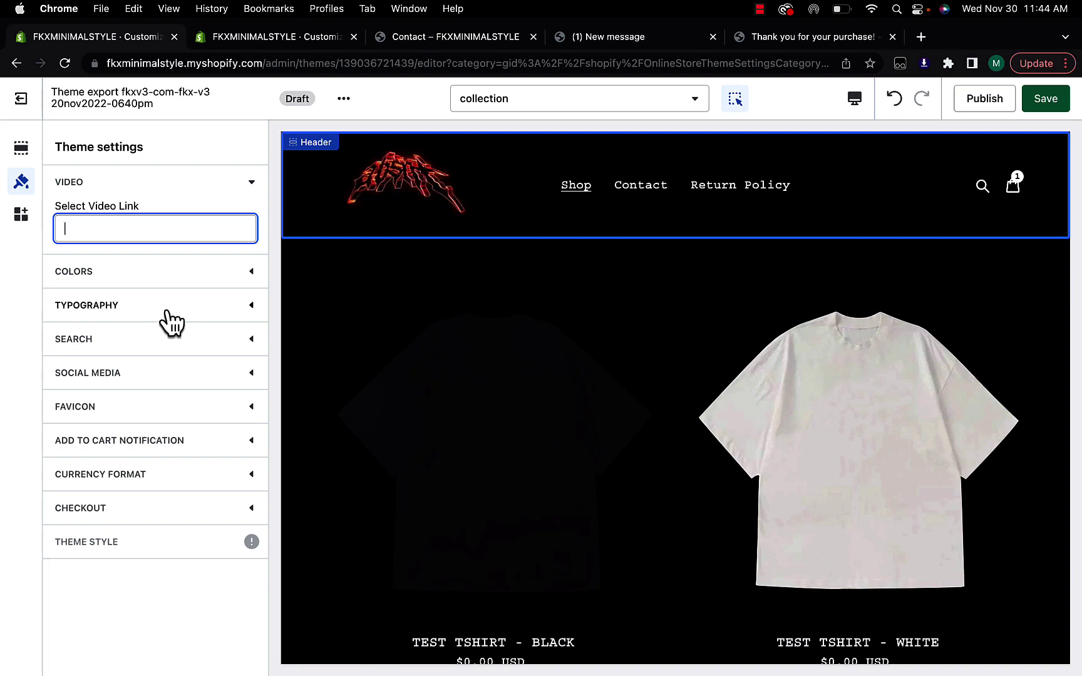
Set the page background color to #FFFFFF in the theme's color settings
{"action": "left_click", "coordinate": [119, 270]}
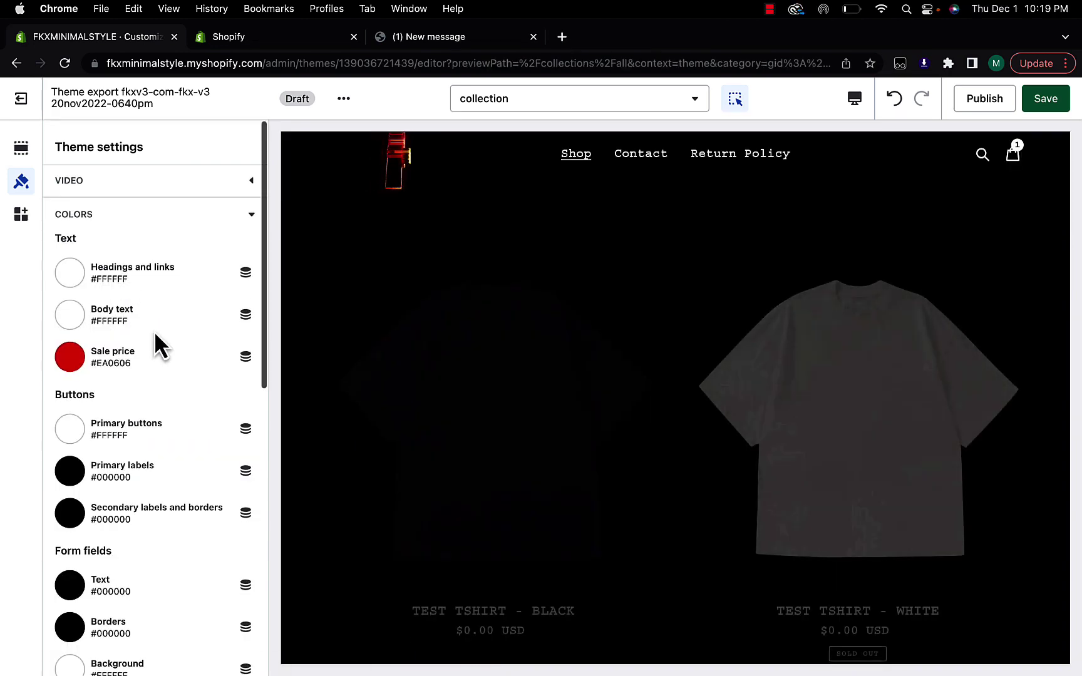
{"action": "scroll", "coordinate": [154, 330], "scroll_direction": "down", "scroll_amount": 3}
{"action": "scroll", "coordinate": [154, 331], "scroll_direction": "down", "scroll_amount": 5}
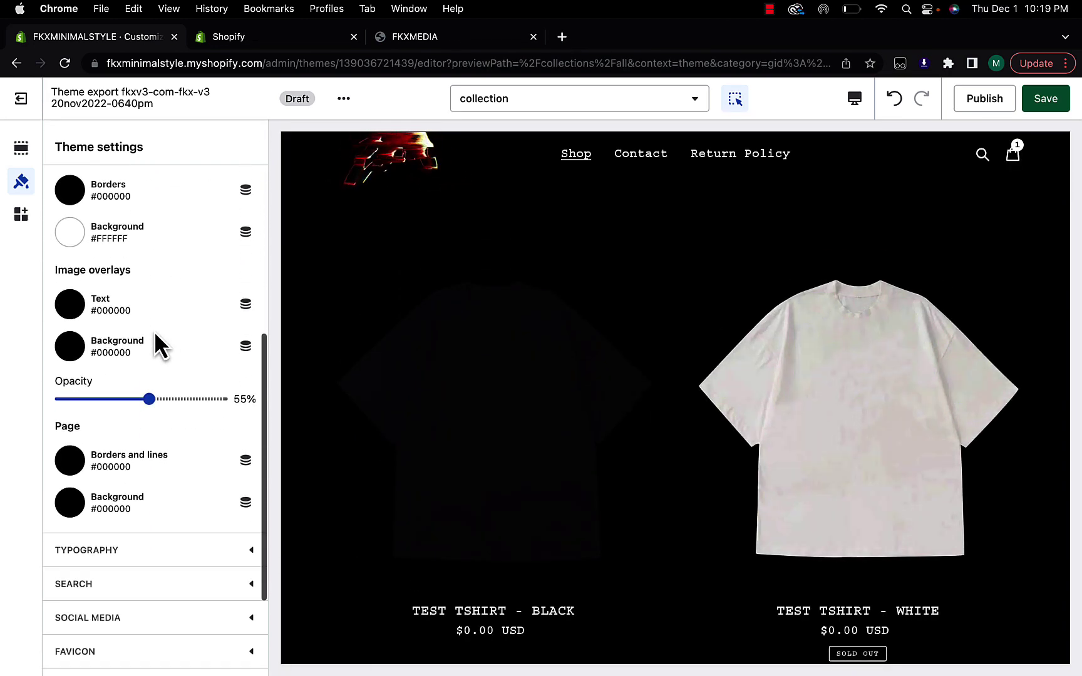
{"action": "left_click", "coordinate": [70, 471]}
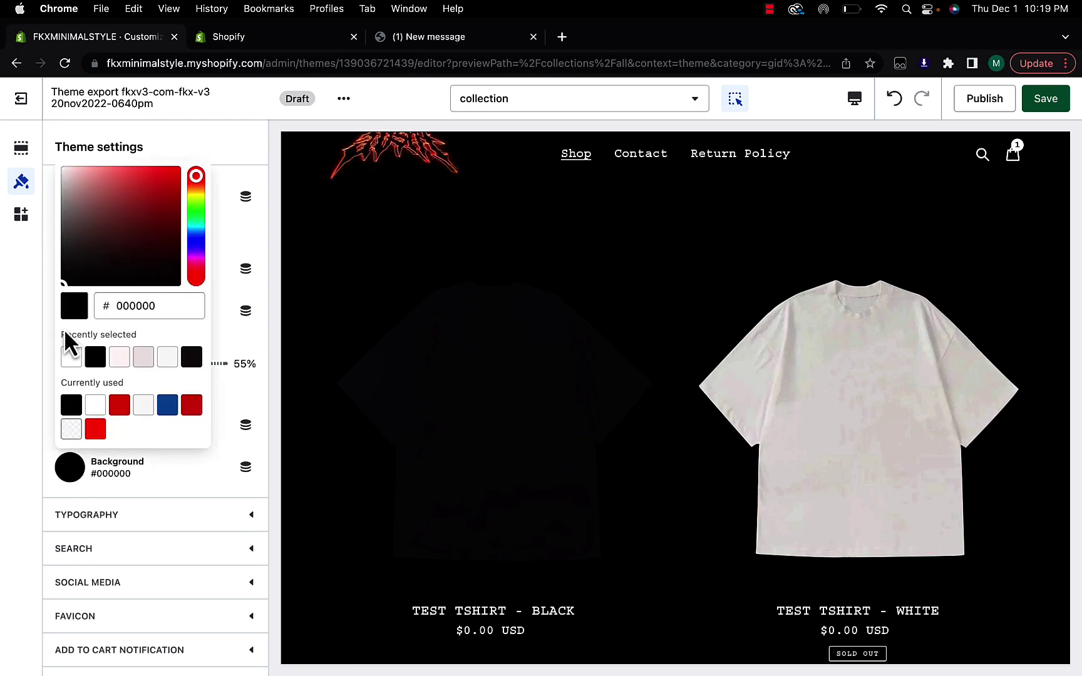
{"action": "left_click_drag", "start_coordinate": [66, 294], "coordinate": [44, 163]}
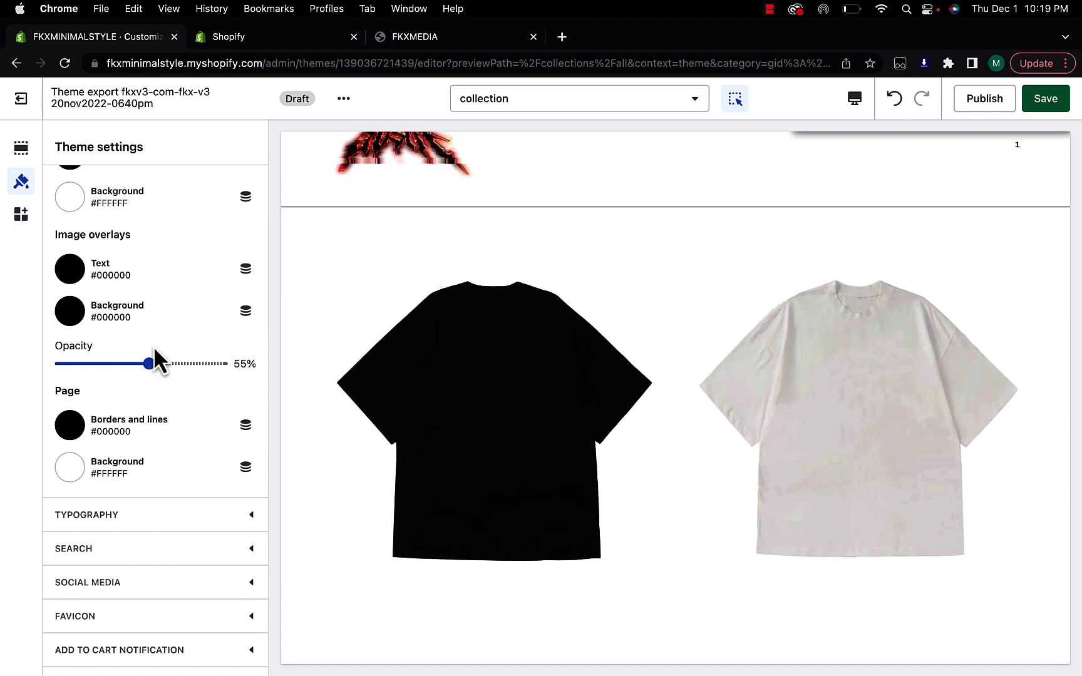
Set the headings and links color and the body text color to #000000
{"action": "scroll", "coordinate": [153, 351], "scroll_direction": "up", "scroll_amount": 8}
{"action": "scroll", "coordinate": [153, 347], "scroll_direction": "up", "scroll_amount": 2}
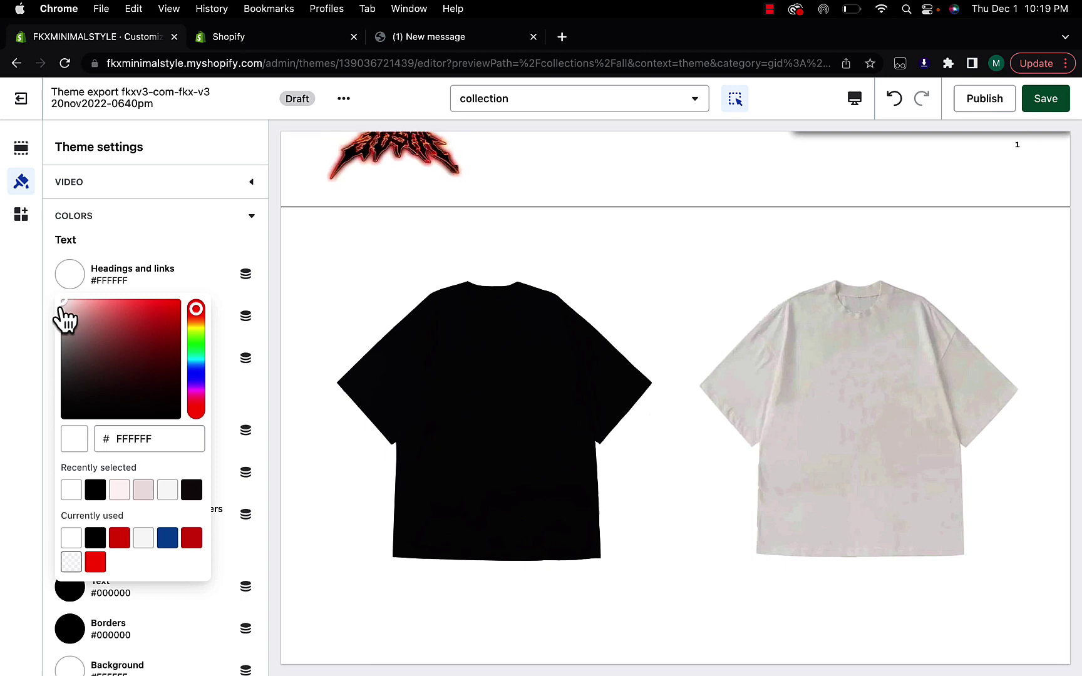
{"action": "left_click_drag", "start_coordinate": [66, 317], "coordinate": [33, 405]}
{"action": "left_click", "coordinate": [34, 405]}
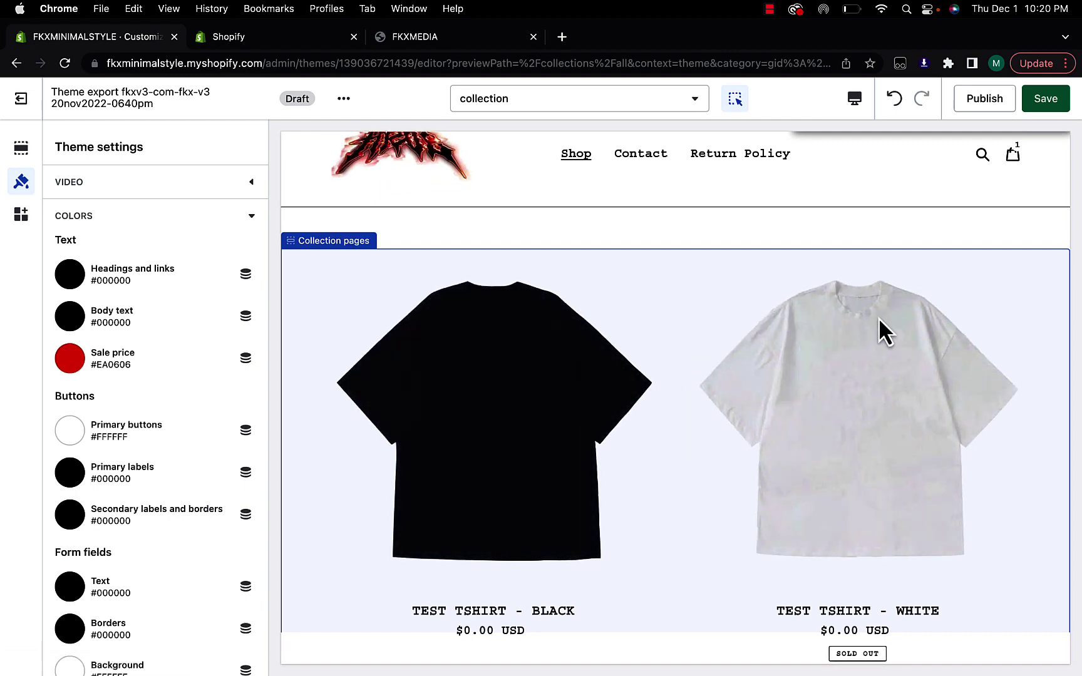
Review the collection page preview and open the TEST TSHIRT - BLACK product page to check its purchase buttons
{"action": "scroll", "coordinate": [655, 360], "scroll_direction": "down", "scroll_amount": 5}
{"action": "scroll", "coordinate": [655, 358], "scroll_direction": "up", "scroll_amount": 4}
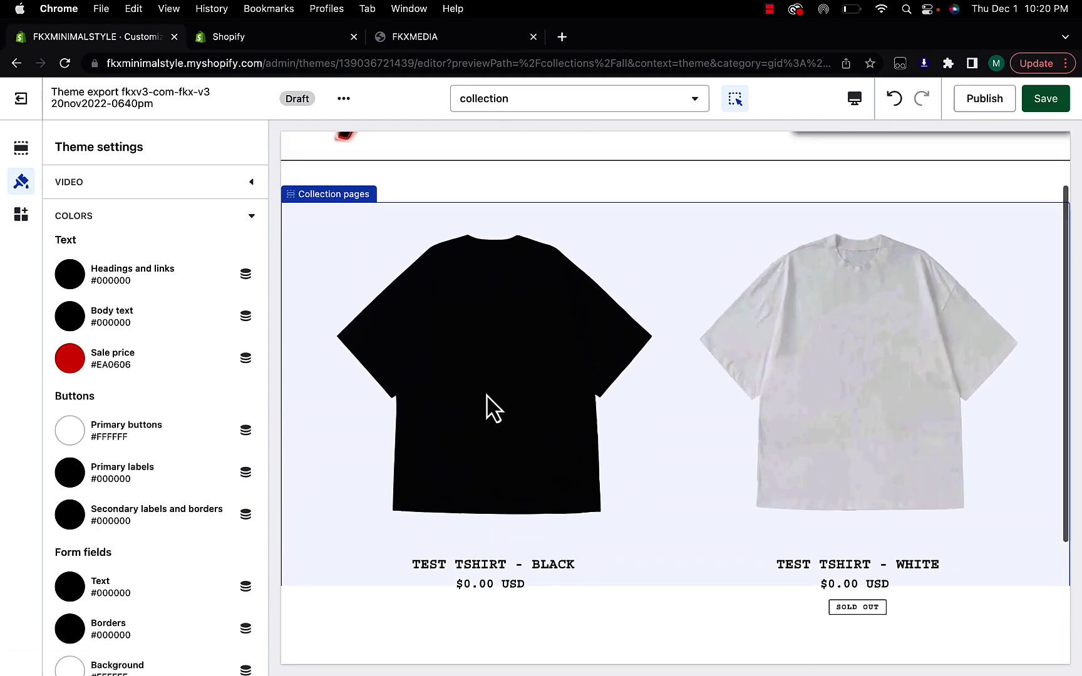
{"action": "left_click", "coordinate": [512, 401]}
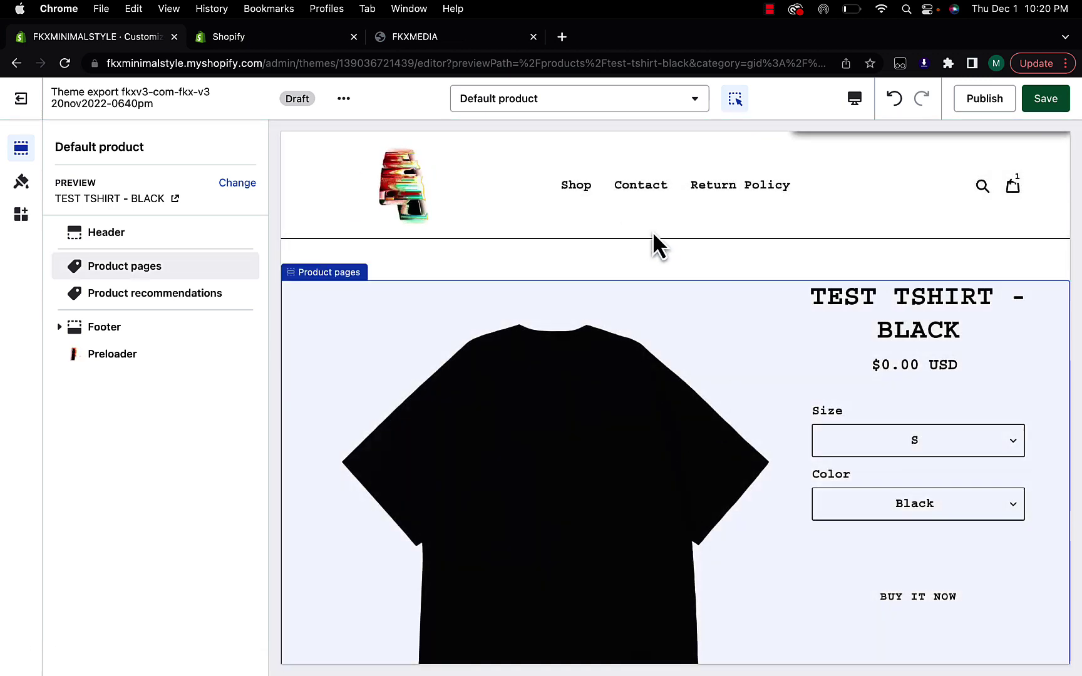
{"action": "scroll", "coordinate": [884, 391], "scroll_direction": "down", "scroll_amount": 3}
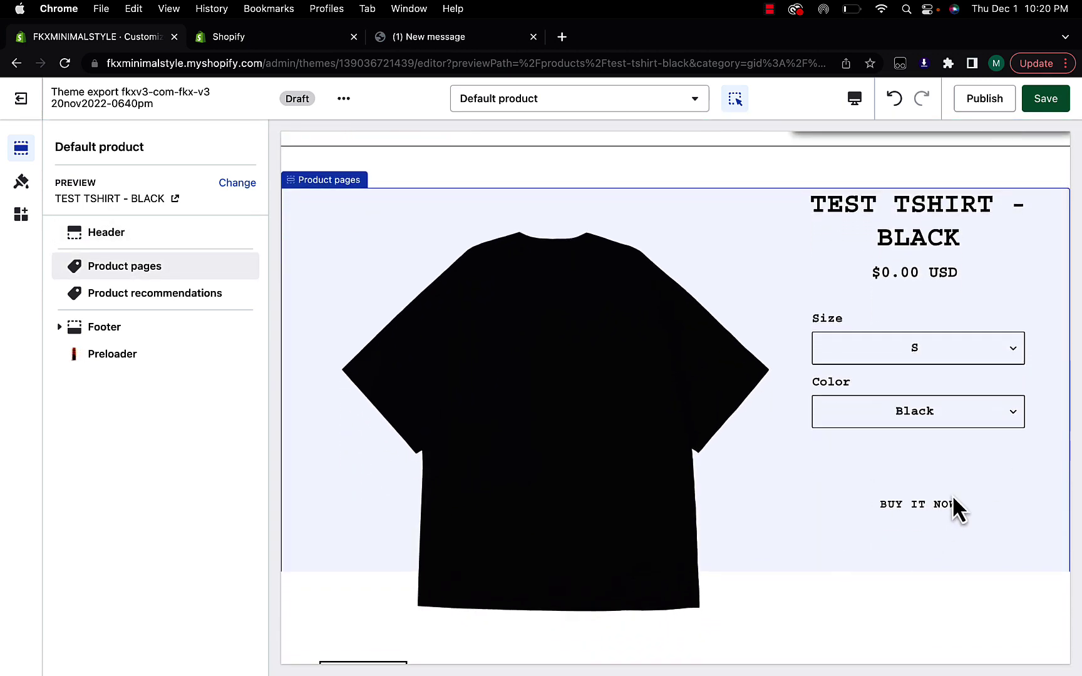
Set the primary buttons color to #000000 and the primary labels color to #FFFFFF in the theme's color settings
{"action": "left_click", "coordinate": [20, 188]}
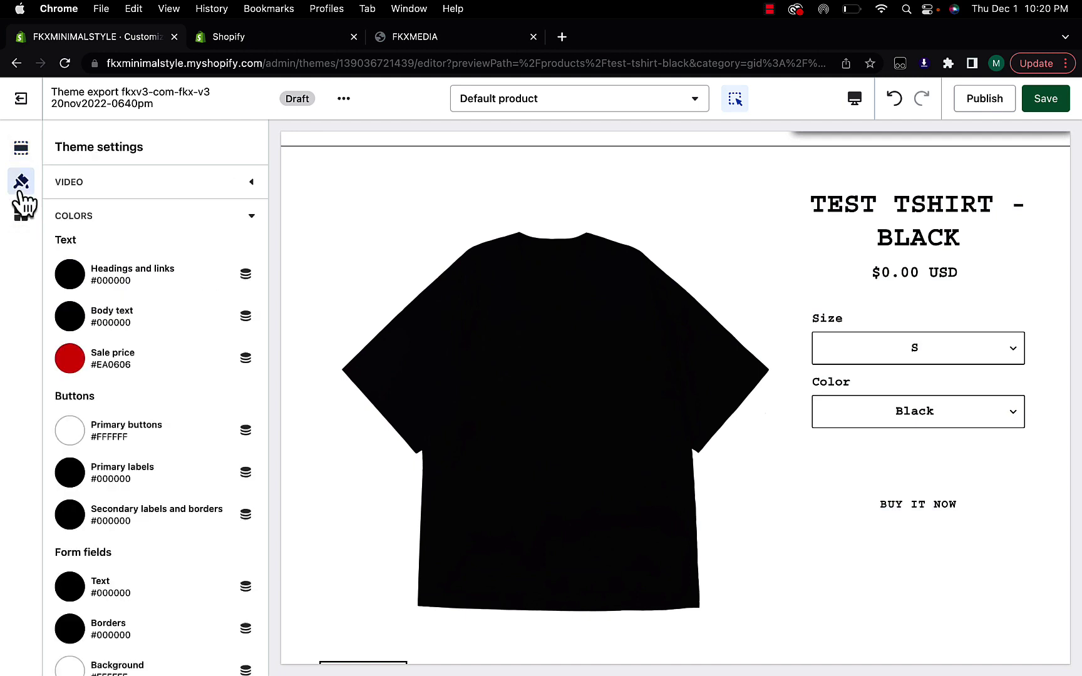
{"action": "scroll", "coordinate": [140, 390], "scroll_direction": "down", "scroll_amount": 5}
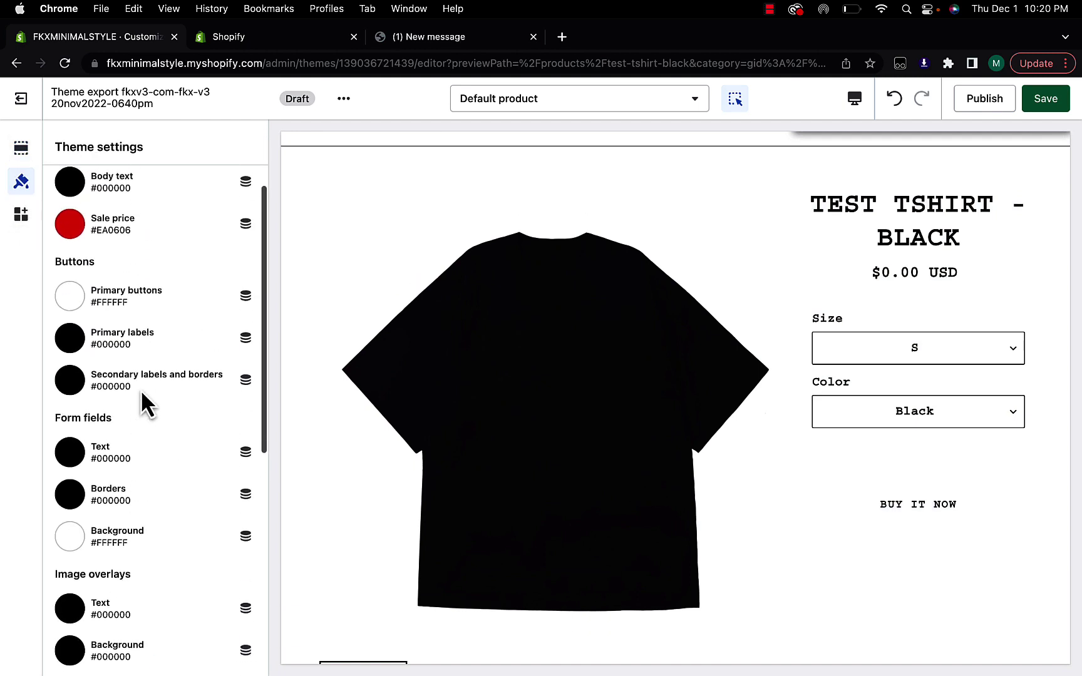
{"action": "left_click", "coordinate": [68, 303]}
{"action": "left_click_drag", "start_coordinate": [66, 327], "coordinate": [55, 352]}
{"action": "left_click", "coordinate": [75, 336]}
Check the recolored product page from header to footer and return to the Shop page in the preview
{"action": "scroll", "coordinate": [885, 301], "scroll_direction": "up", "scroll_amount": 3}
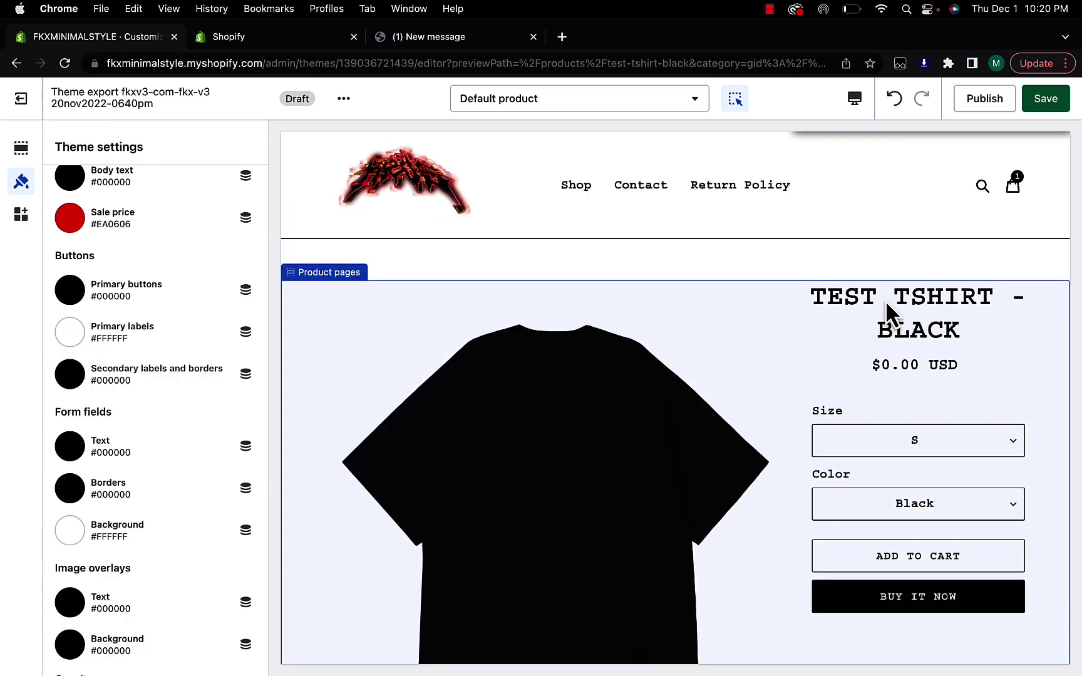
{"action": "scroll", "coordinate": [885, 302], "scroll_direction": "down", "scroll_amount": 6}
{"action": "scroll", "coordinate": [885, 301], "scroll_direction": "up", "scroll_amount": 6}
{"action": "left_click", "coordinate": [576, 186]}
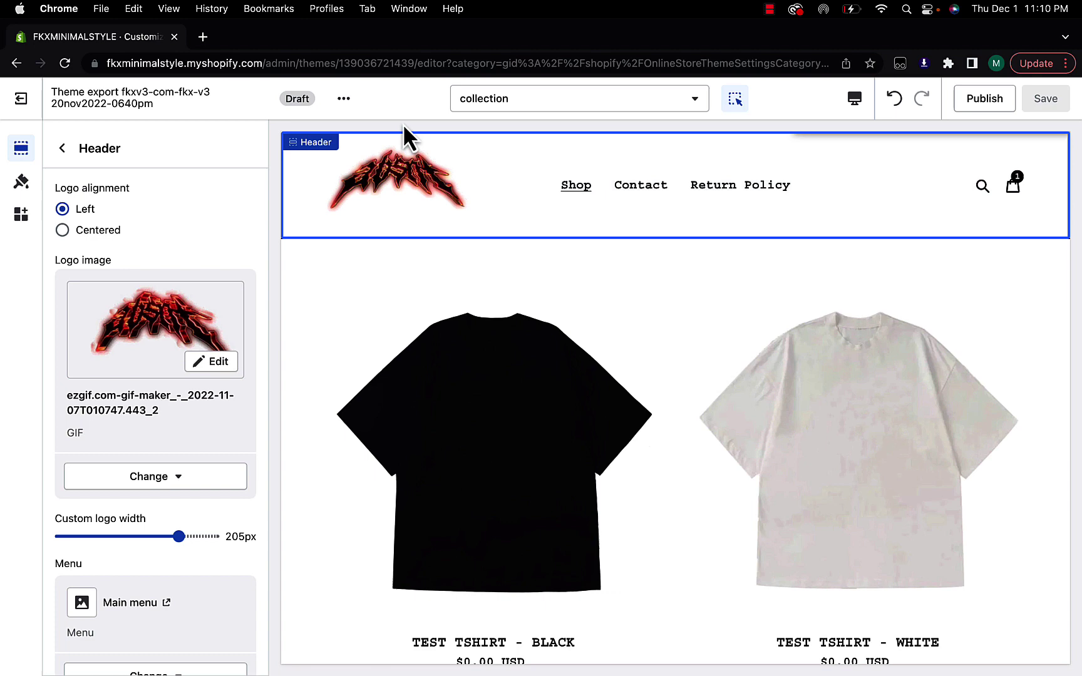
Preview the draft theme on the live storefront and open the black TEST TSHIRT from its Shop page
{"action": "left_click", "coordinate": [344, 99]}
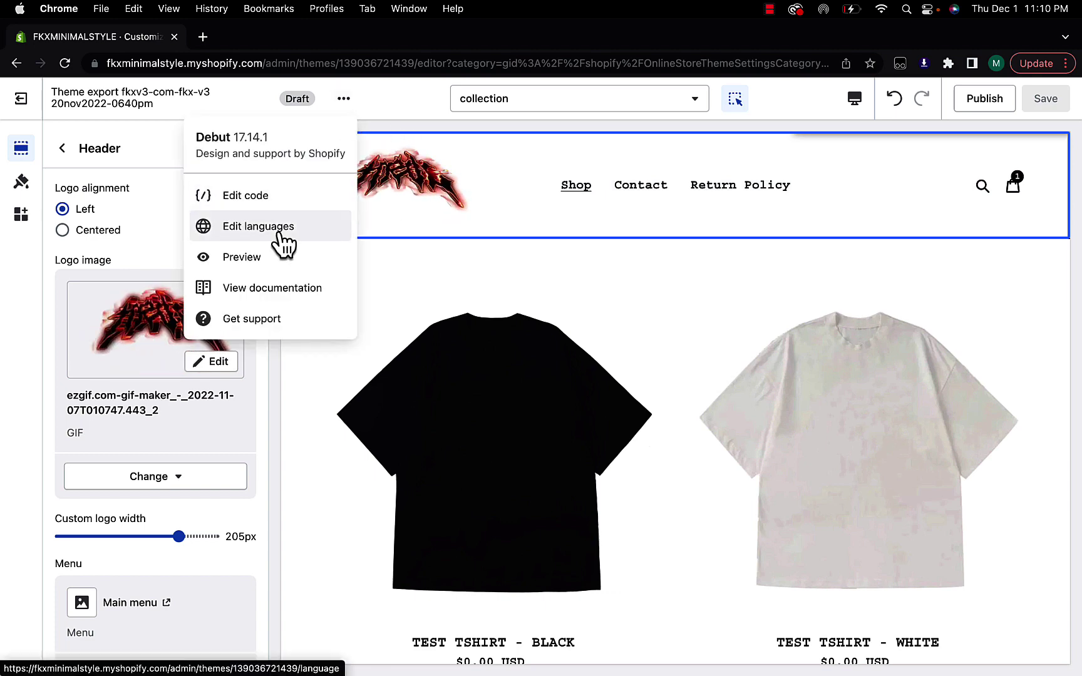
{"action": "left_click", "coordinate": [266, 258]}
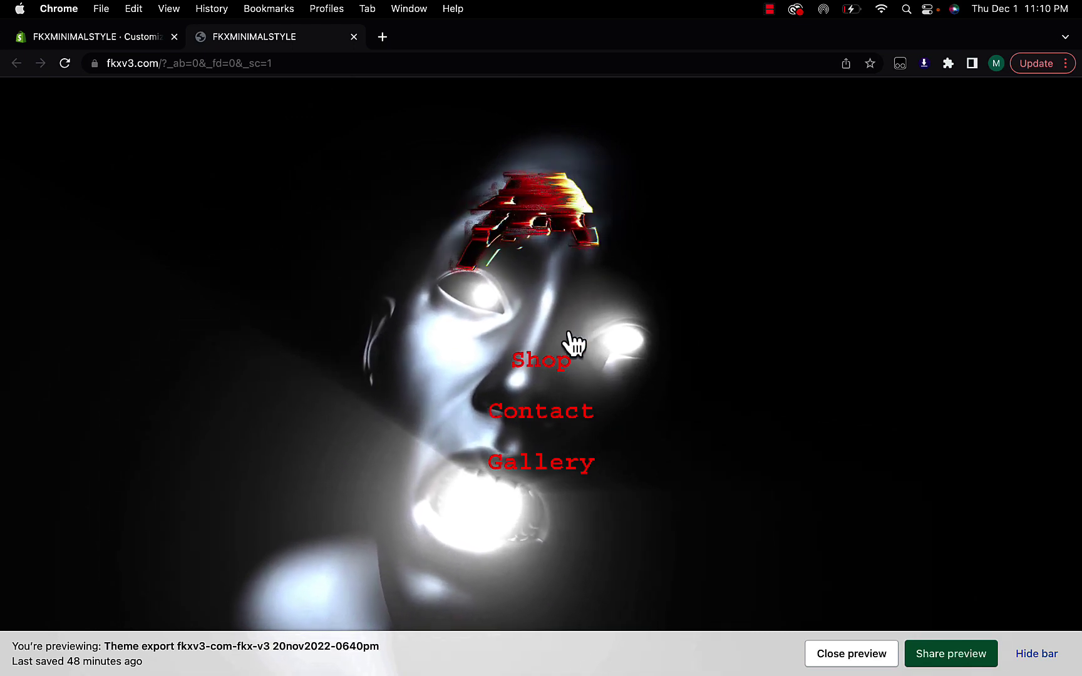
{"action": "left_click", "coordinate": [536, 373]}
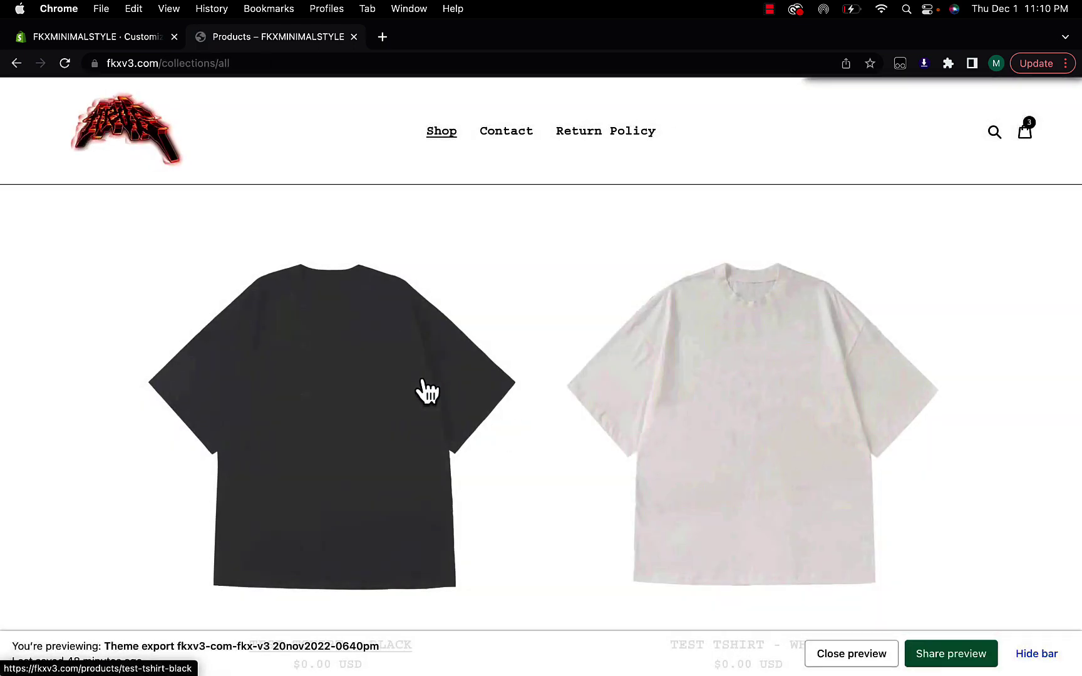
{"action": "left_click", "coordinate": [358, 442]}
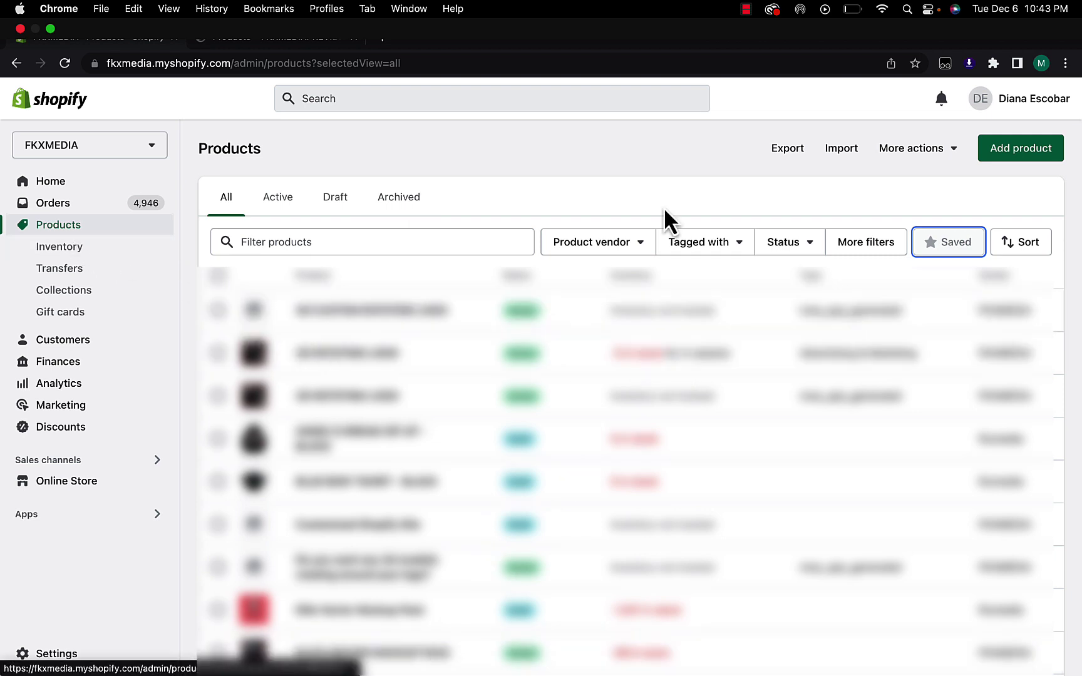
Open a blank product form and review its title, description, media and pricing fields
{"action": "left_click", "coordinate": [1032, 155]}
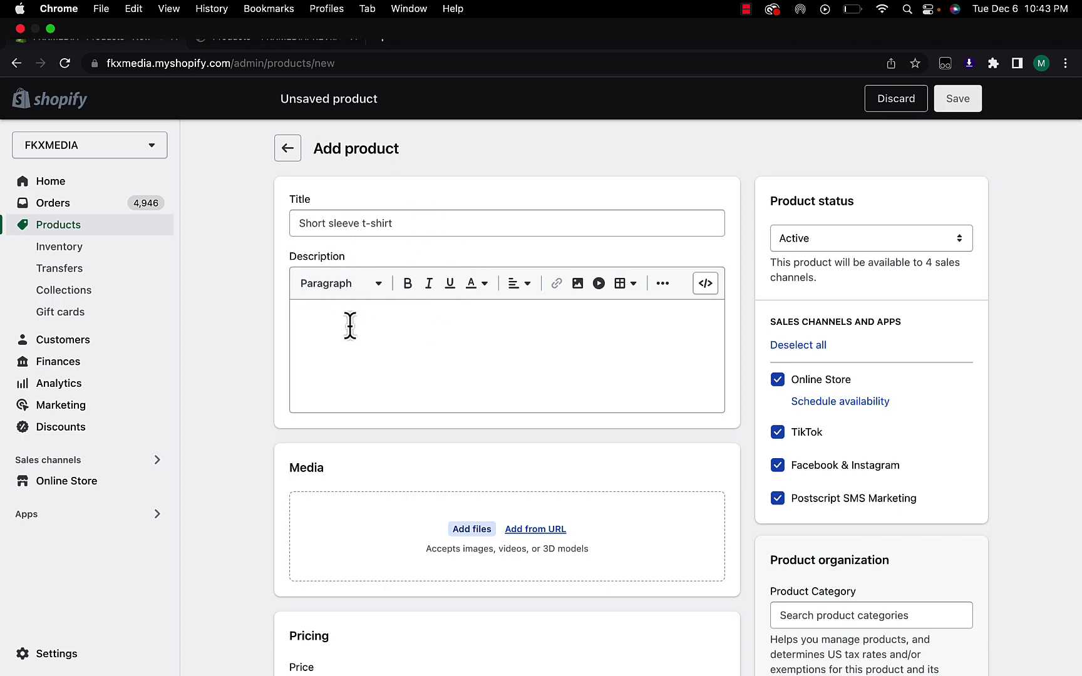
{"action": "scroll", "coordinate": [484, 390], "scroll_direction": "down", "scroll_amount": 7}
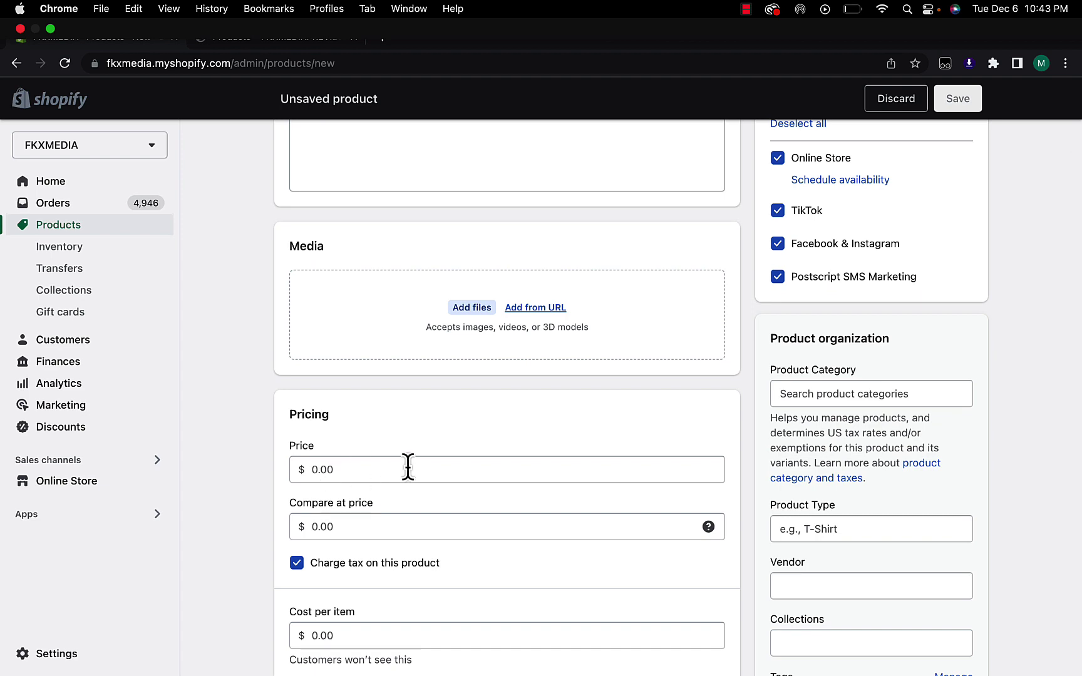
Open the store's domain settings and bring up the form for buying a new domain
{"action": "left_click", "coordinate": [81, 669]}
{"action": "scroll", "coordinate": [198, 412], "scroll_direction": "down", "scroll_amount": 3}
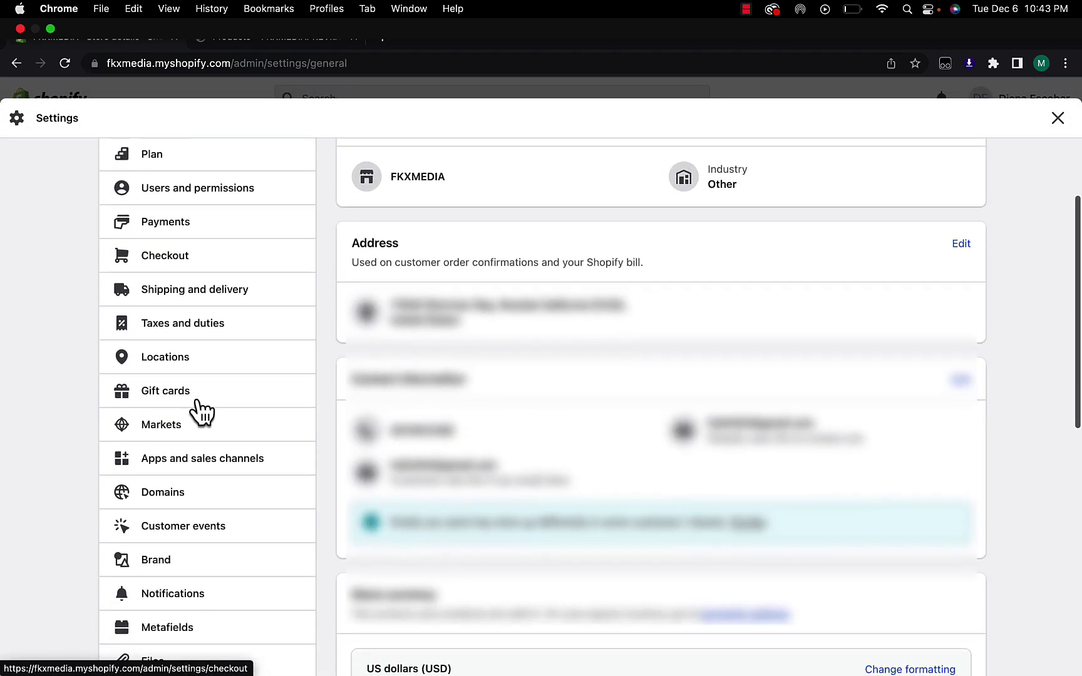
{"action": "left_click", "coordinate": [186, 494]}
{"action": "left_click", "coordinate": [920, 180]}
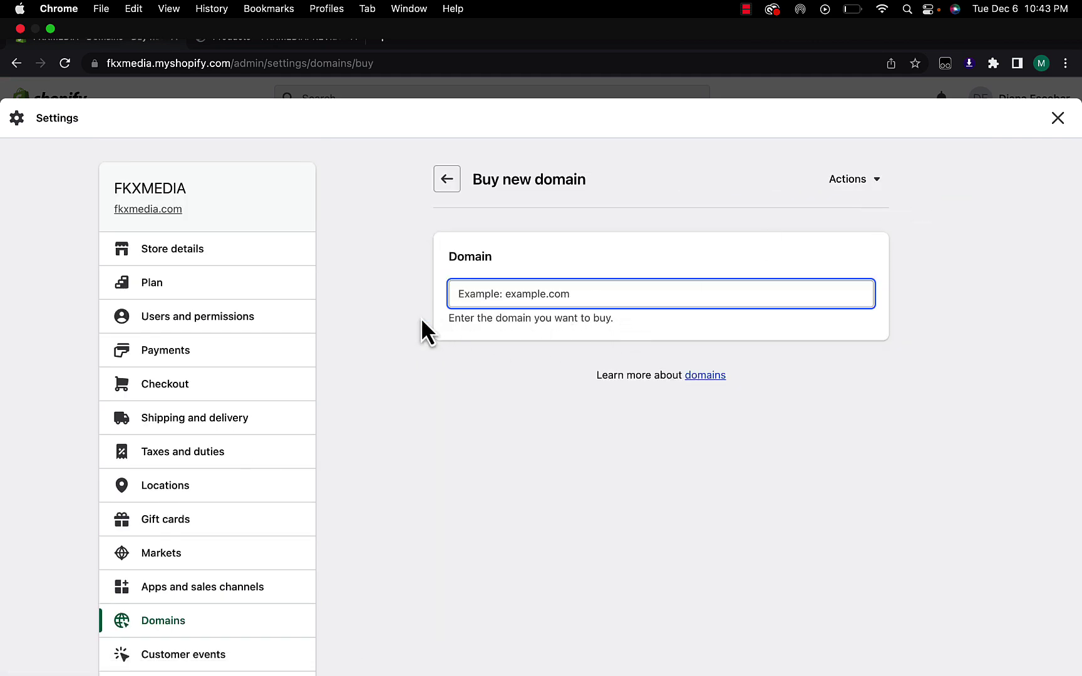
Review the store's subscription plan details in the settings
{"action": "left_click", "coordinate": [150, 284]}
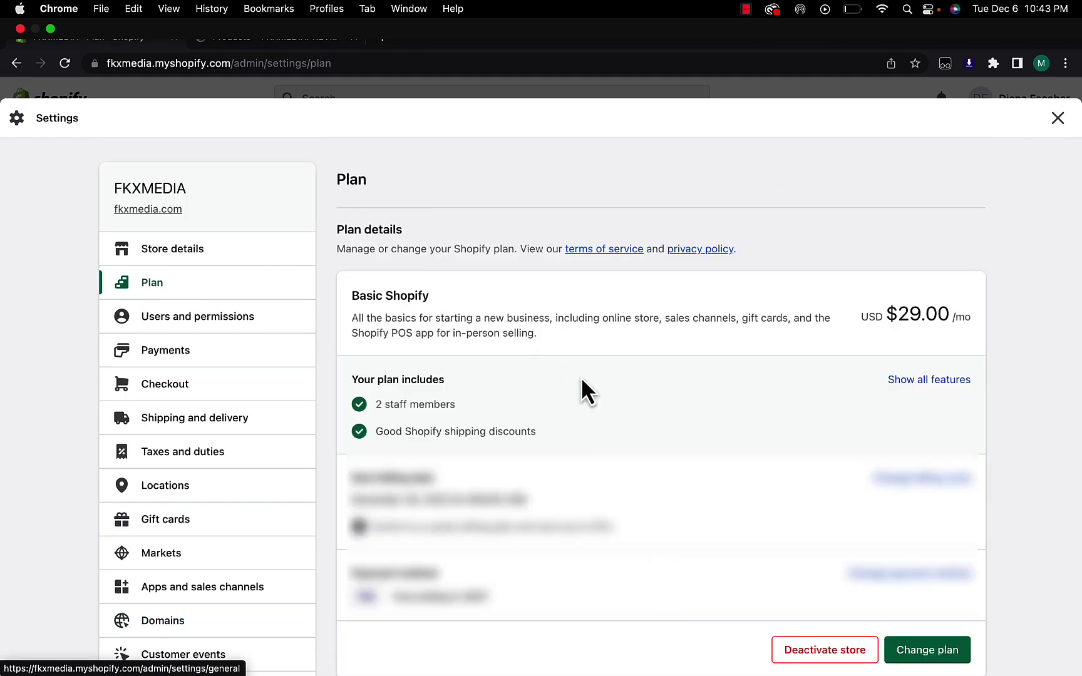
{"action": "scroll", "coordinate": [582, 380], "scroll_direction": "down", "scroll_amount": 3}
{"action": "scroll", "coordinate": [512, 341], "scroll_direction": "up", "scroll_amount": 2}
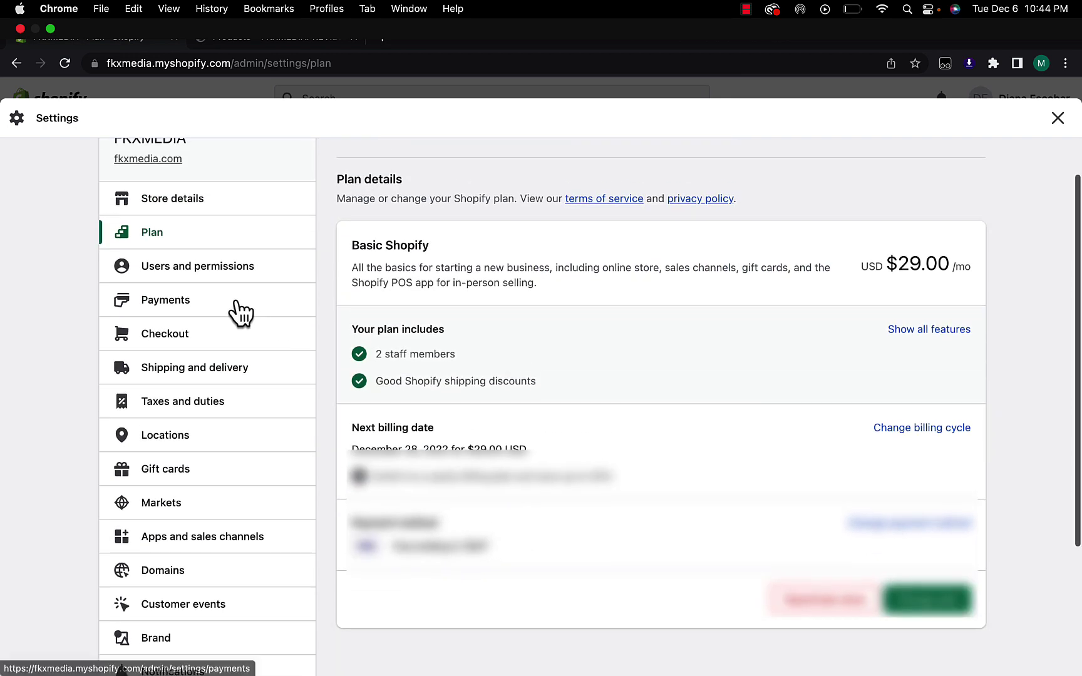